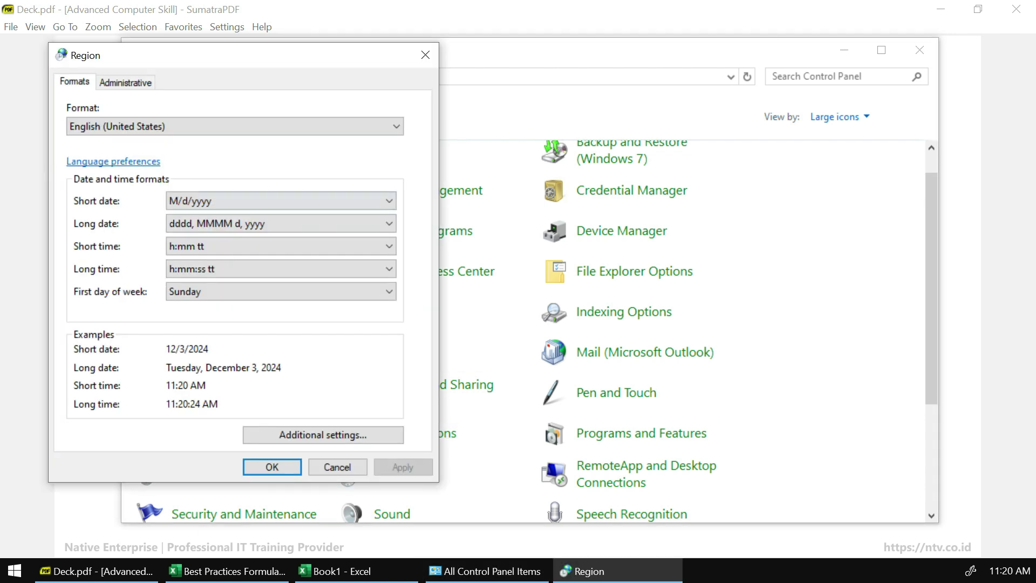
Check the format setting in the Region dialog, and close the dialog and Control Panel
drag(296, 59, 513, 89)
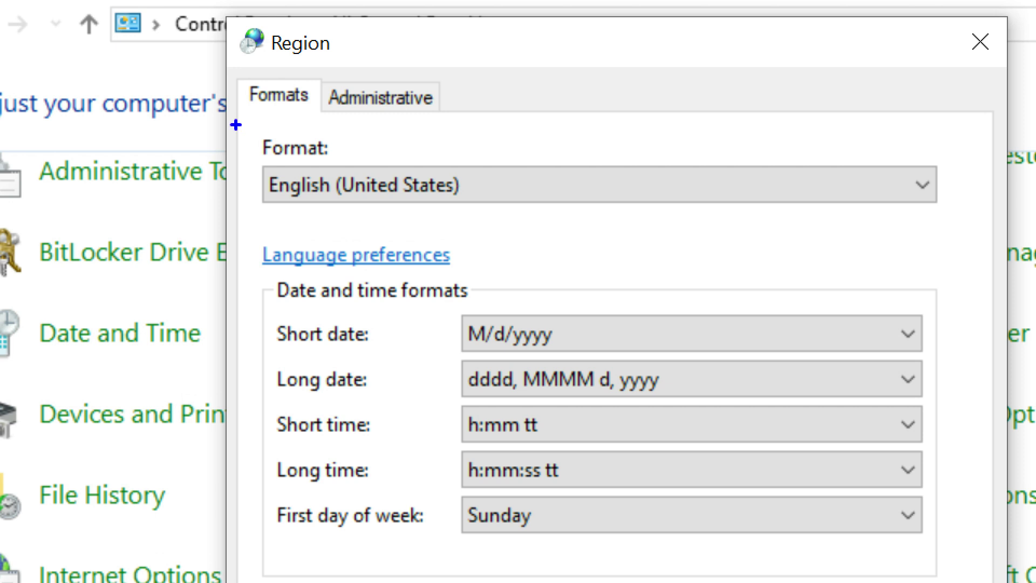
drag(270, 125, 416, 179)
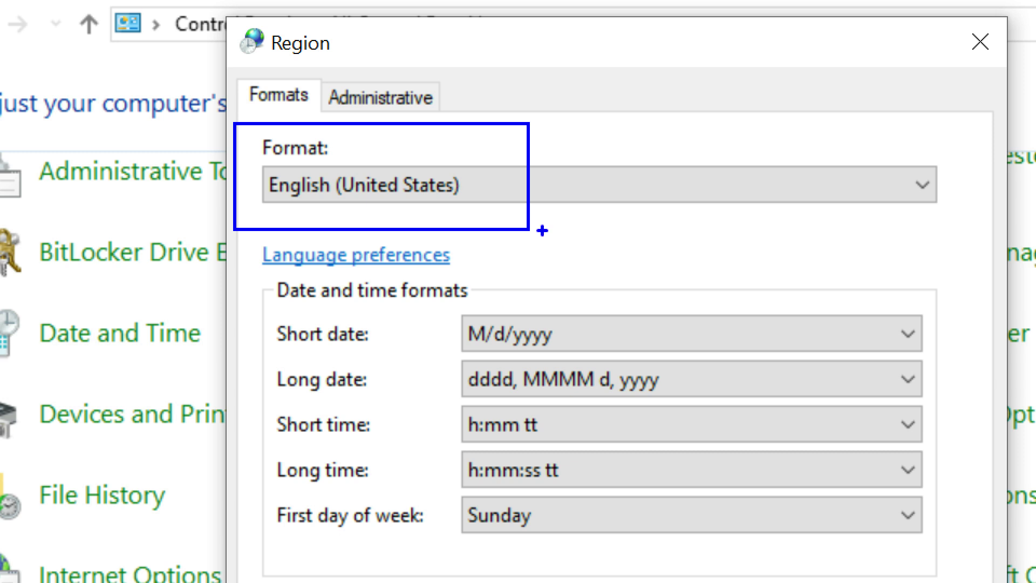
key(Escape)
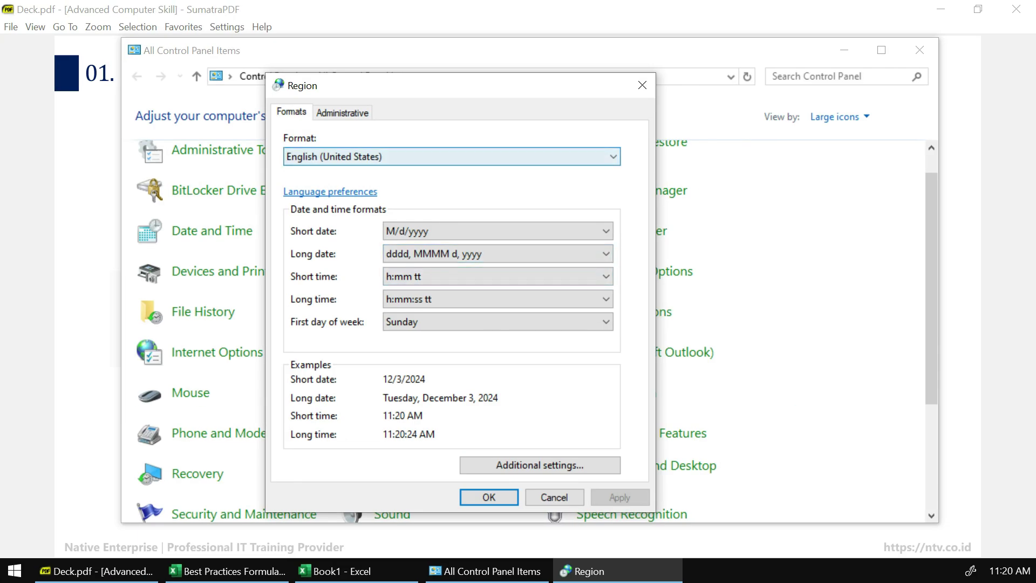
click(643, 85)
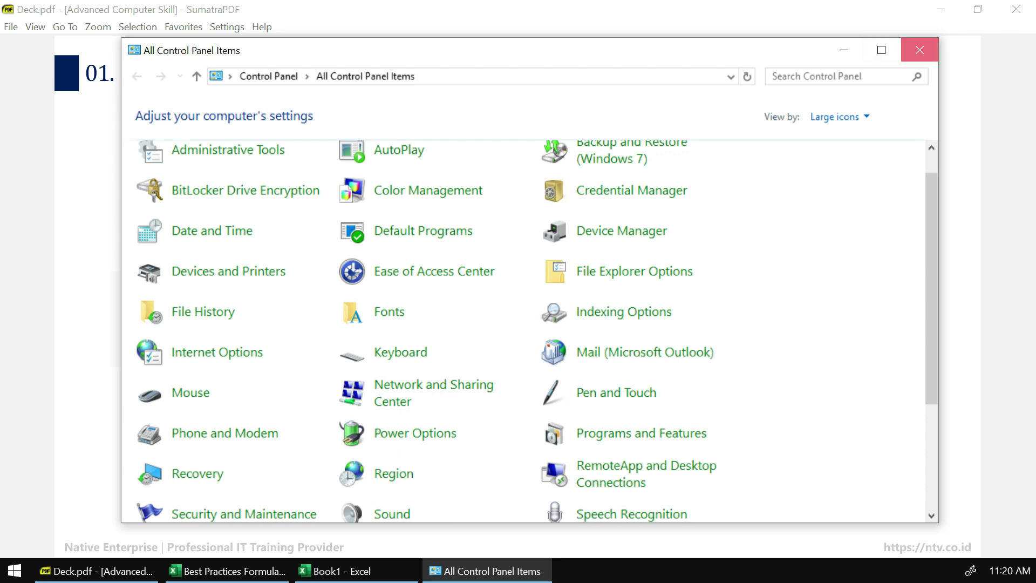
click(920, 50)
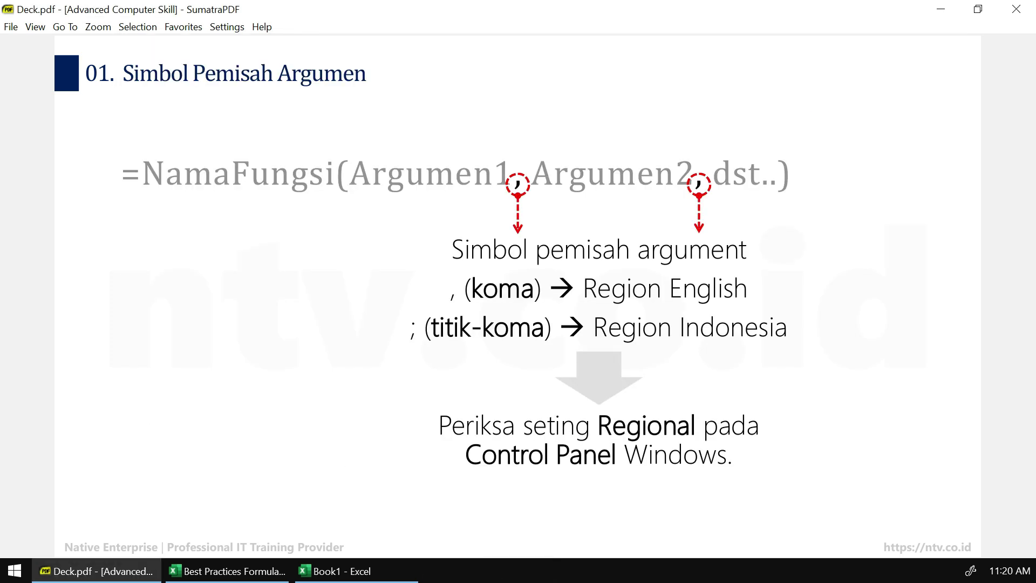
Review the slide on argument separator symbols and advance to the slide on using Intellisense
mouse_move(420, 261)
mouse_down()
mouse_move(511, 289)
mouse_move(758, 312)
mouse_up()
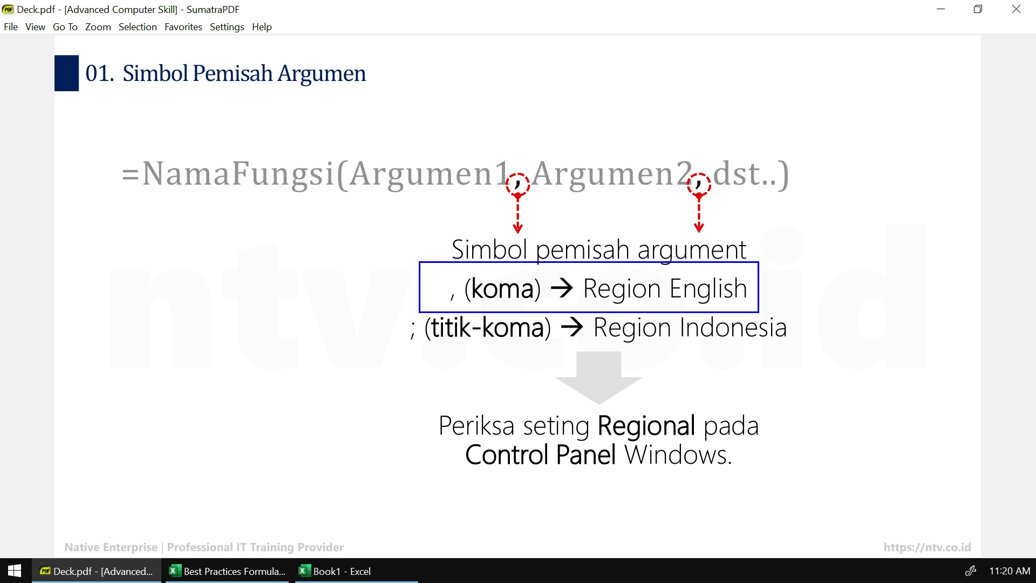
key(Escape)
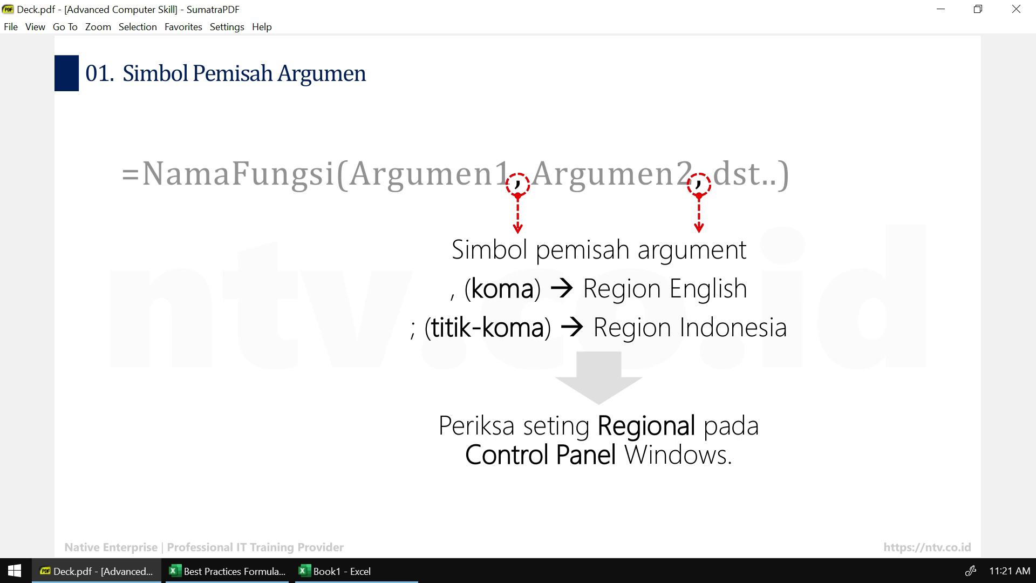
key(Page_Down)
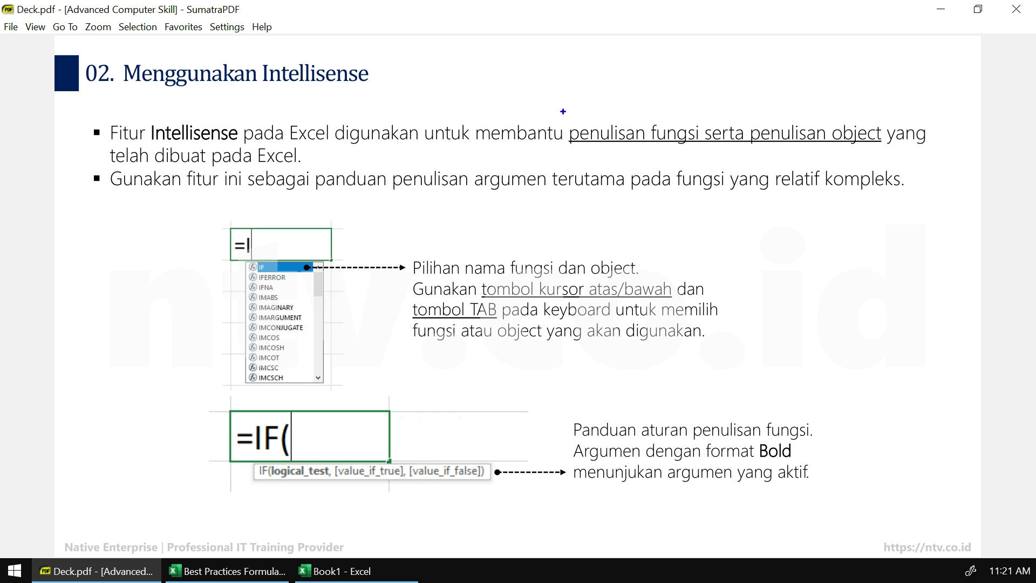
drag(556, 107, 893, 153)
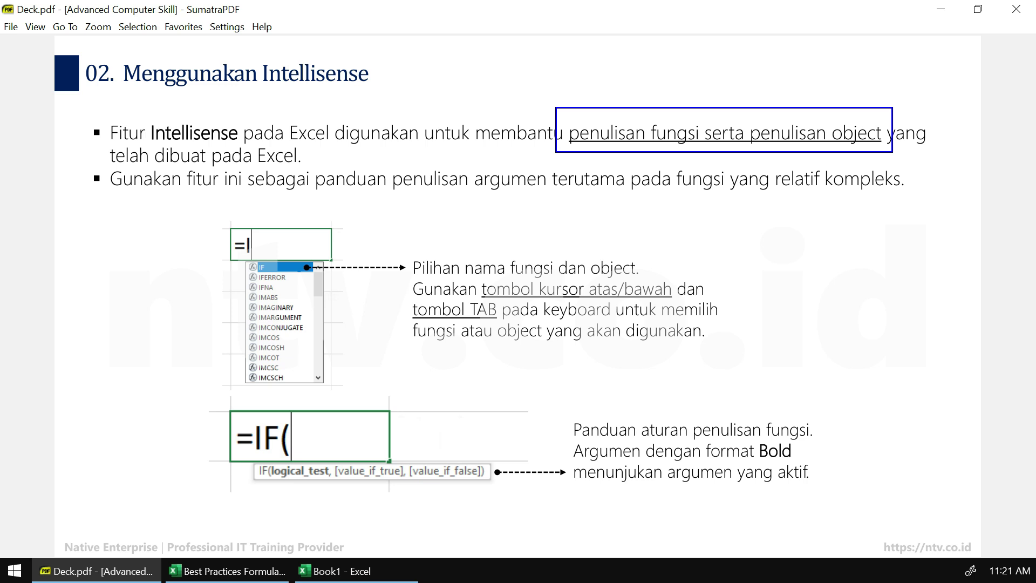
key(Escape)
Switch to the Best Practices workbook in Excel and select cell D4 under Hasil Penjumlahan on the Contoh 1 sheet
key(alt+Tab)
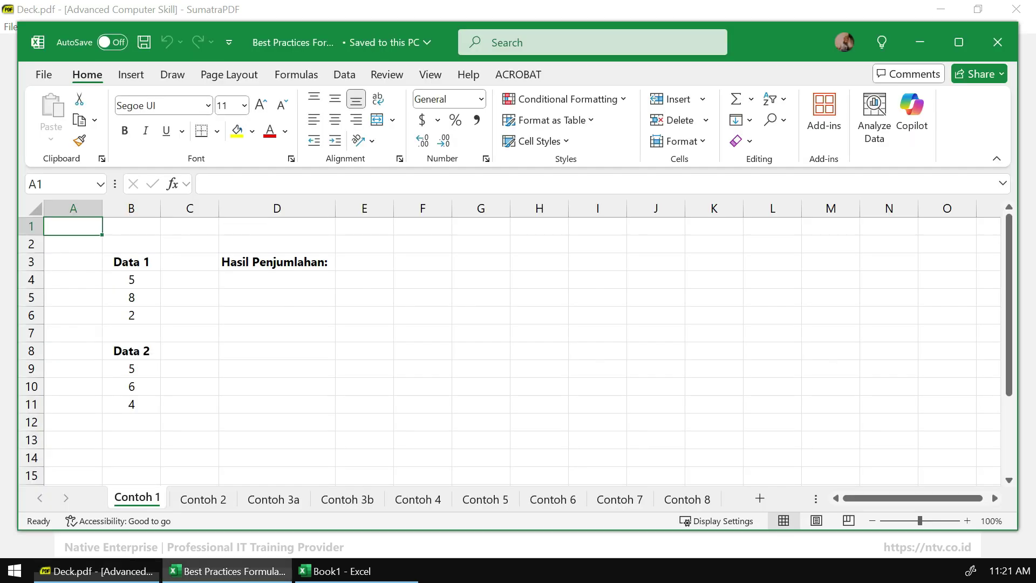
ctrl+scroll(509, 342, up, 1)
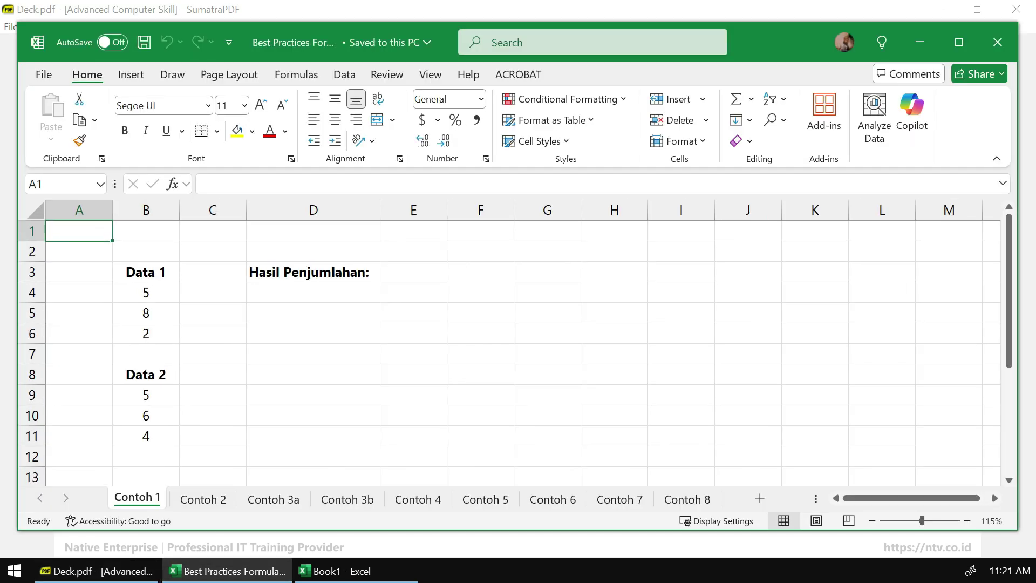
click(313, 293)
drag(146, 293, 145, 334)
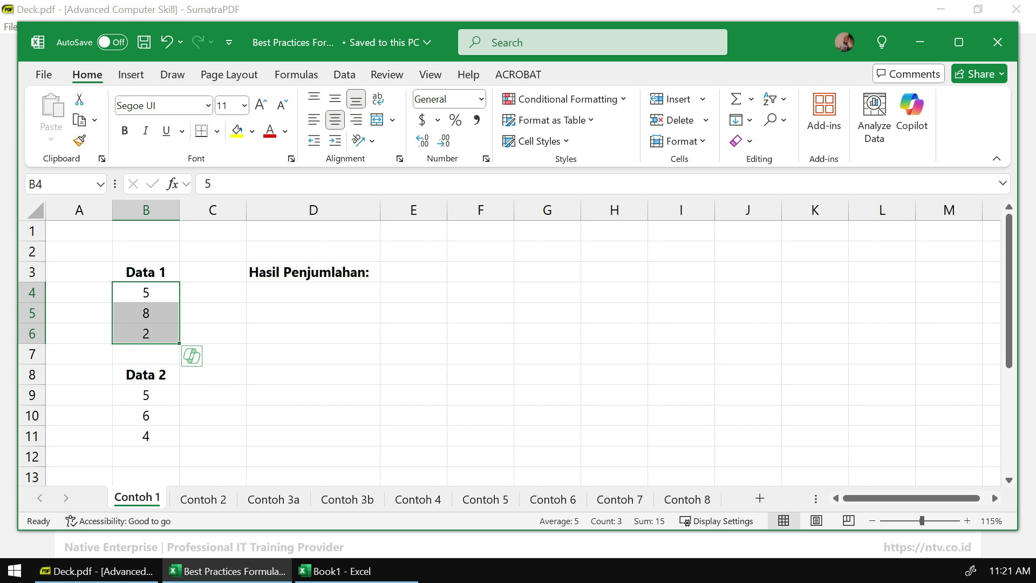
click(313, 292)
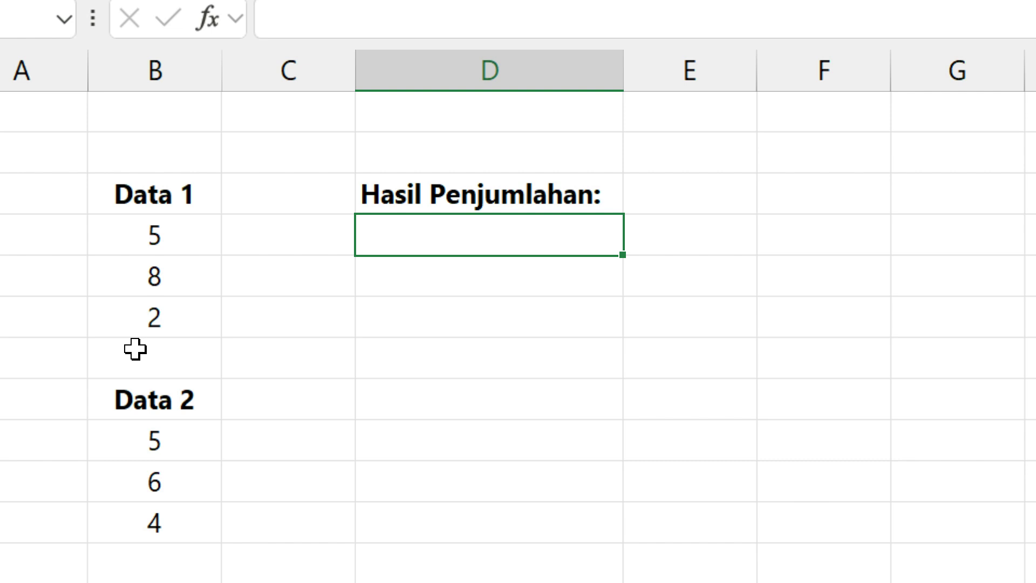
Begin a formula in D4 with =SU, browse the suggested functions and insert SUM
text(=SU)
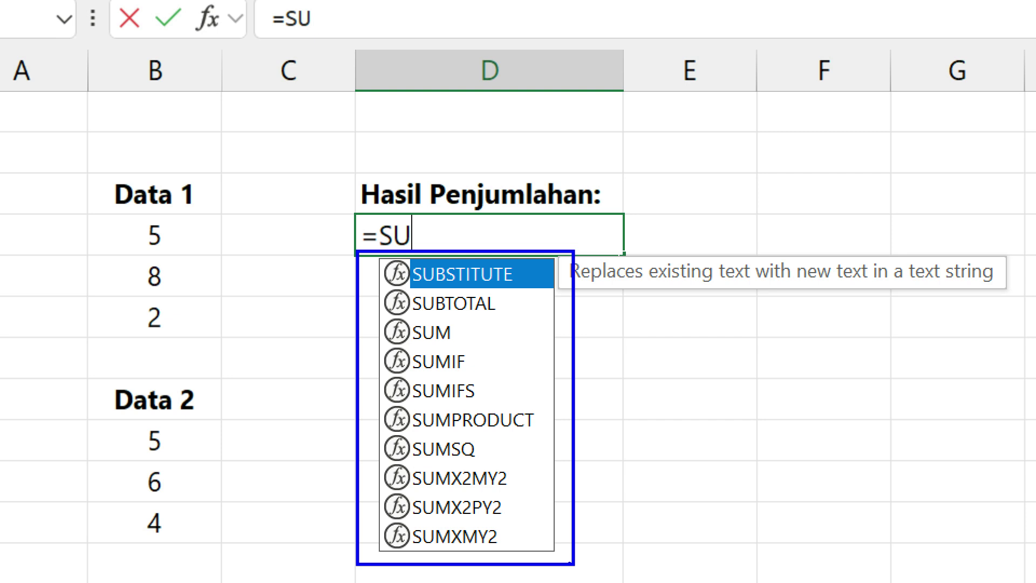
key(Down)
key(Down)
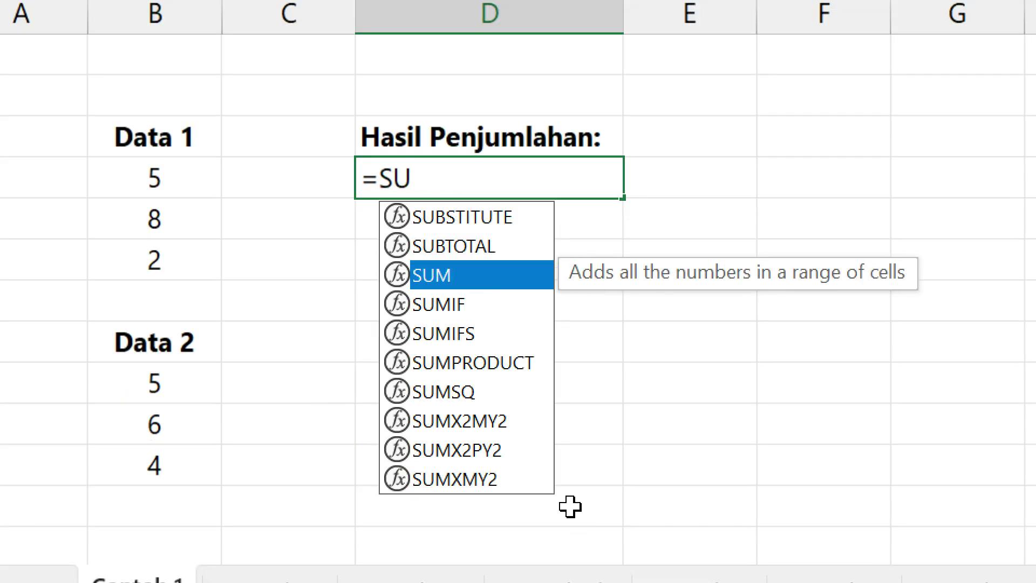
key(Down)
key(Up)
key(Up)
key(Up)
key(Down)
key(Down)
key(Down)
key(Down)
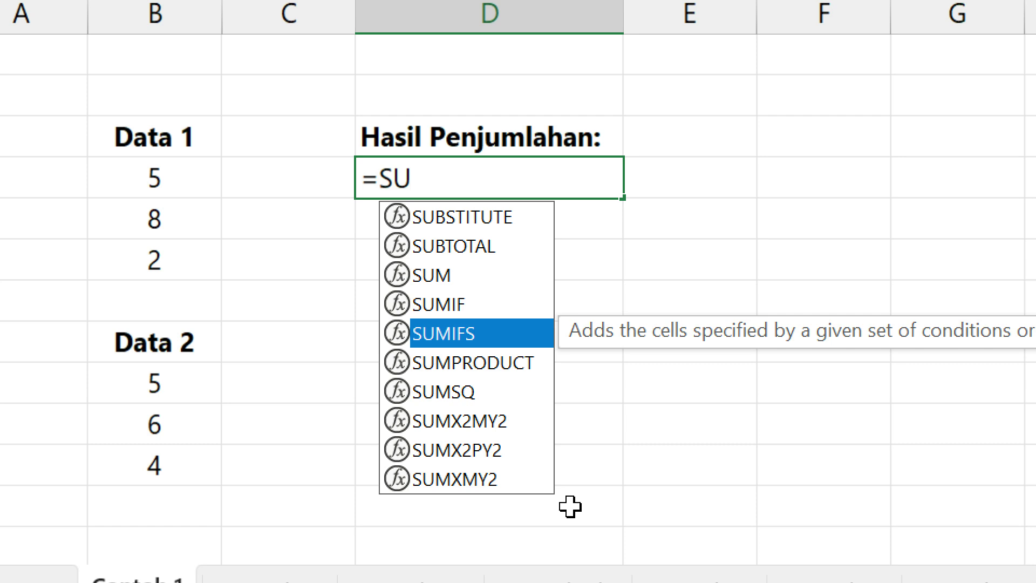
key(Up)
key(Up)
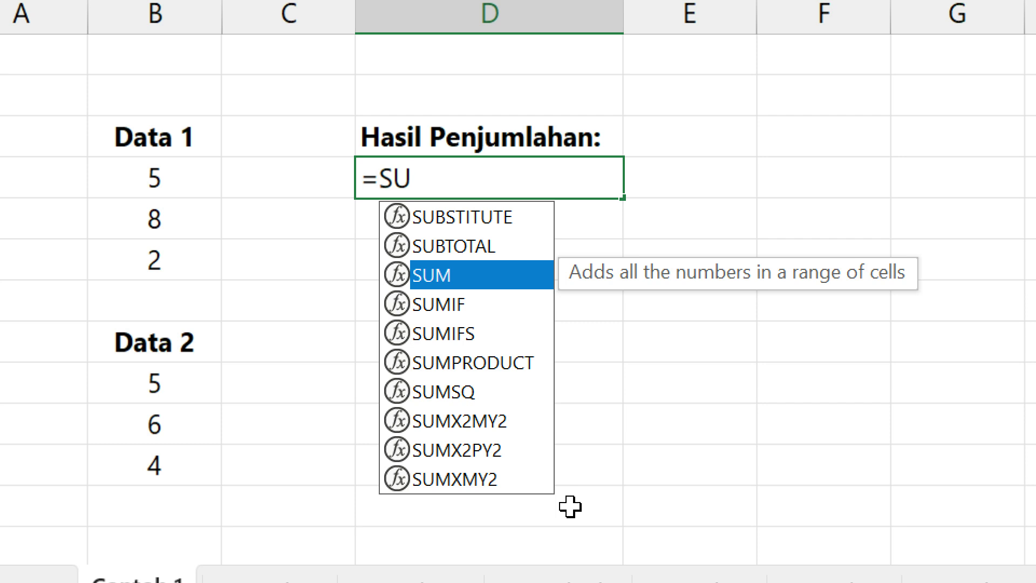
key(Tab)
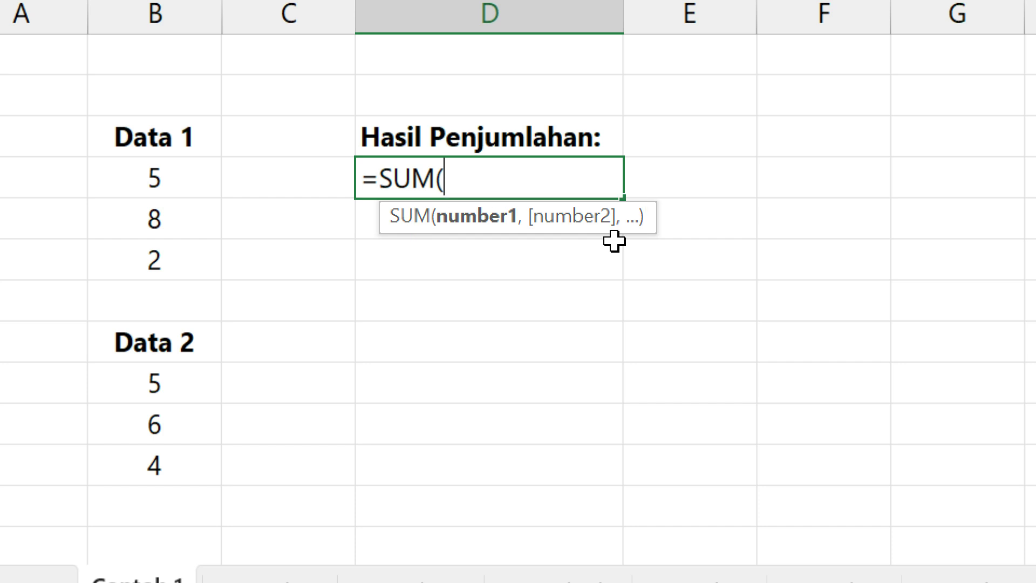
Complete the SUM formula in D4 with the Data 1 range B4:B6 and enter it
click(150, 175)
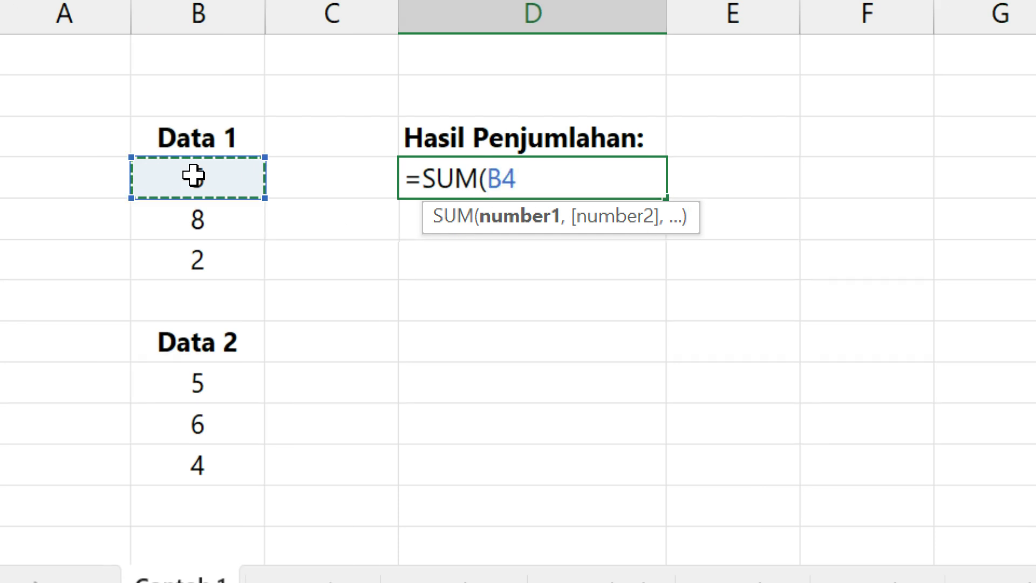
drag(193, 176, 204, 251)
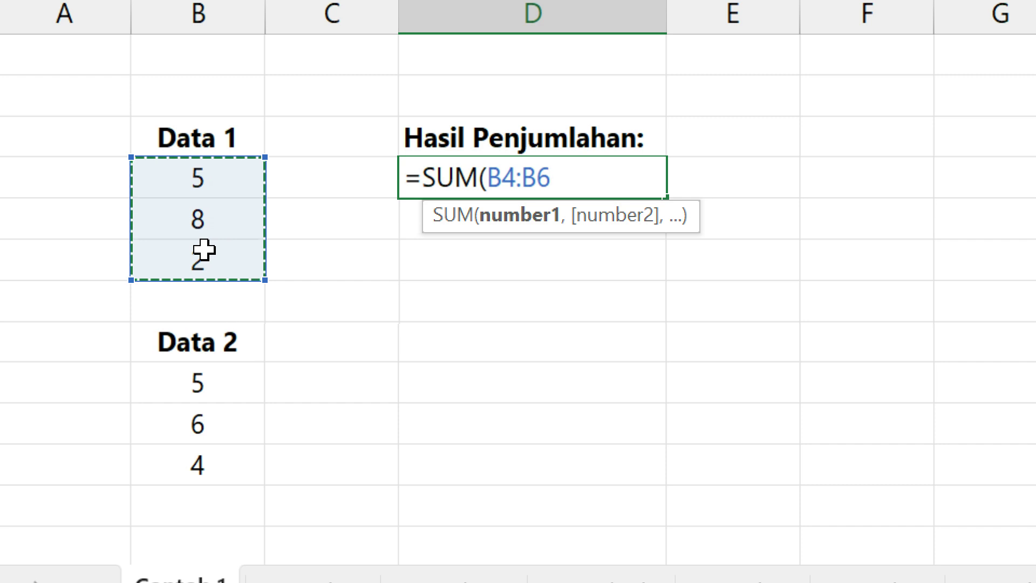
text(,)
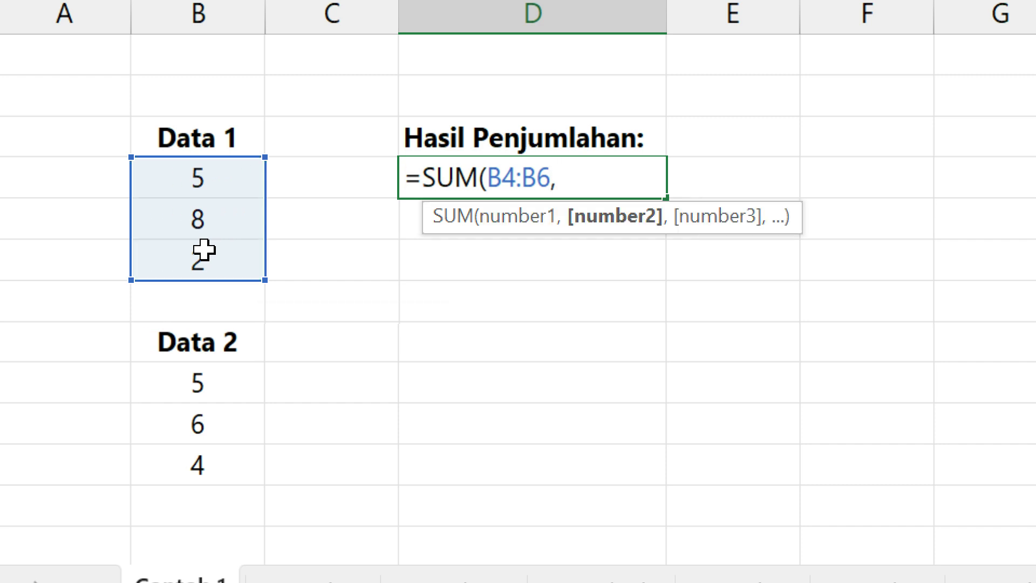
mouse_move(631, 192)
mouse_down()
mouse_move(663, 219)
mouse_move(632, 180)
mouse_up()
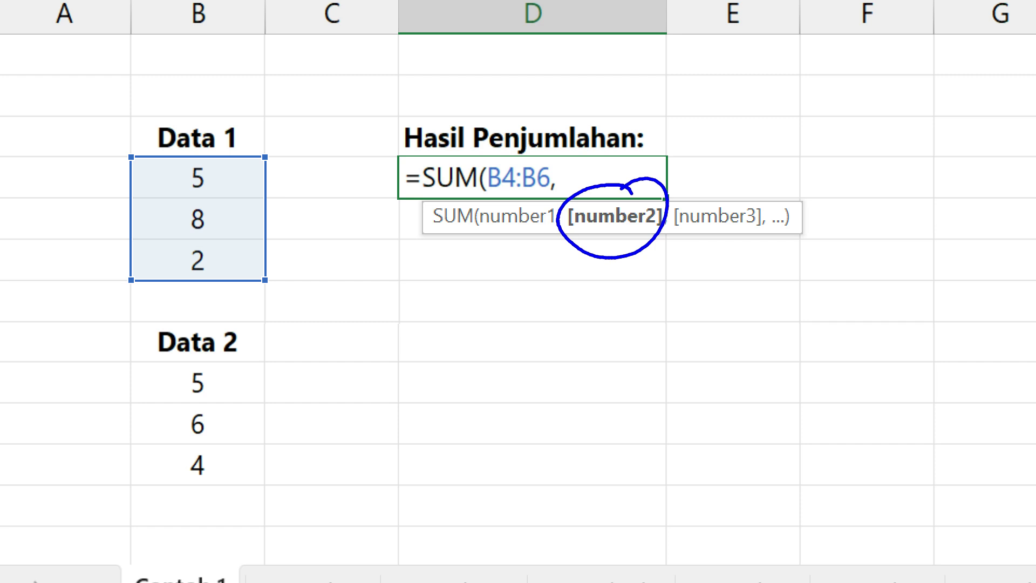
key(BackSpace)
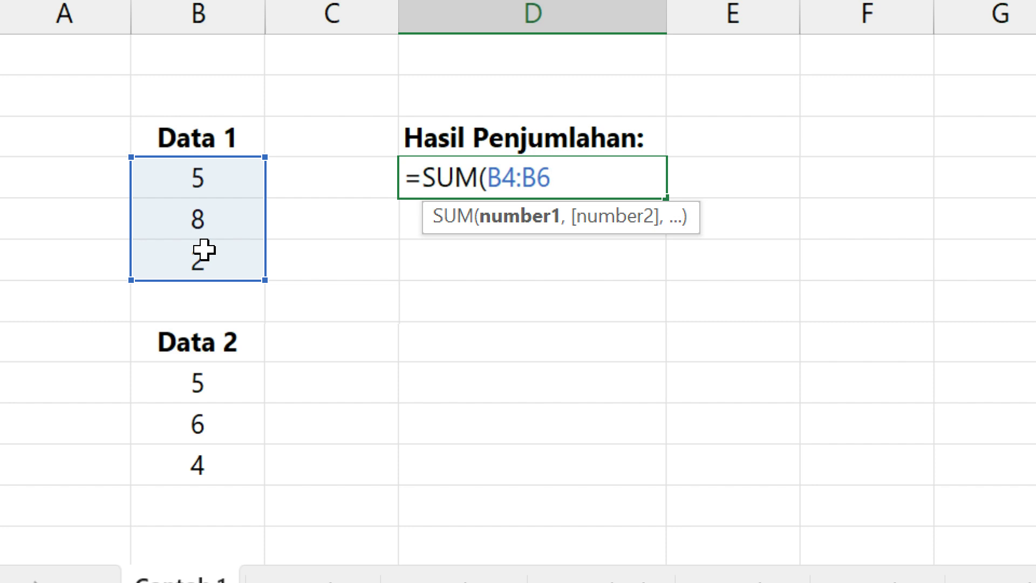
text())
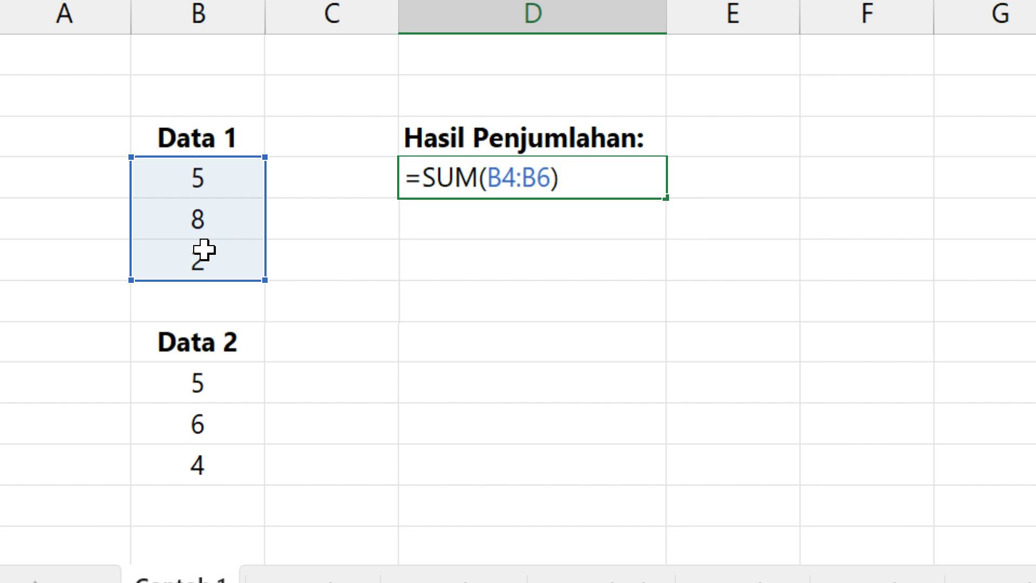
key(Return)
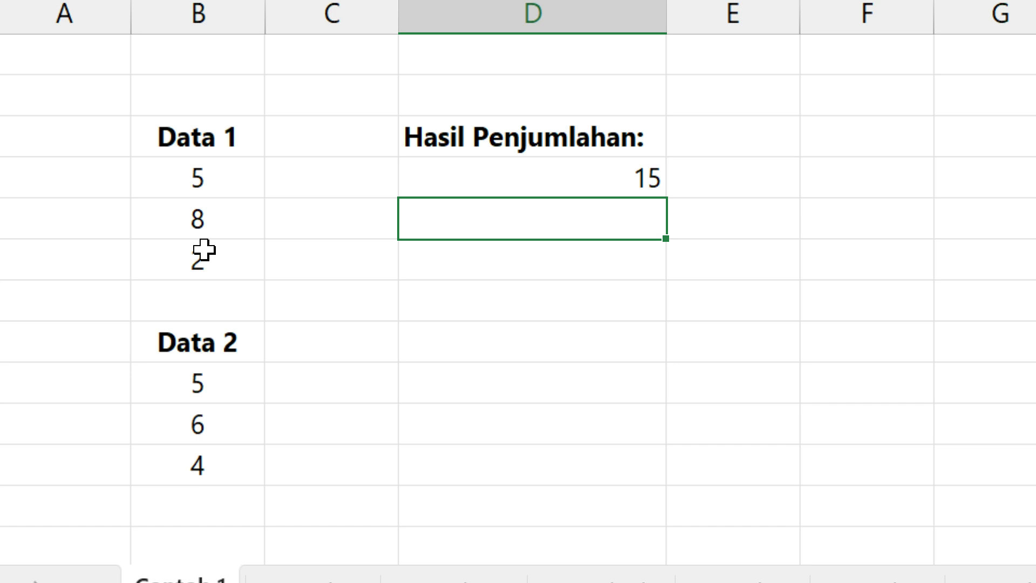
Extend the formula in D4 to add the Data 2 values: =SUM(B4:B6)+SUM(B9:B11)
key(Up)
key(F2)
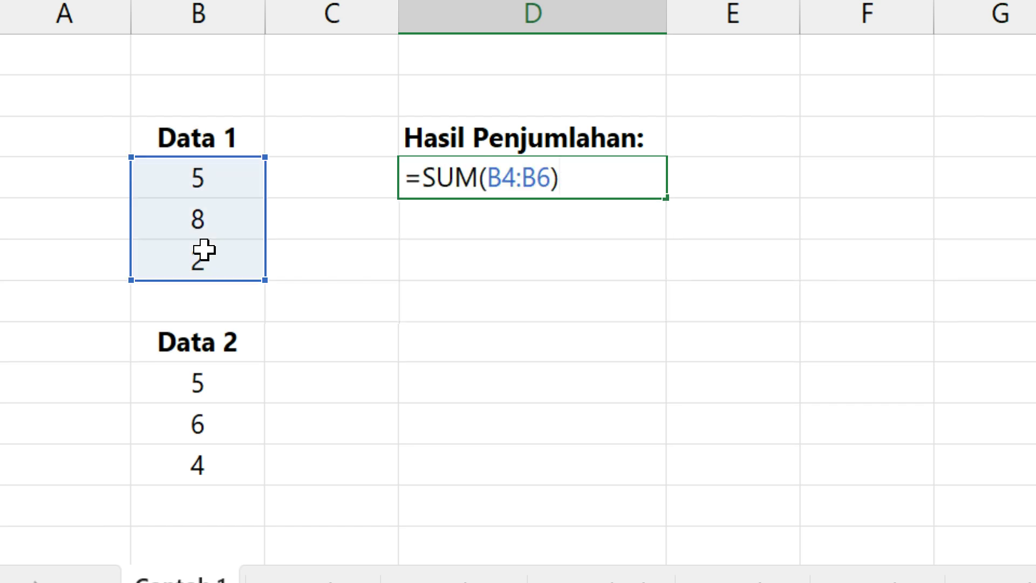
key(BackSpace)
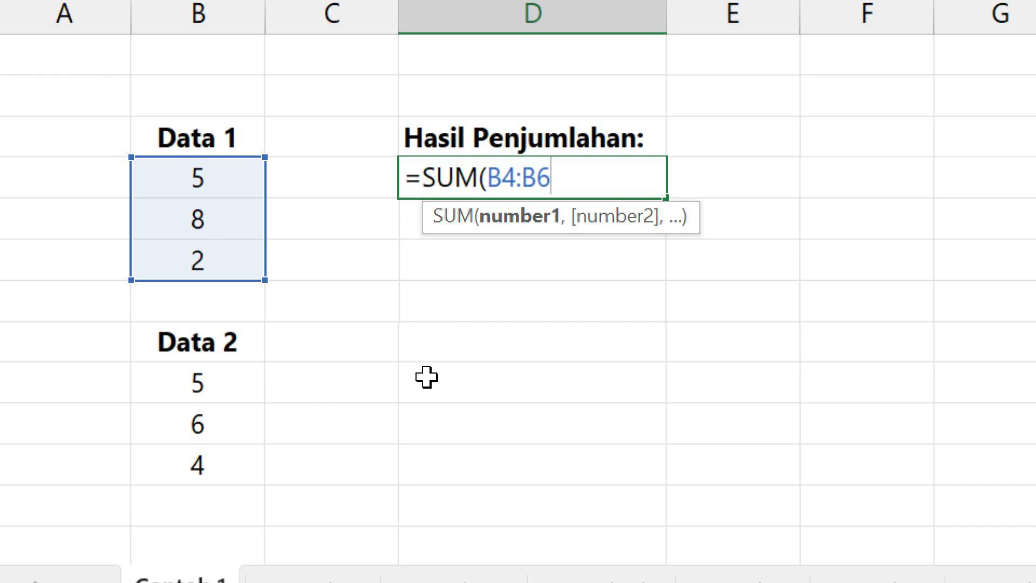
text()+SUM()
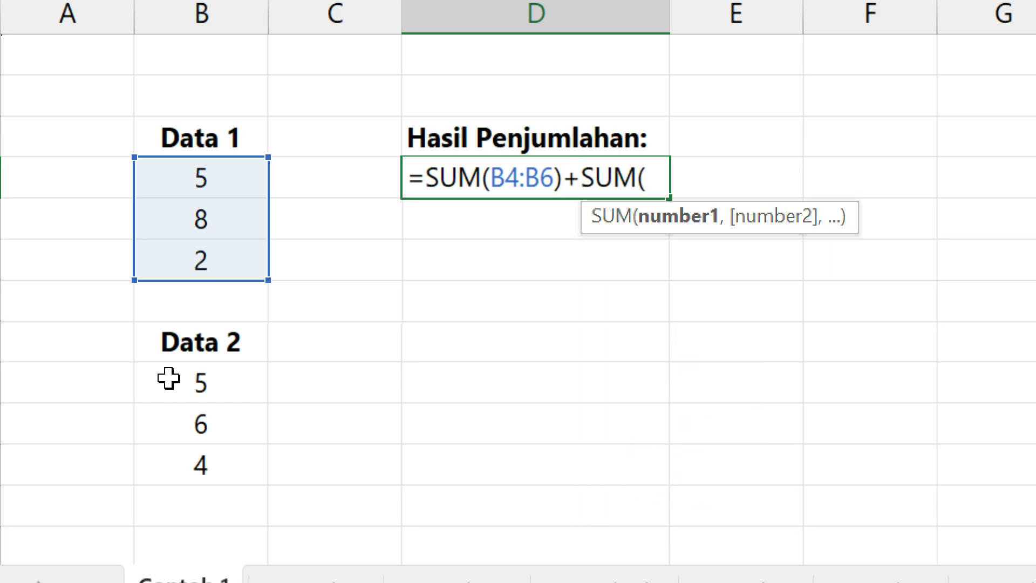
drag(166, 381, 171, 447)
text())
key(Return)
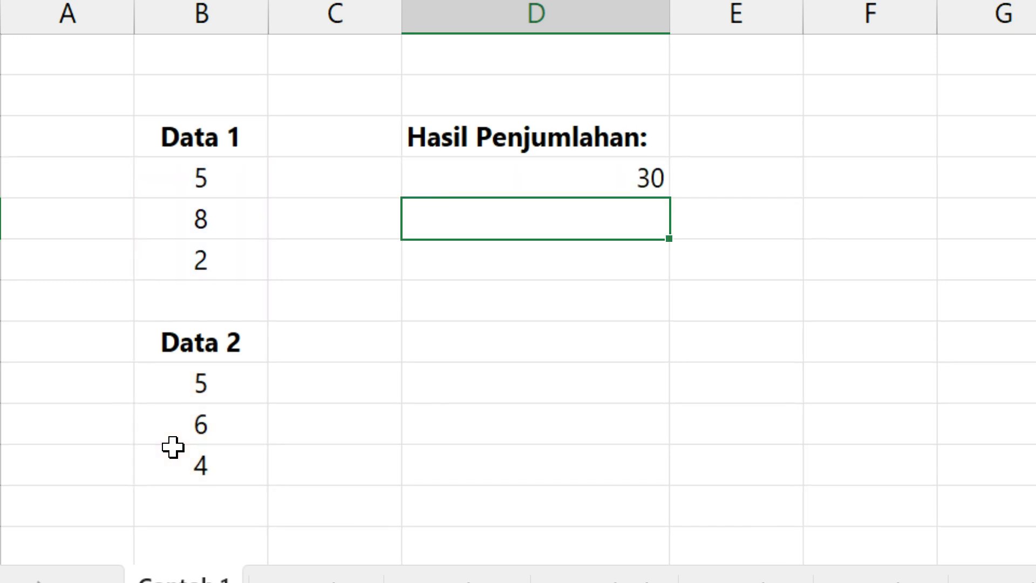
Rewrite the D4 formula as a single SUM with both data ranges as arguments: =SUM(B4:B6,B9:B11)
click(536, 185)
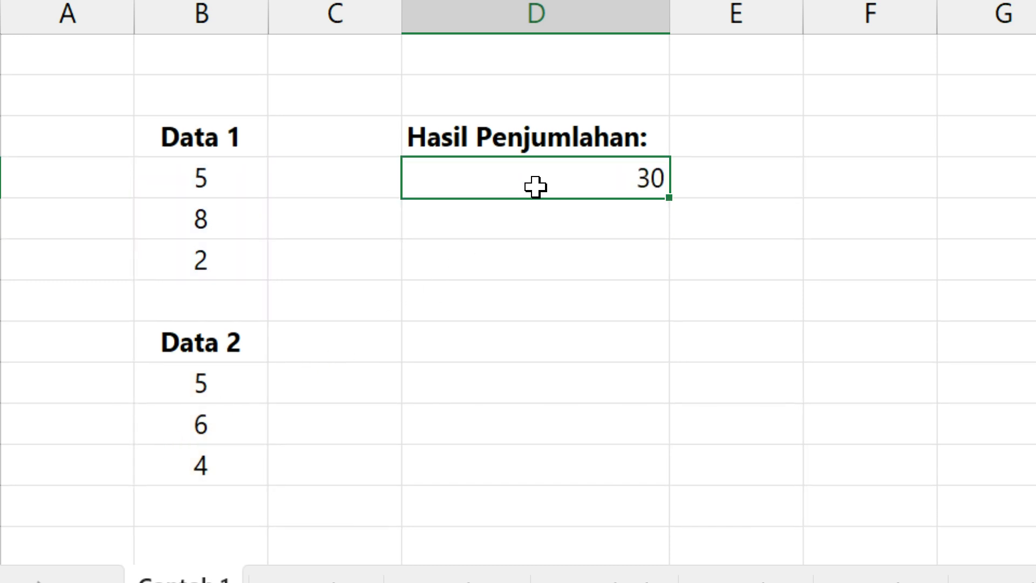
key(F2)
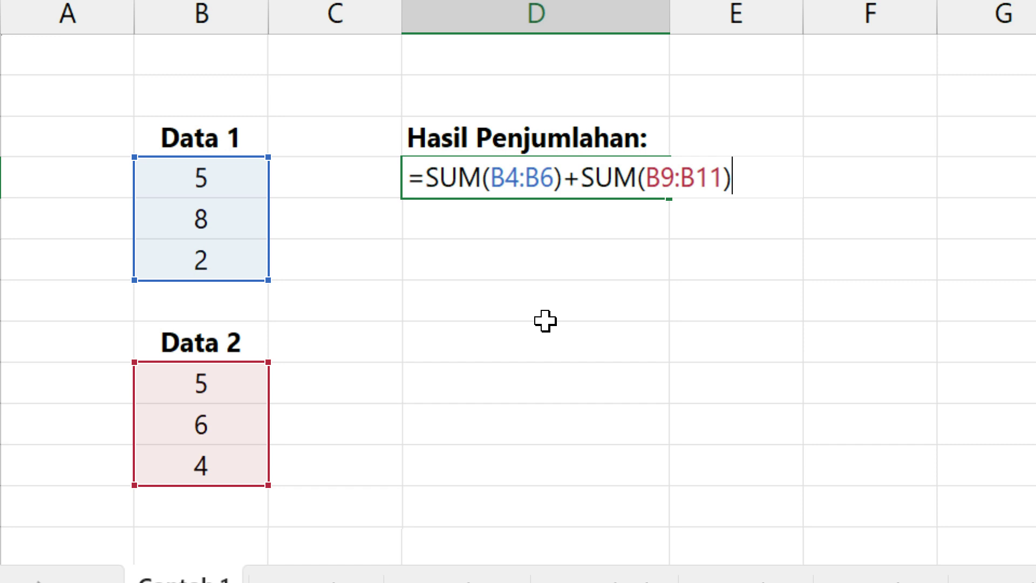
key(BackSpace)
key(BackSpace)
key(BackSpace)
key(BackSpace)
key(BackSpace)
key(BackSpace)
key(BackSpace)
key(BackSpace)
key(BackSpace)
key(BackSpace)
key(BackSpace)
key(BackSpace)
key(BackSpace)
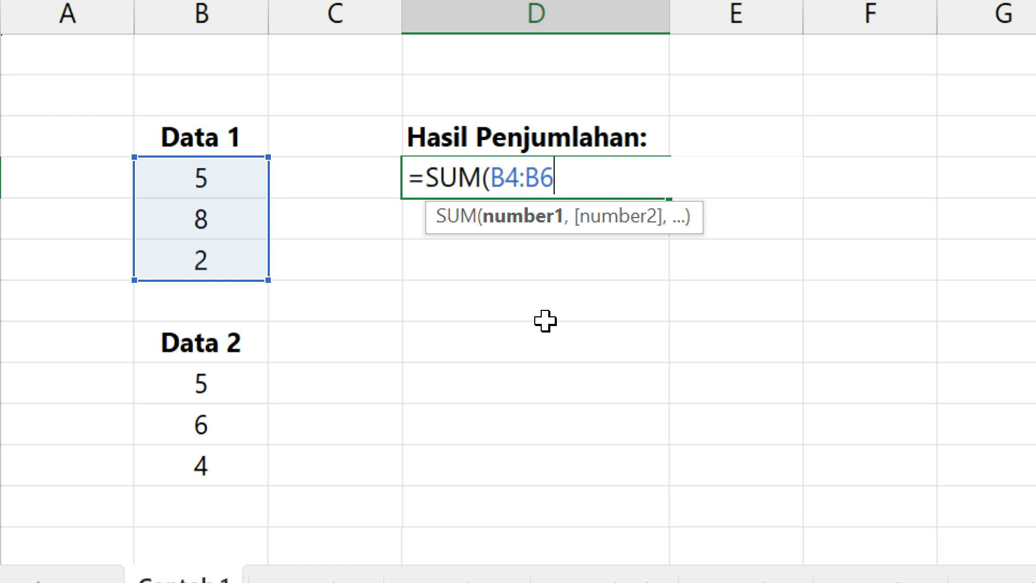
text(,)
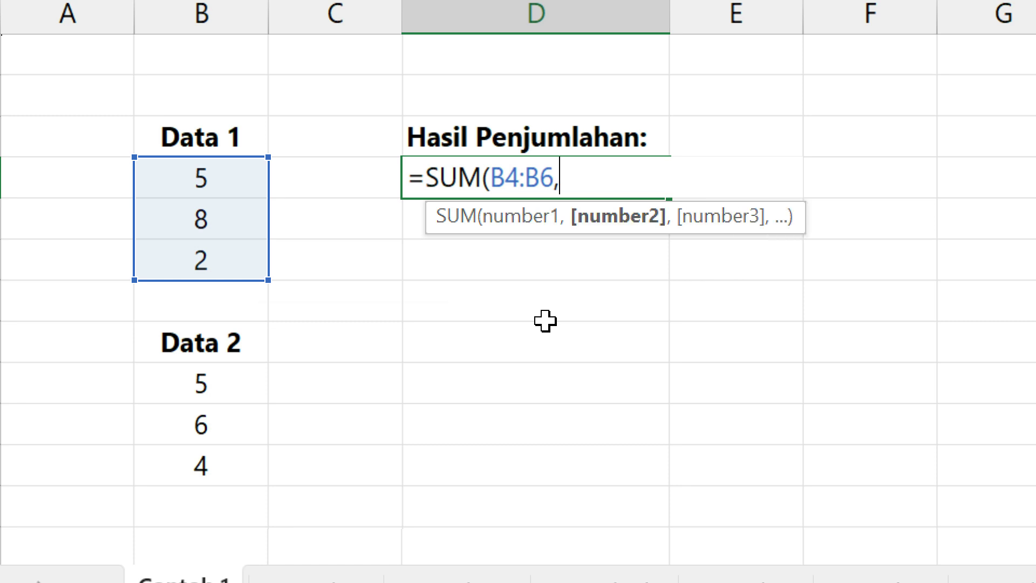
drag(235, 377, 235, 447)
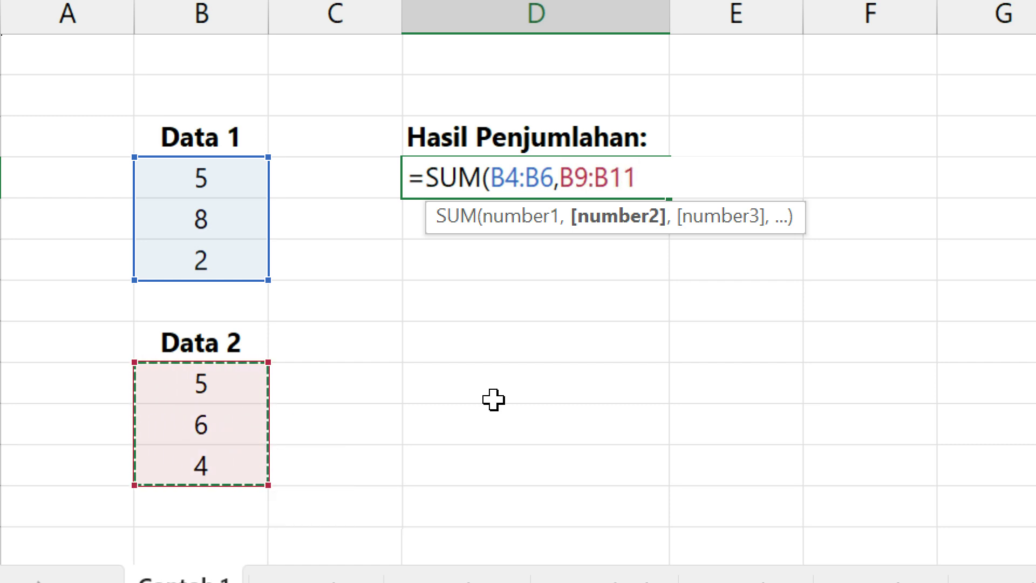
text())
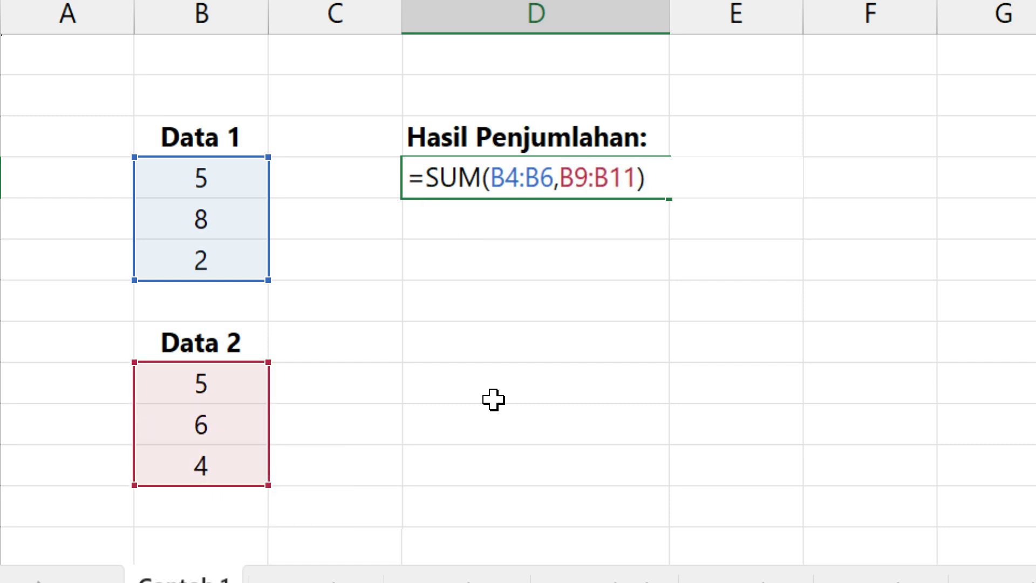
key(Return)
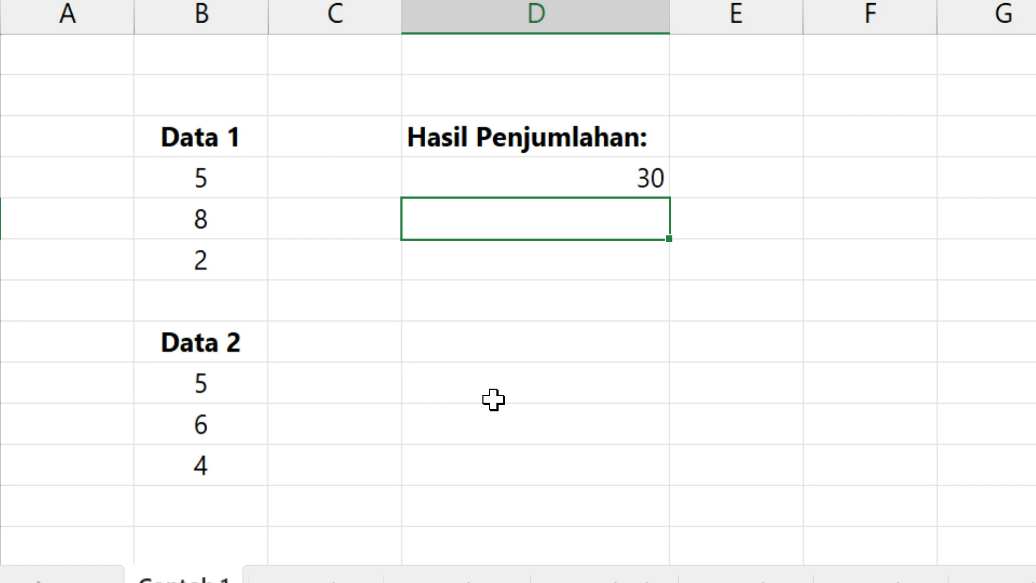
Add 100 as a third argument to the D4 formula: =SUM(B4:B6,B9:B11,100)
key(Up)
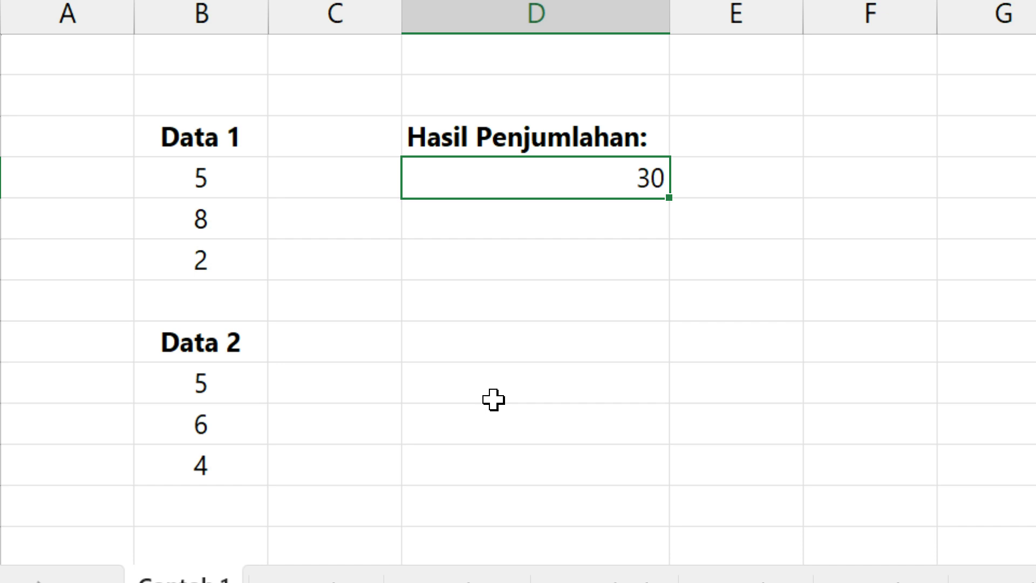
key(F2)
key(BackSpace)
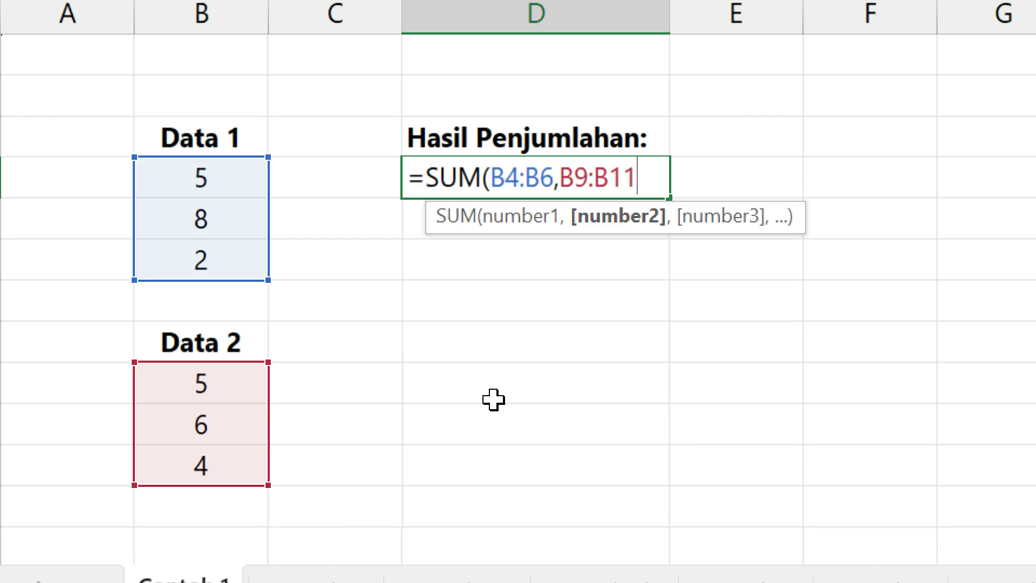
text(,)
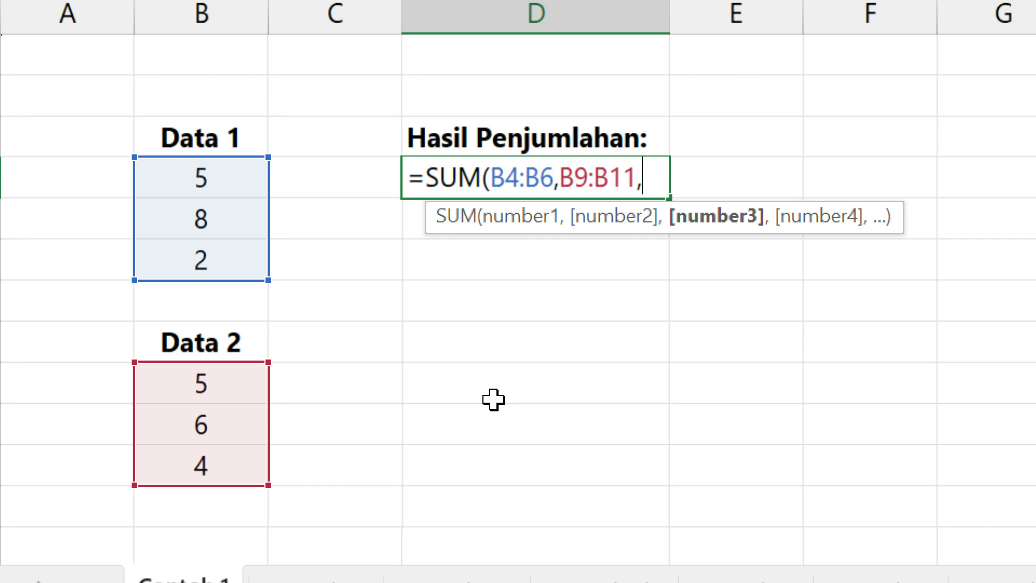
text(100))
key(Return)
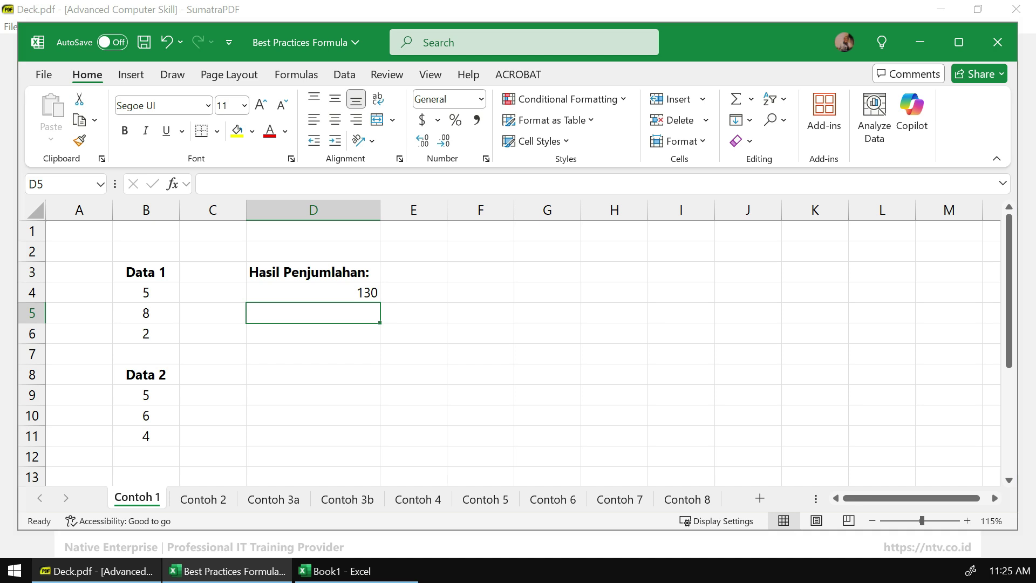
Switch to Deck.pdf in SumatraPDF, mark the function list on the Intellisense slide and advance to slide 03, Mengunci Alamat Sel
key(alt+Tab)
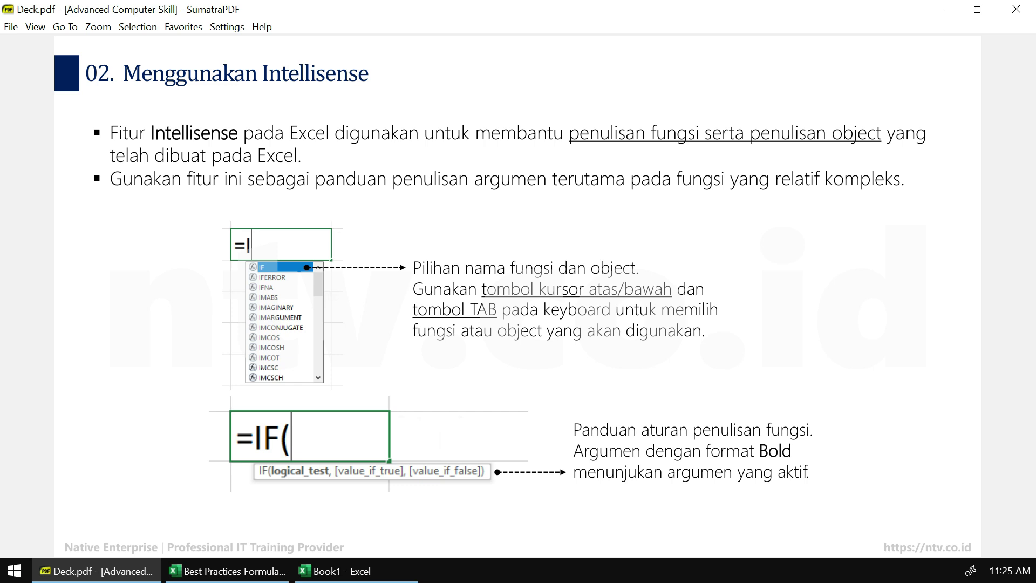
drag(215, 248, 357, 396)
key(Escape)
key(Page_Down)
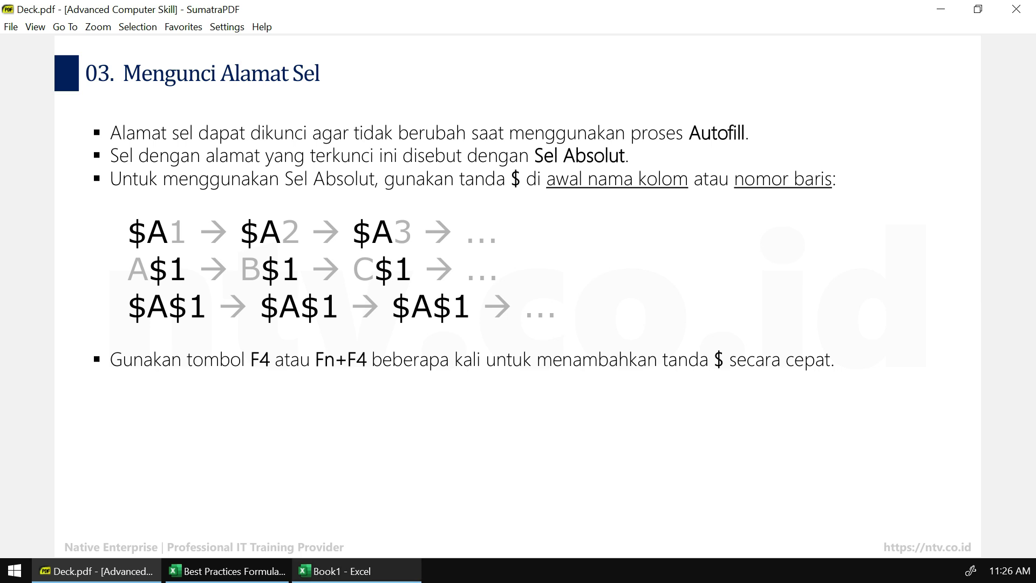
Switch to the Best Practices Formula workbook in Excel and open the Contoh 2 sheet
click(227, 571)
click(203, 500)
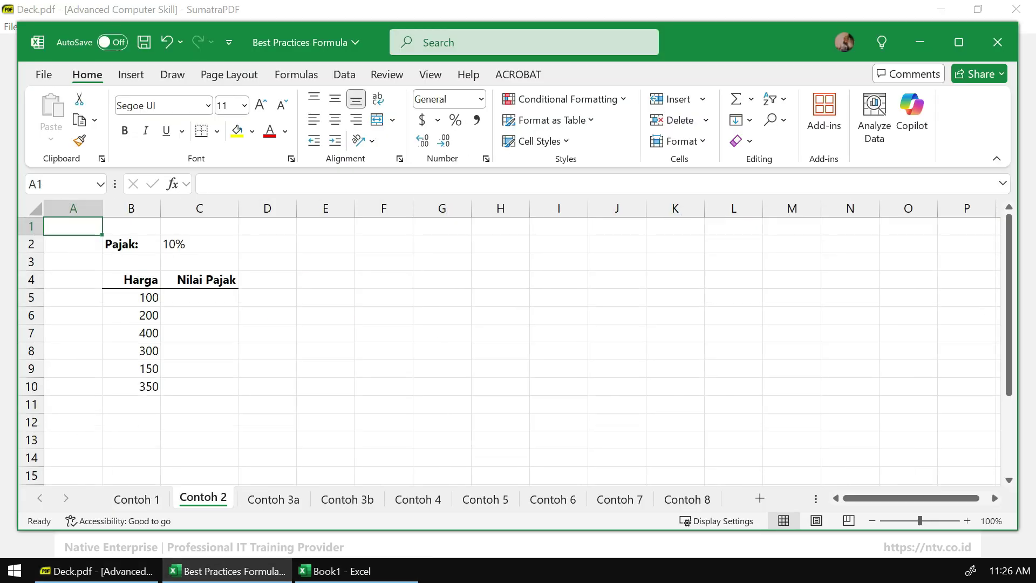
scroll(509, 343, up, 1)
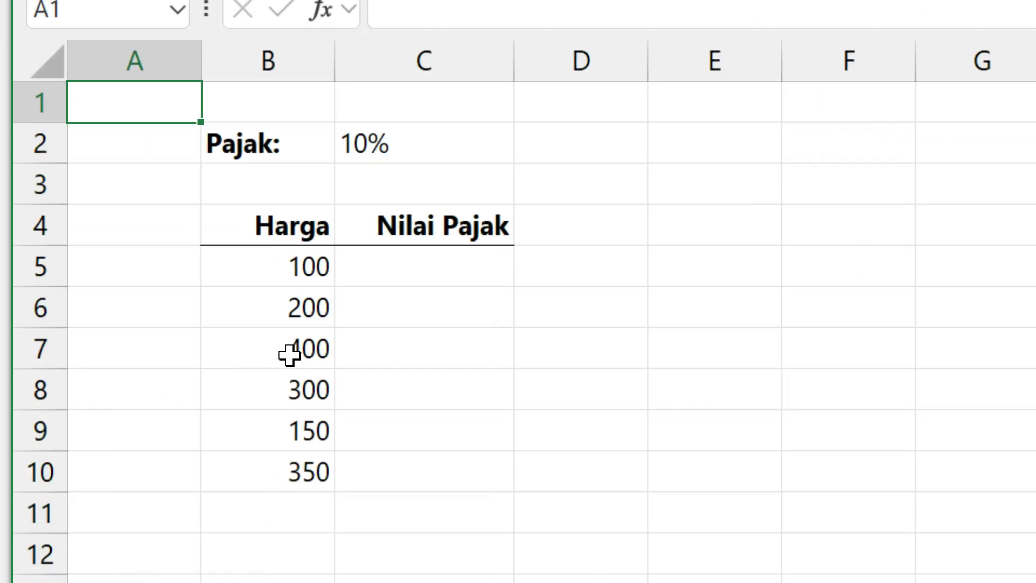
Calculate the first Nilai Pajak in C5 with =B5*C2 and autofill the formula down to C10
click(423, 279)
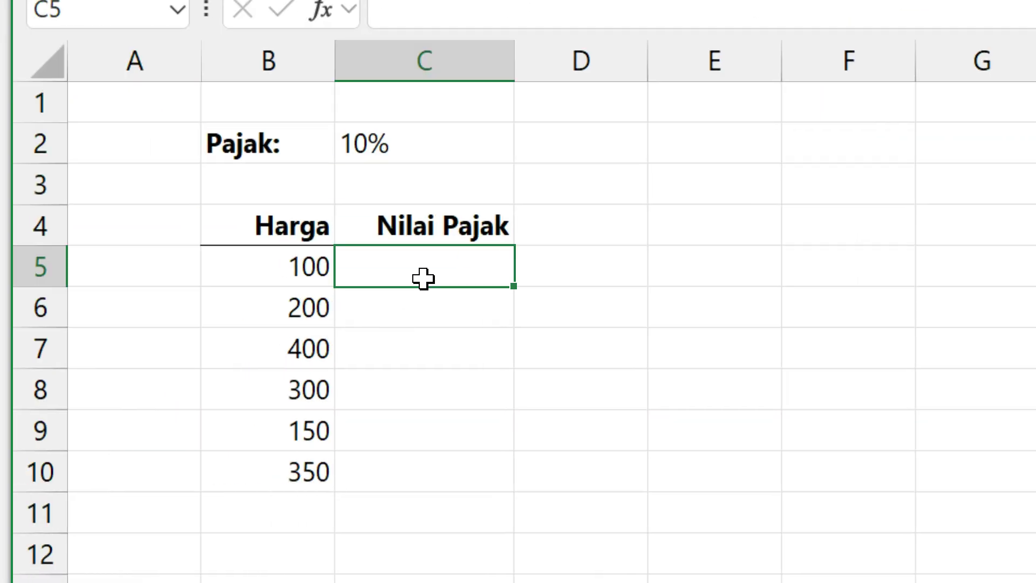
text(=)
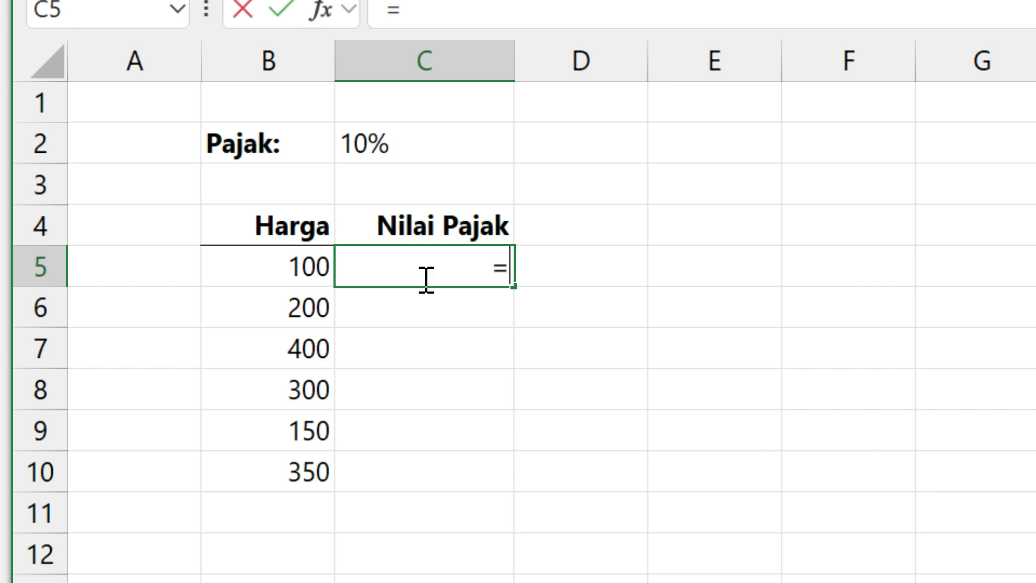
click(278, 260)
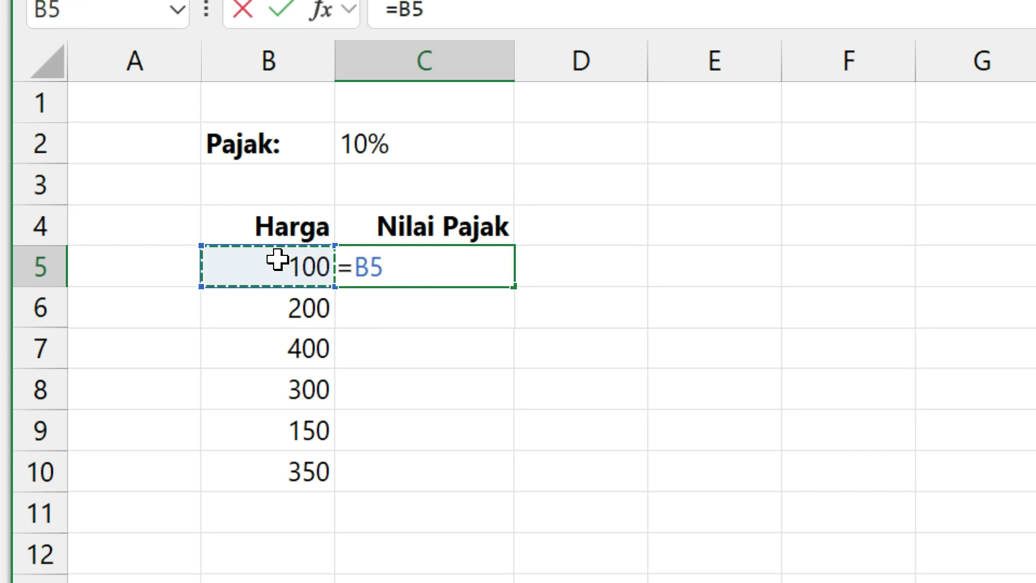
text(*)
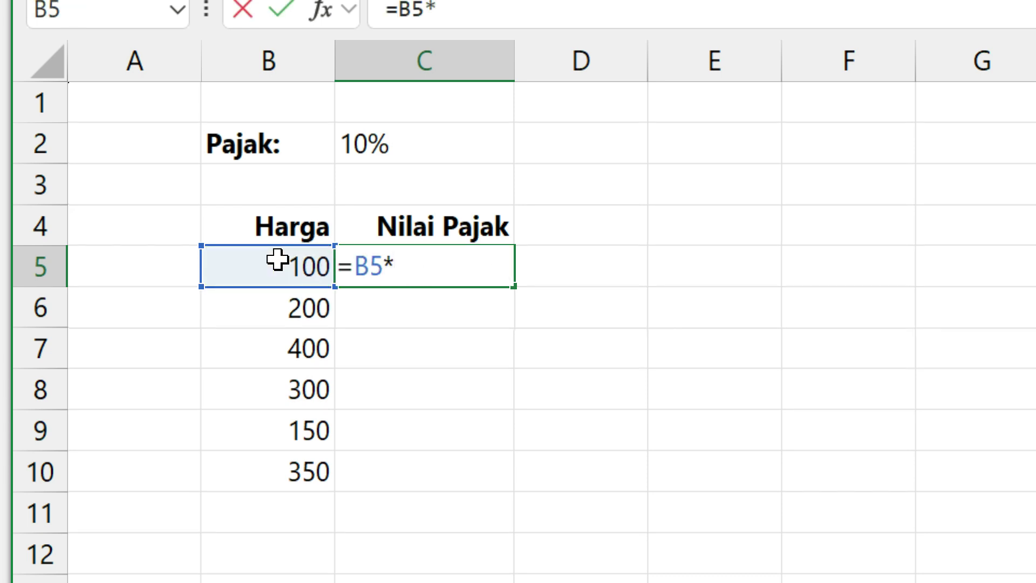
click(437, 144)
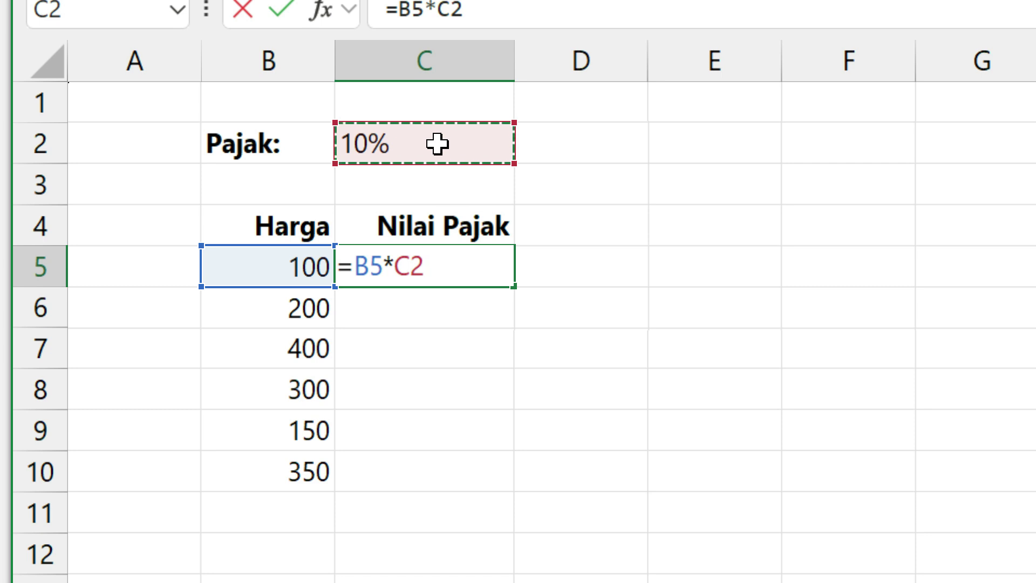
key(Return)
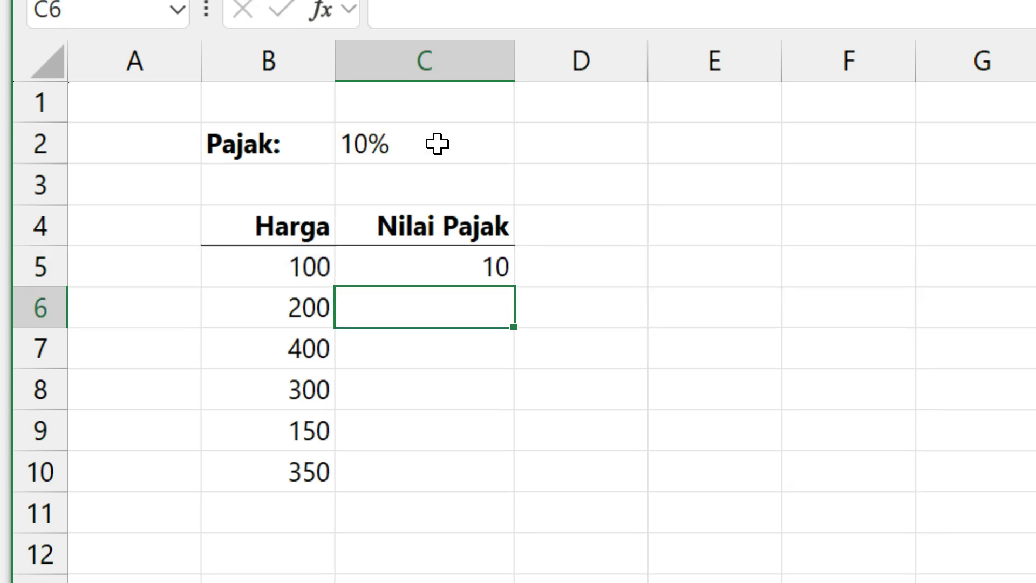
click(477, 258)
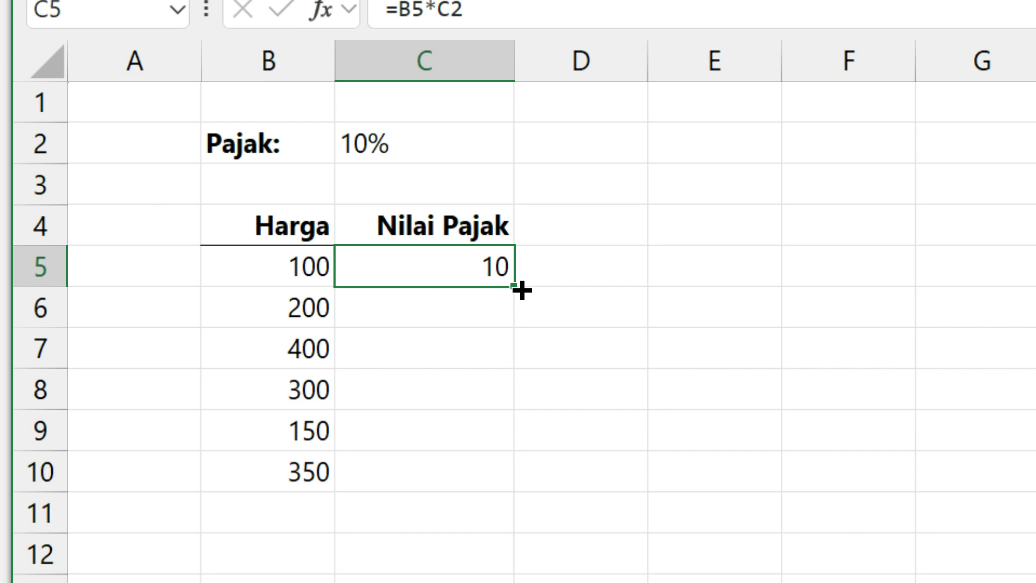
drag(518, 290, 512, 478)
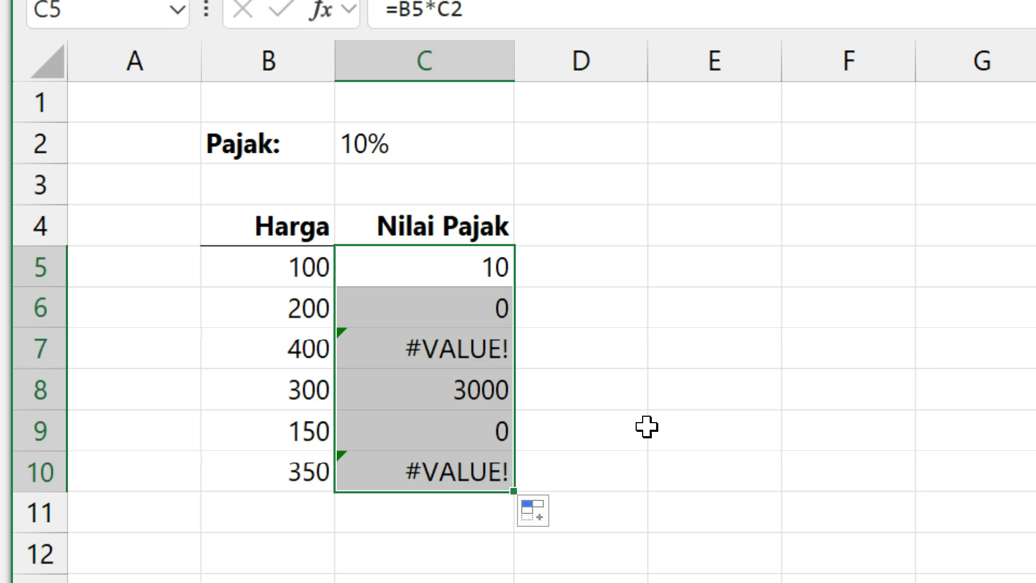
Inspect the formulas in C5 and C6 to compare which cells they reference after the autofill
click(490, 270)
double_click(490, 269)
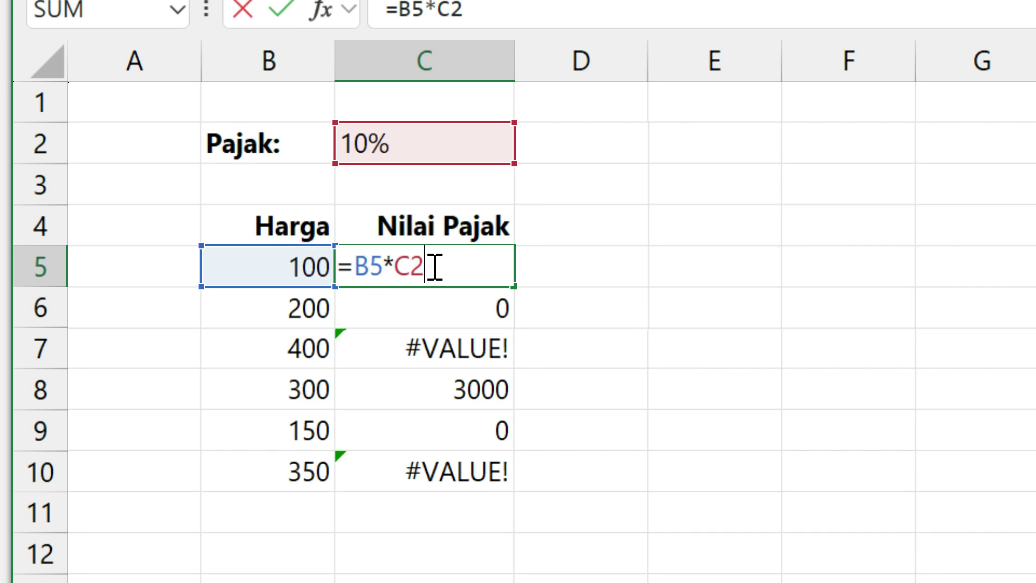
key(ctrl+Return)
click(458, 304)
double_click(458, 304)
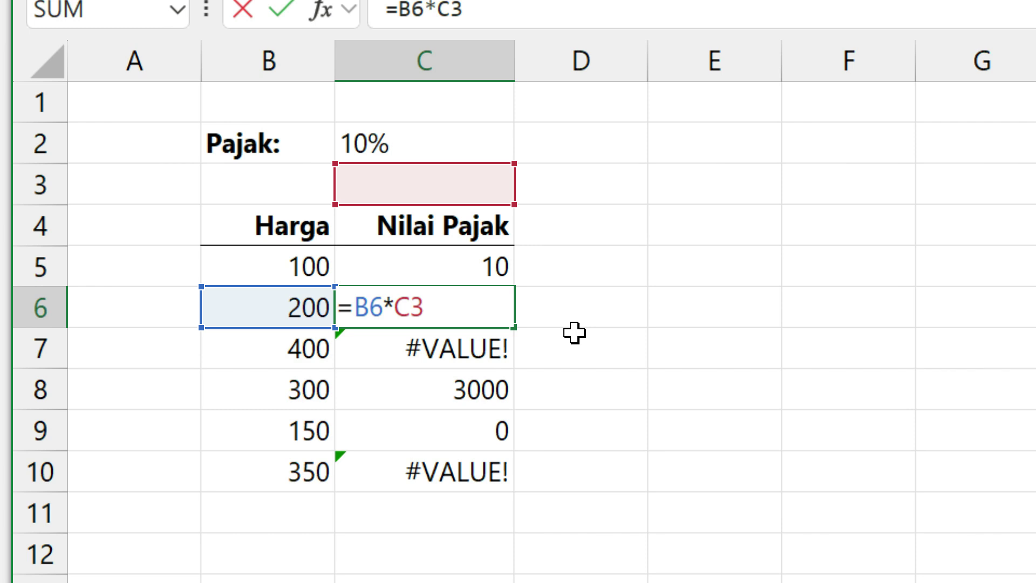
key(ctrl+Return)
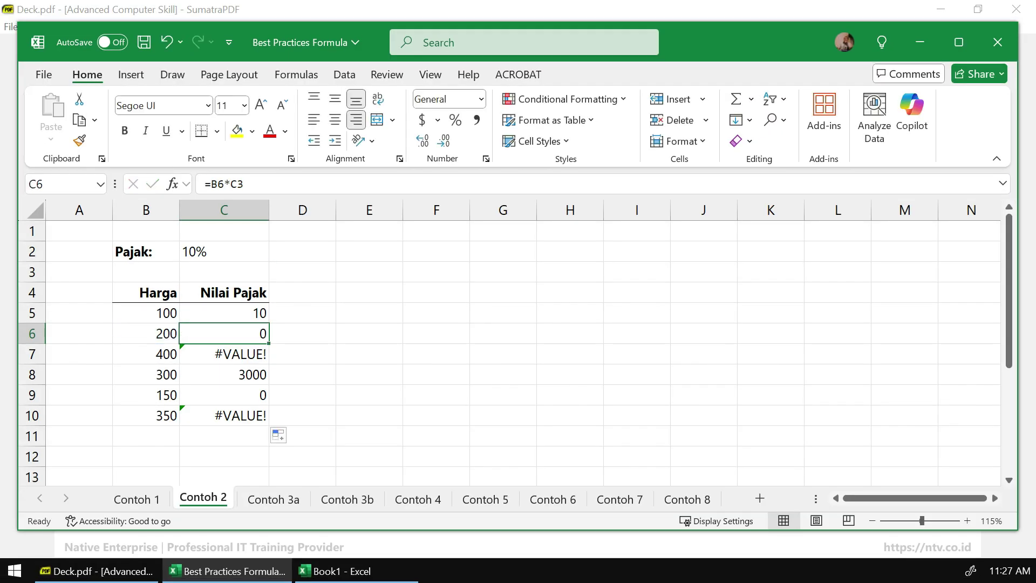
Clear the Nilai Pajak formulas from C5:C10 and select the tax rate cell C2
key(Up)
key(shift+Down)
key(shift+Down)
key(shift+Down)
key(shift+Down)
key(shift+Down)
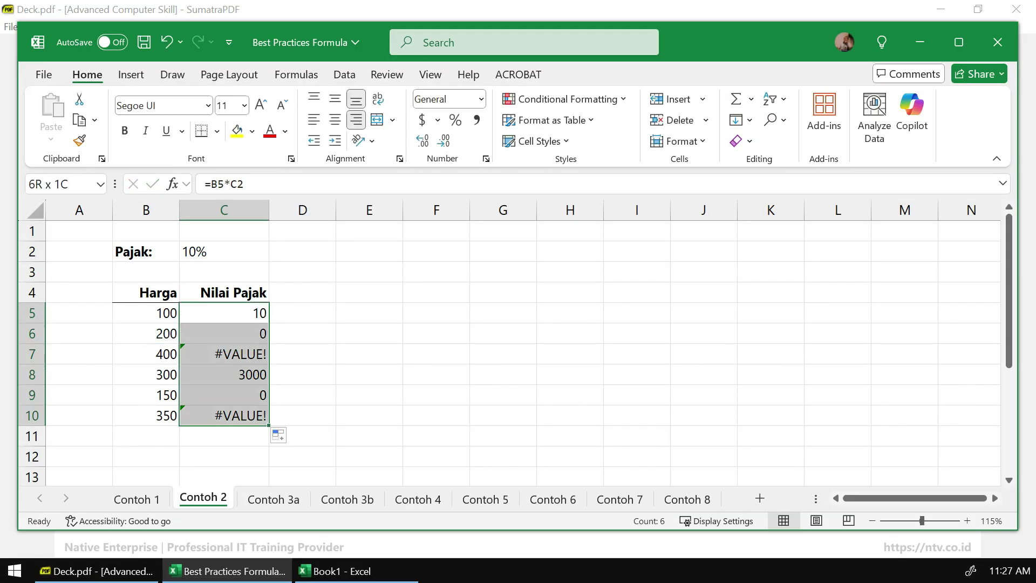
key(Delete)
click(302, 375)
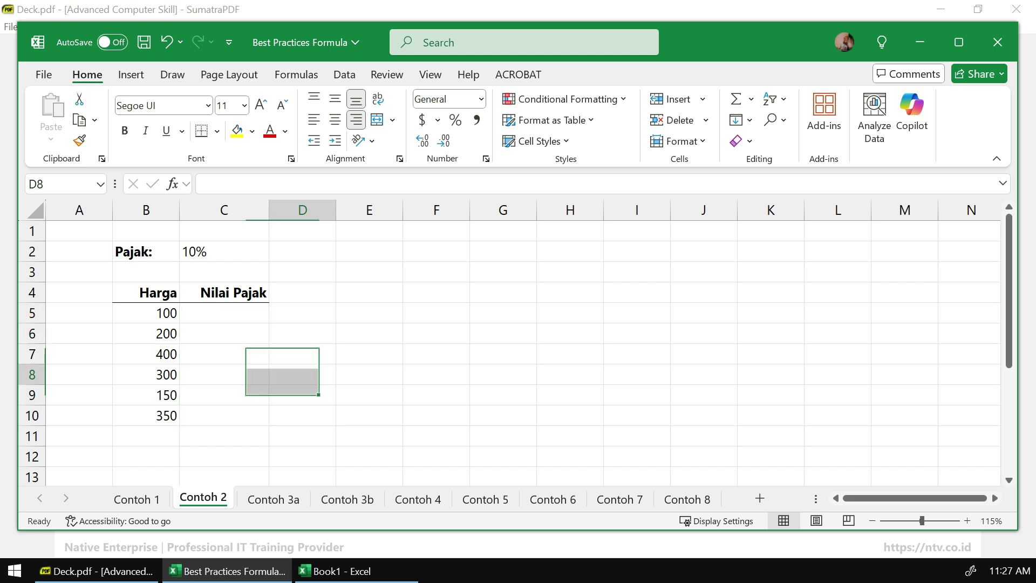
click(224, 252)
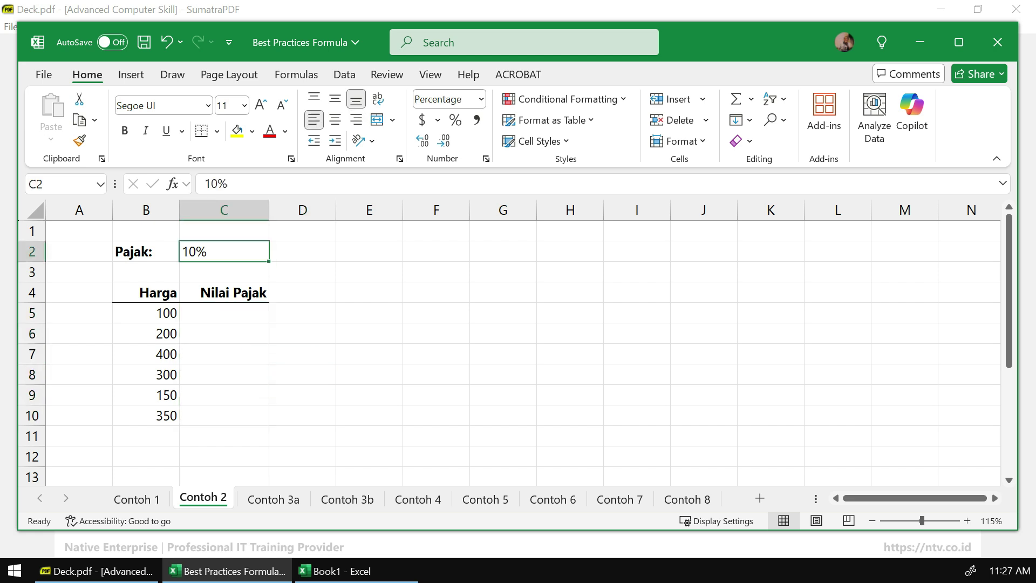
Switch to Deck.pdf in SumatraPDF and mark the column and row locking text and the first $A reference on slide 03
click(96, 571)
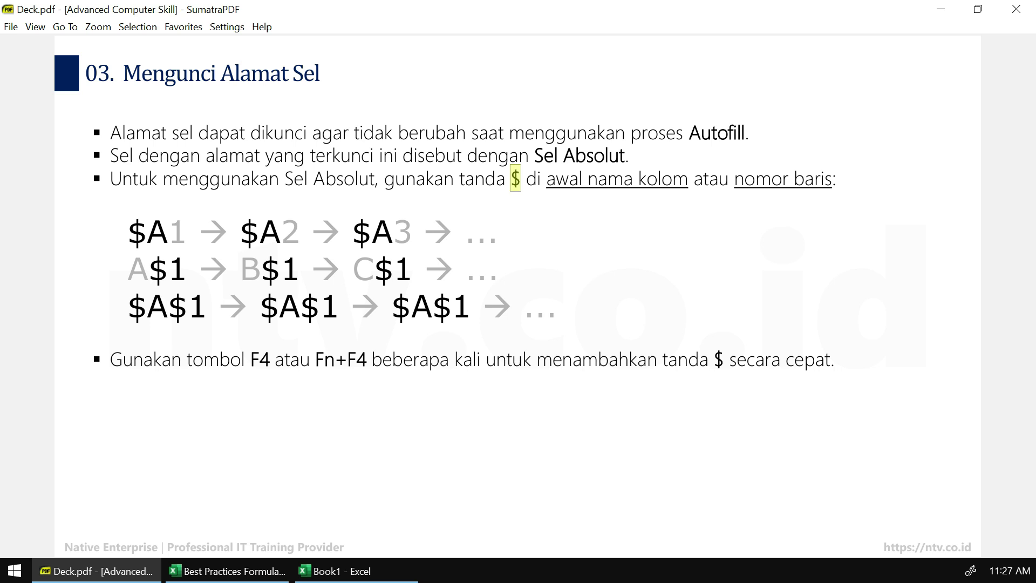
drag(588, 178, 824, 179)
click(825, 179)
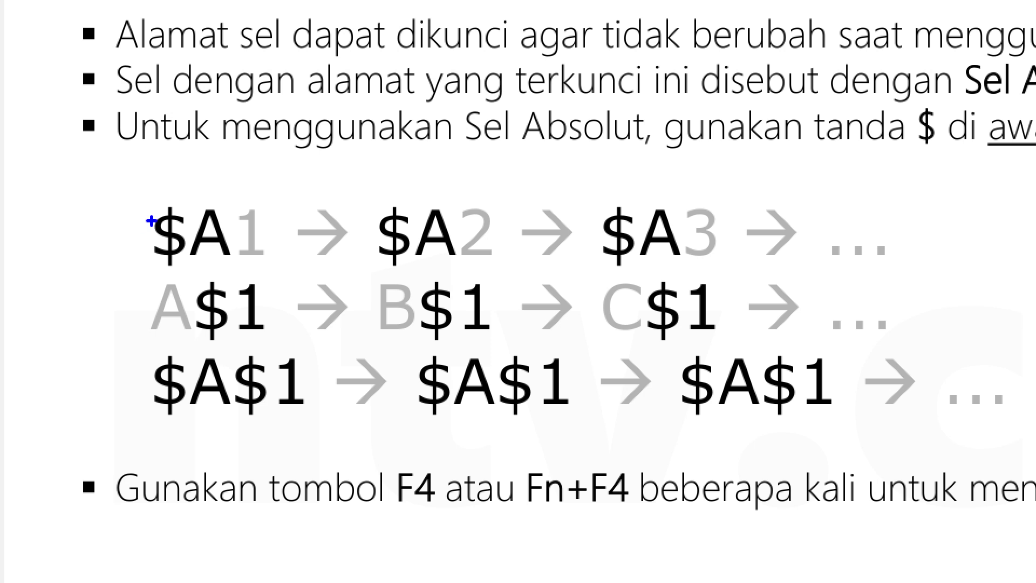
mouse_move(144, 195)
mouse_down()
mouse_move(175, 205)
mouse_move(238, 258)
mouse_up()
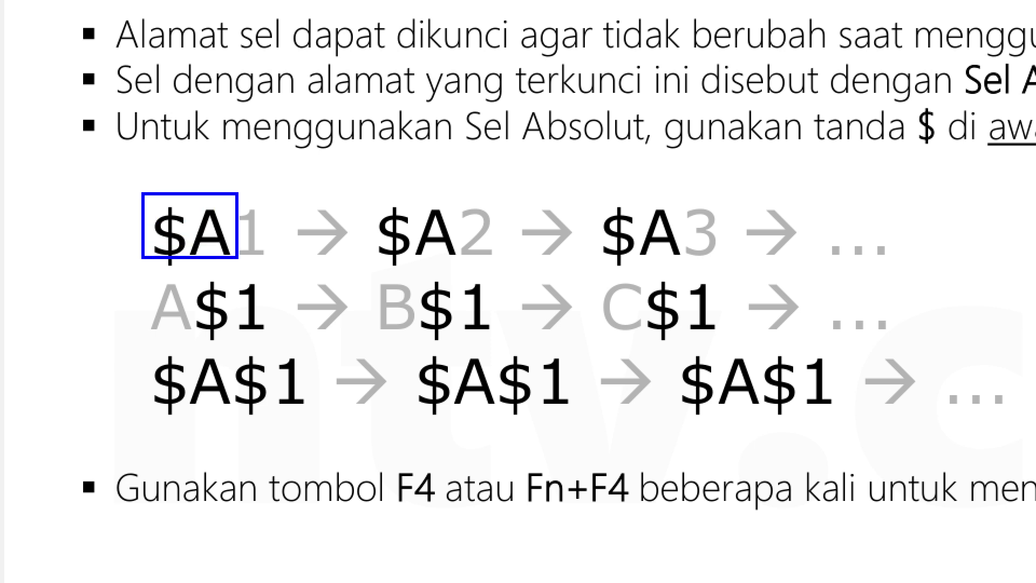
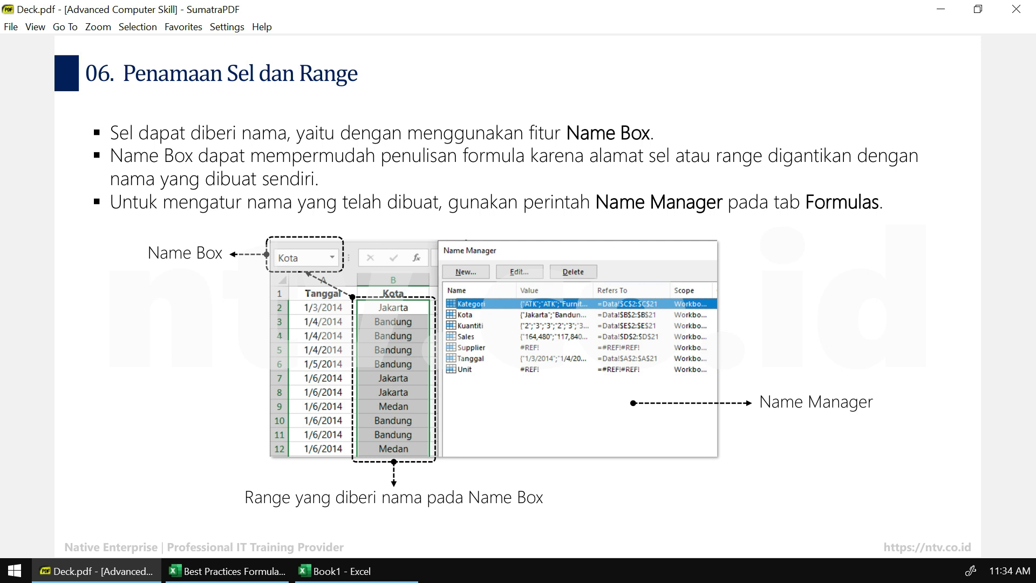
Mark the Name Box mention on slide 06, Penamaan Sel dan Range, and switch back to the Best Practices Formula workbook in Excel
drag(527, 108, 682, 163)
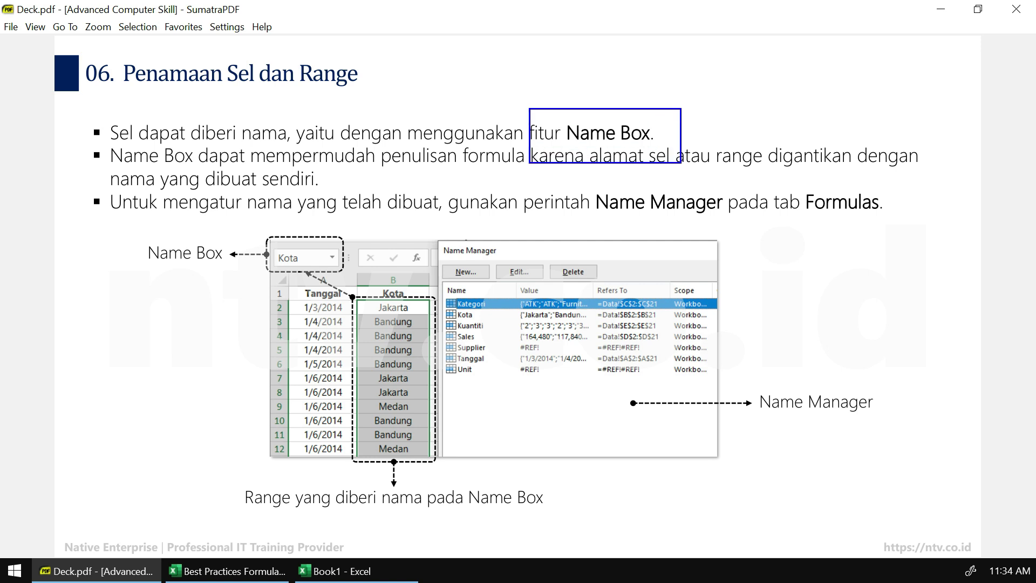
key(Escape)
click(227, 571)
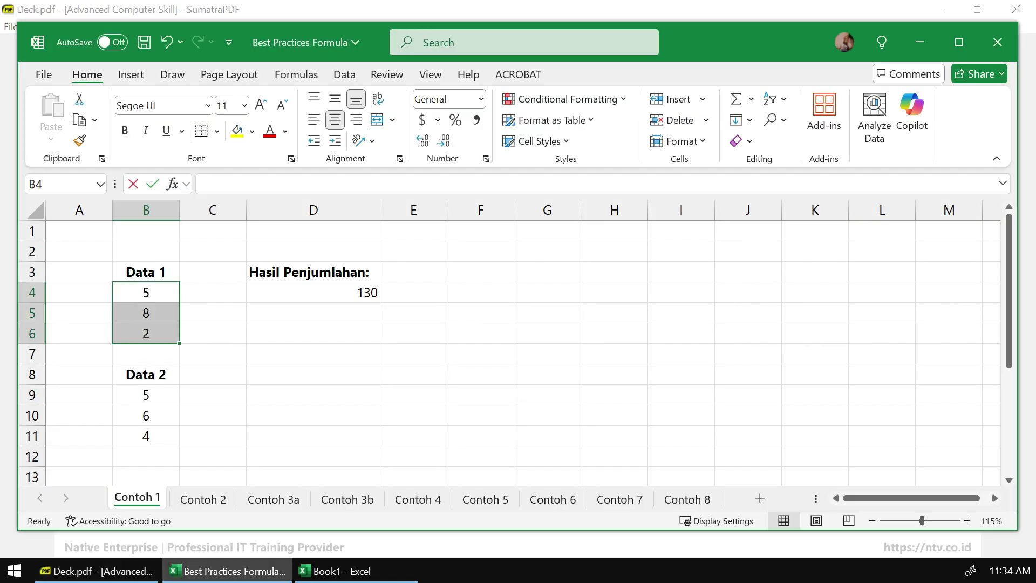
Clear the SUM formula from D4 on the Contoh 1 sheet, check the Book1 workbook and return to Best Practices Formula
click(313, 374)
click(313, 293)
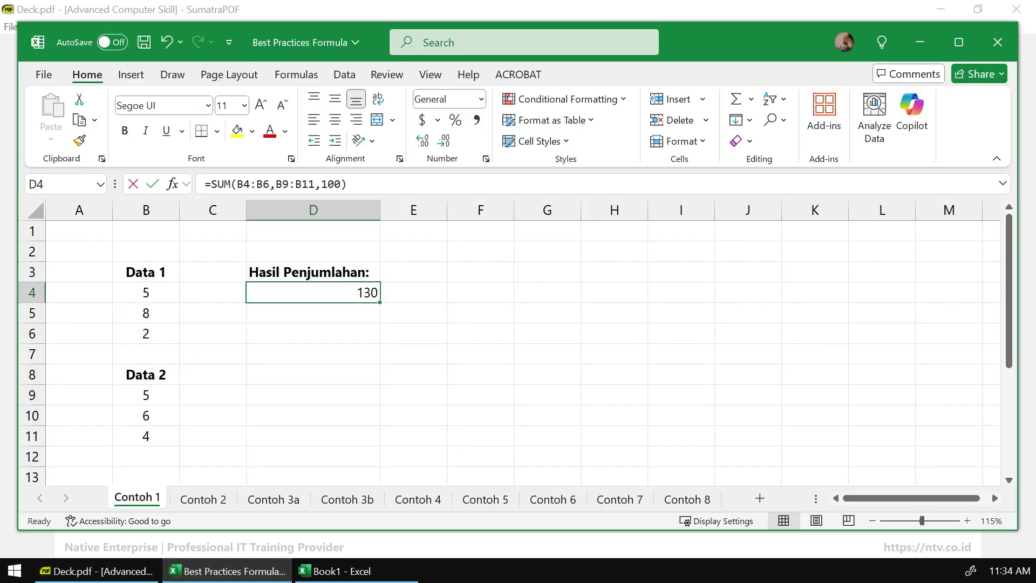
key(Delete)
click(357, 571)
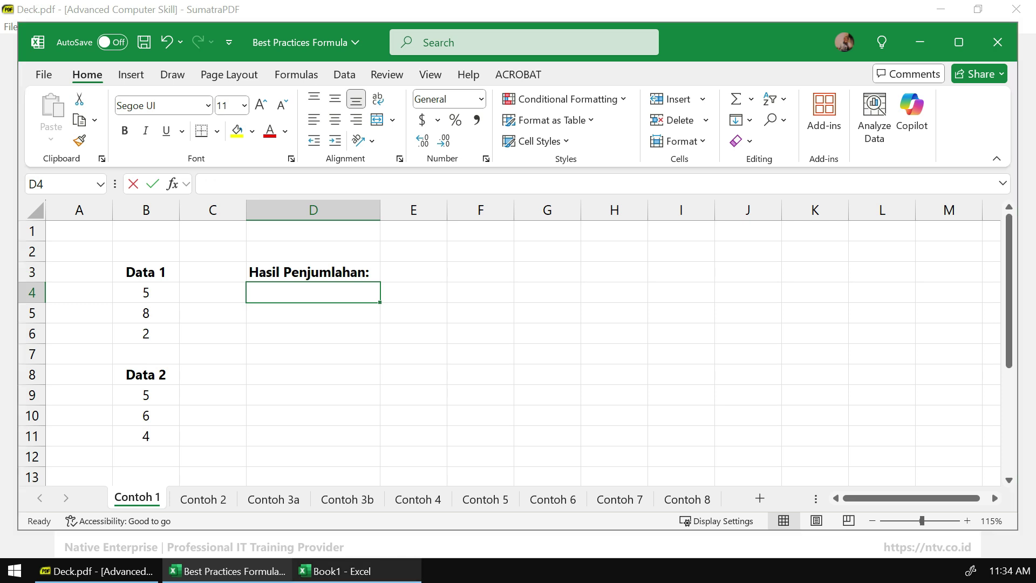
key(Delete)
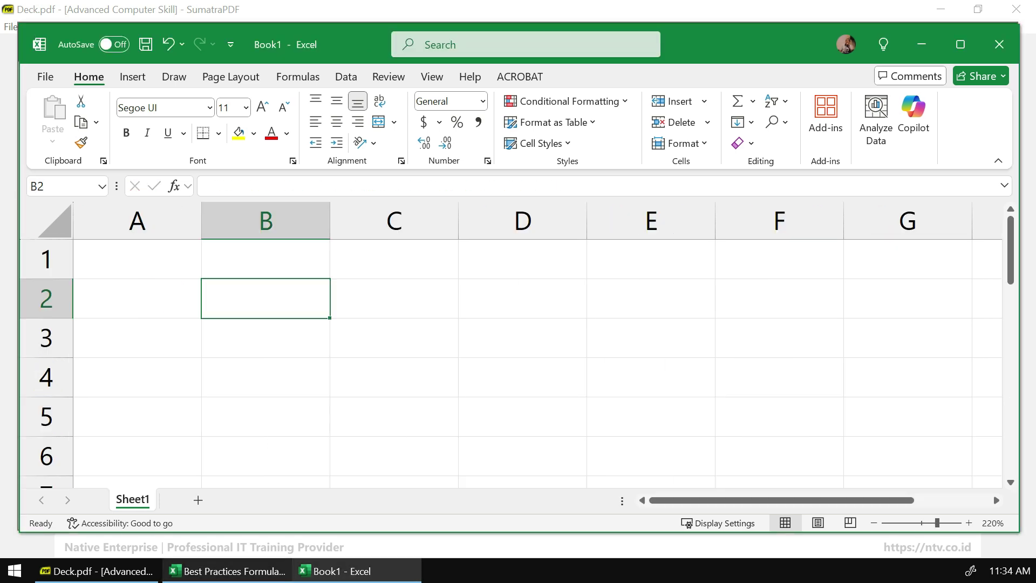
click(227, 571)
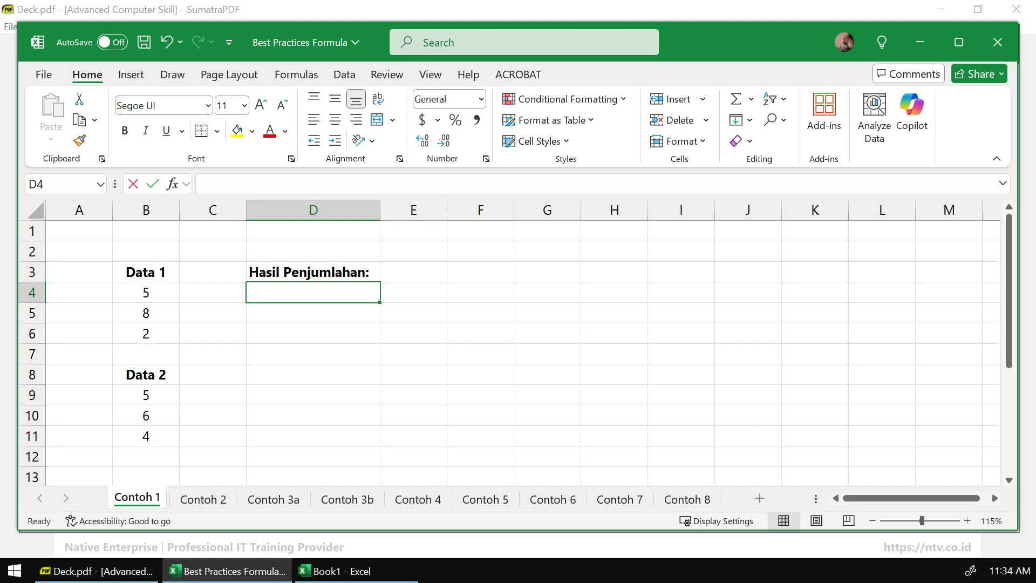
Enter the formula =B4 in G4 on Contoh 1 and inspect the cell it references
ctrl+scroll(510, 343, up, 2)
click(180, 291)
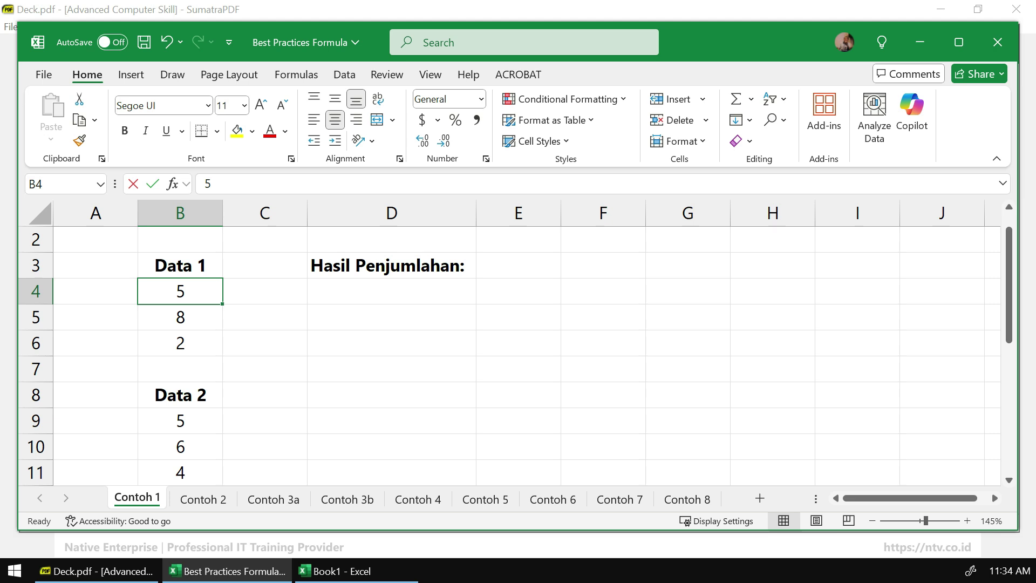
click(688, 291)
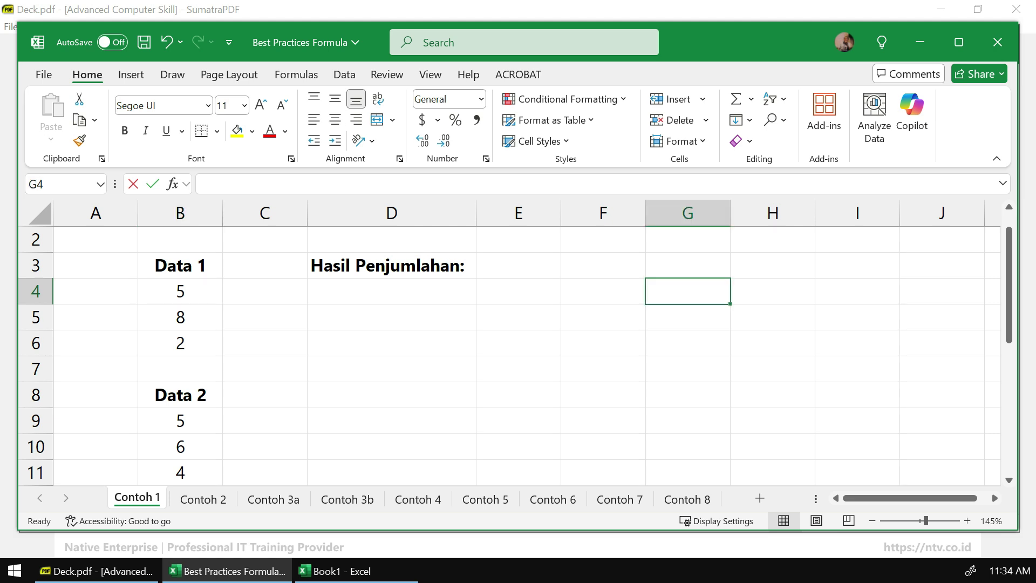
text(=)
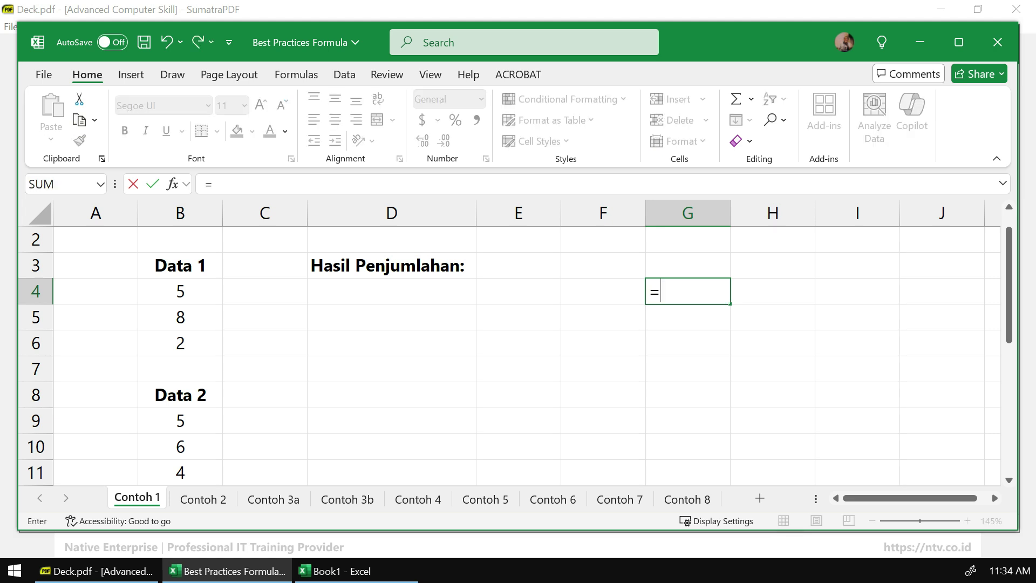
click(181, 291)
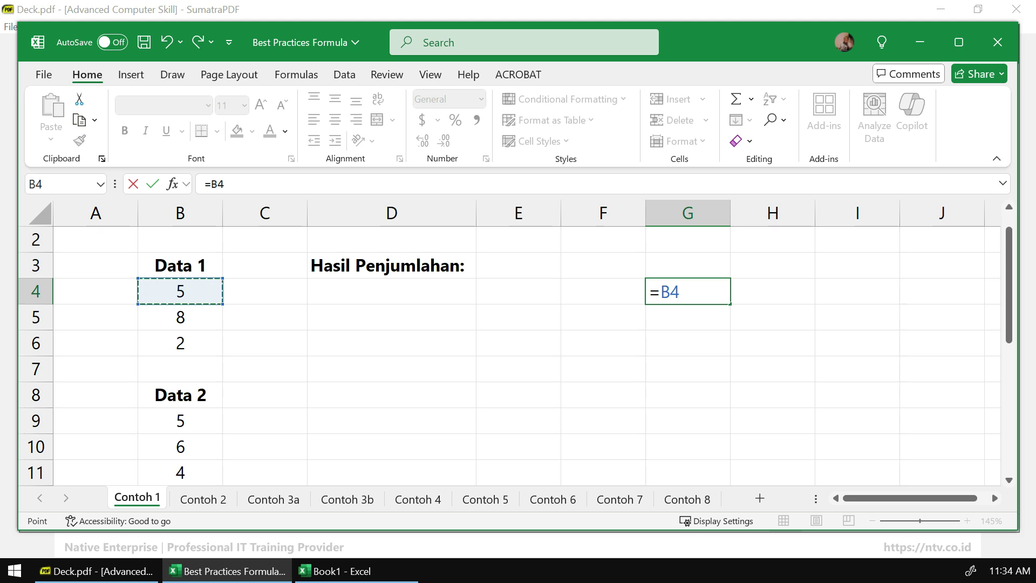
key(Return)
click(688, 291)
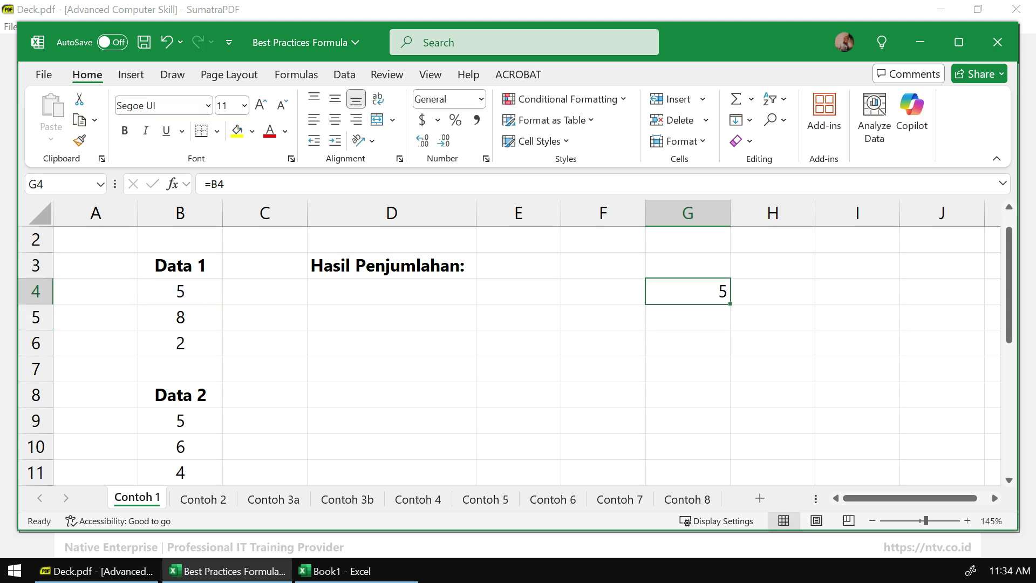
key(F2)
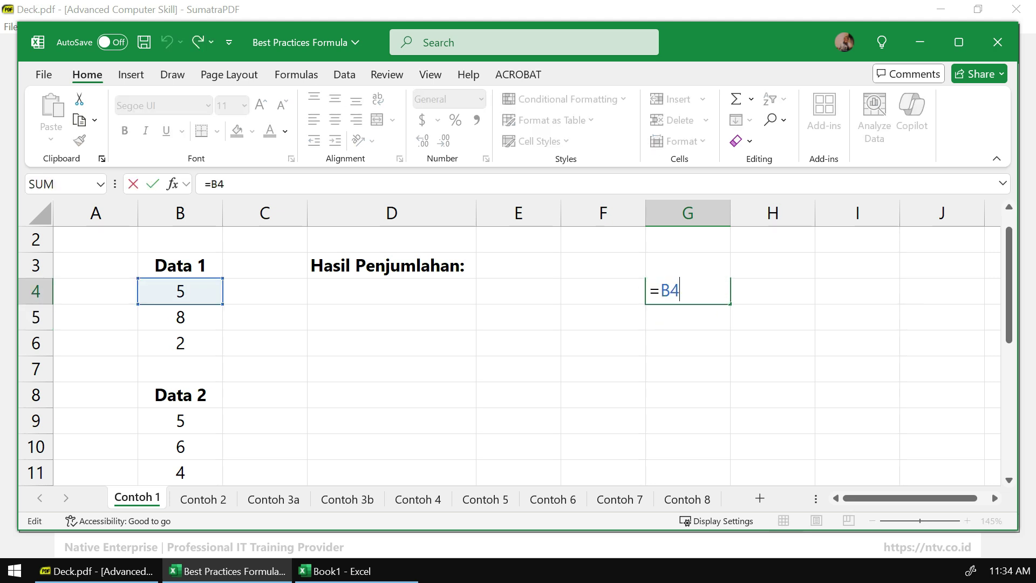
key(Escape)
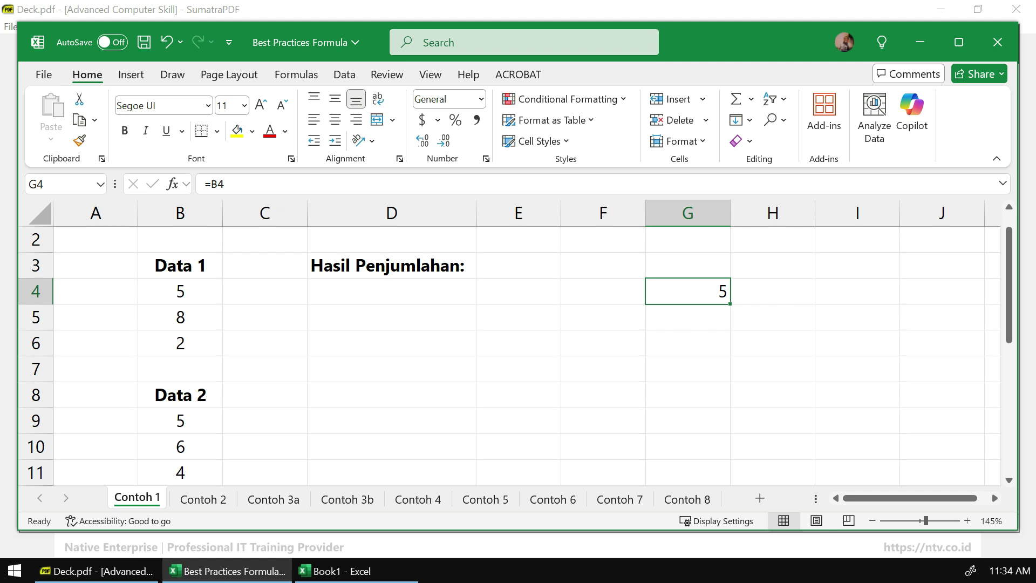
In cell B2 of Book1, enter a formula referencing B4 on the Contoh 1 sheet of Best Practices Formula.xlsx
click(334, 571)
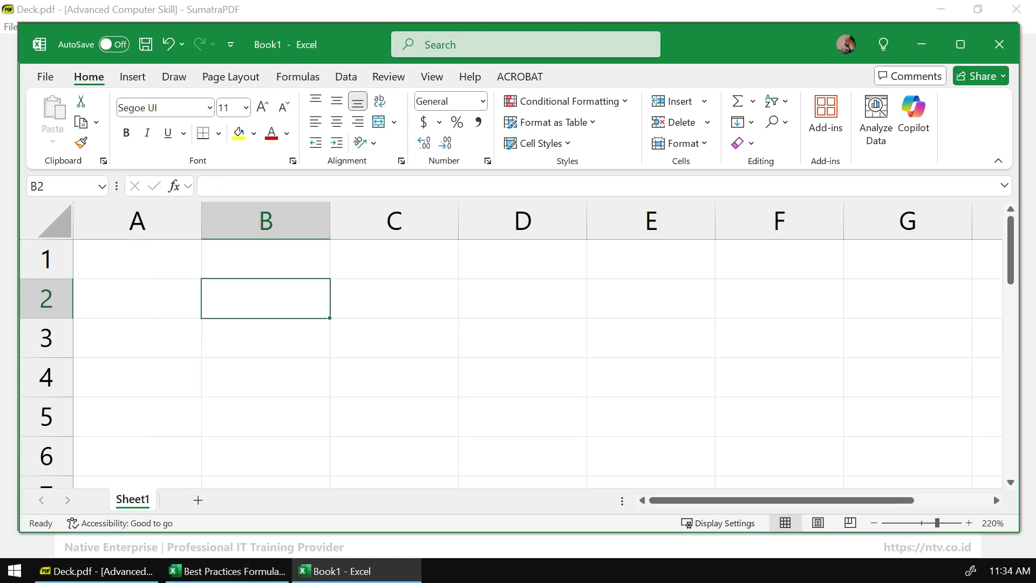
text(=)
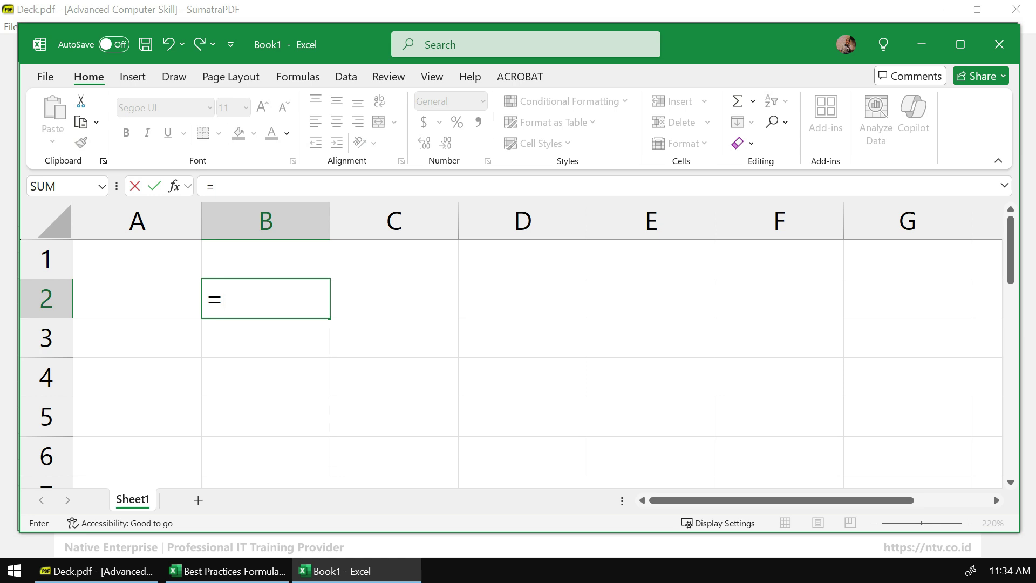
key(alt+Tab)
click(180, 291)
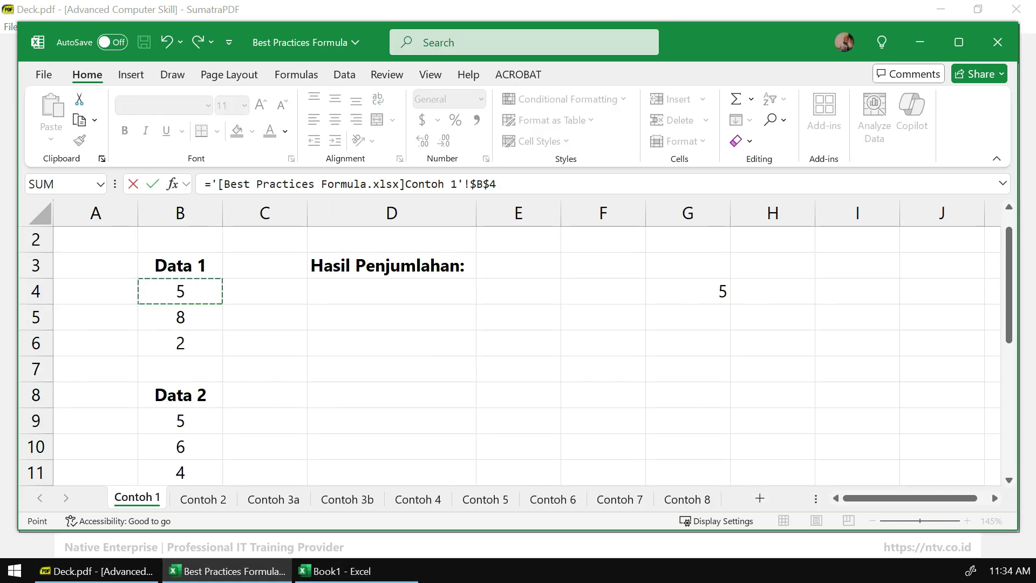
key(Return)
click(265, 298)
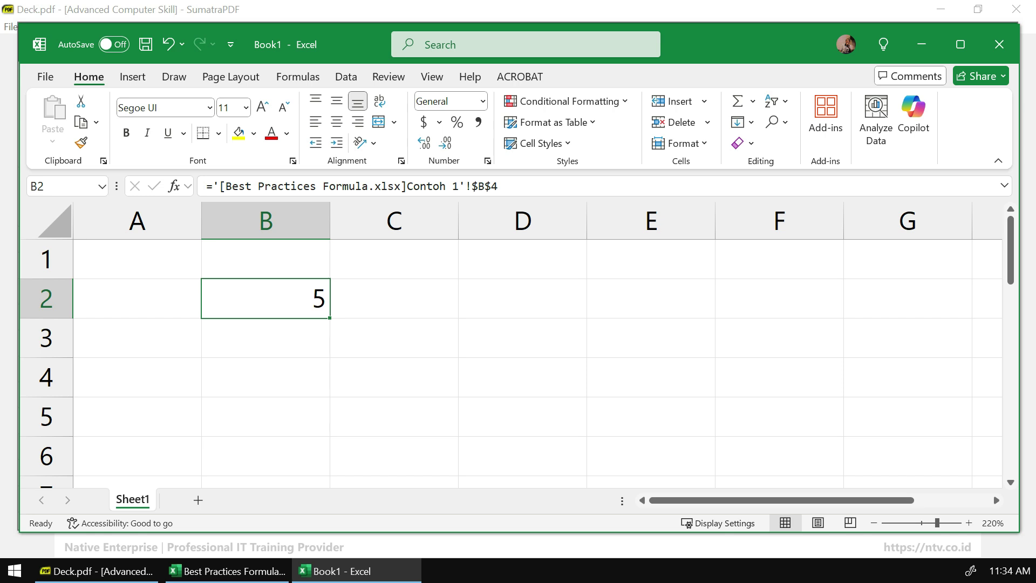
Inspect the external reference in Book1 B2, clear it and switch back to the Best Practices Formula workbook
key(F2)
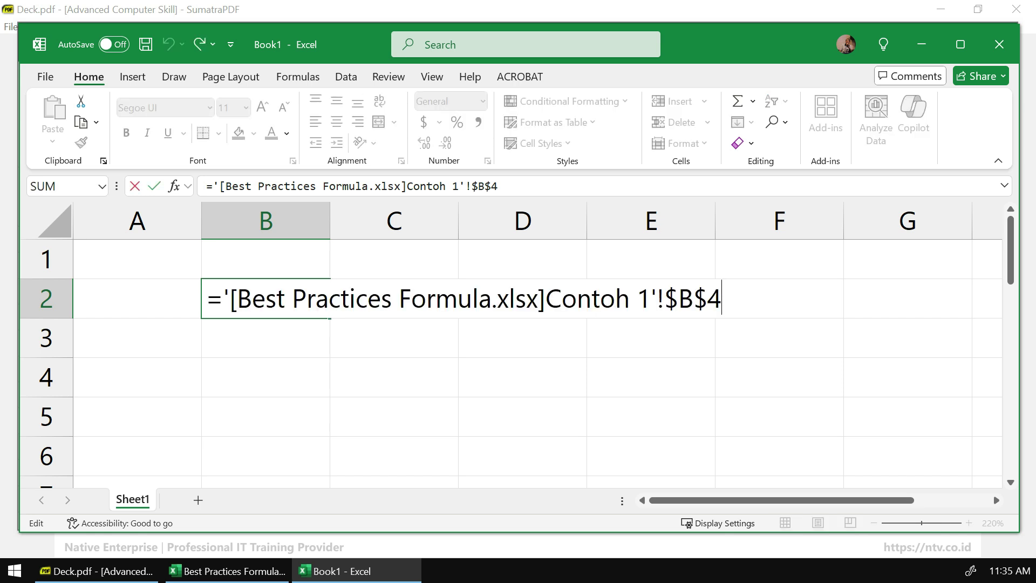
key(Escape)
key(Delete)
key(alt+Tab)
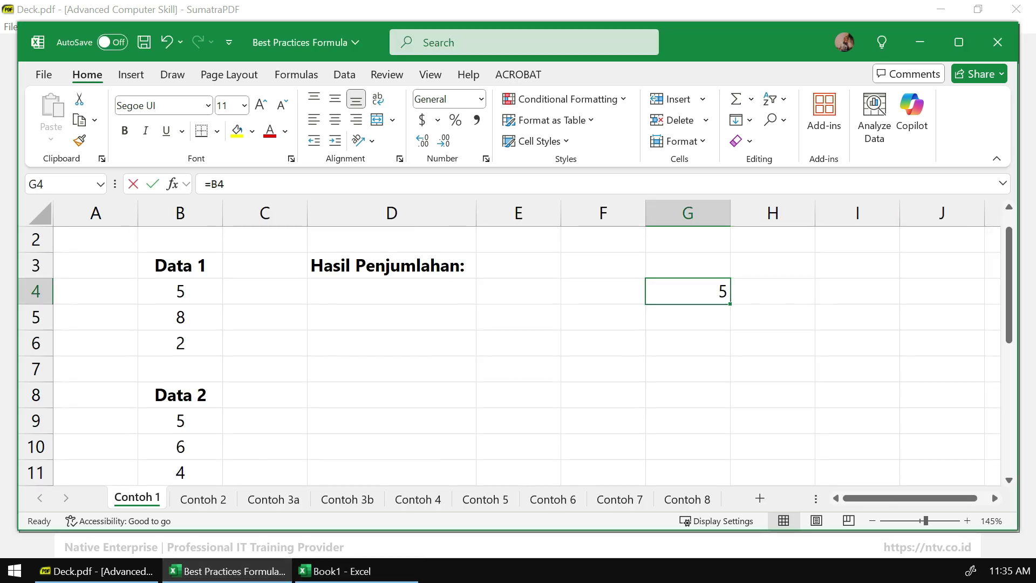
Clear the formula from G4 and select the first Data 1 value in B4
click(688, 343)
click(688, 291)
key(Delete)
click(265, 369)
click(180, 291)
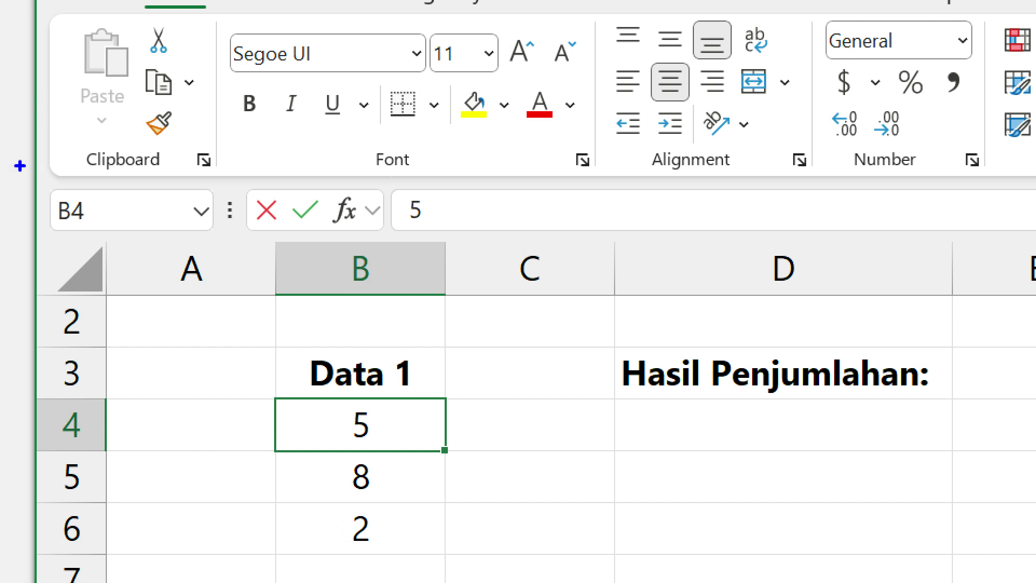
Mark the Name Box and cell B4, link them with an arrow, frame the B4 address and leave the annotation view
drag(9, 162, 83, 188)
drag(167, 217, 246, 244)
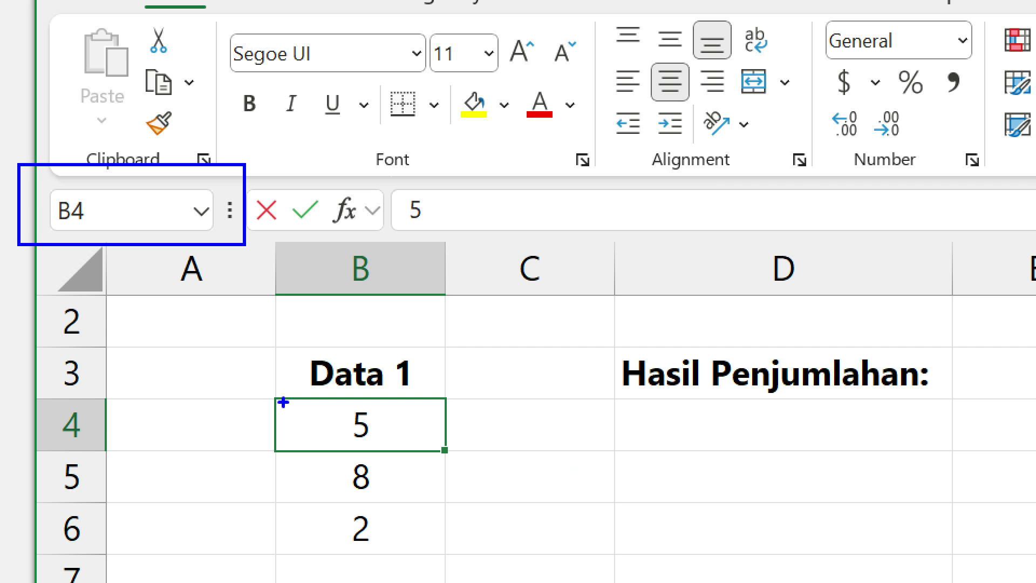
drag(259, 387, 517, 478)
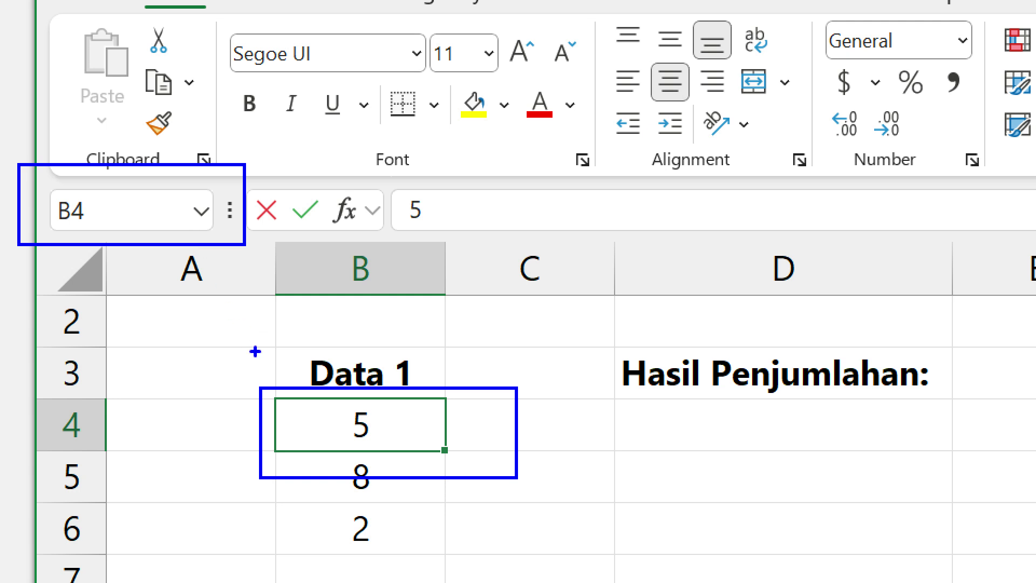
drag(285, 409, 146, 198)
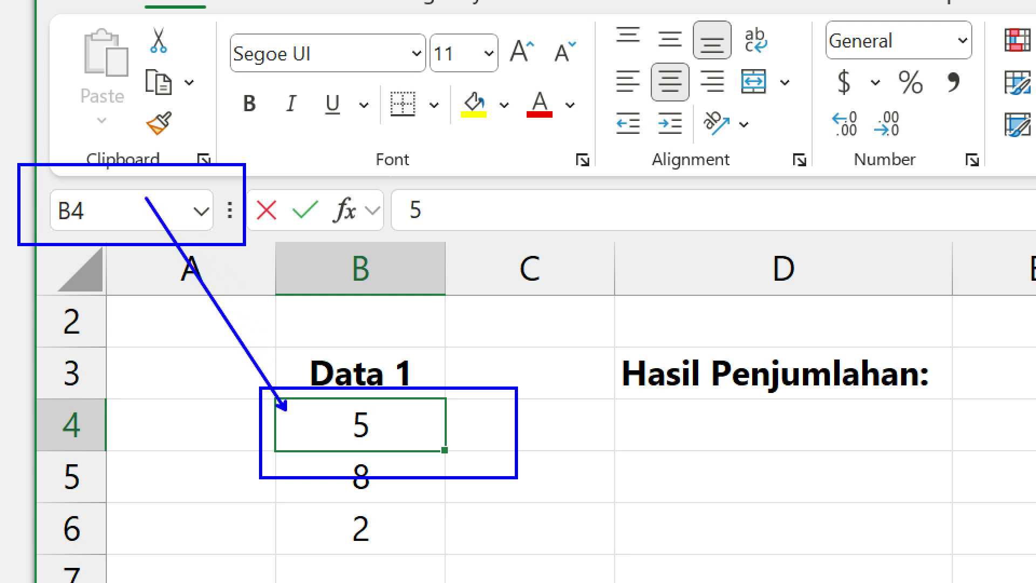
drag(44, 180, 104, 237)
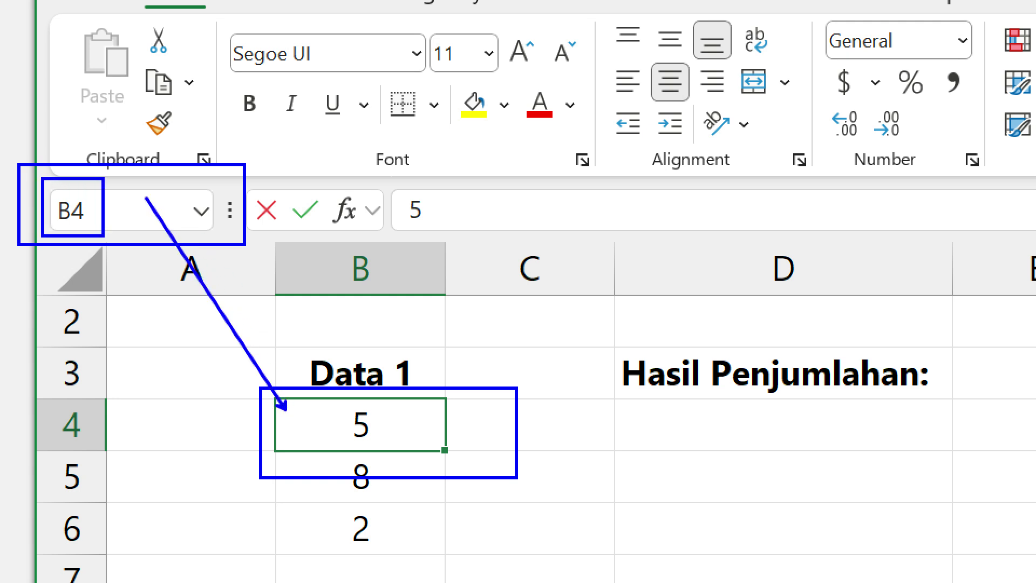
key(Escape)
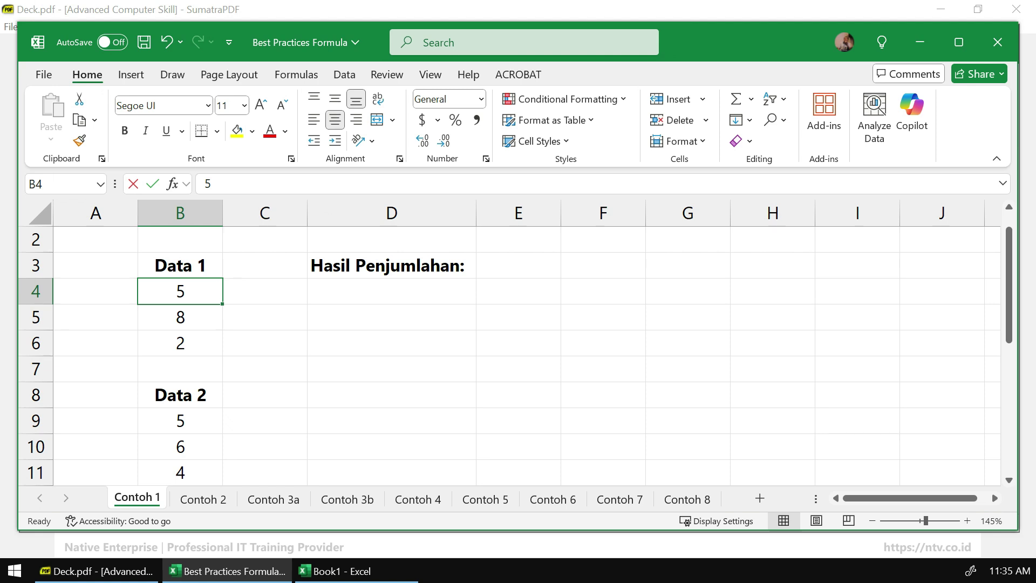
Select B7 and B4 in turn and mark the Name Box to compare the address shown for each cell
click(180, 369)
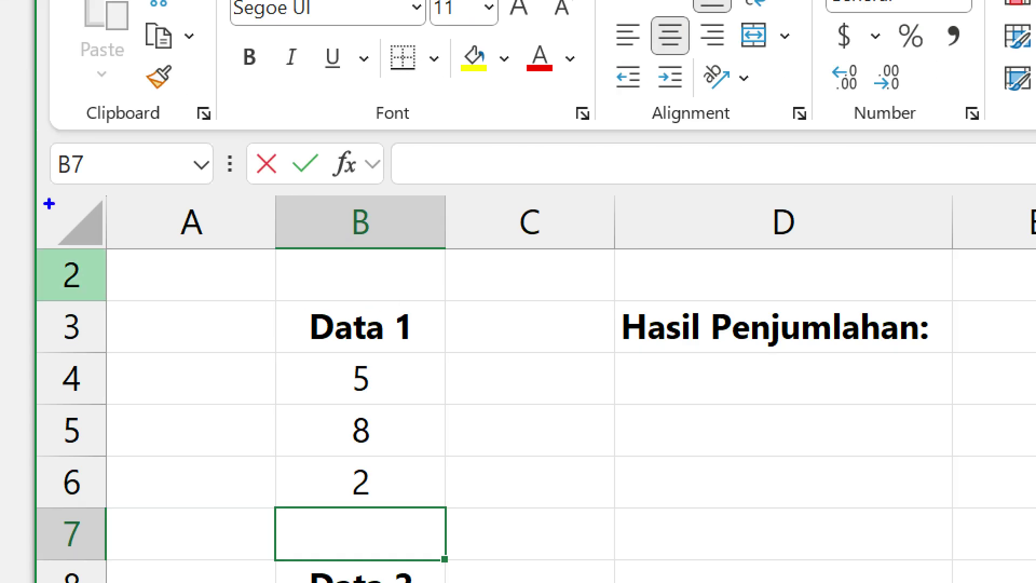
drag(14, 166, 61, 199)
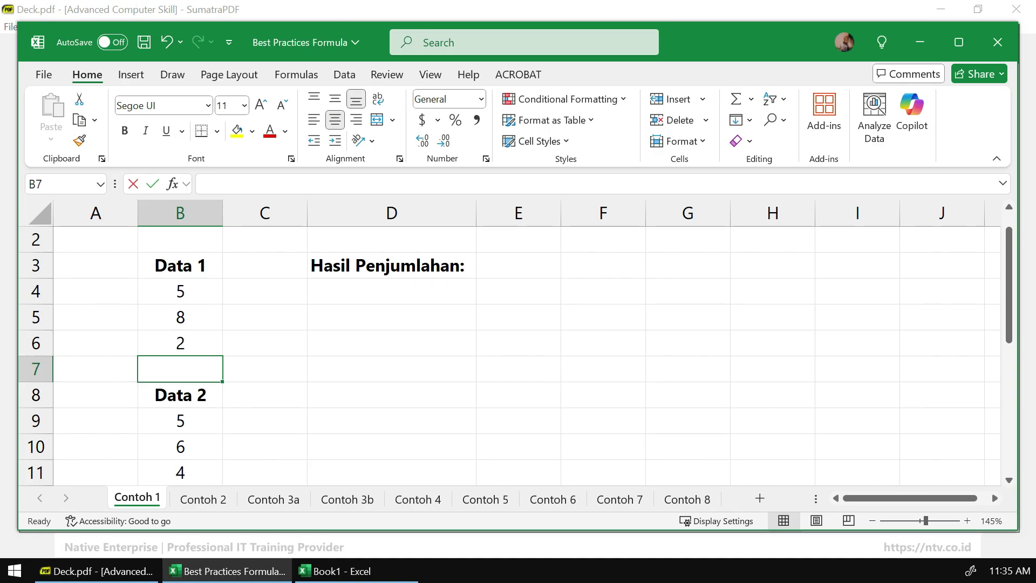
click(180, 291)
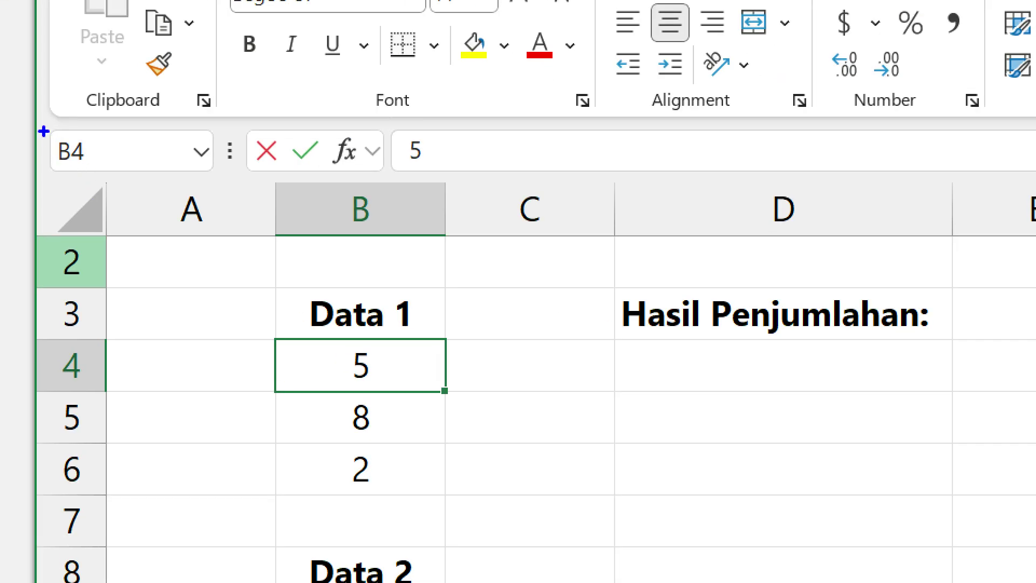
drag(29, 105, 239, 190)
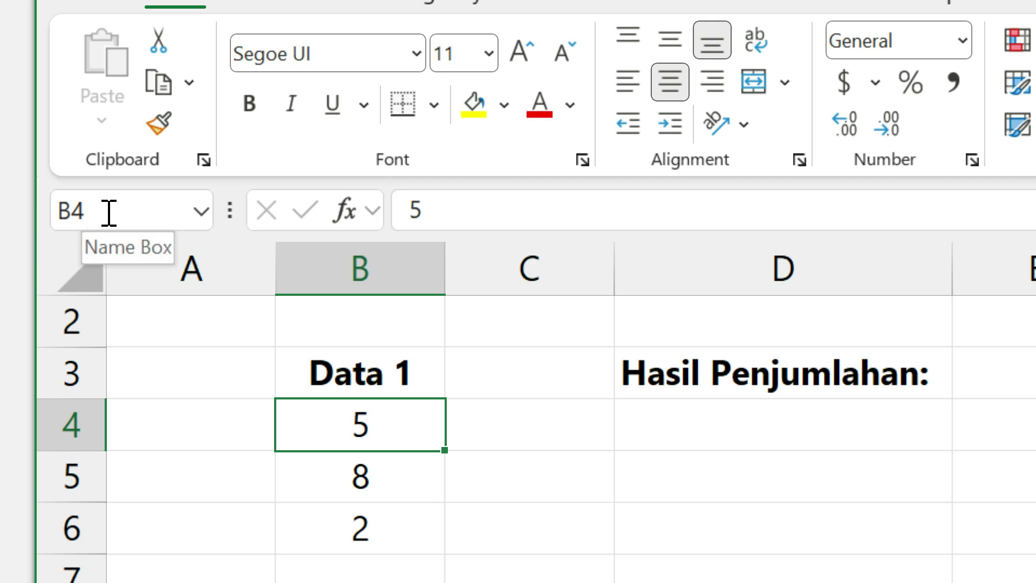
Name cell B4 test and circle the new name in the Name Box
click(109, 212)
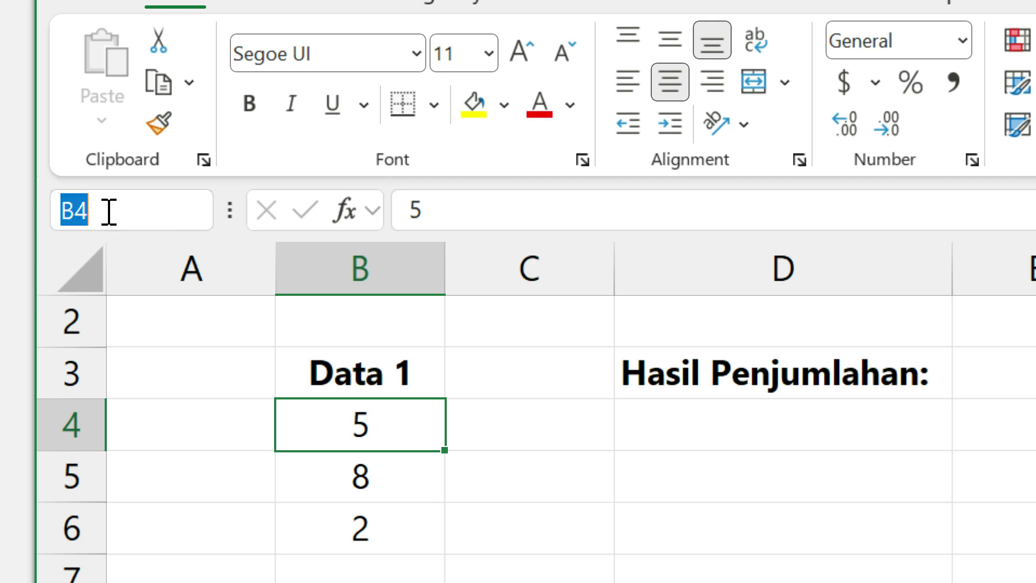
text(test)
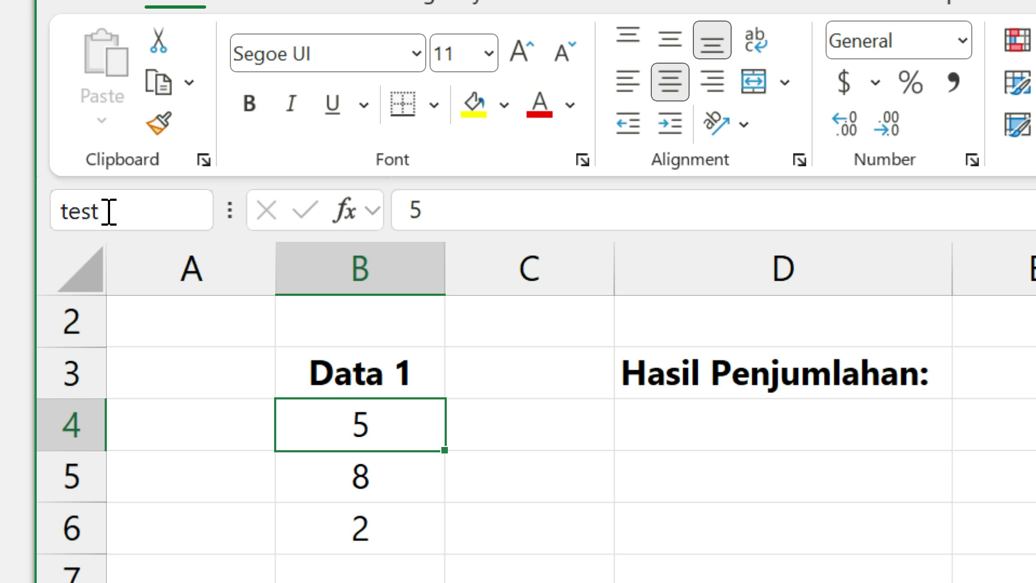
key(Return)
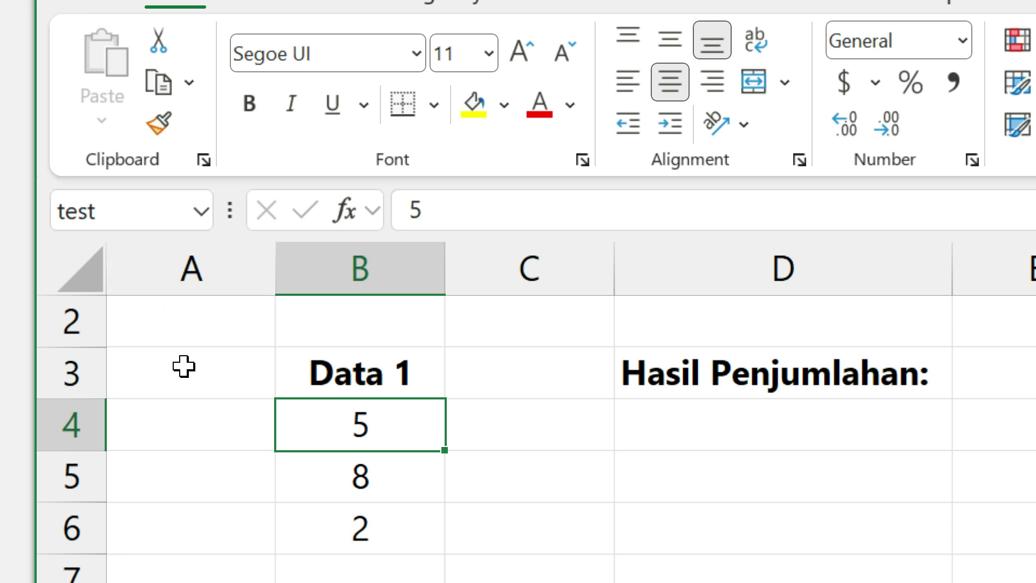
drag(81, 182, 61, 190)
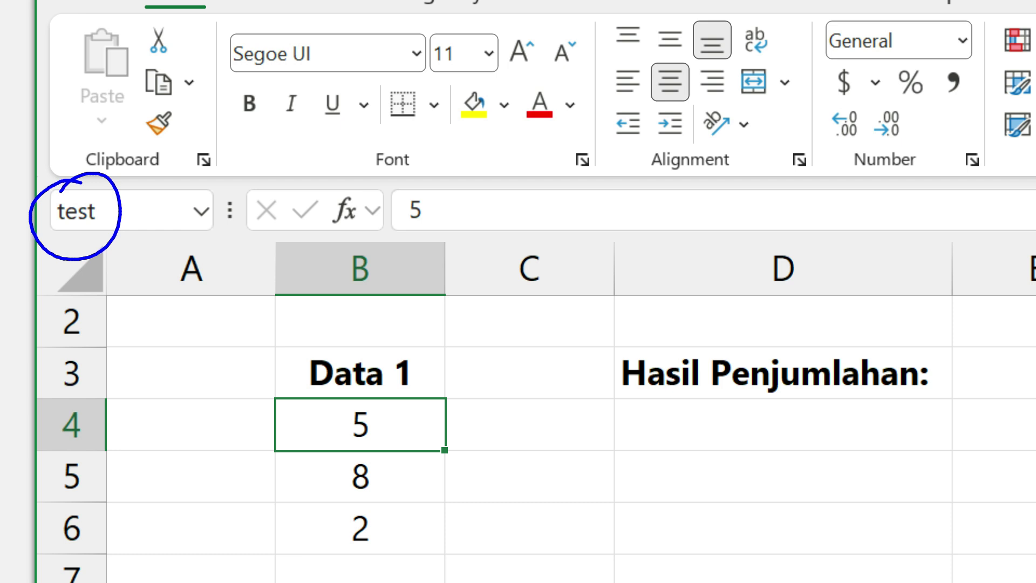
key(Escape)
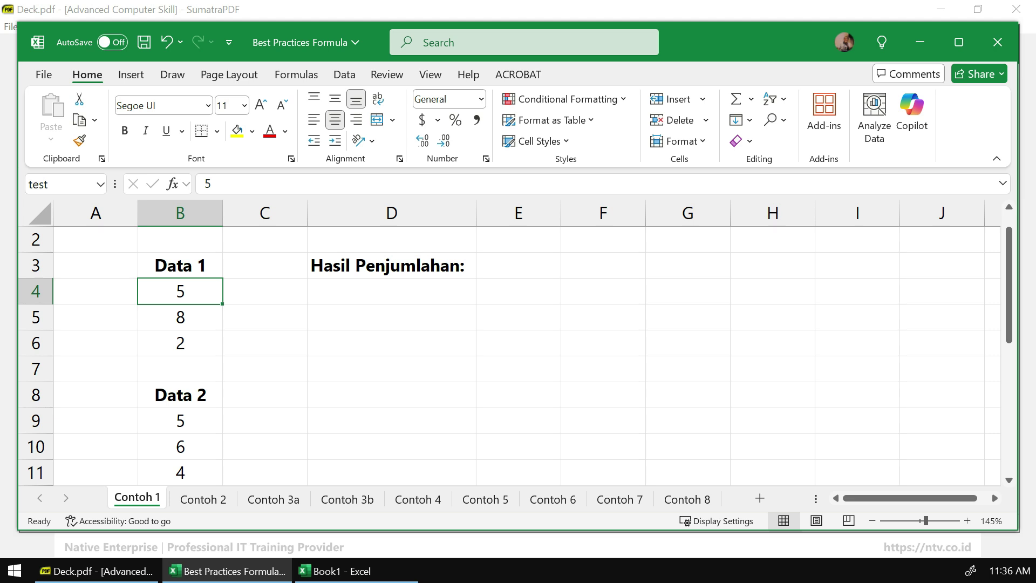
Enter the formula =test in G4 to return the named cell's value, and reselect G4
click(688, 291)
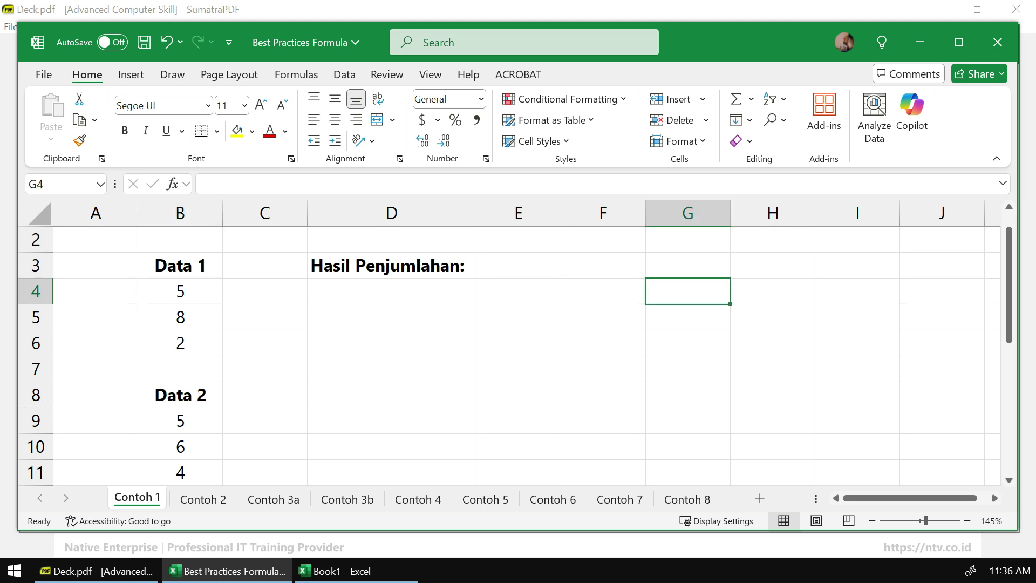
text(=)
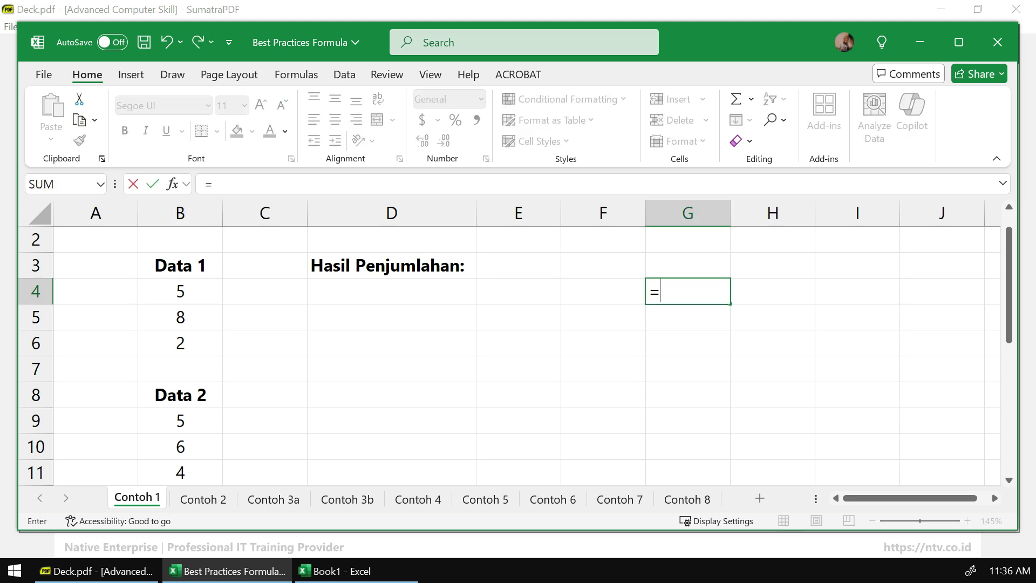
text(test)
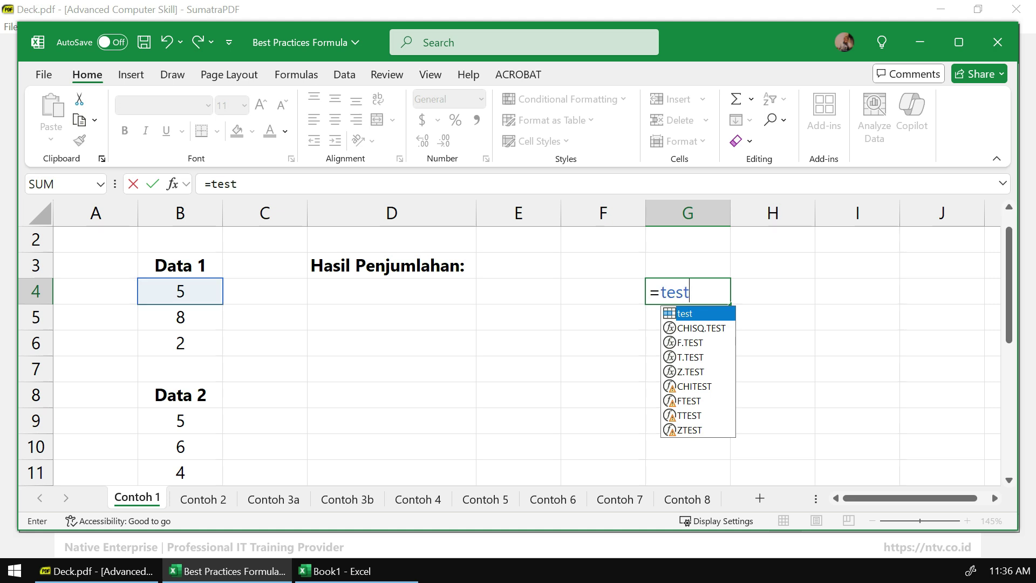
key(Return)
click(688, 291)
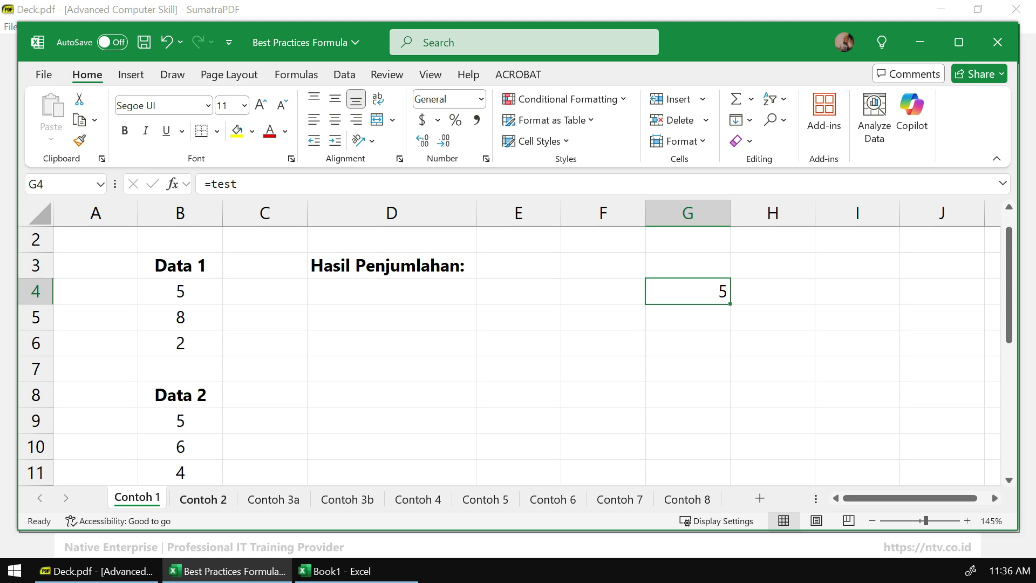
On the Contoh 2 sheet, enter =test in E4 to try the name across sheets, and clear the cell
click(203, 499)
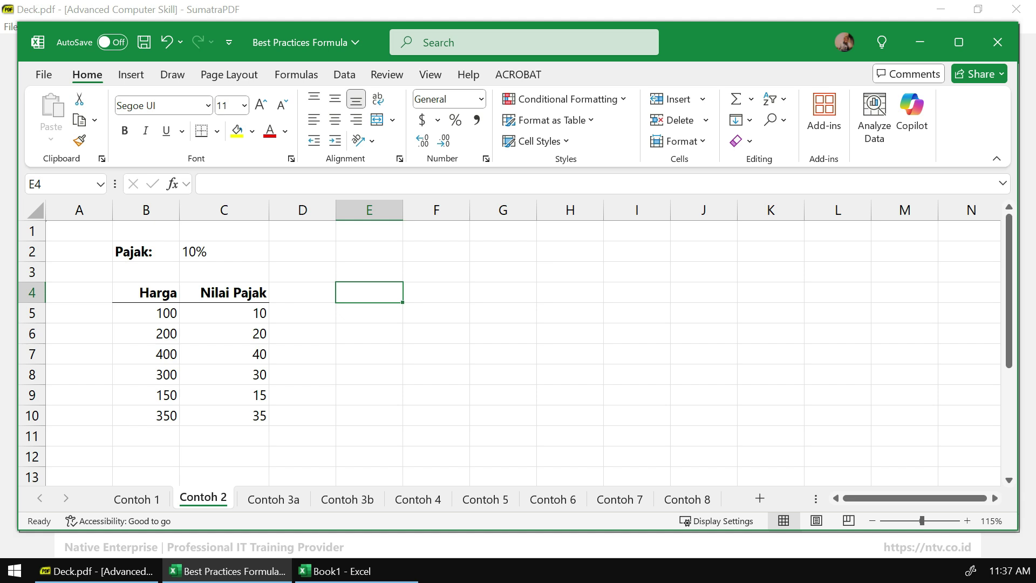
text(=)
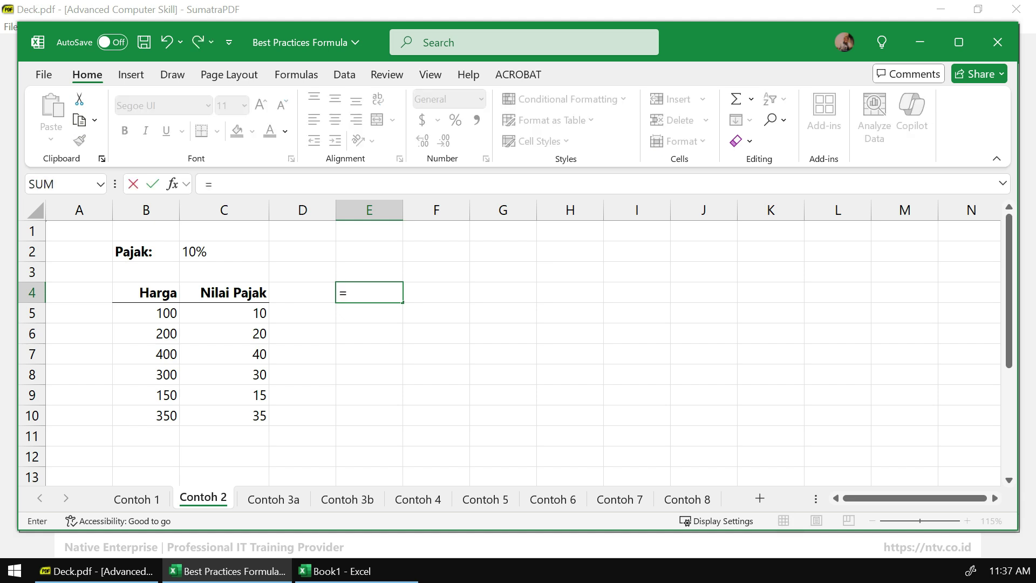
text(test)
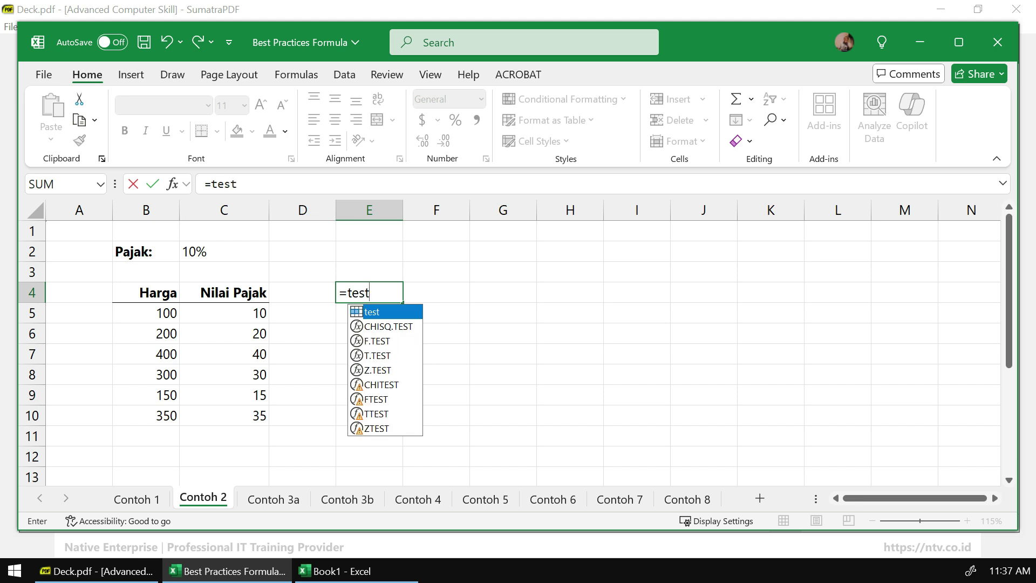
key(Return)
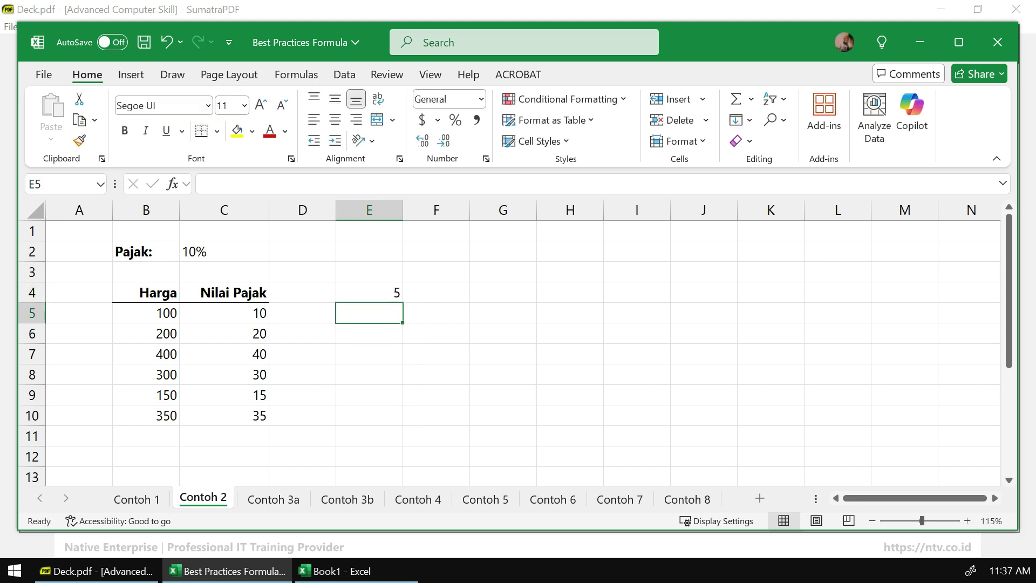
key(Up)
key(Delete)
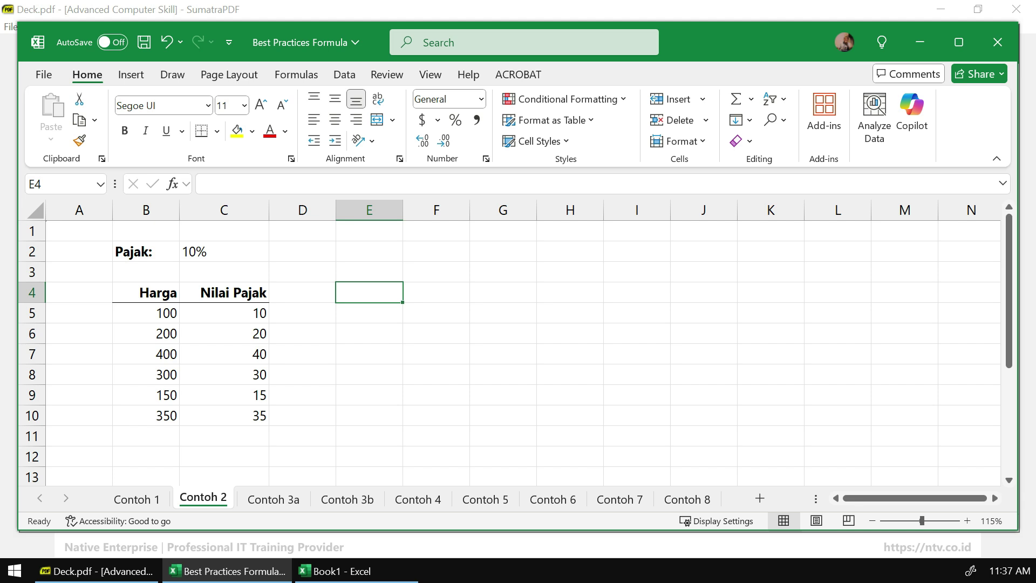
Switch to the Book1 workbook, try the formula =test in B2, and clear the cell
click(334, 571)
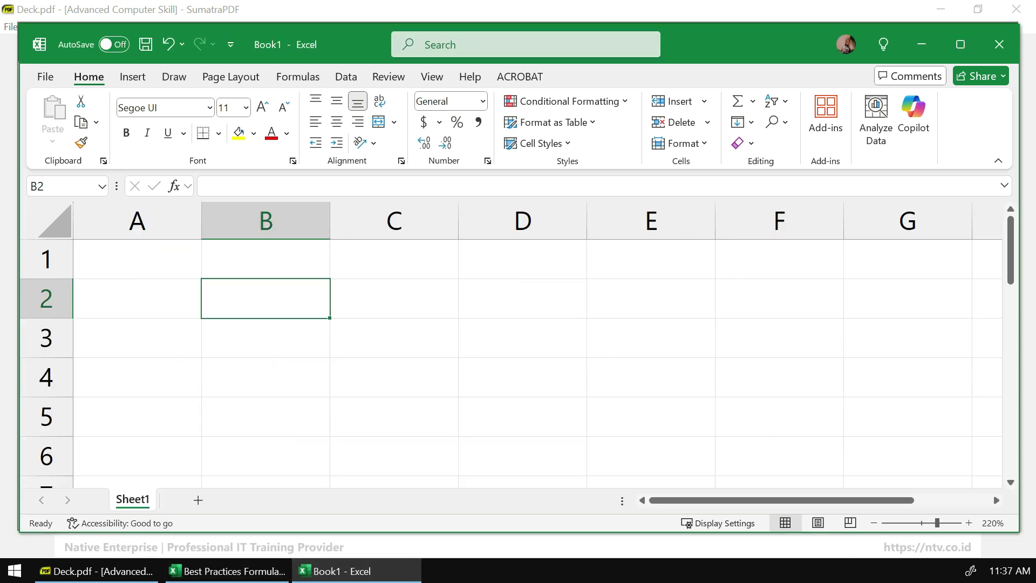
text(=test)
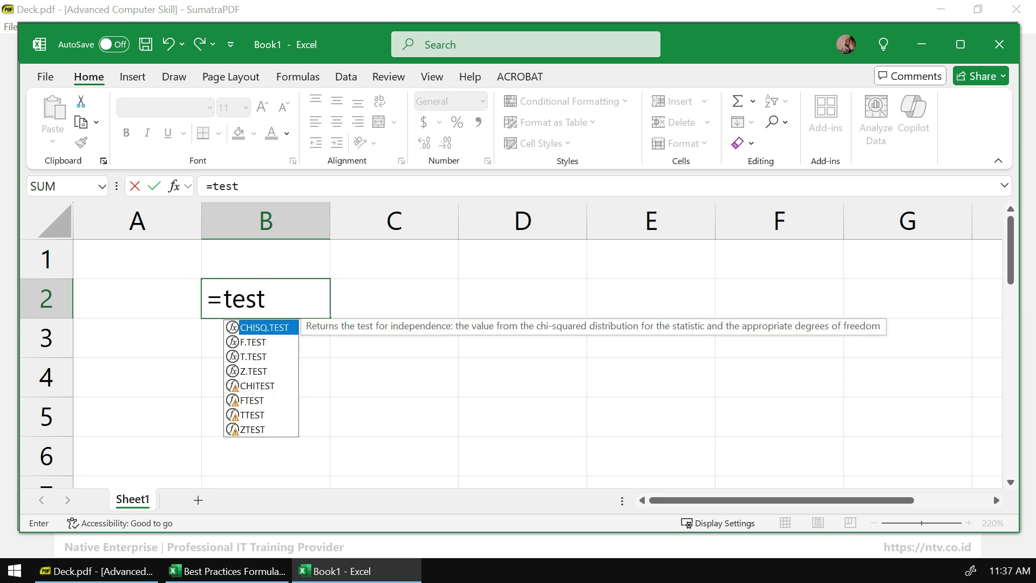
key(Return)
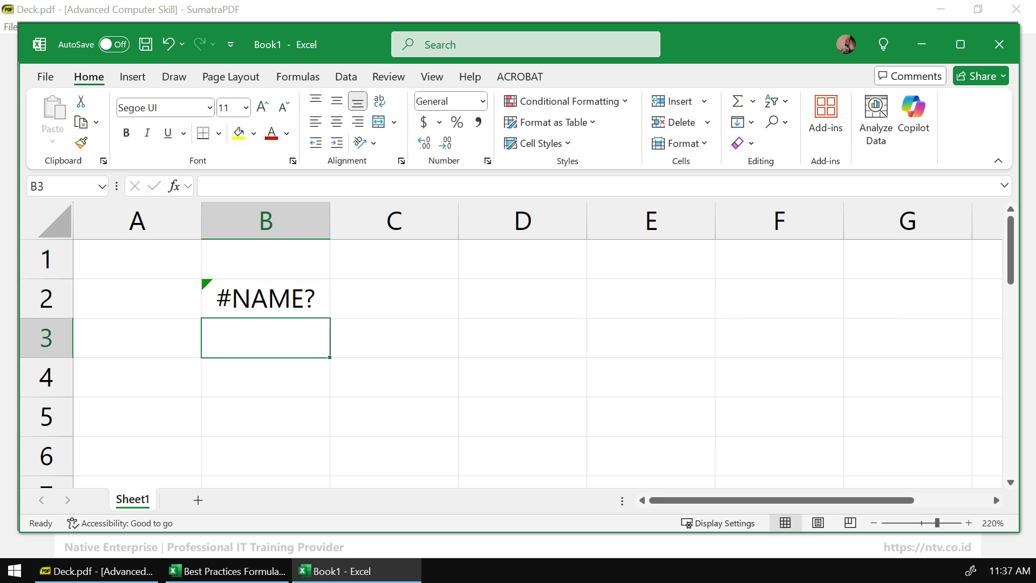
click(266, 297)
key(Delete)
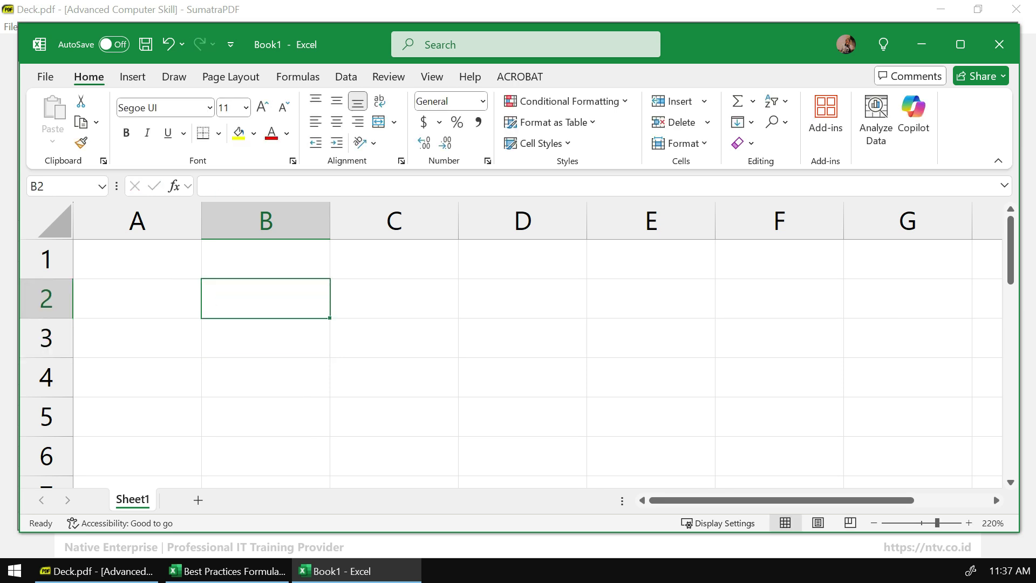
Return to the Contoh 1 sheet of the Best Practices Formula workbook, enter =test in D28, and clear the cell
click(226, 571)
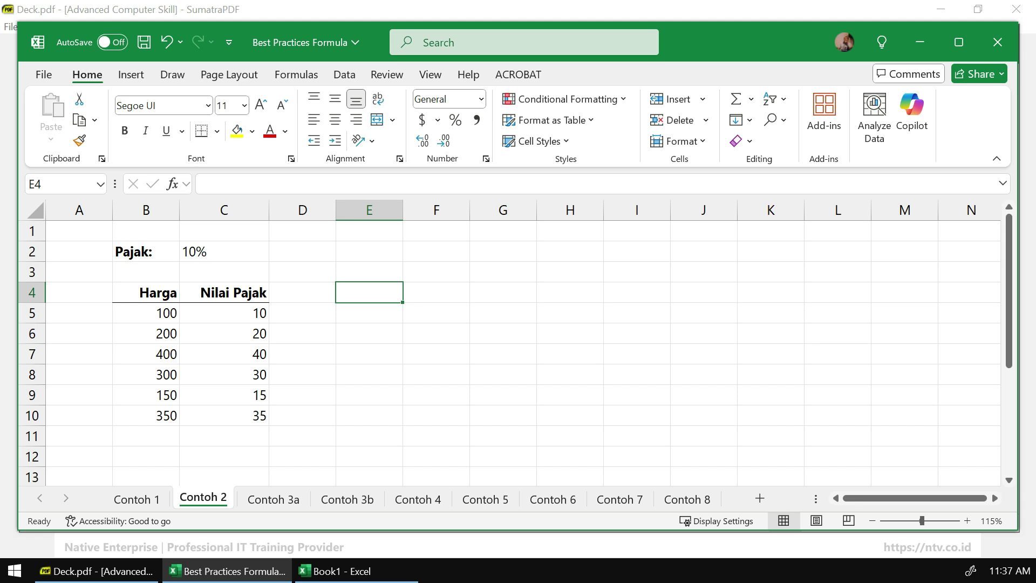
click(136, 499)
scroll(508, 345, down, 5)
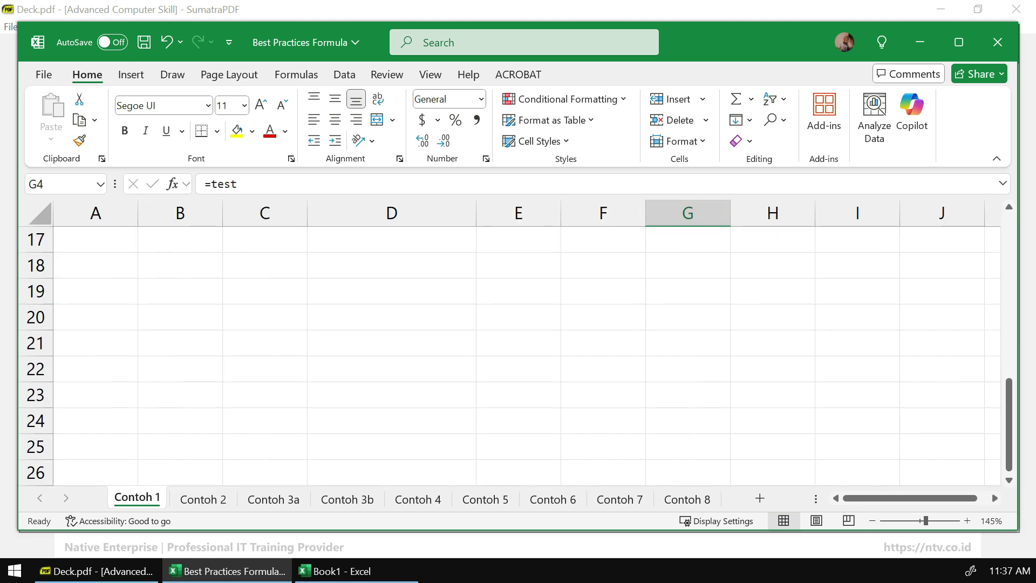
scroll(507, 346, down, 2)
click(391, 369)
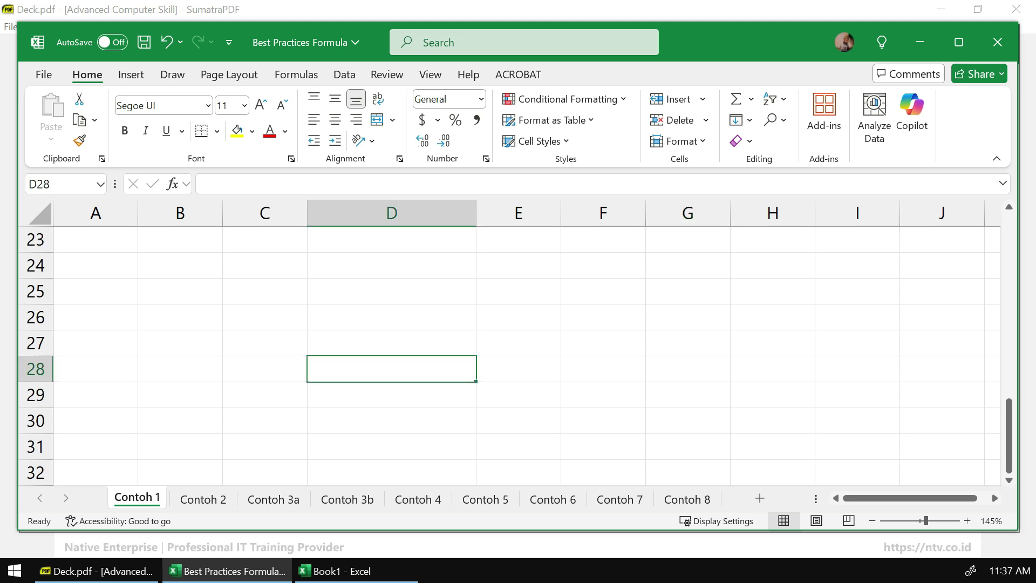
text(=test)
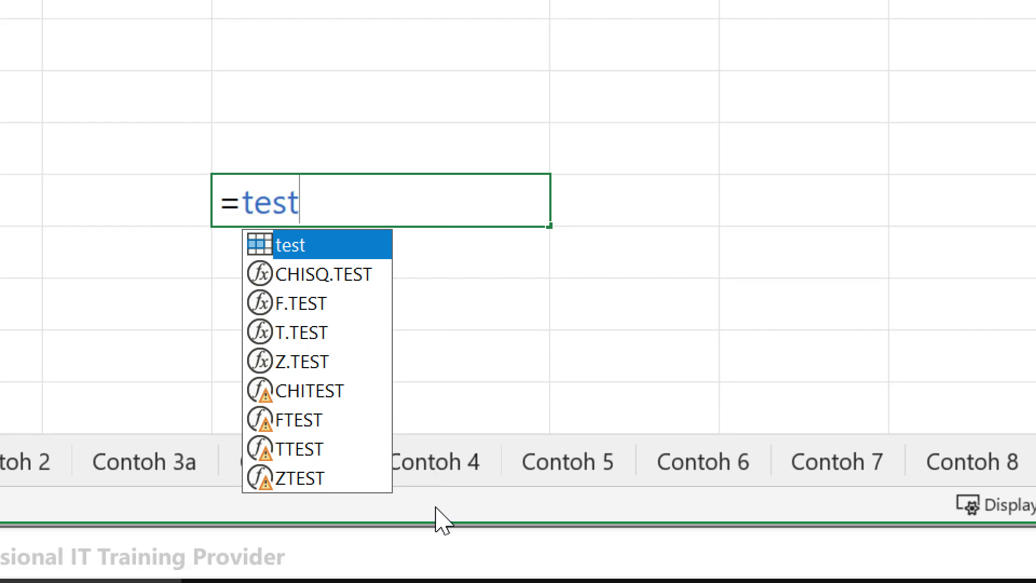
key(Return)
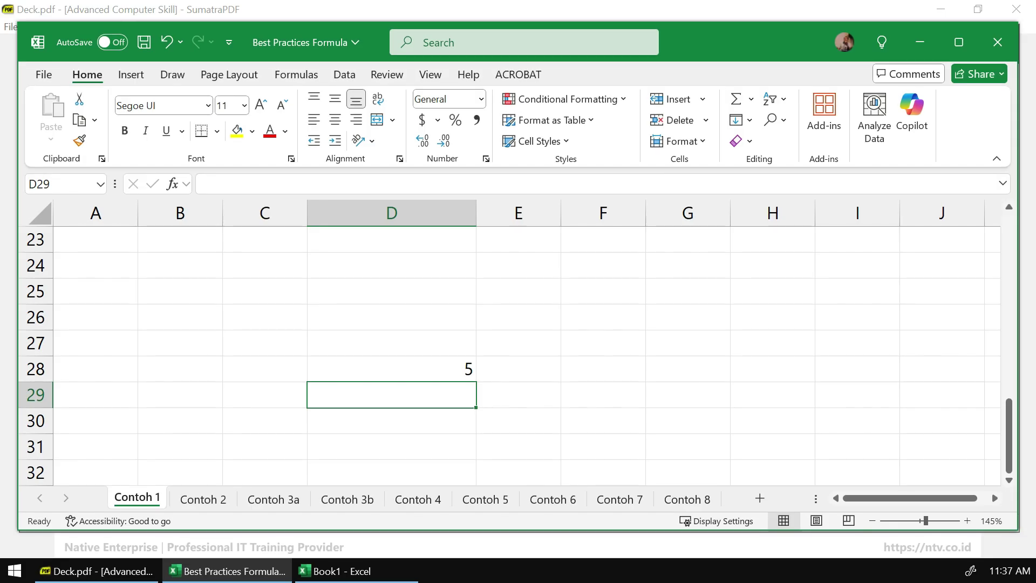
key(Up)
key(Delete)
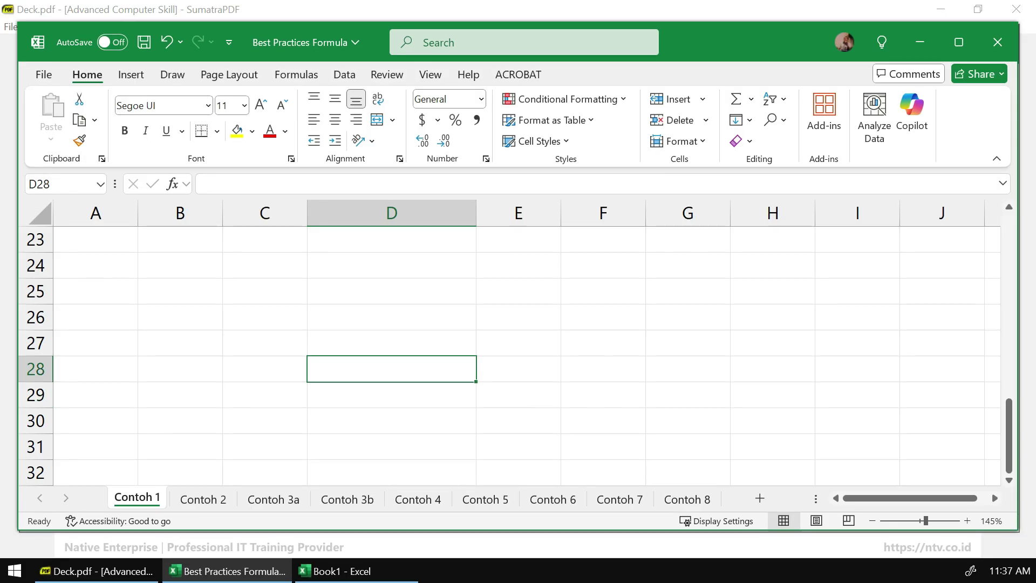
Clear the =test formula from G4
scroll(518, 351, up, 7)
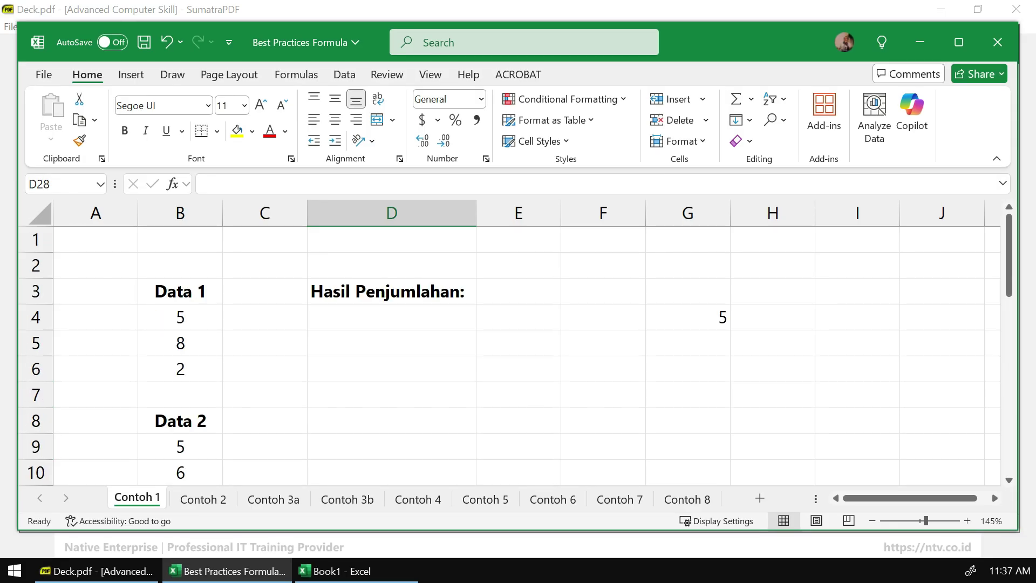
click(688, 317)
key(Delete)
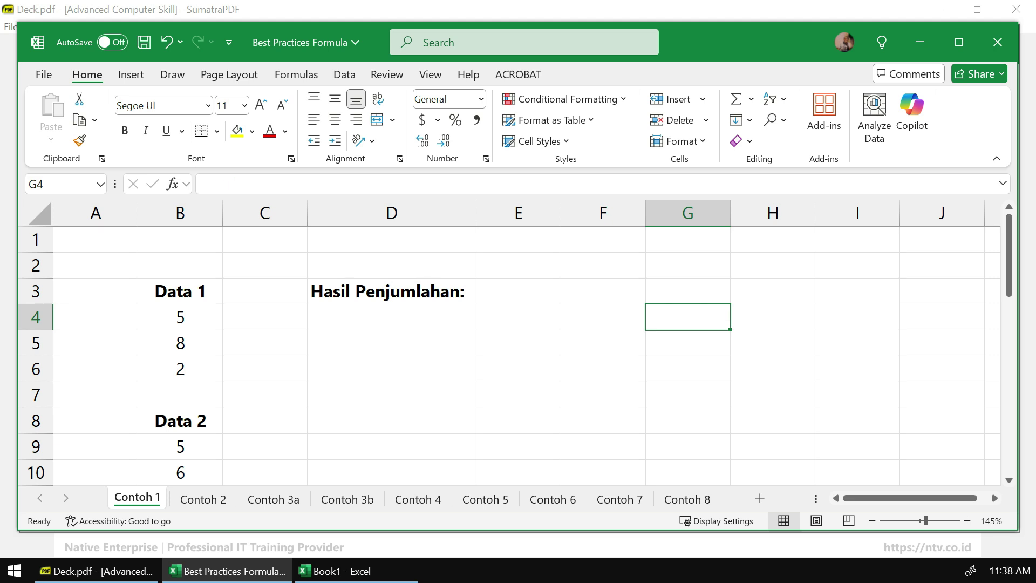
Sum the Data 1 values in D4 with the formula =SUM(B4:B6)
click(391, 316)
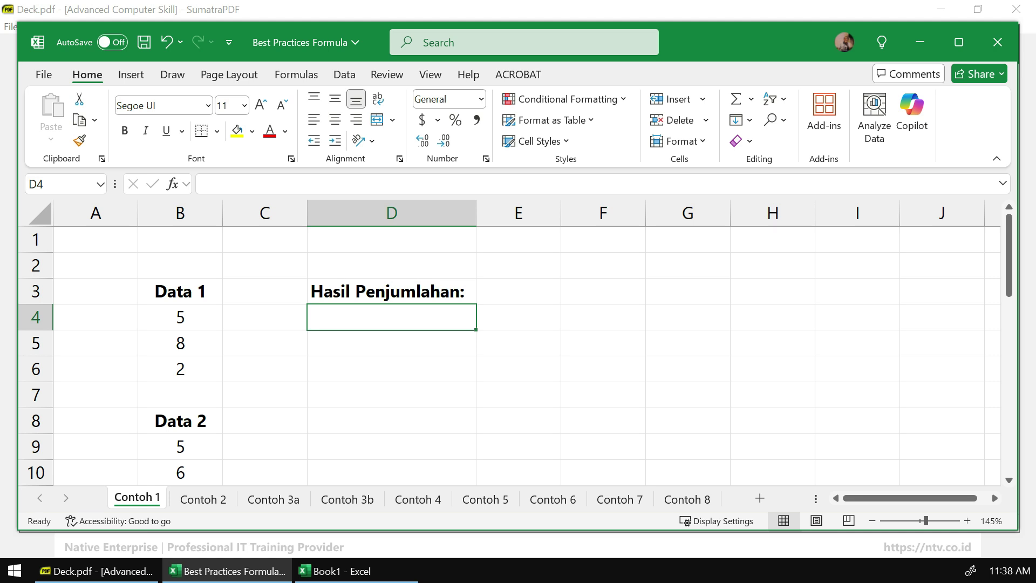
text(=SUYM)
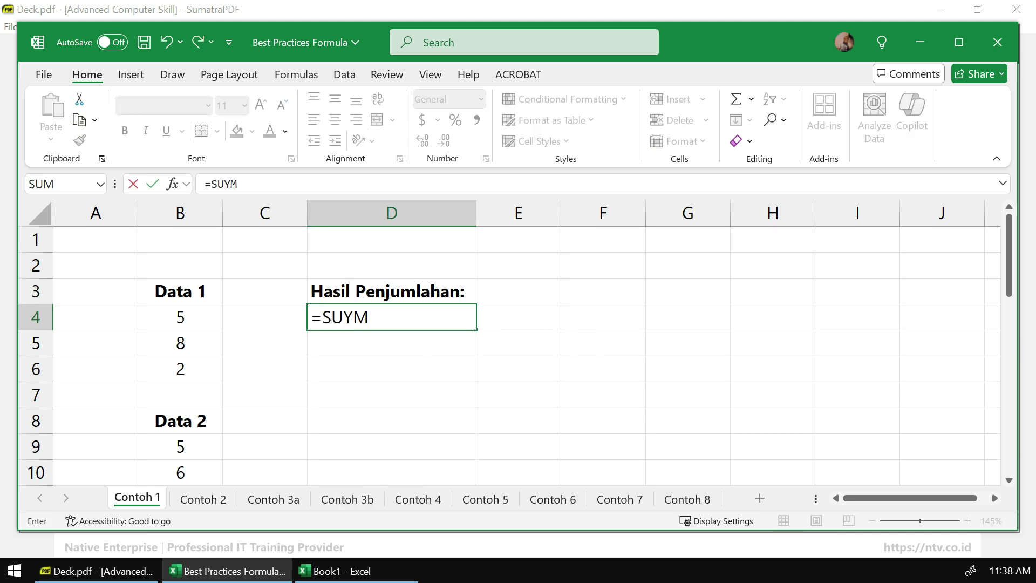
key(BackSpace)
key(BackSpace)
text(M()
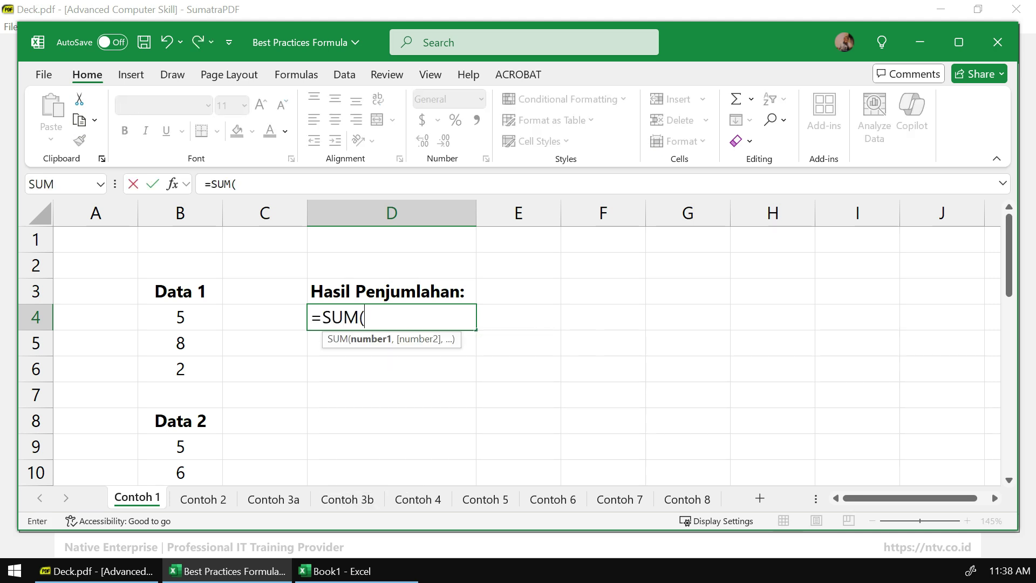
click(180, 317)
drag(180, 317, 180, 368)
text())
key(Return)
Inspect the range referenced by the SUM formula in D4, and clear the cell
click(392, 317)
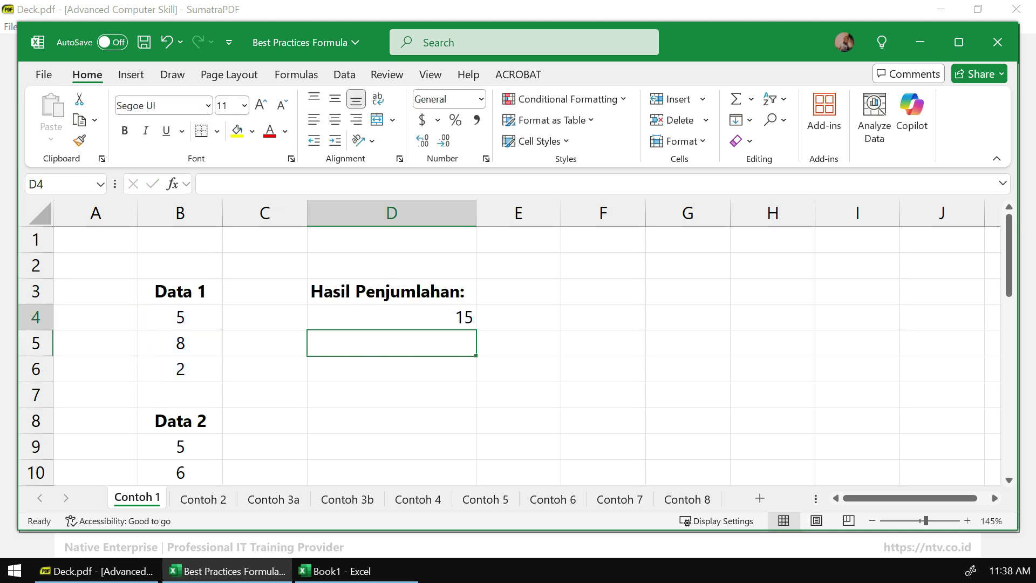
key(F2)
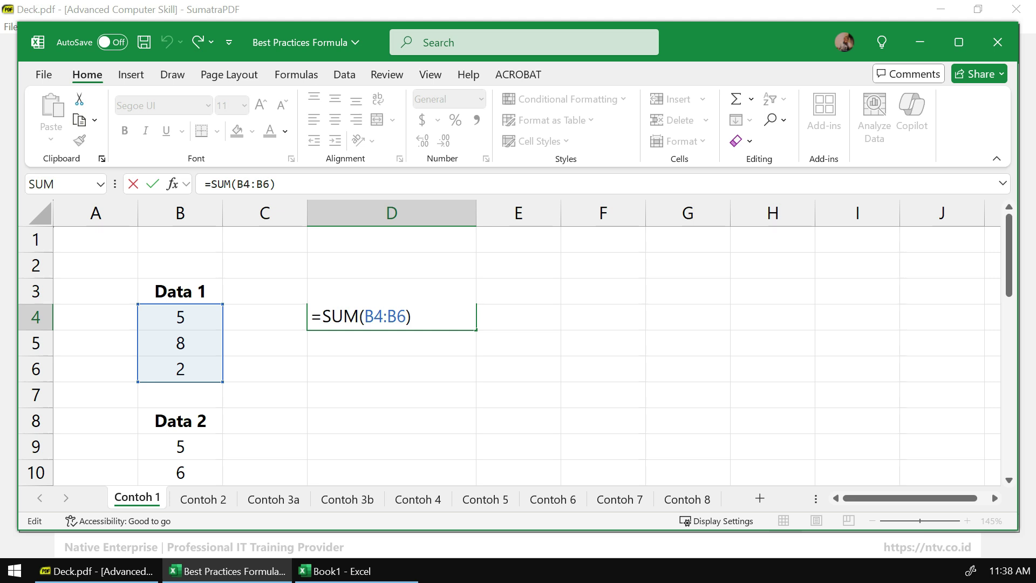
key(Escape)
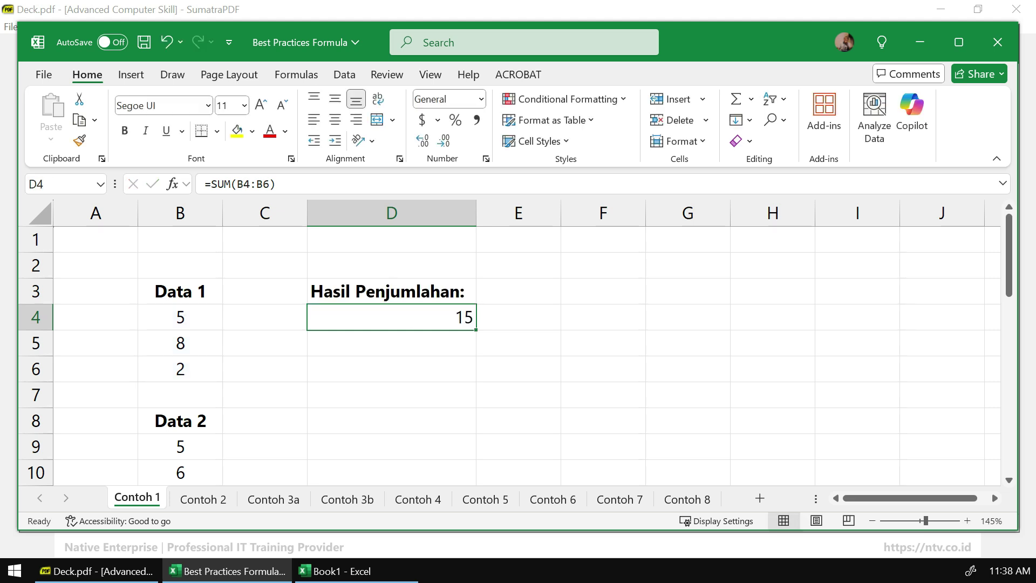
key(Delete)
Name the Data 1 range B4:B6 data1
click(392, 369)
drag(180, 316, 180, 369)
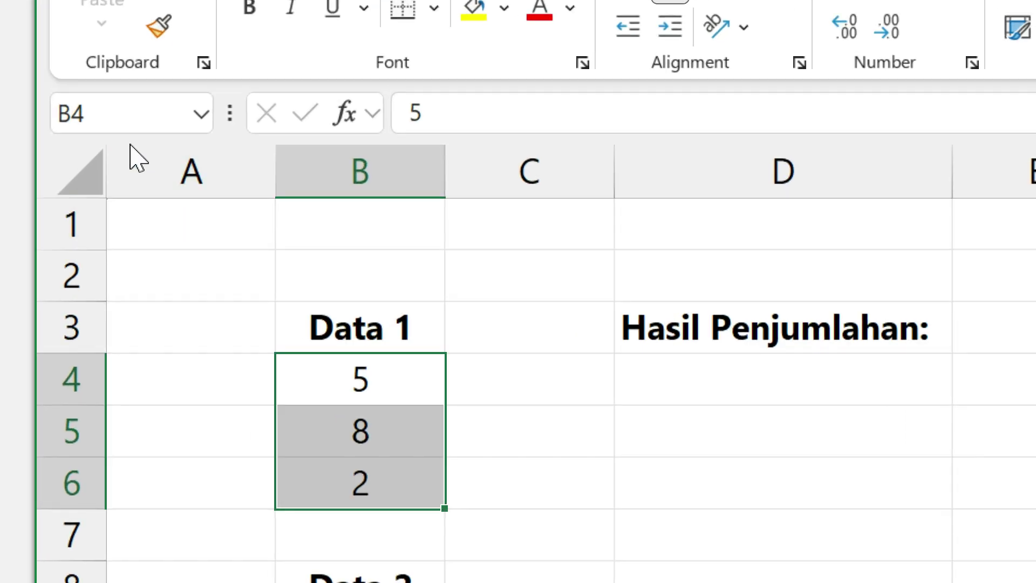
click(135, 113)
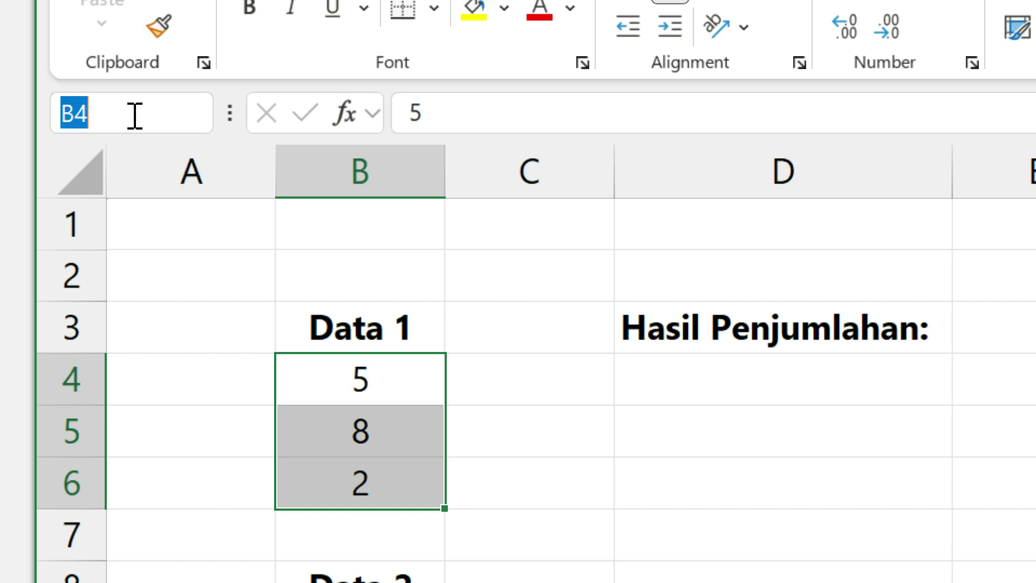
text(data1)
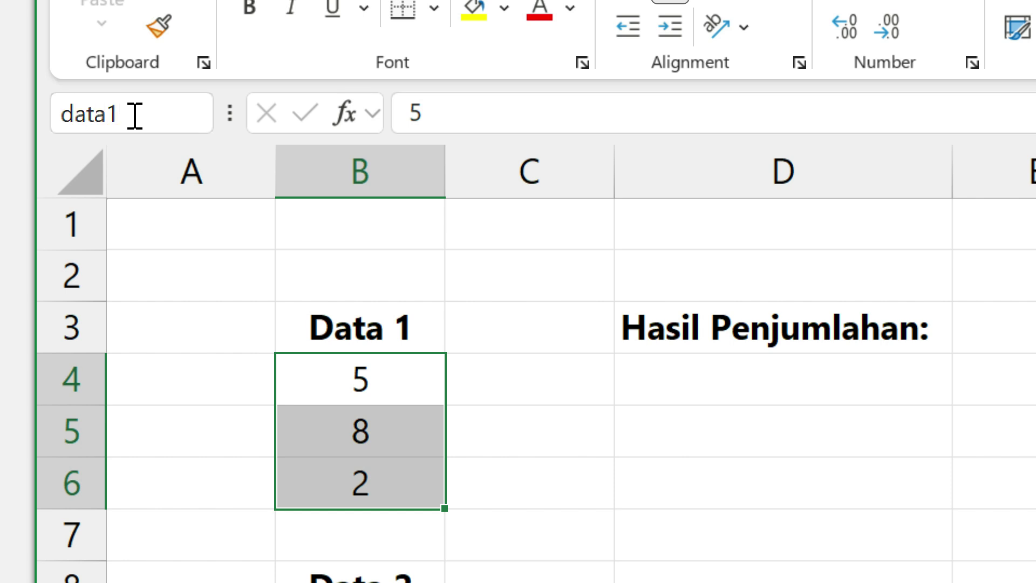
key(Return)
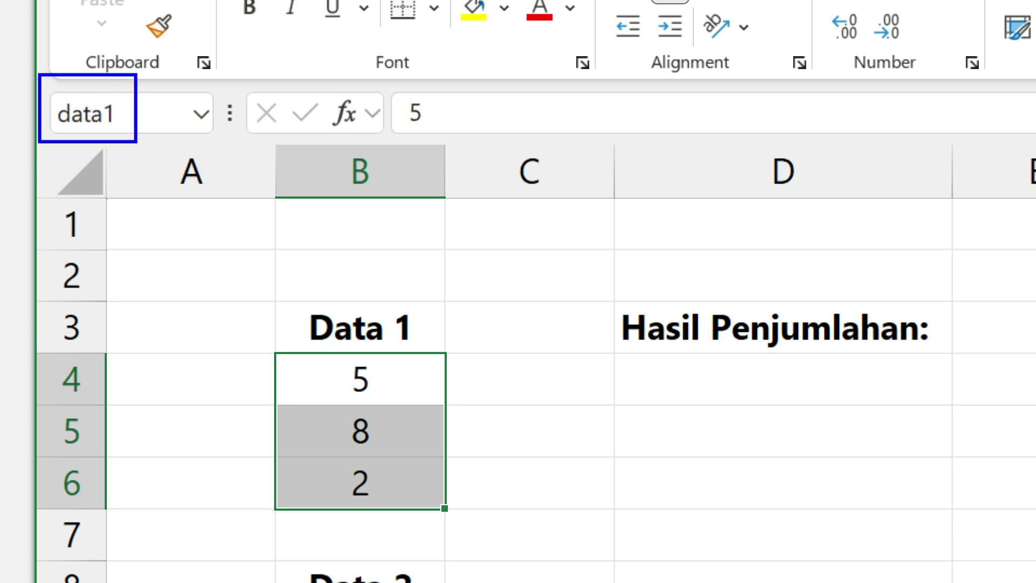
Sum the Data 1 values in D4 using the range name, with the formula =SUM(data1)
click(677, 391)
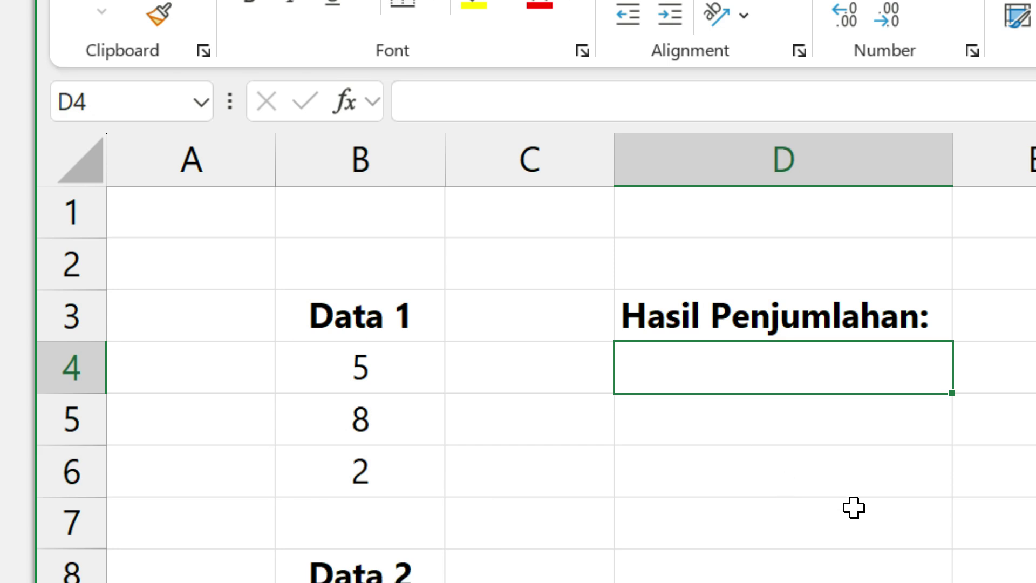
text(=S)
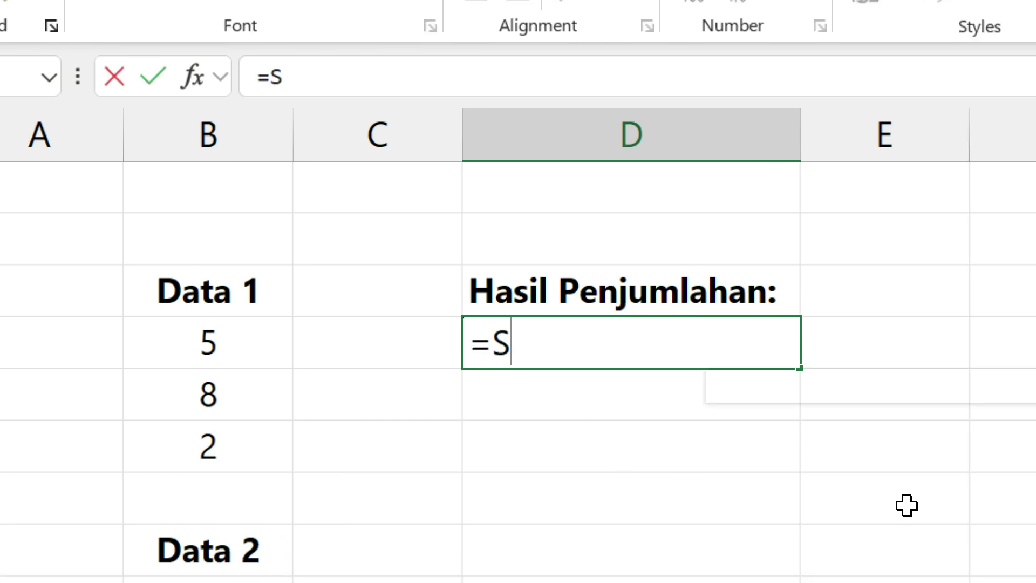
text(UM()
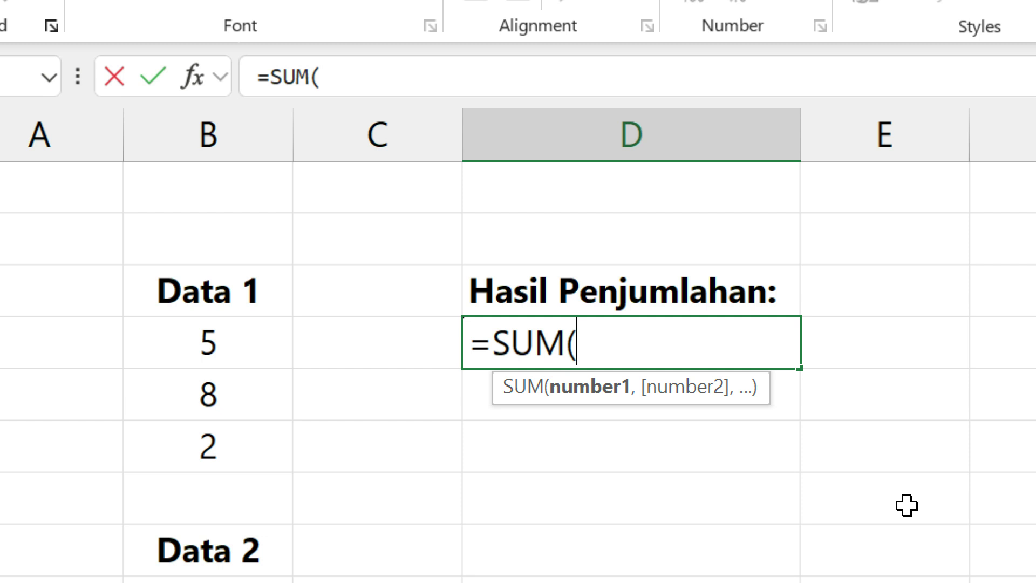
text(data)
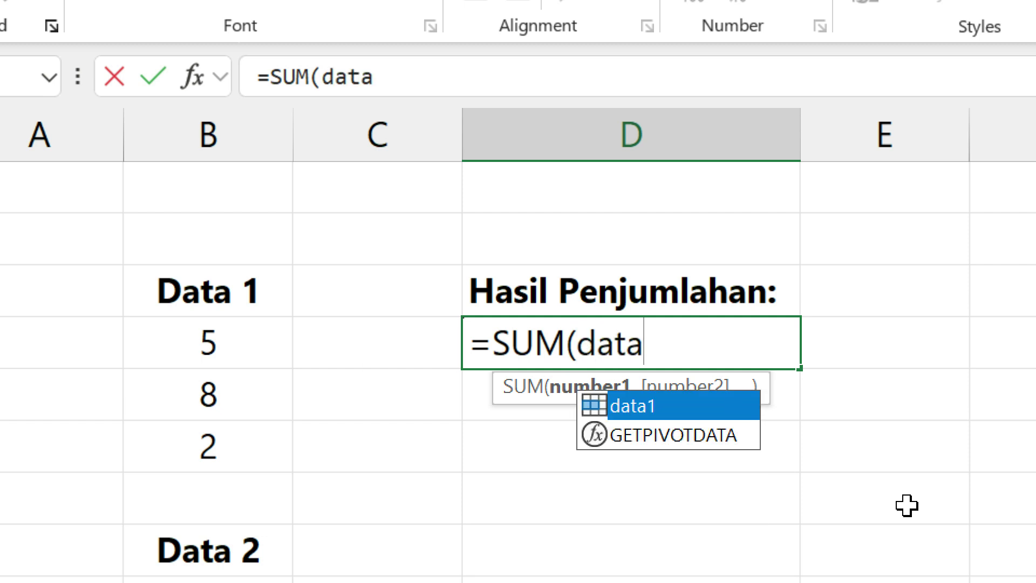
key(Tab)
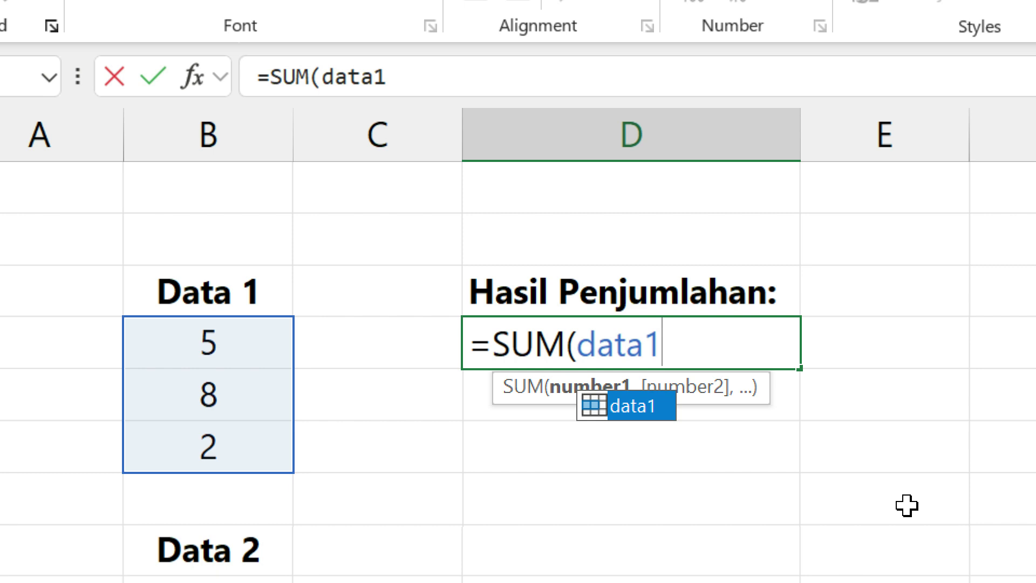
text())
key(Return)
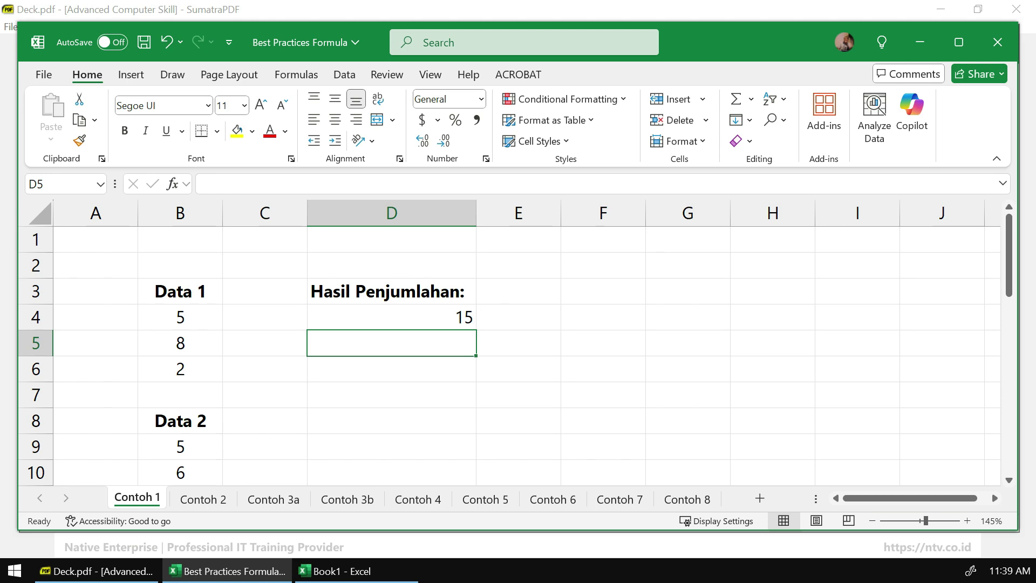
Try the formula =SUM(data1) in E6 of the Contoh 2 sheet, and clear the cell
click(203, 499)
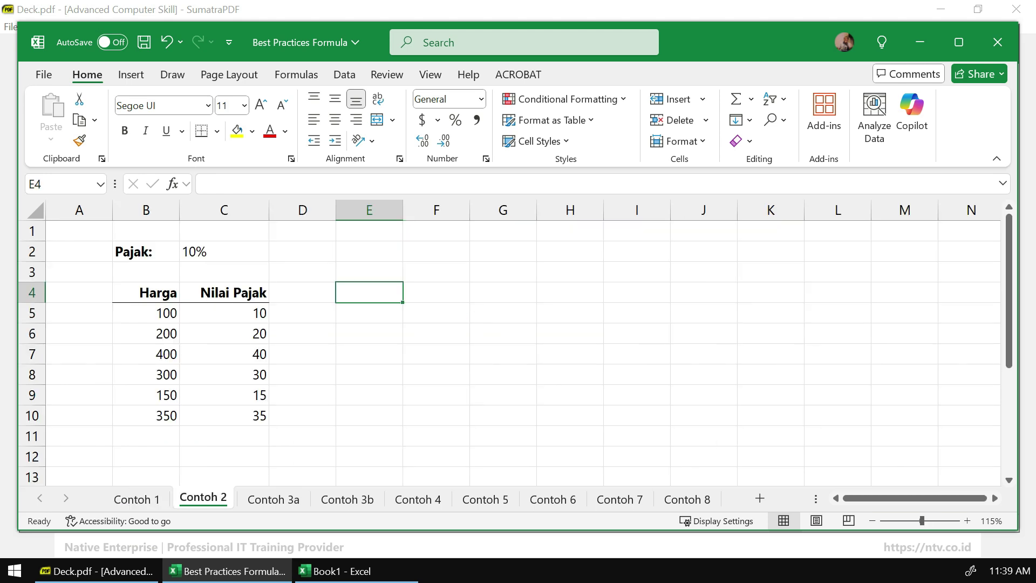
click(369, 333)
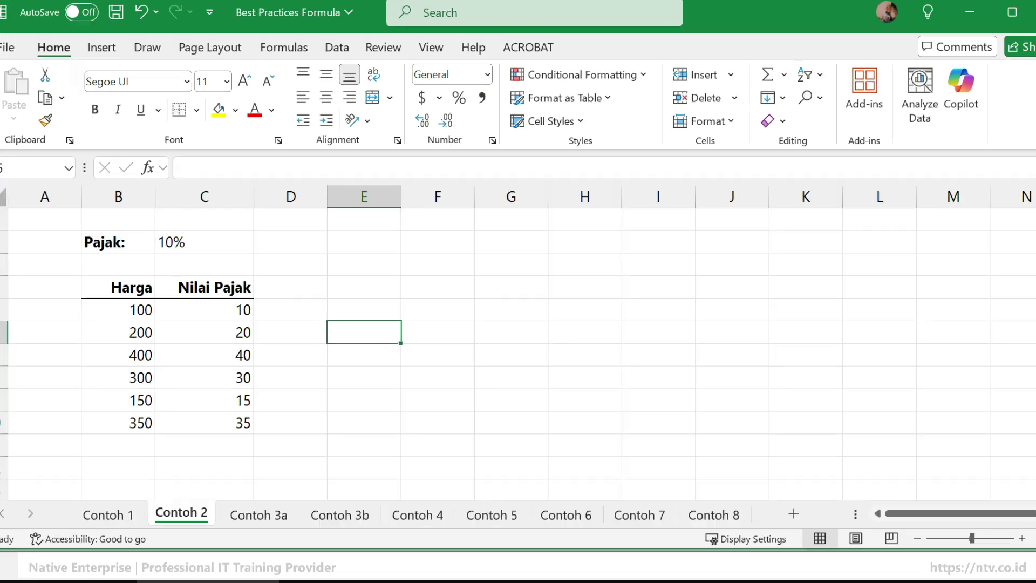
text(=SUm)
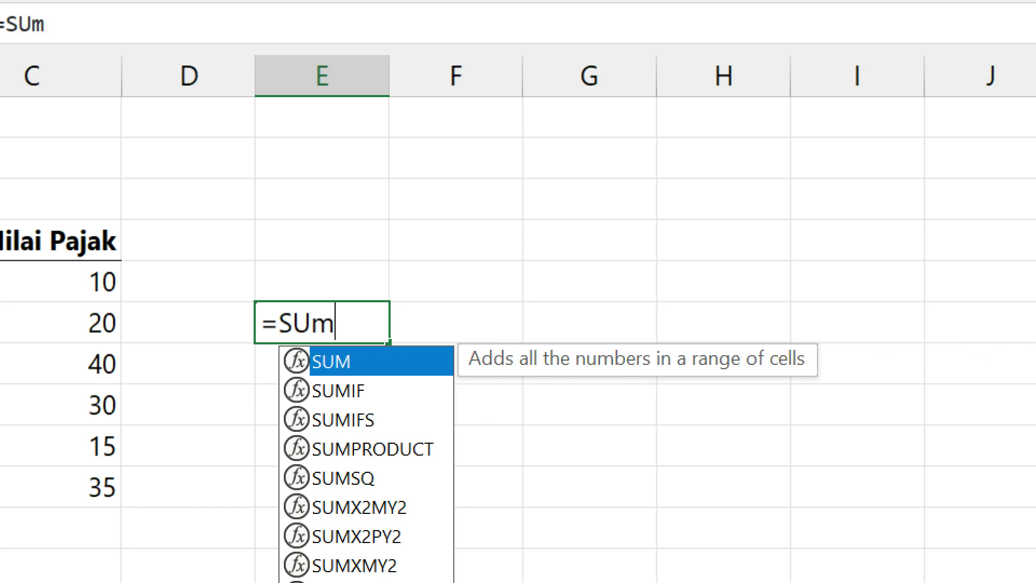
key(BackSpace)
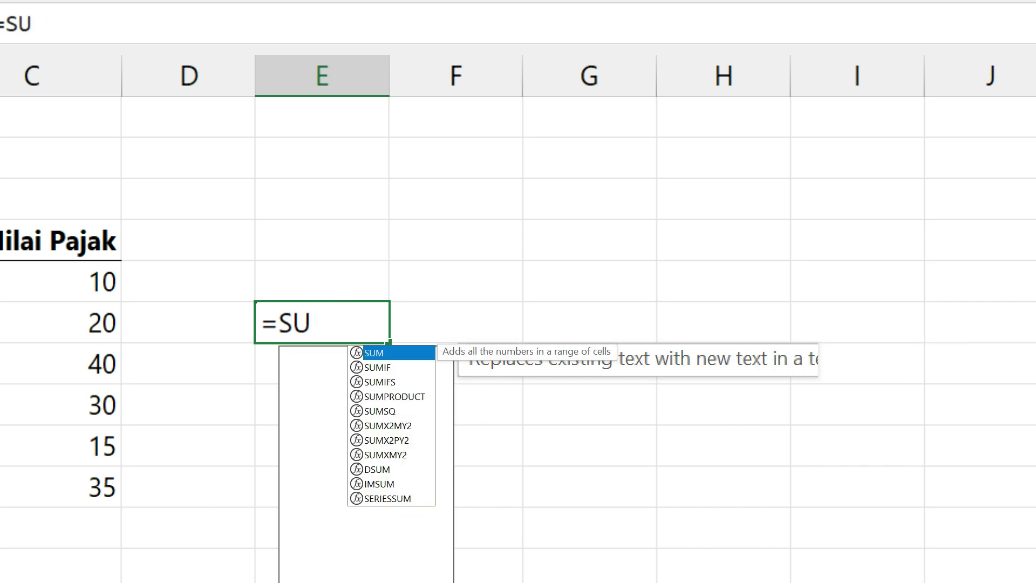
text(M(data)
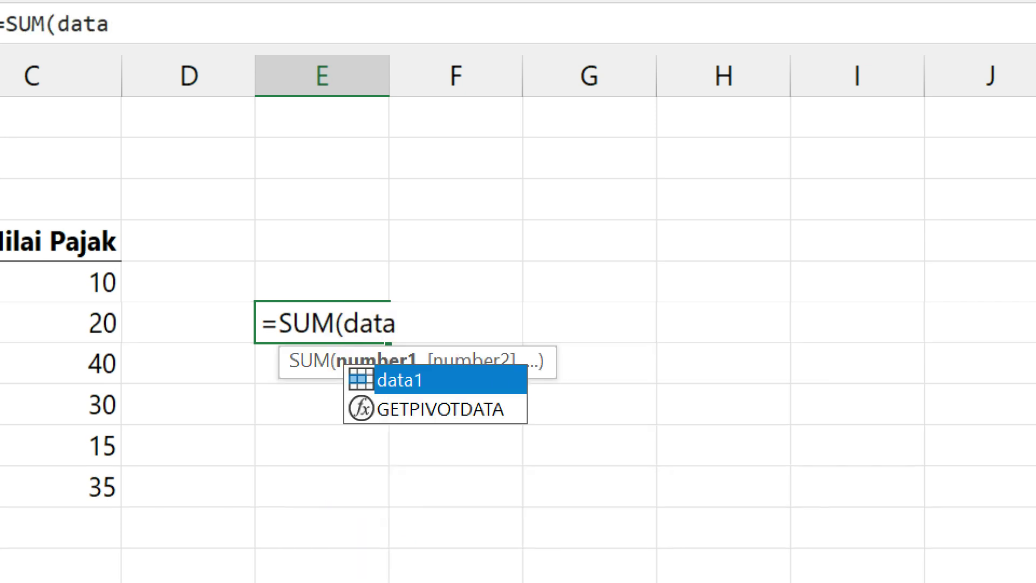
text(1))
key(Return)
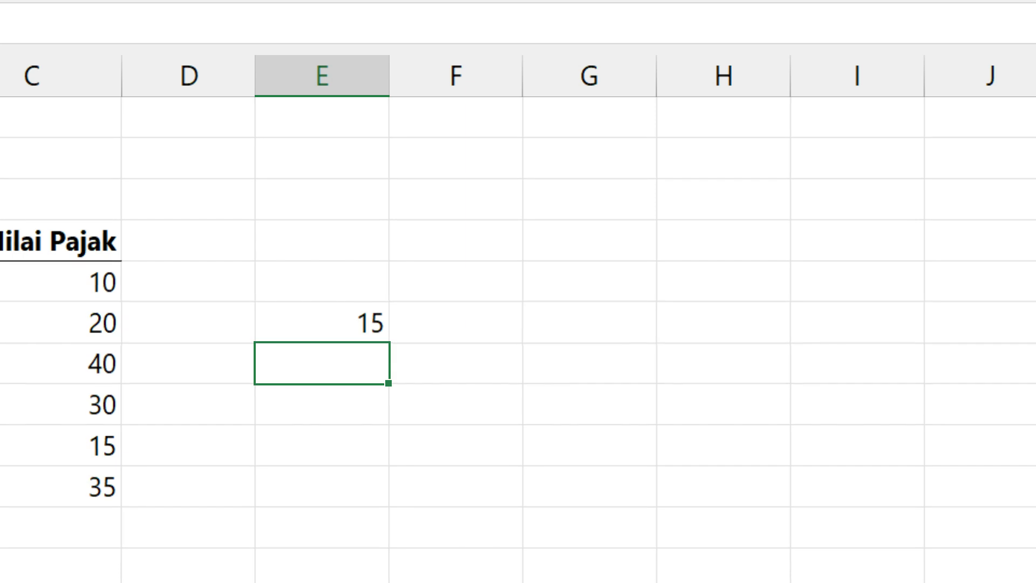
click(338, 324)
key(Delete)
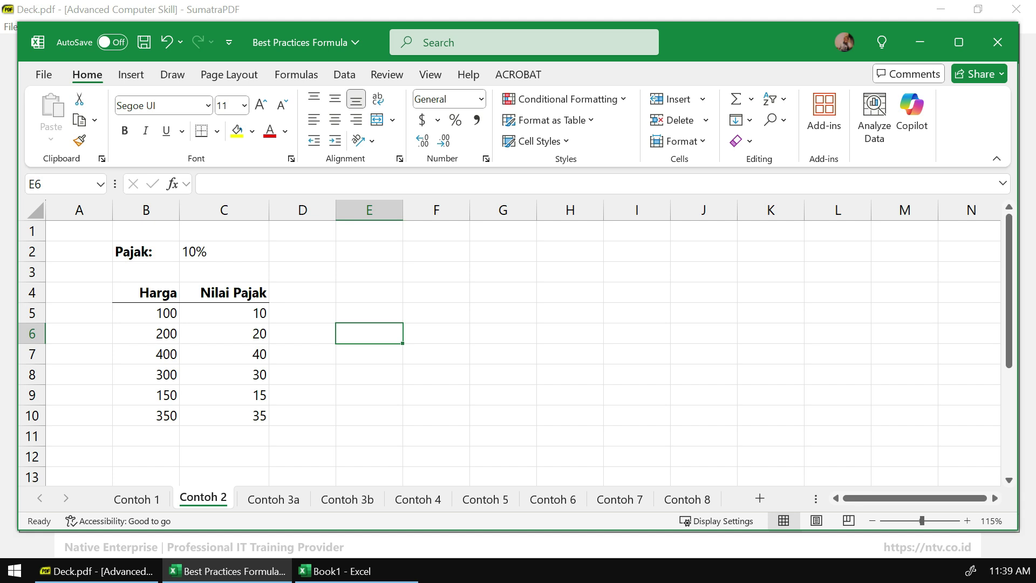
Select B4:B6 on the Contoh 1 sheet to check its range name, and deselect it
click(137, 499)
drag(181, 317, 181, 369)
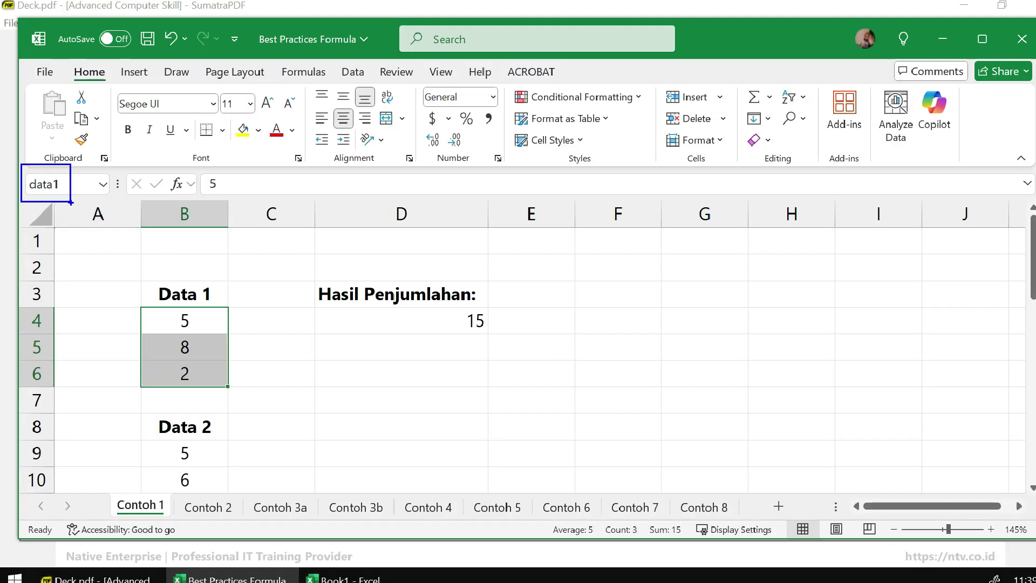
click(784, 521)
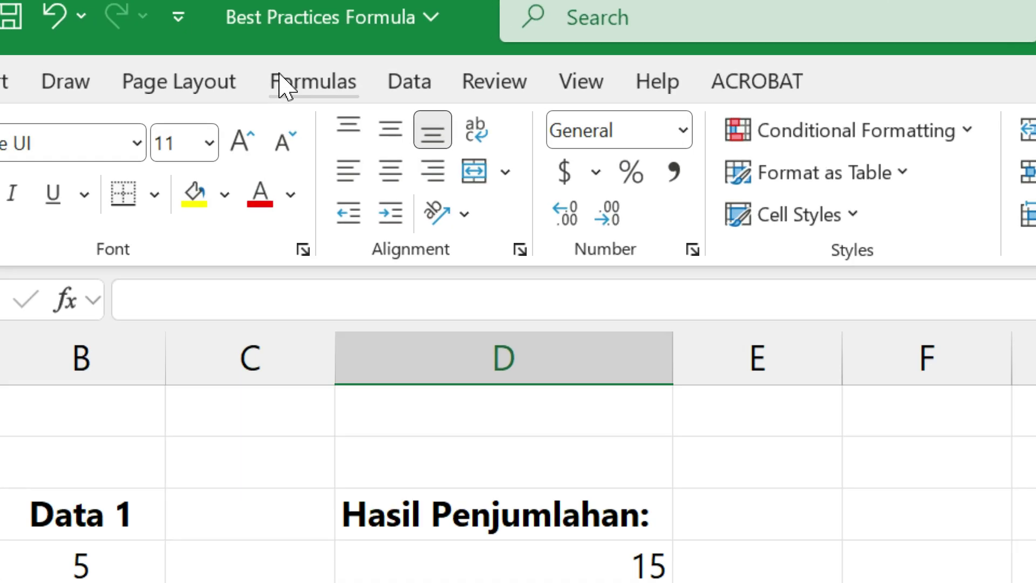
Review the workbook's defined names and the options for managing them in the Name Manager, and close it
click(320, 85)
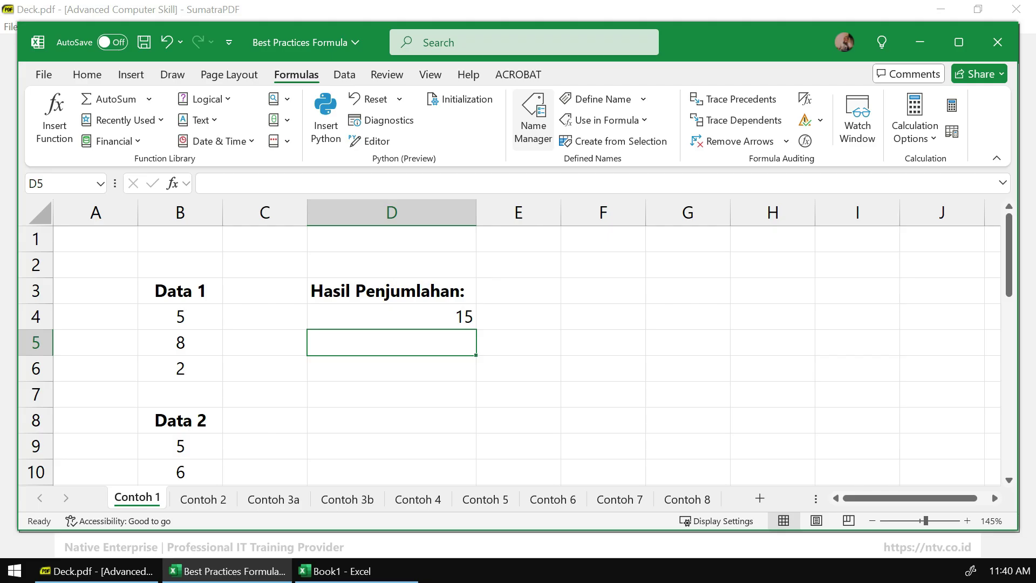
click(533, 116)
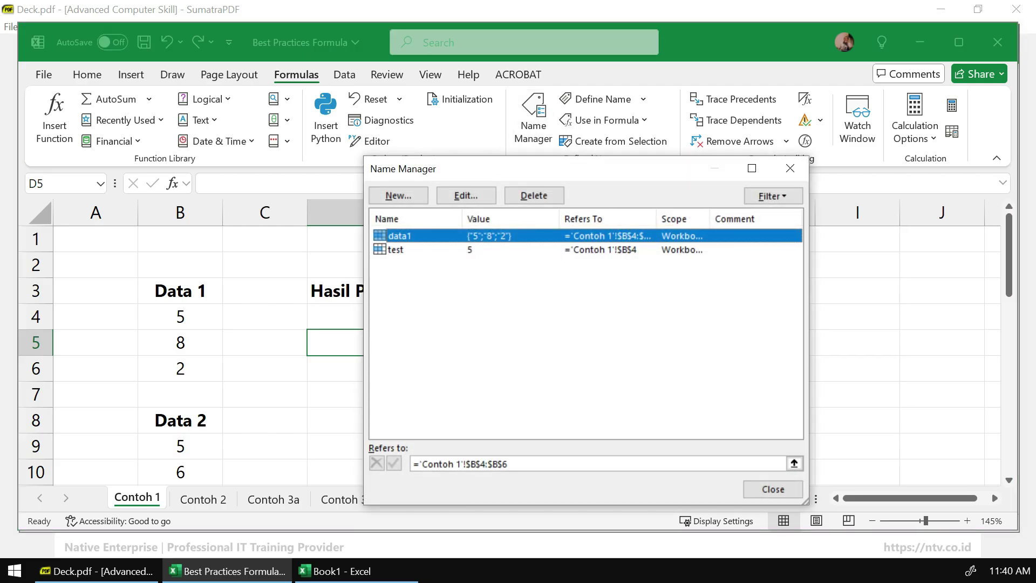
drag(547, 166, 505, 124)
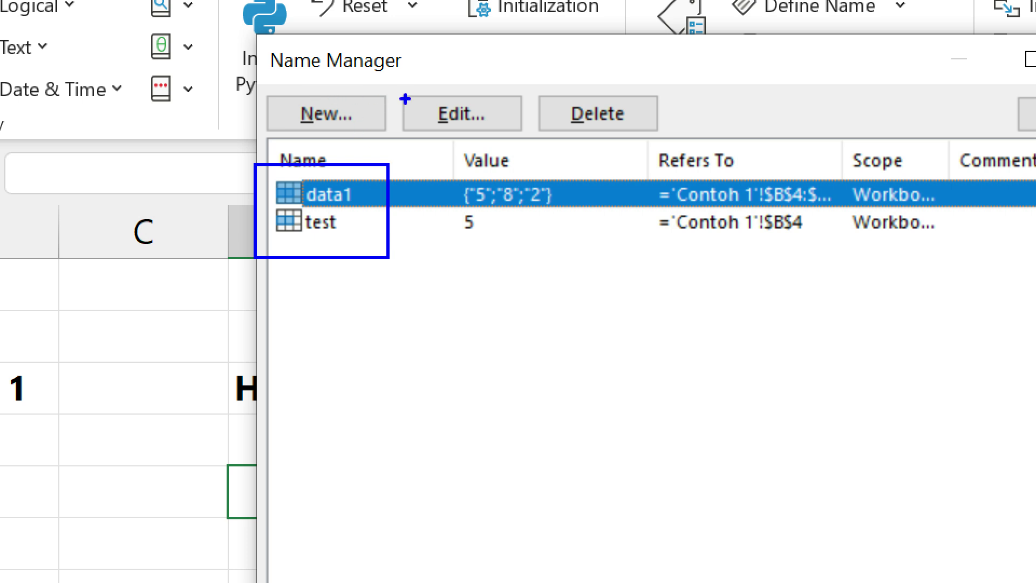
drag(399, 82, 516, 144)
drag(545, 82, 632, 146)
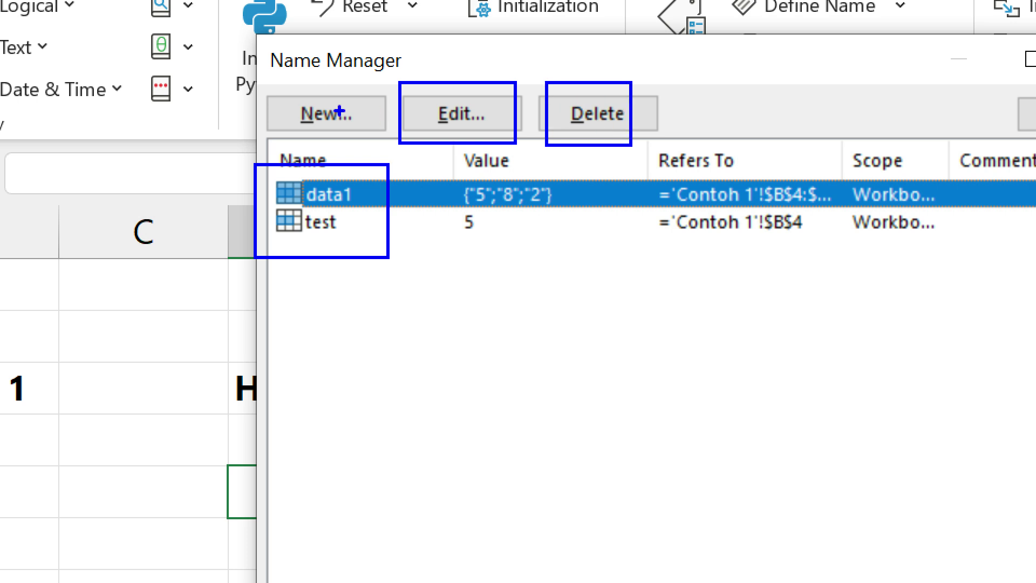
drag(258, 80, 380, 146)
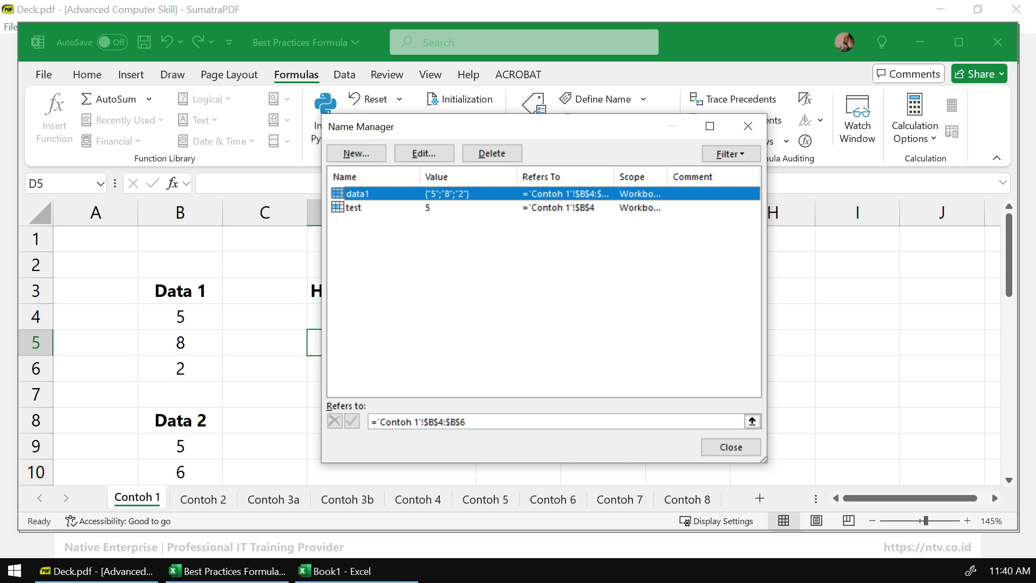
click(731, 448)
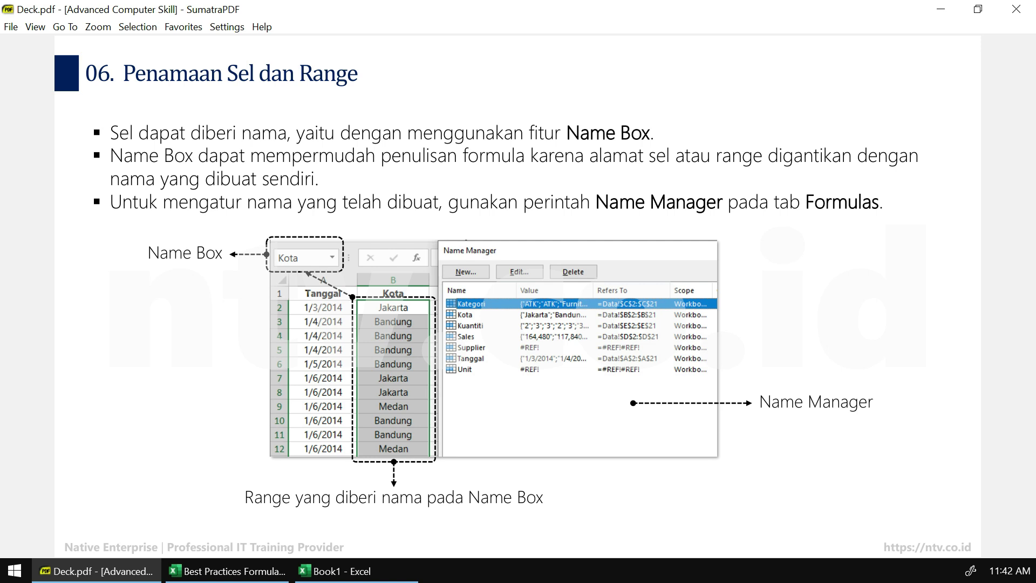
Advance the deck to the slide 07. Penamaan Tabel and read how to create a named table object
key(Right)
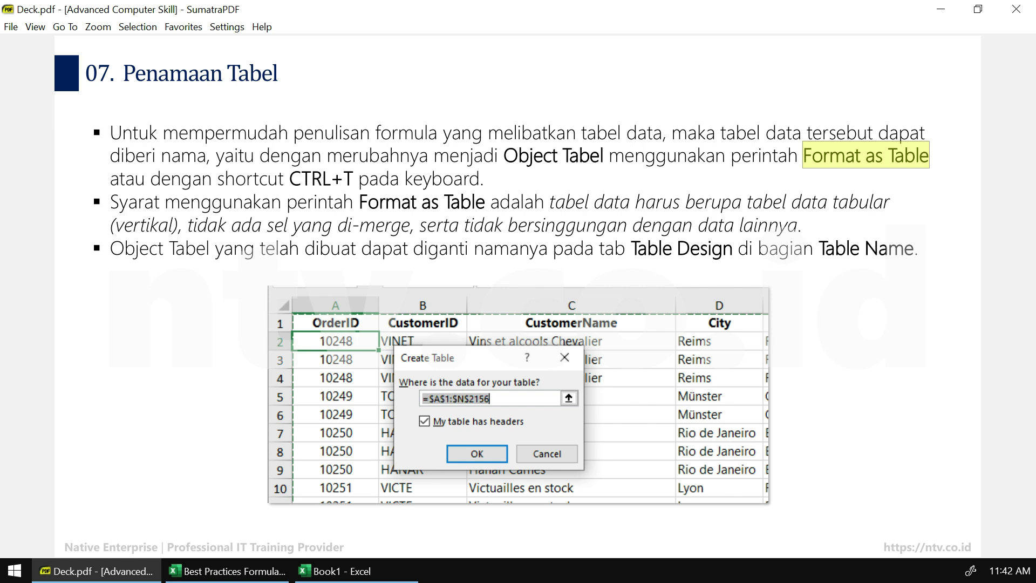
mouse_move(339, 150)
mouse_down()
mouse_move(305, 144)
mouse_move(330, 141)
mouse_up()
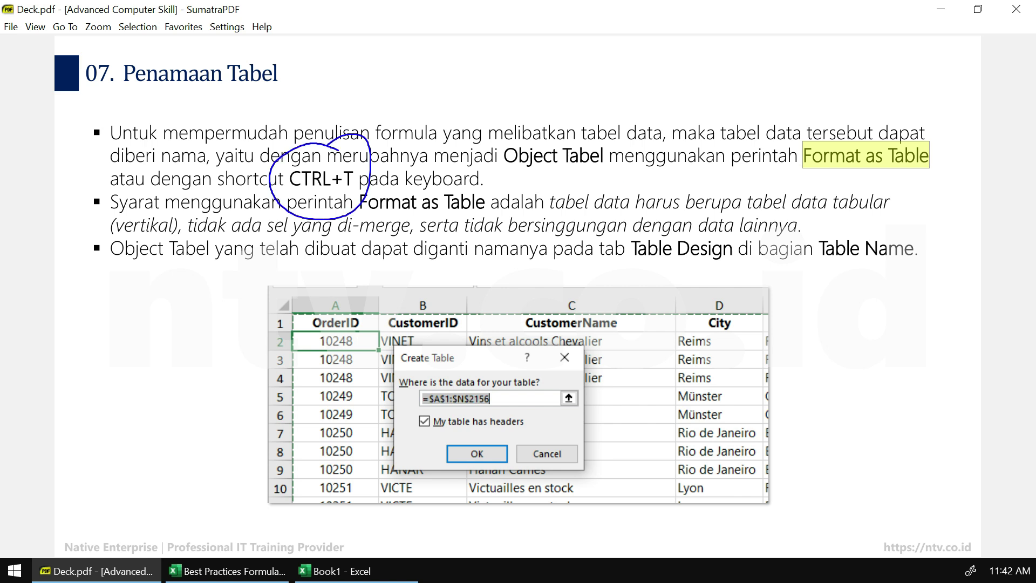
key(Escape)
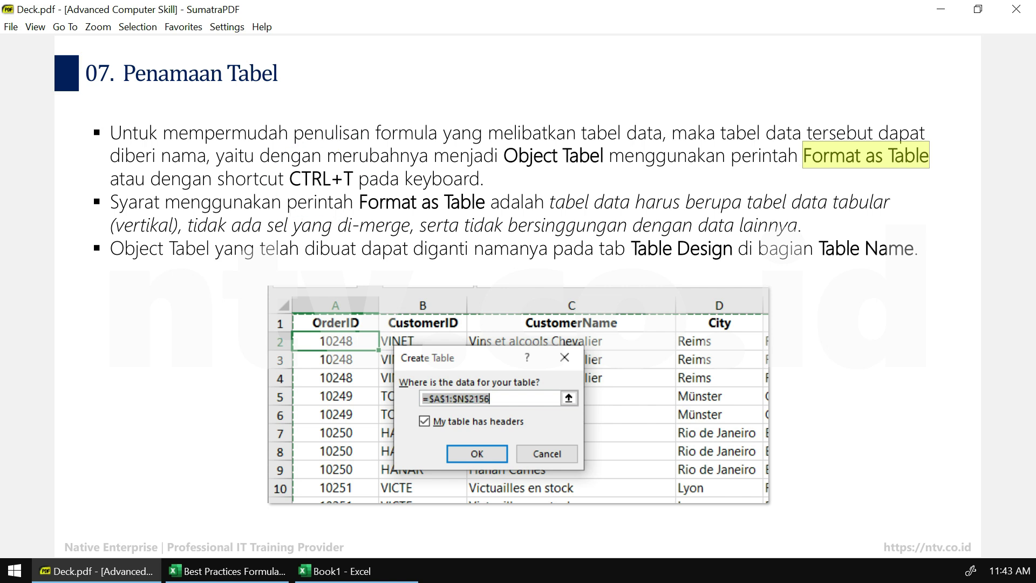
Switch to the Best Practices Formula workbook in Excel and view the product table on the Contoh 3a sheet at 85% zoom
click(227, 571)
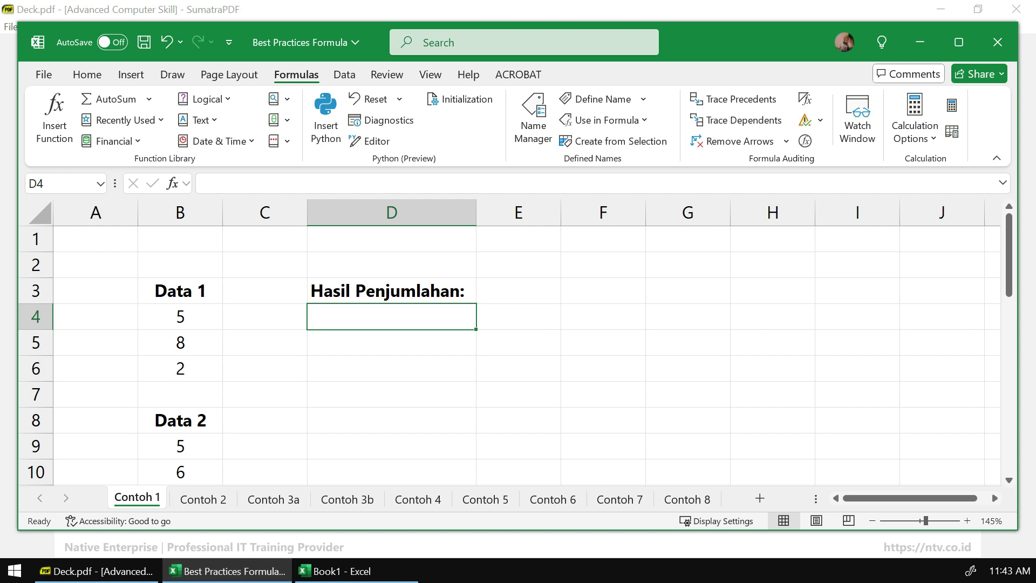
click(273, 500)
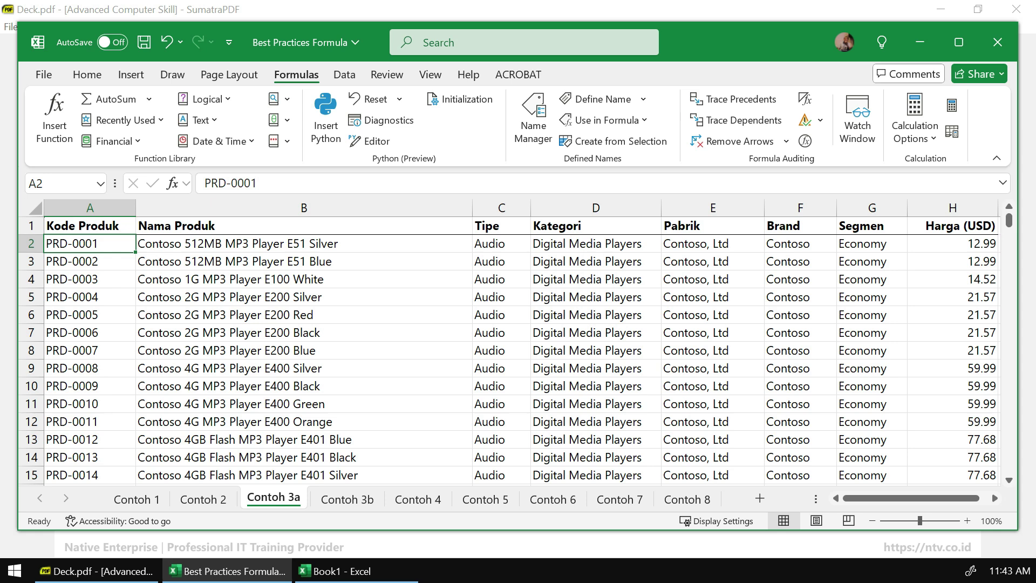
ctrl+scroll(508, 342, down, 2)
ctrl+scroll(509, 343, up, 1)
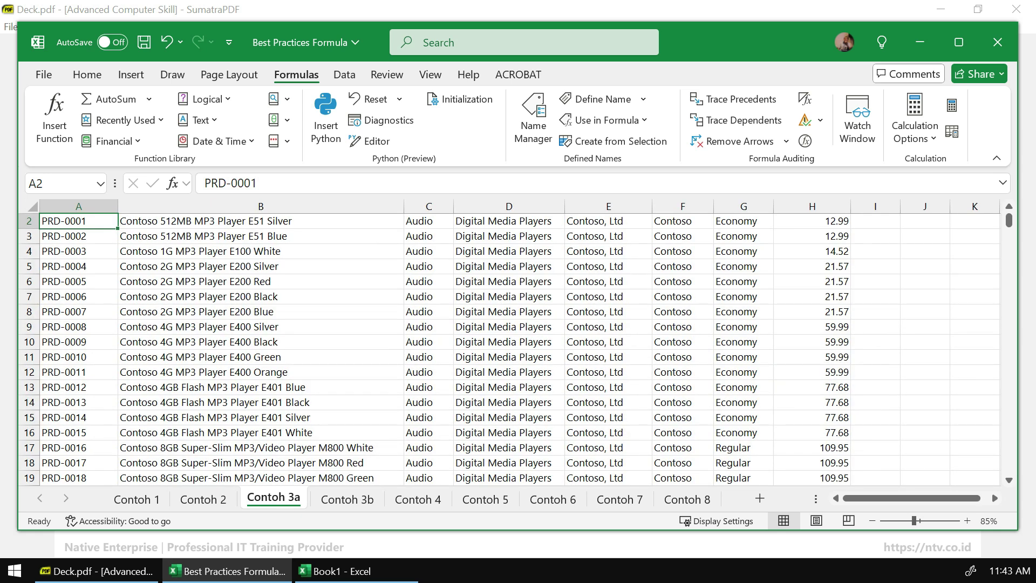
scroll(509, 342, up, 1)
mouse_move(1009, 220)
mouse_down()
mouse_move(1009, 465)
mouse_move(1009, 221)
mouse_up()
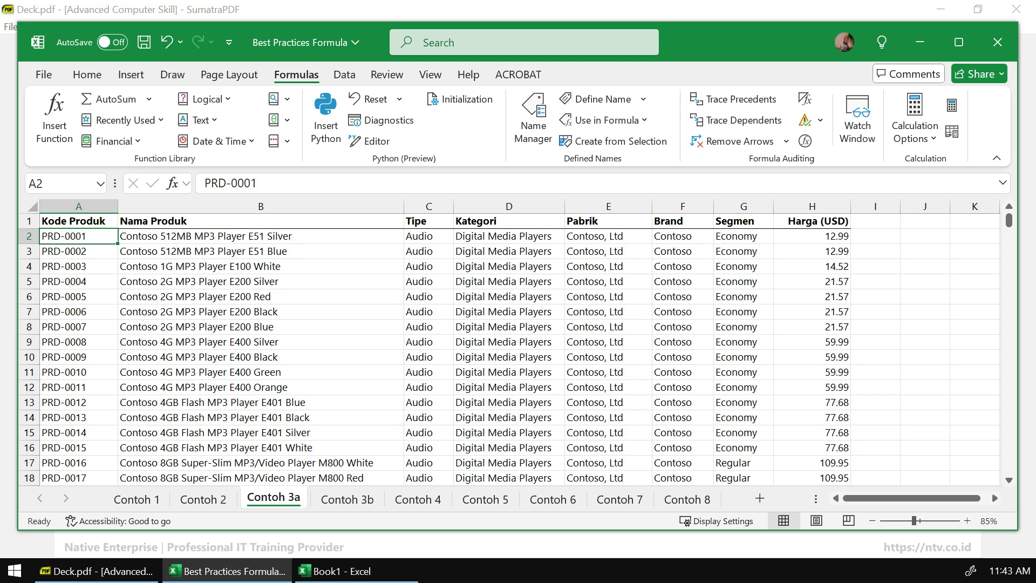
Examine the order table on the Contoh 3b sheet, selecting the product codes in C2:C7
click(347, 499)
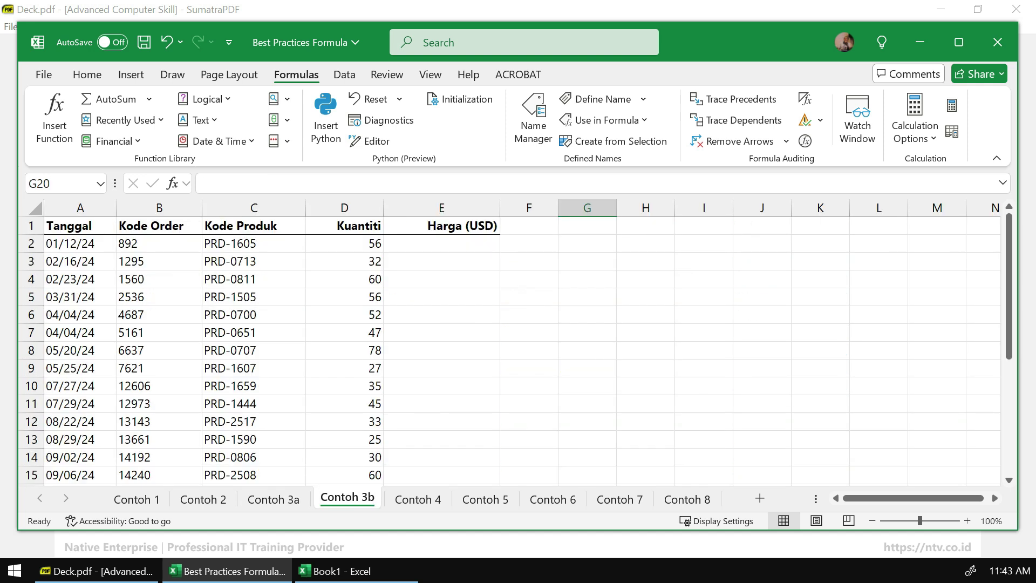
click(441, 243)
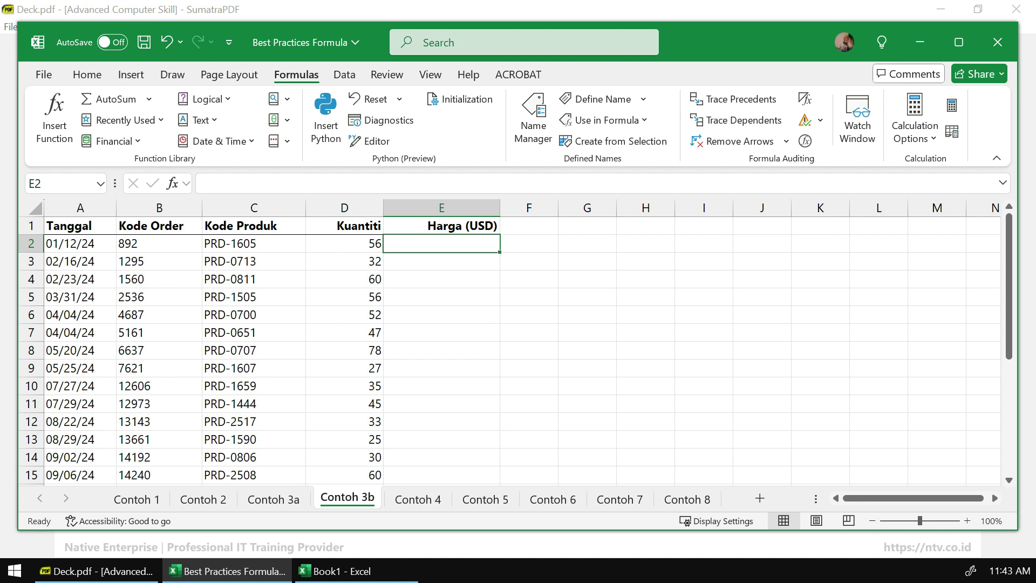
key(Left)
key(Left)
key(shift+Down)
key(shift+Down)
key(shift+Down)
key(shift+Down)
key(shift+Down)
key(shift+Down)
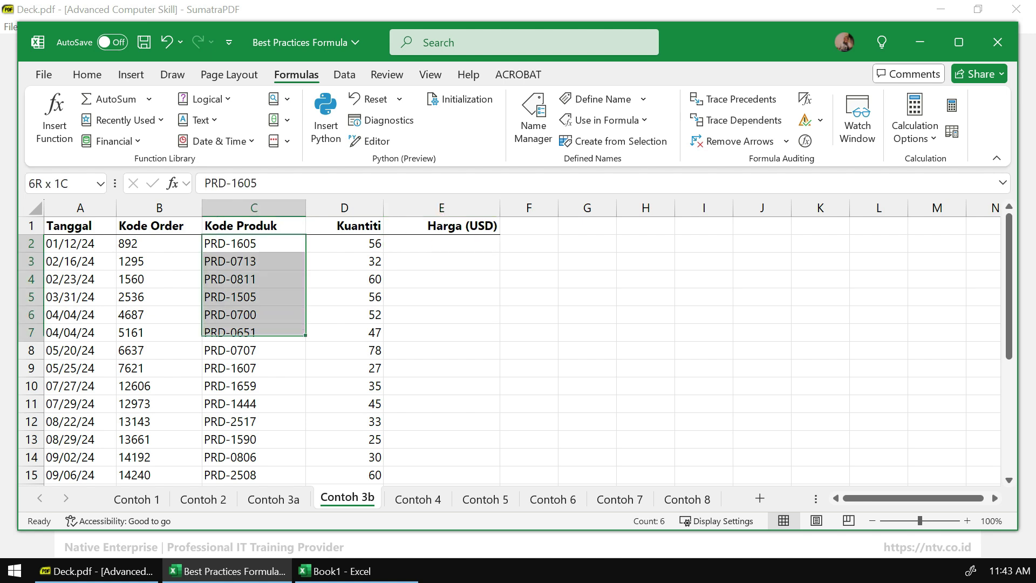
Compare the Harga (USD) column on Contoh 3b with the product table on Contoh 3a, and return to Contoh 3b
click(442, 332)
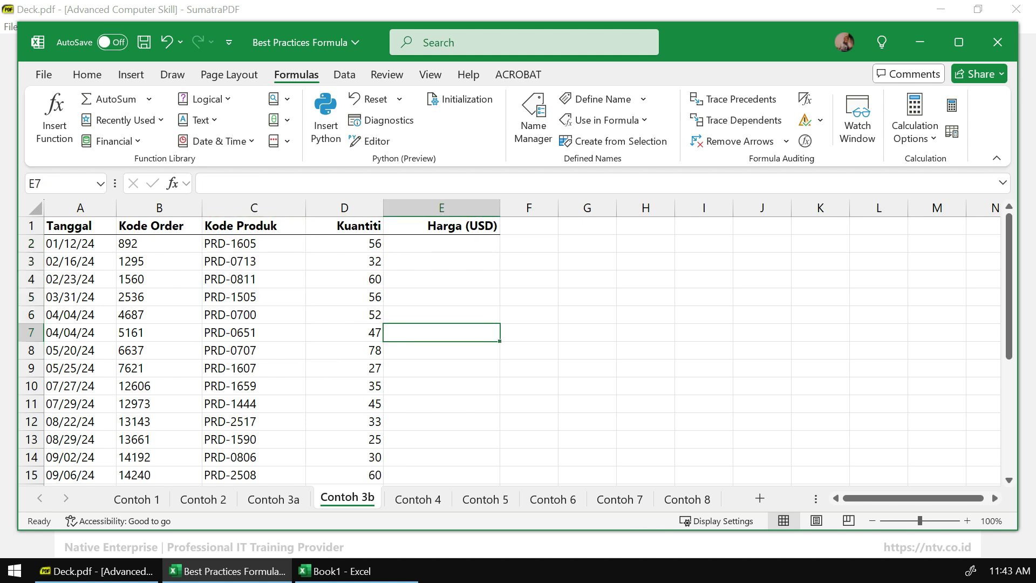
click(441, 244)
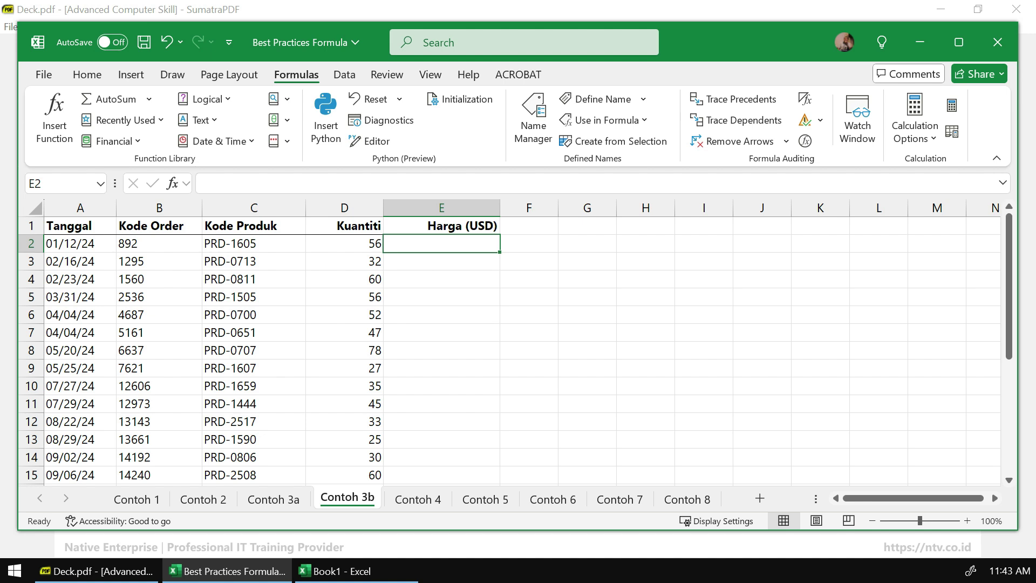
click(274, 499)
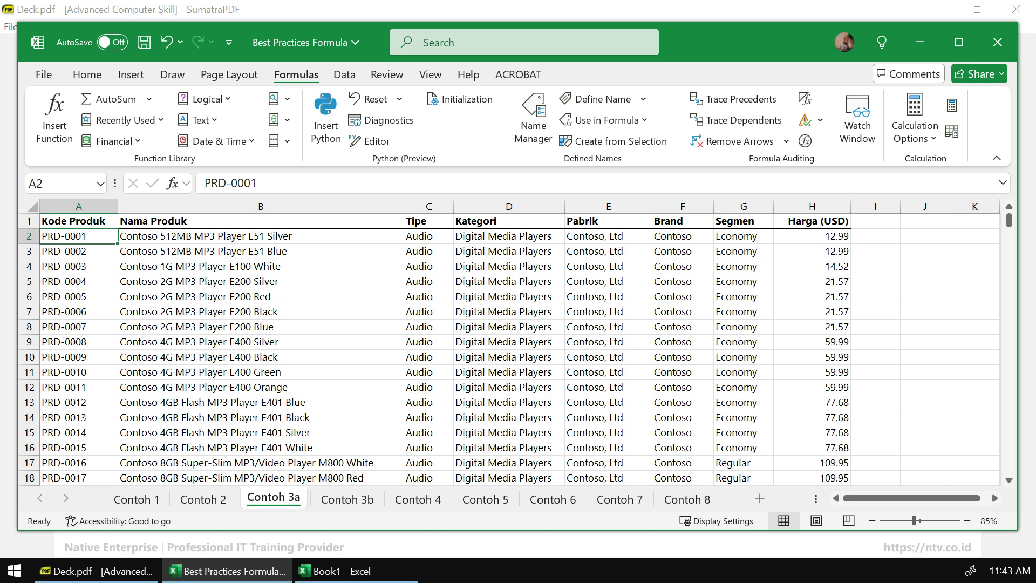
click(347, 499)
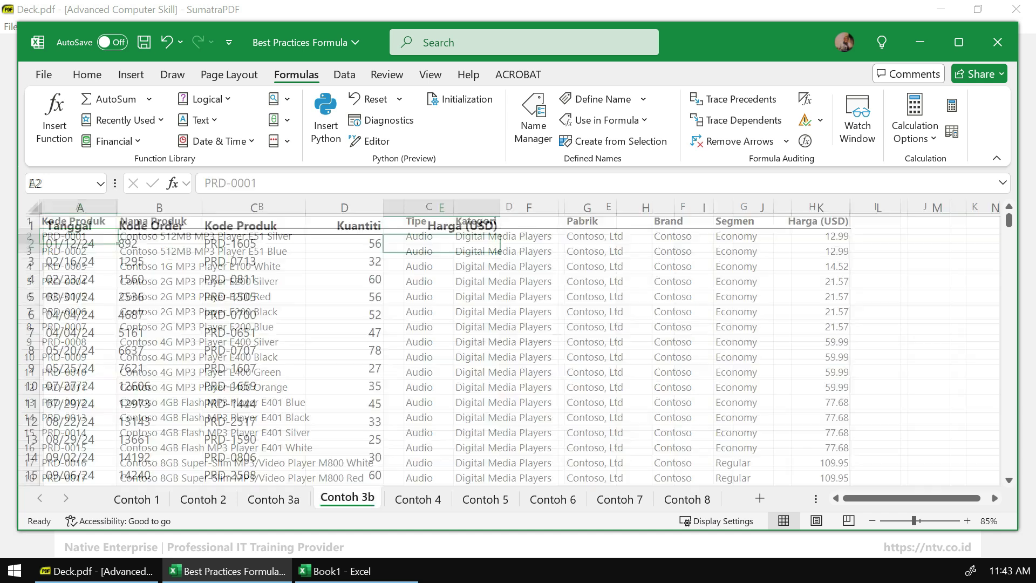
Enter =VLOOKUP(C2,'Contoh 3a'!A1:H26,8,FALSE) in the first Harga (USD) cell, E2, on the Contoh 3b sheet
text(=VL)
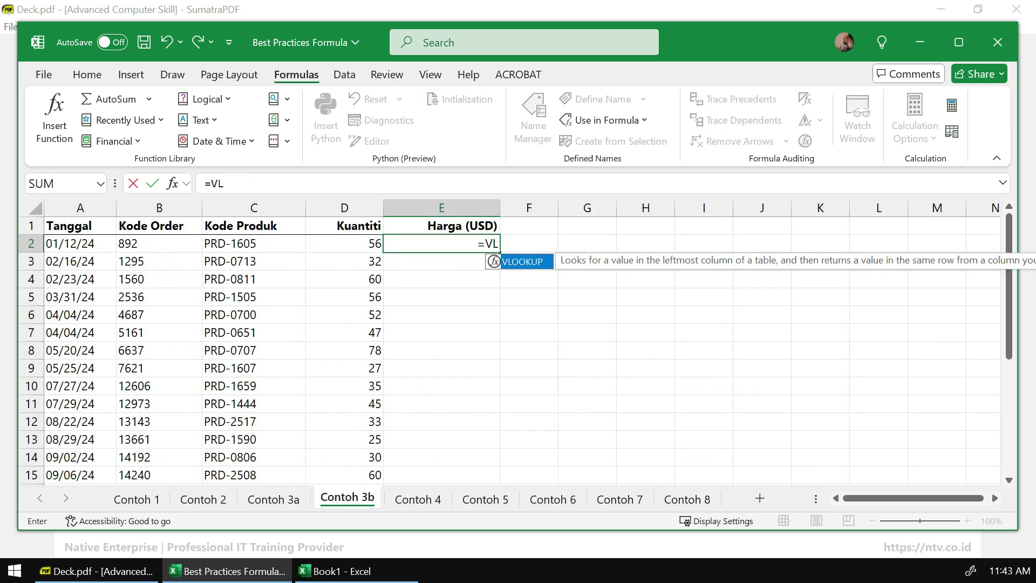
key(Tab)
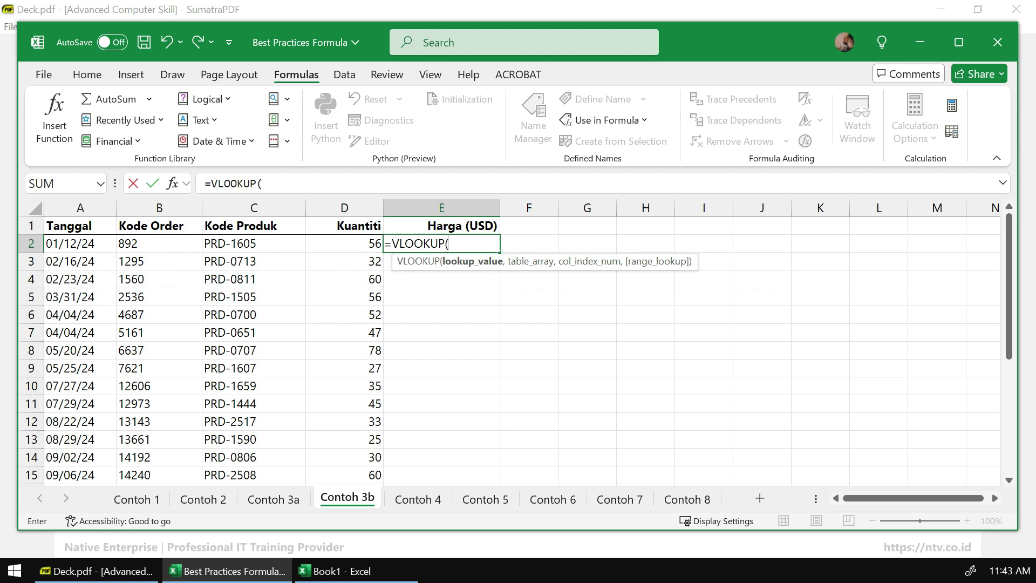
click(253, 244)
text(,)
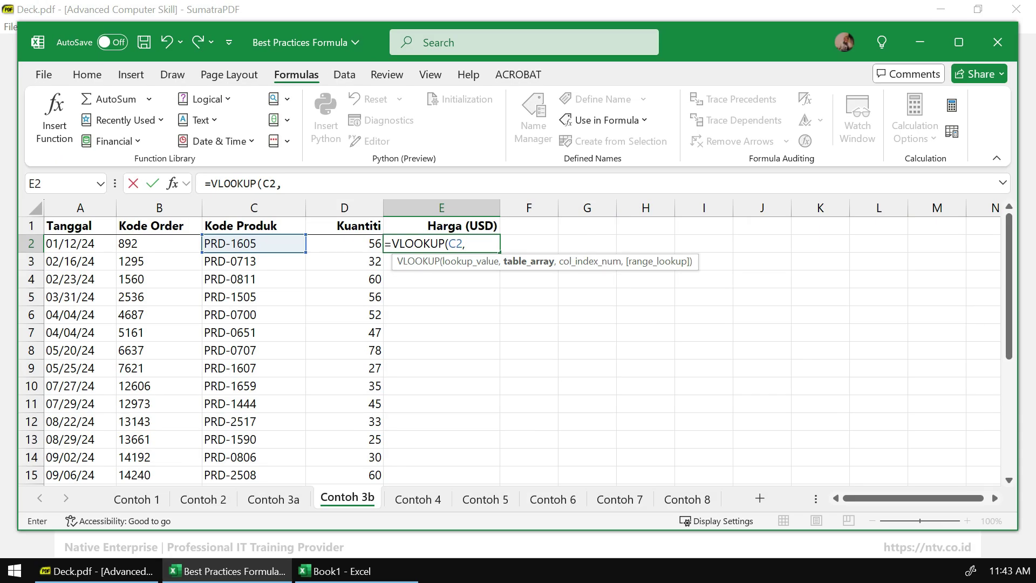
click(274, 499)
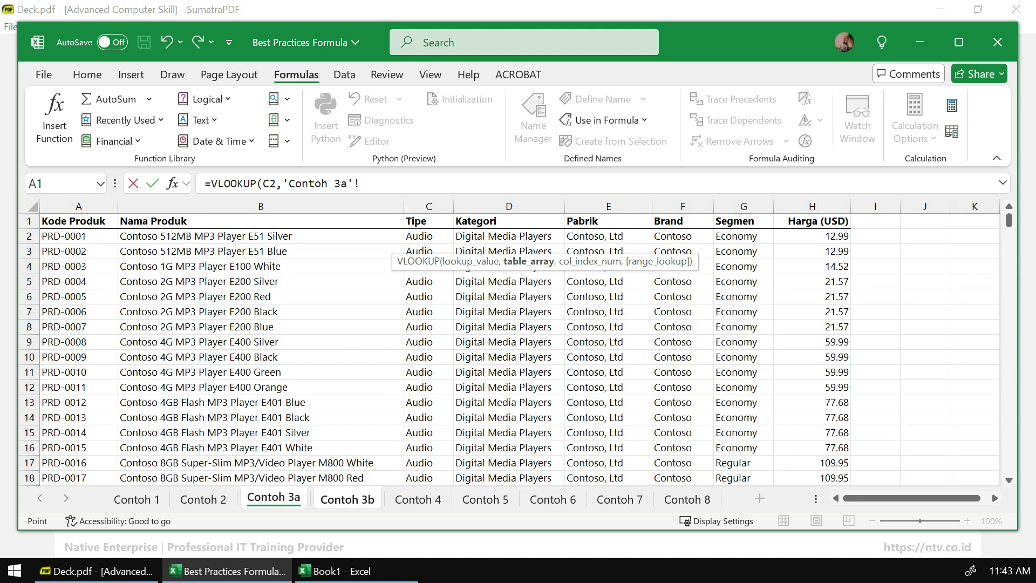
drag(75, 221, 849, 460)
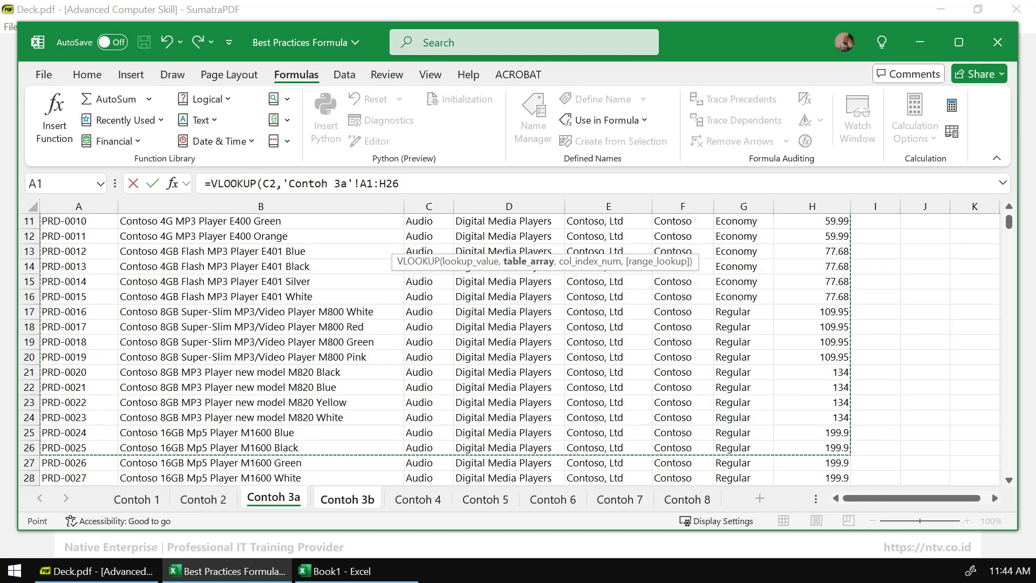
text(,)
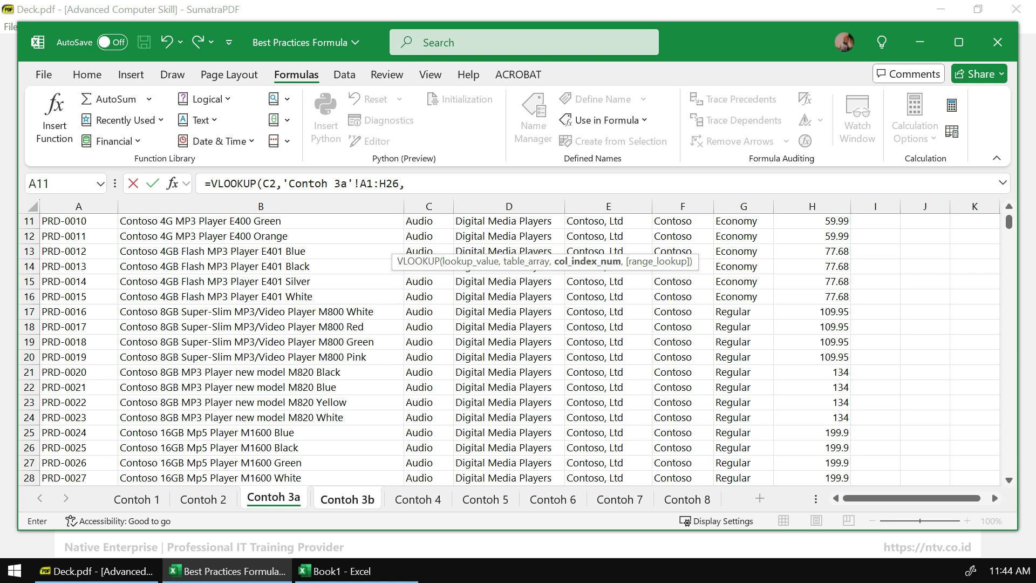
text(8,f)
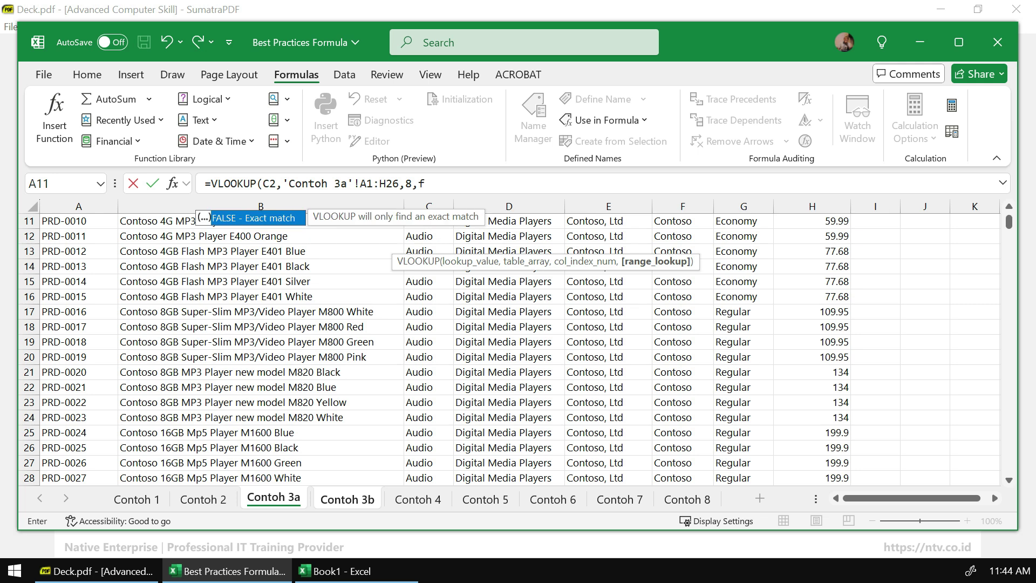
key(Tab)
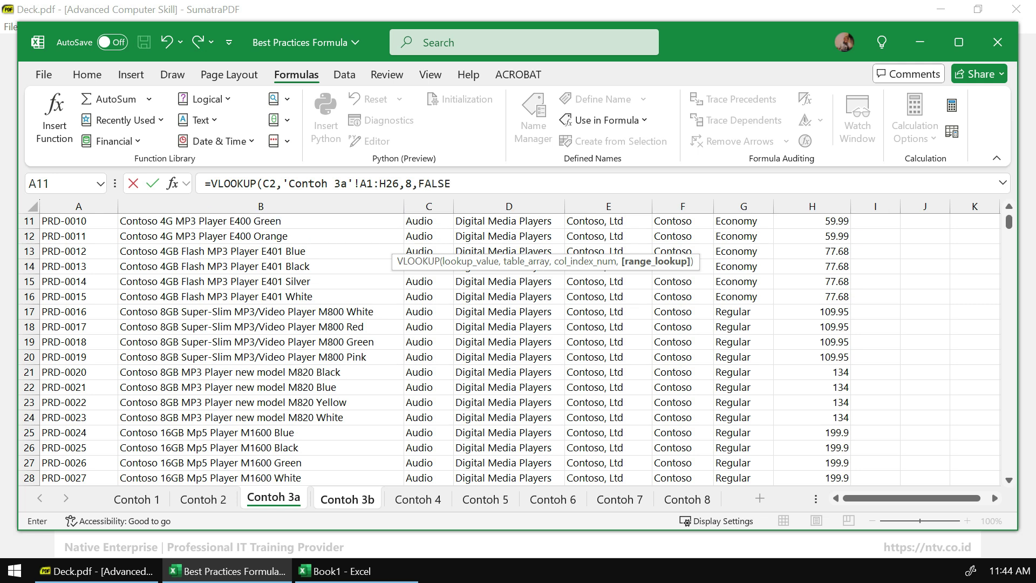
text())
key(Return)
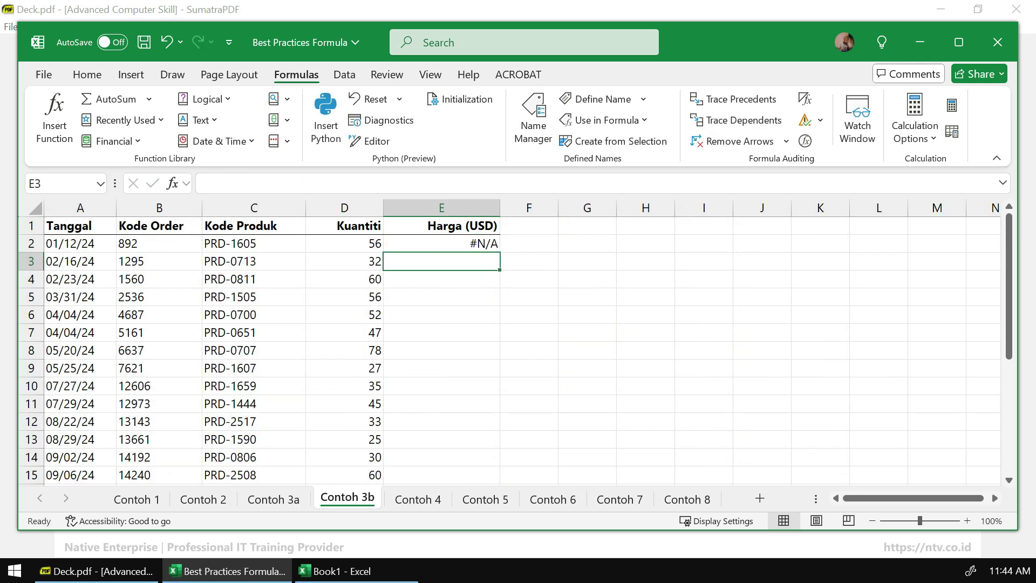
Check the lookup formula in E2 against the product table on Contoh 3a, and return to Contoh 3b
click(441, 244)
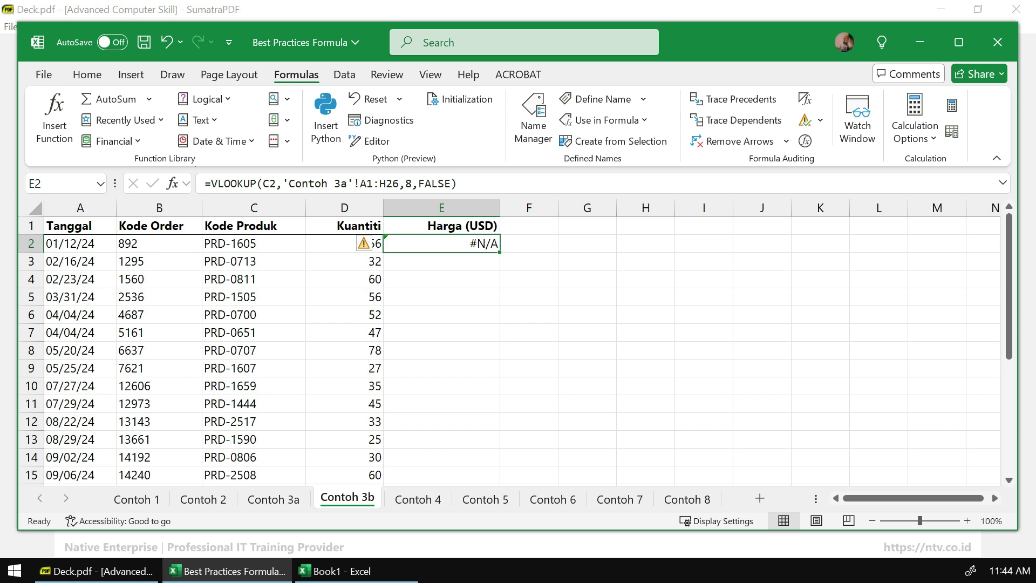
click(274, 500)
scroll(509, 350, down, 3)
scroll(509, 349, up, 3)
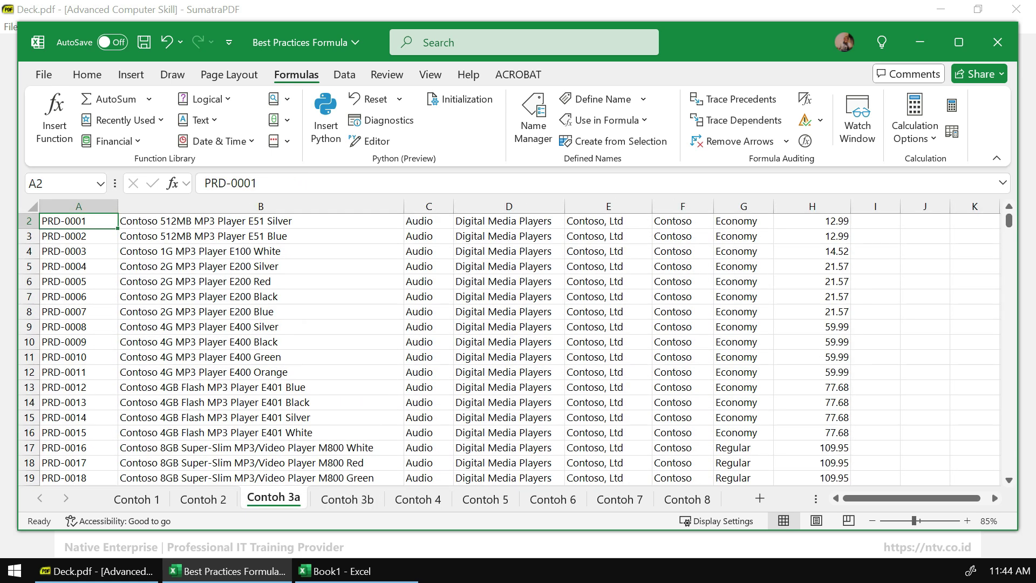
click(347, 499)
Examine the lookup value and table range arguments of the E2 formula, and switch to the Deck.pdf slide in SumatraPDF
key(F2)
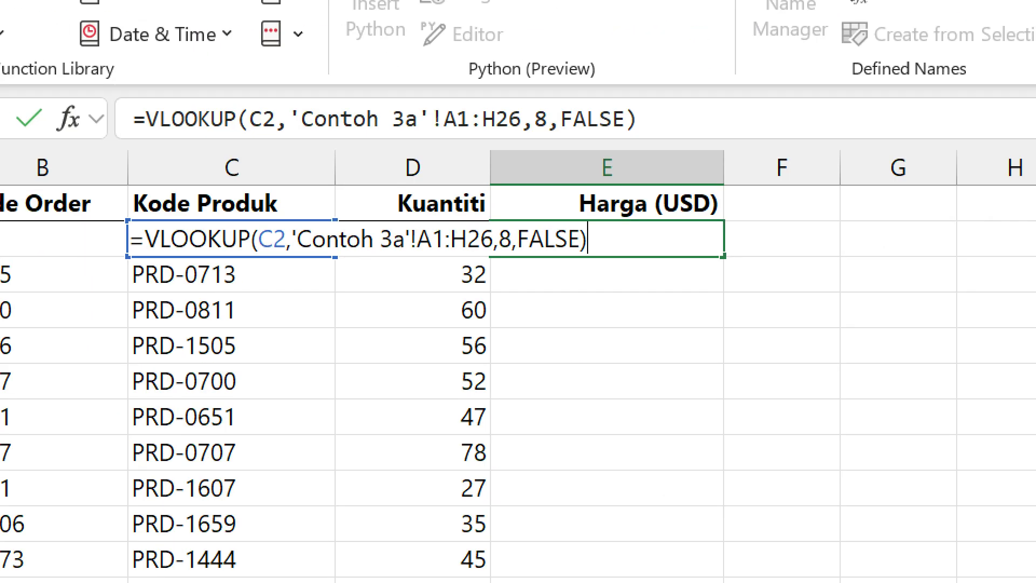
drag(239, 205, 280, 267)
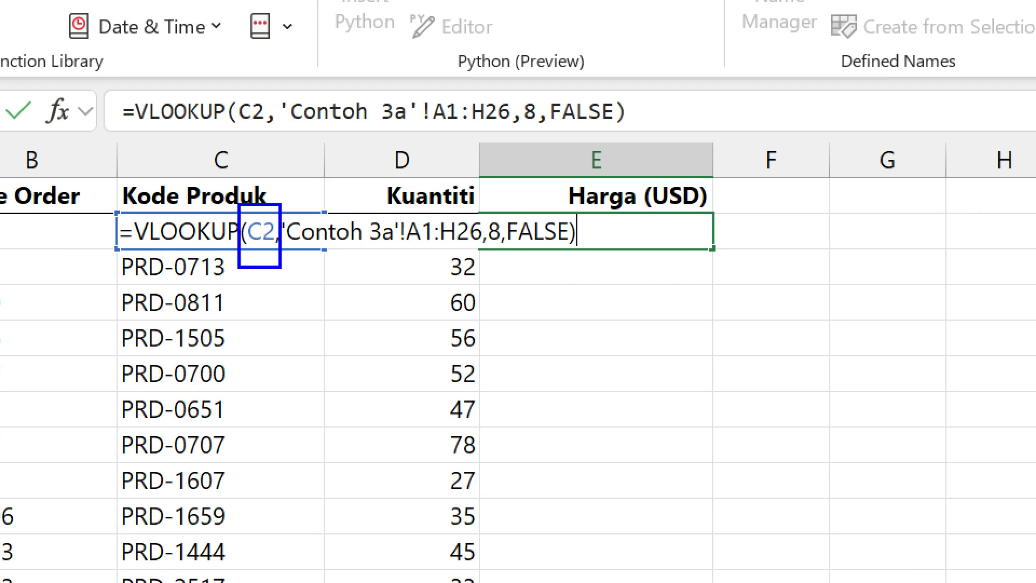
mouse_move(284, 206)
mouse_down()
mouse_move(374, 287)
mouse_move(485, 333)
mouse_up()
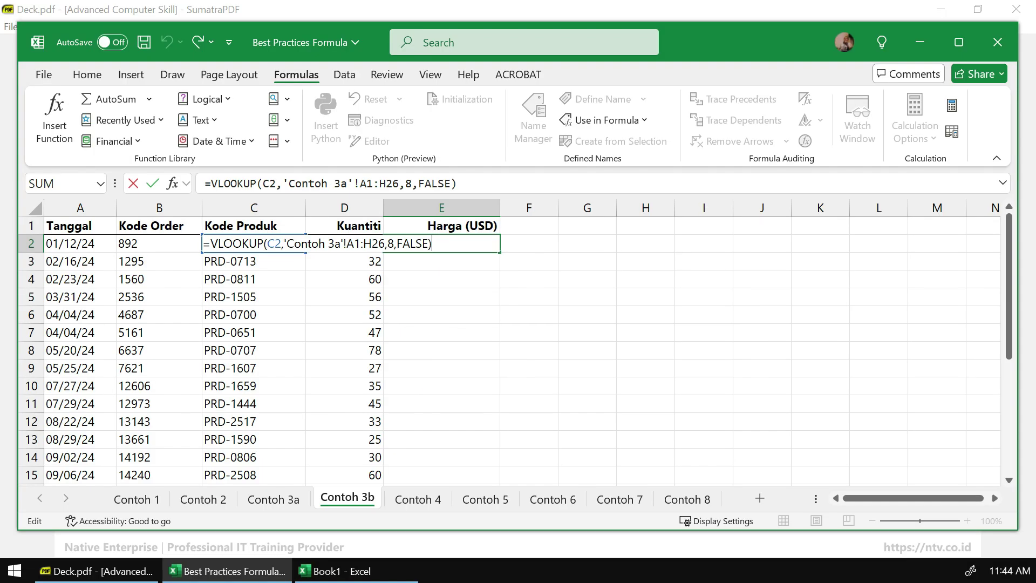
click(587, 368)
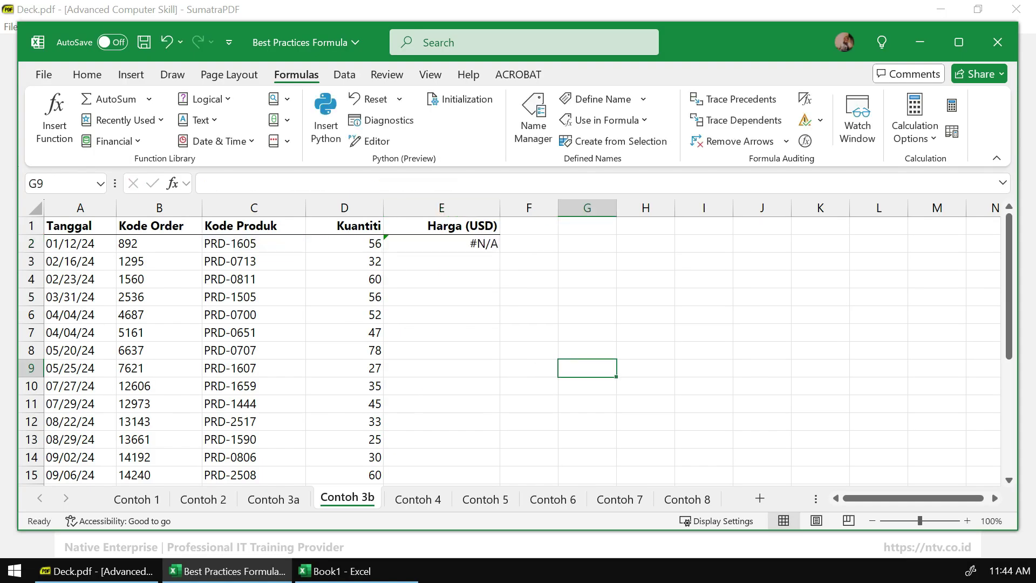
key(alt+Tab)
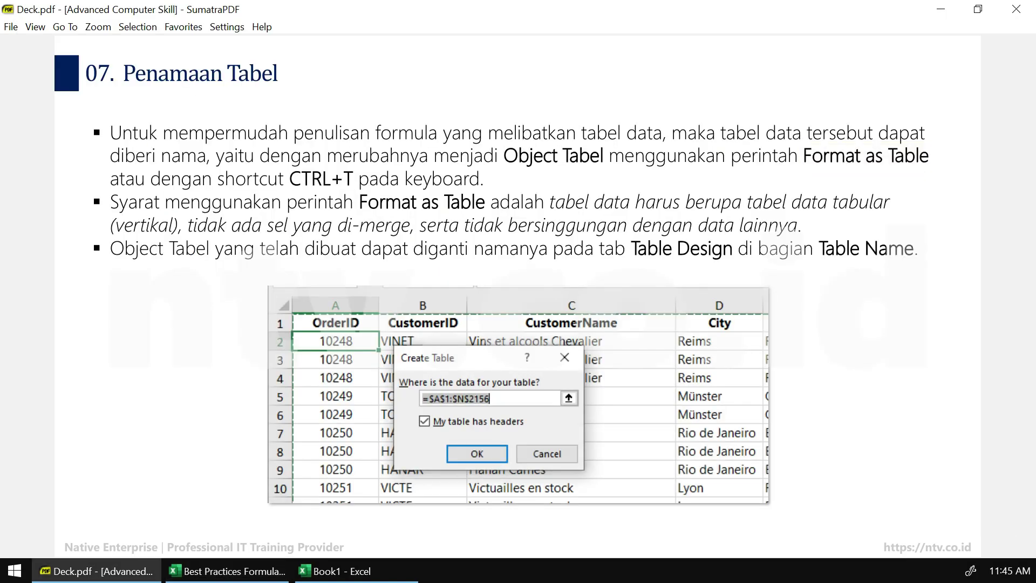
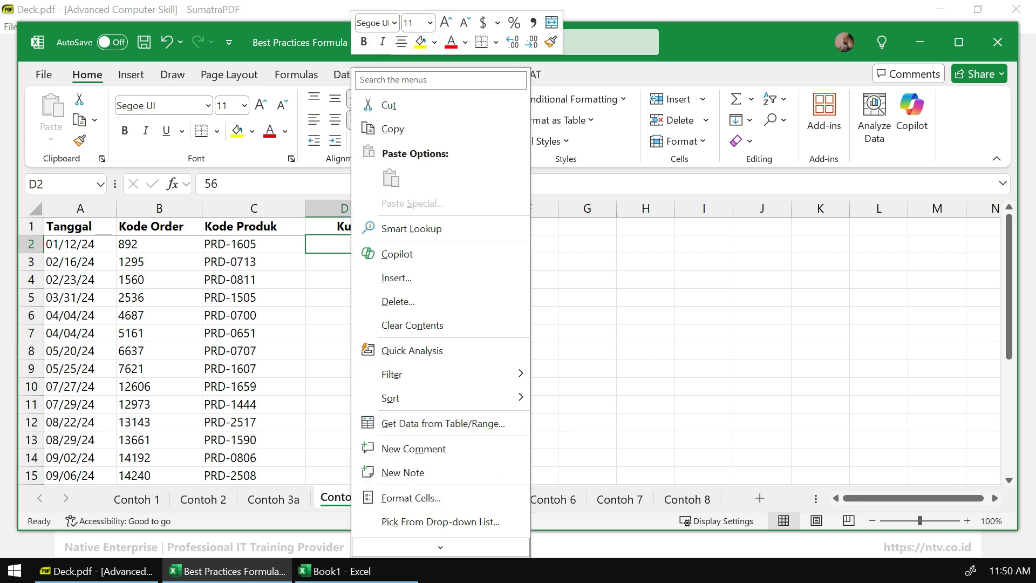
Examine the number format categories available for the Kuantiti value in D2, and leave the cell's format as it is
click(419, 498)
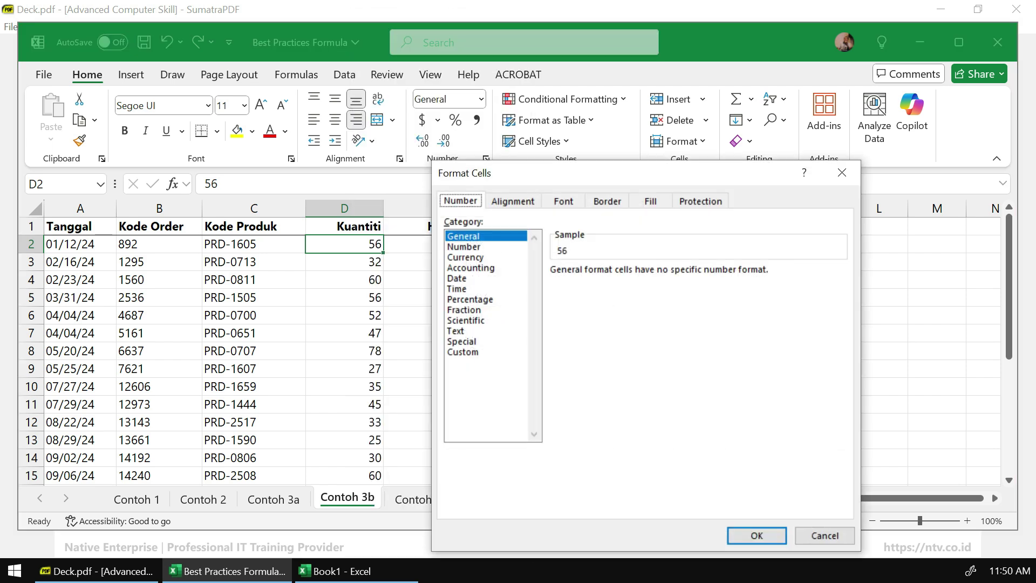
drag(608, 174, 596, 126)
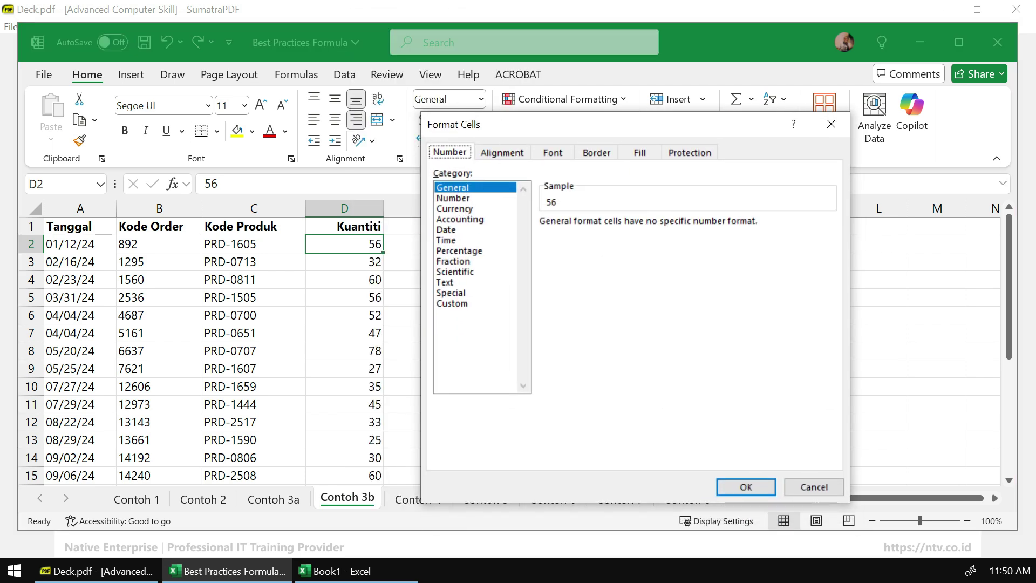
key(ctrl+1)
click(430, 228)
drag(258, 233, 352, 278)
drag(417, 119, 562, 409)
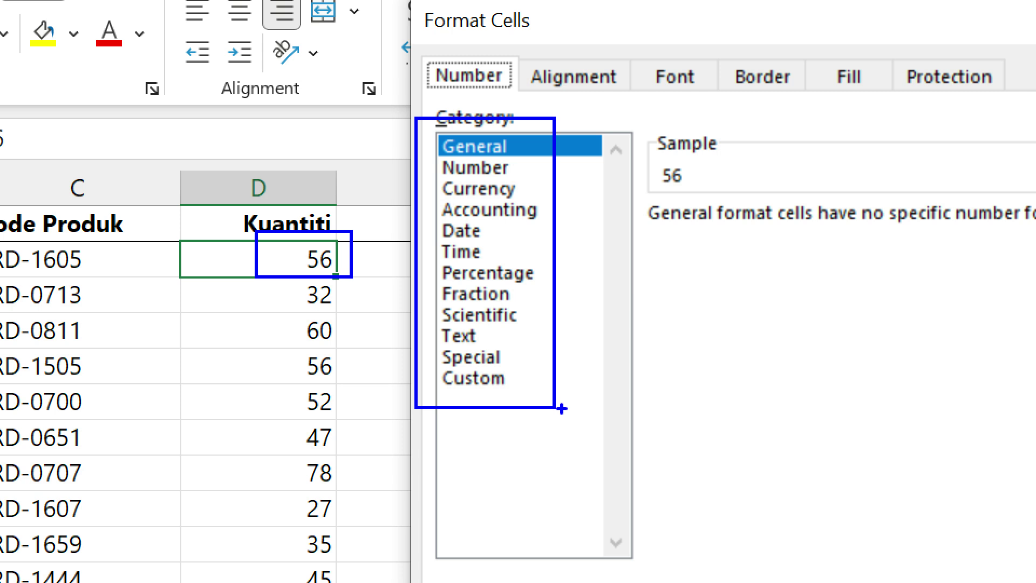
key(Escape)
key(Escape)
click(529, 368)
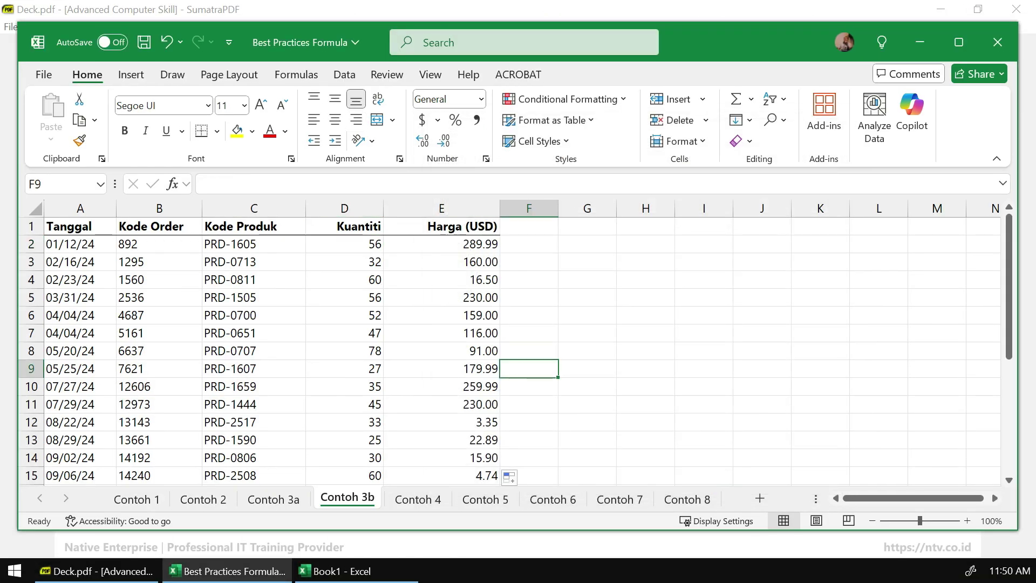
View the Contoh 4 sheet at 145% zoom and compare the number formats of the Tanggal and Tahun cells, C3 and C5
key(ctrl+Page_Down)
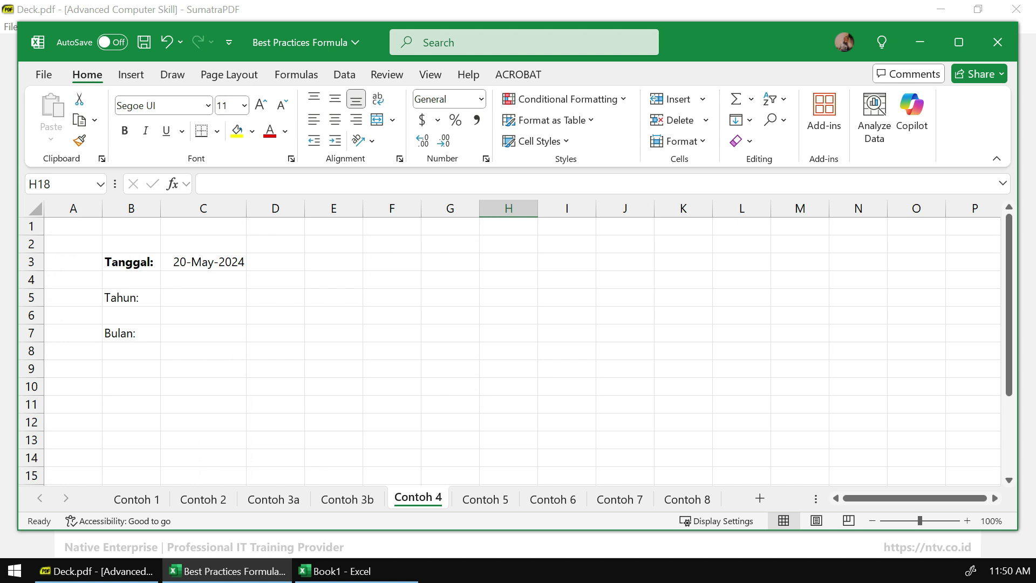
ctrl+scroll(510, 343, up, 3)
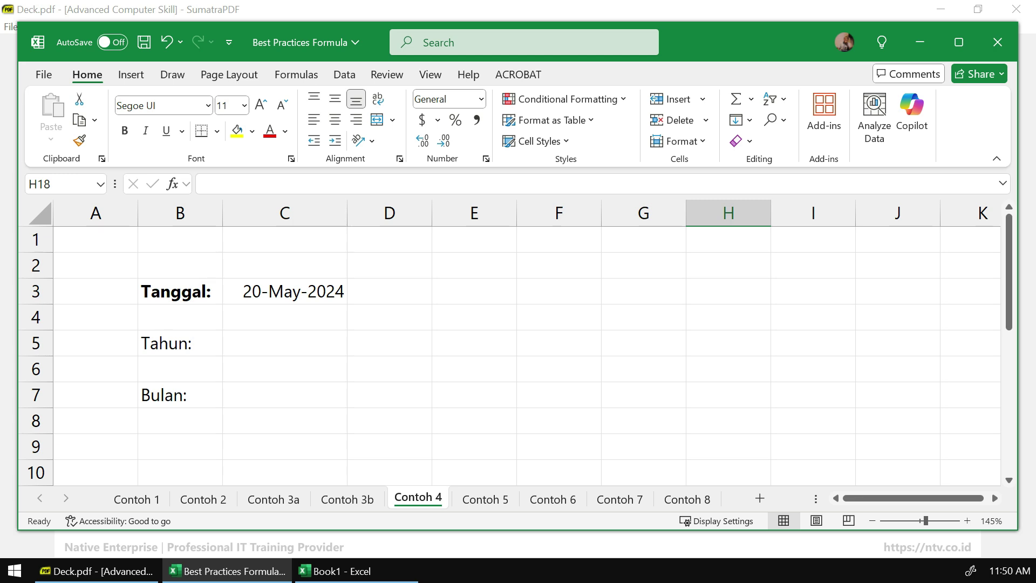
click(285, 292)
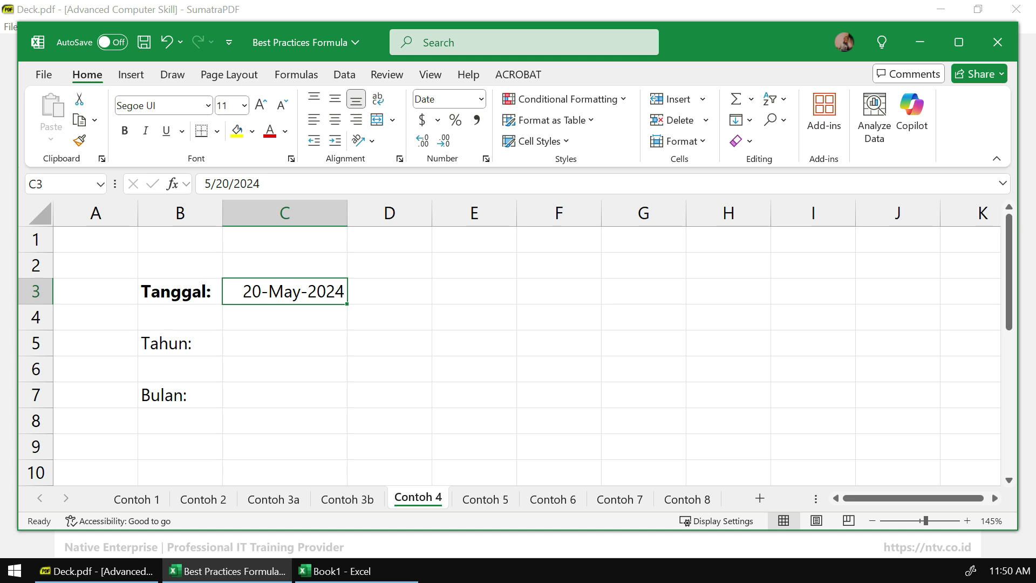
click(285, 344)
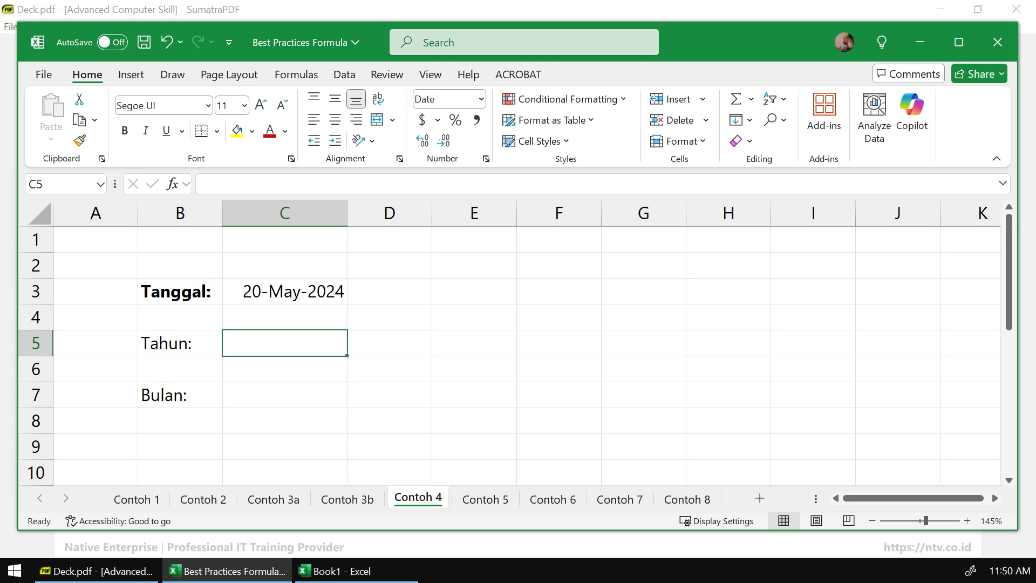
key(Up)
key(Up)
key(Down)
key(Down)
Enter =YEAR(C3) in the Tahun cell, C5, on the Contoh 4 sheet
text(=Y)
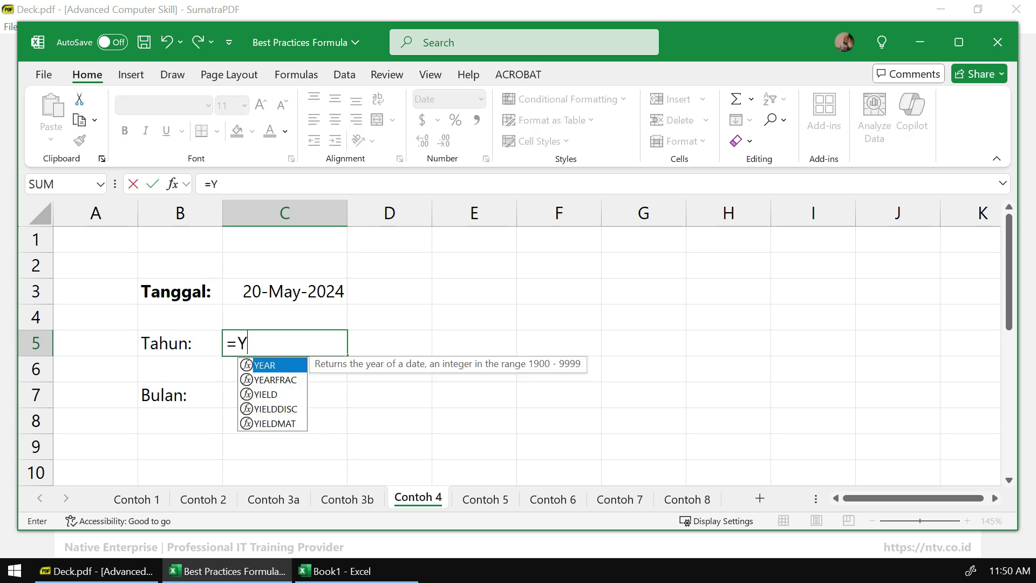
text(EAR()
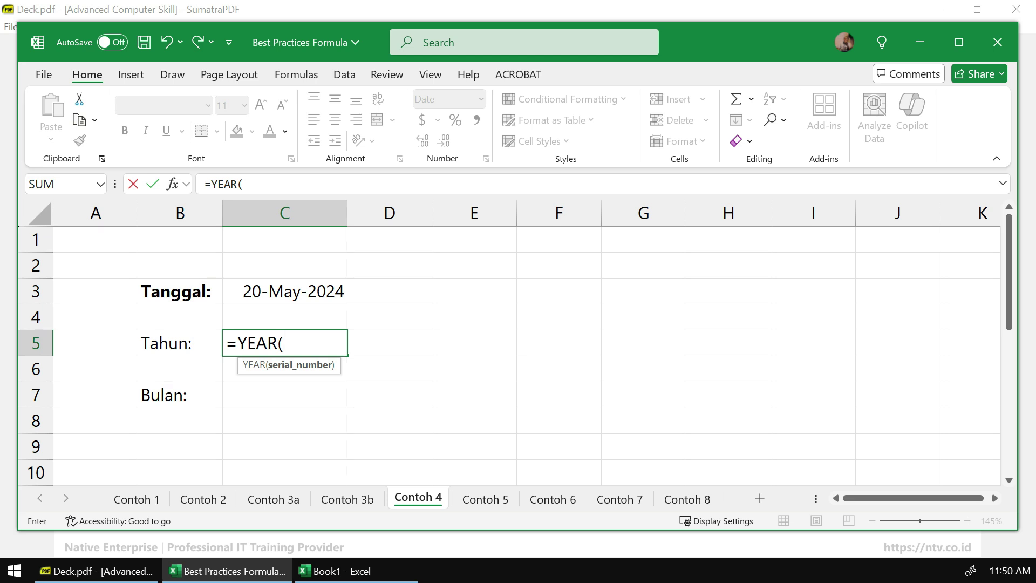
click(285, 292)
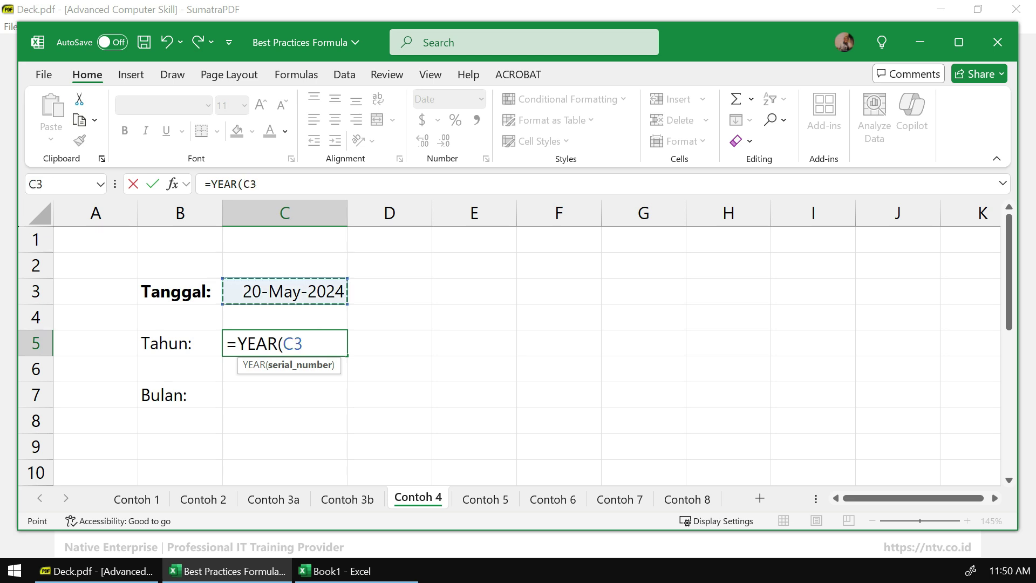
text())
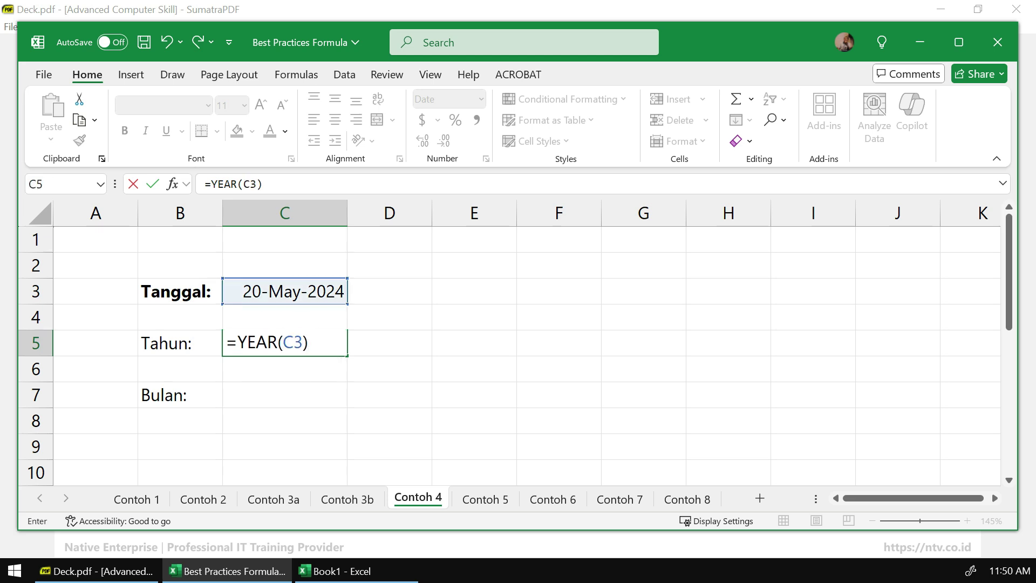
key(Return)
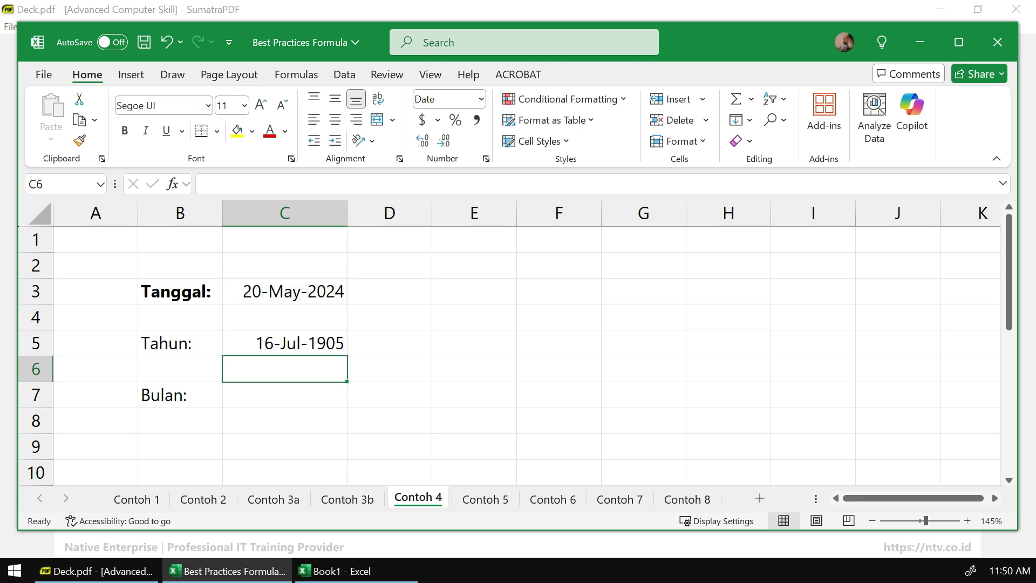
Check the number format of the Tahun cell C5 and clear its YEAR formula
click(285, 343)
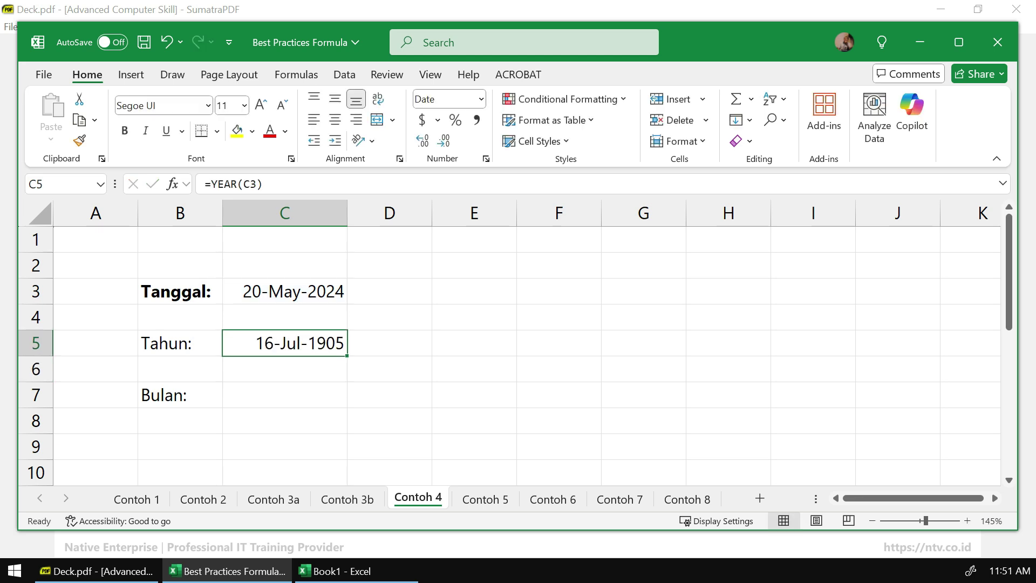
drag(378, 362, 444, 332)
mouse_move(497, 318)
mouse_down()
mouse_move(505, 310)
mouse_move(606, 348)
mouse_up()
mouse_move(610, 311)
mouse_down()
mouse_move(633, 313)
mouse_move(644, 365)
mouse_up()
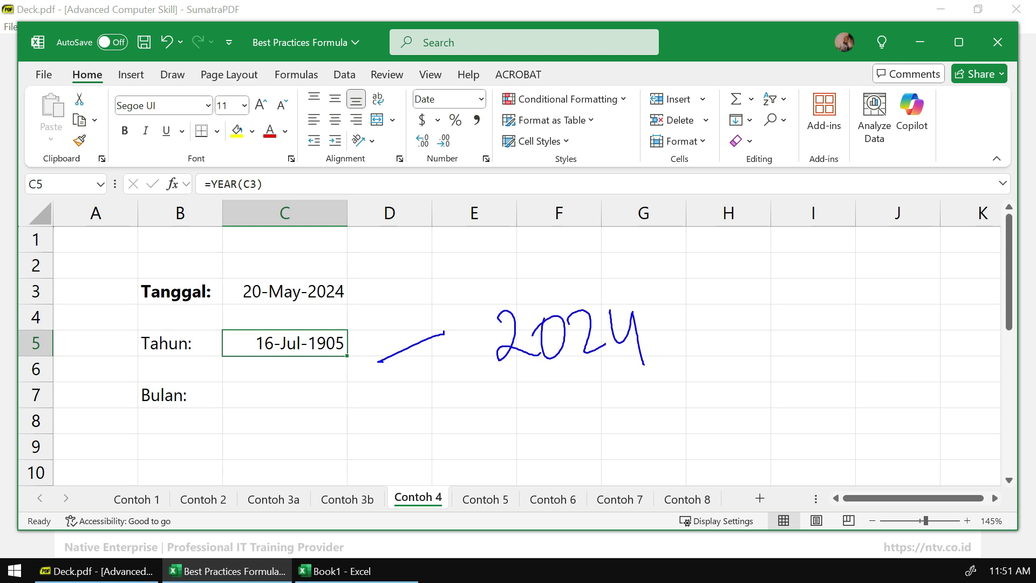
mouse_move(433, 70)
mouse_down()
mouse_move(427, 140)
mouse_move(422, 80)
mouse_up()
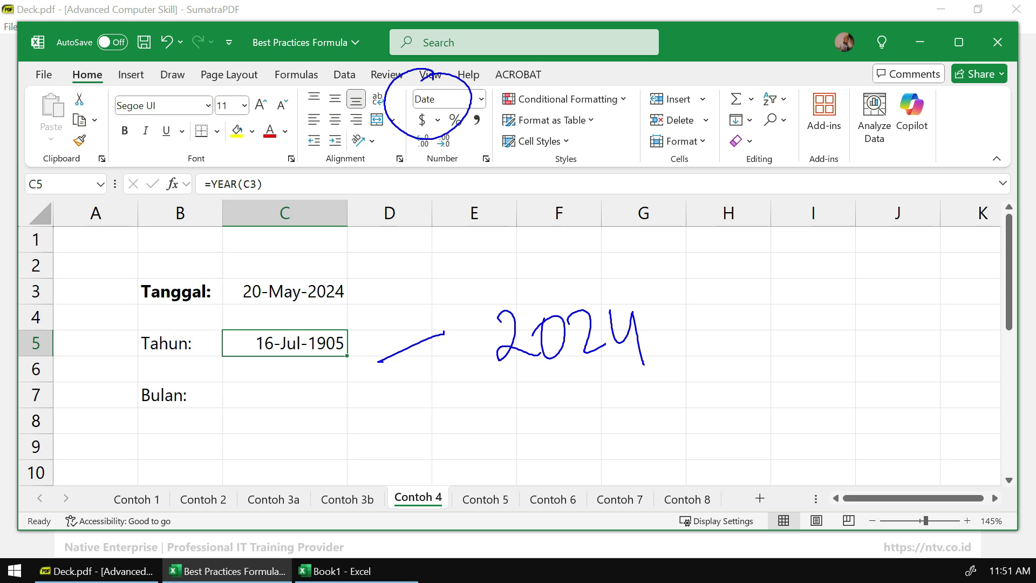
key(Escape)
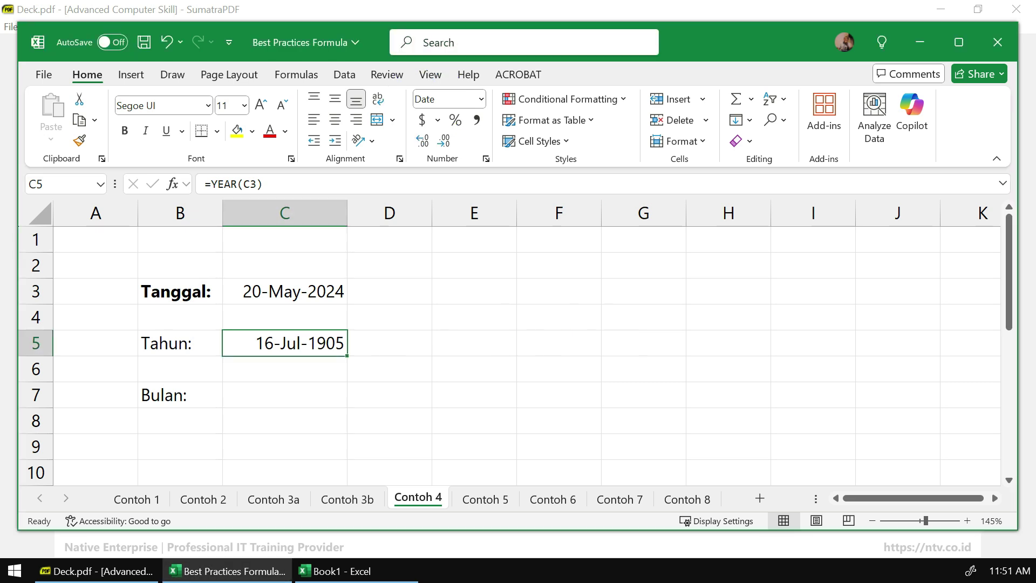
key(Delete)
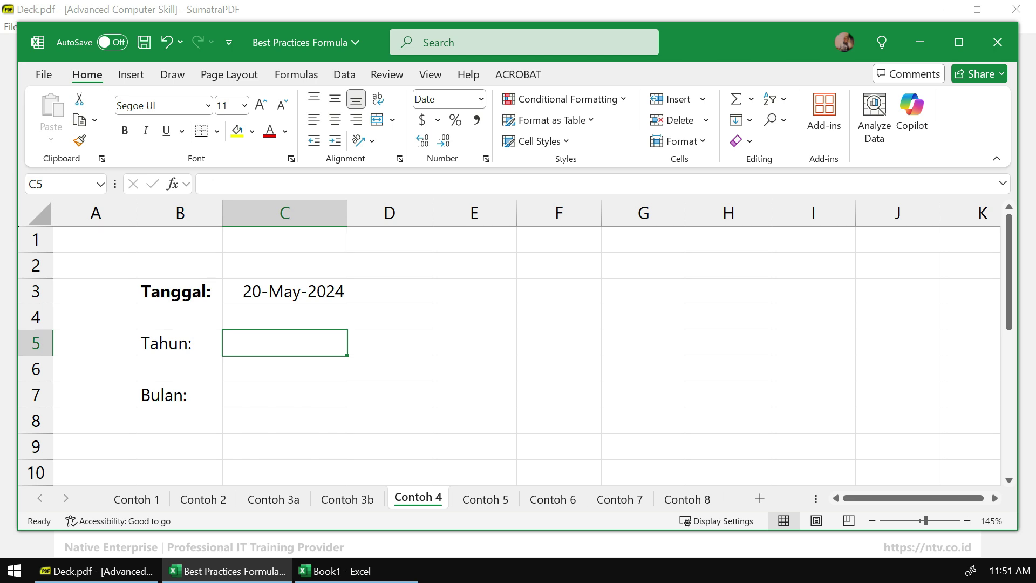
Format the Tahun cell, C5, with the Number category and 0 decimal places
right_click(311, 342)
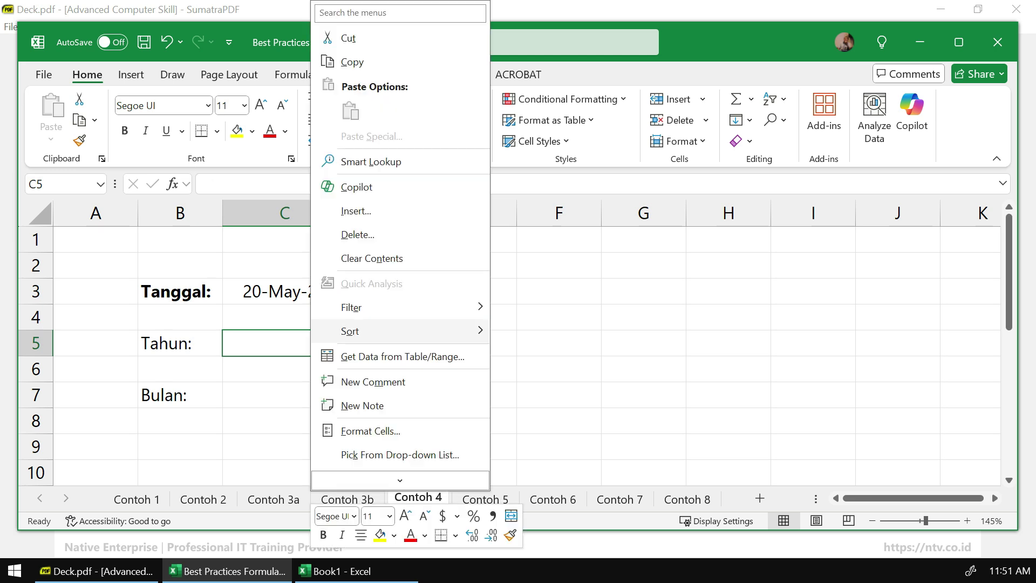
click(372, 430)
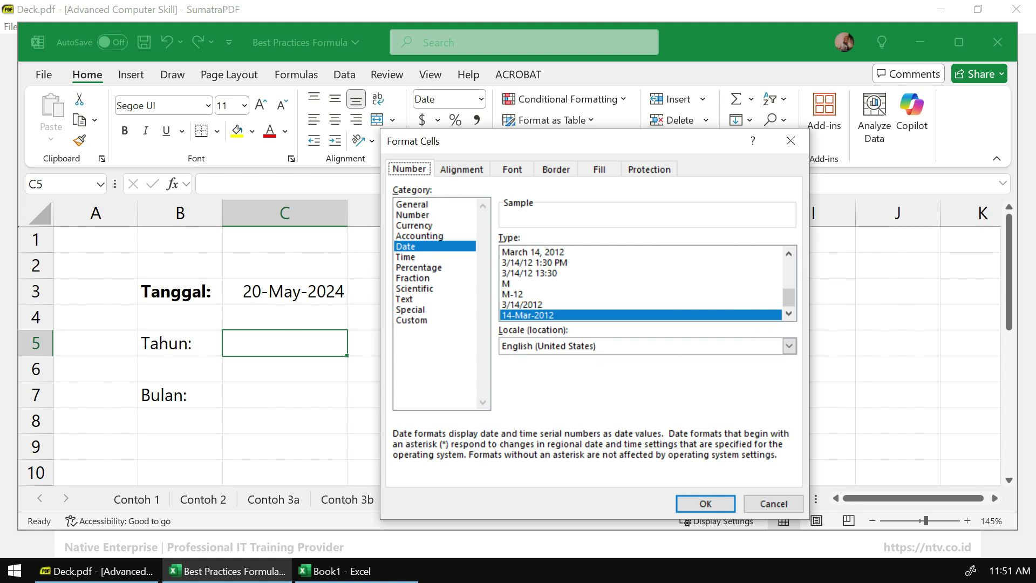
click(412, 214)
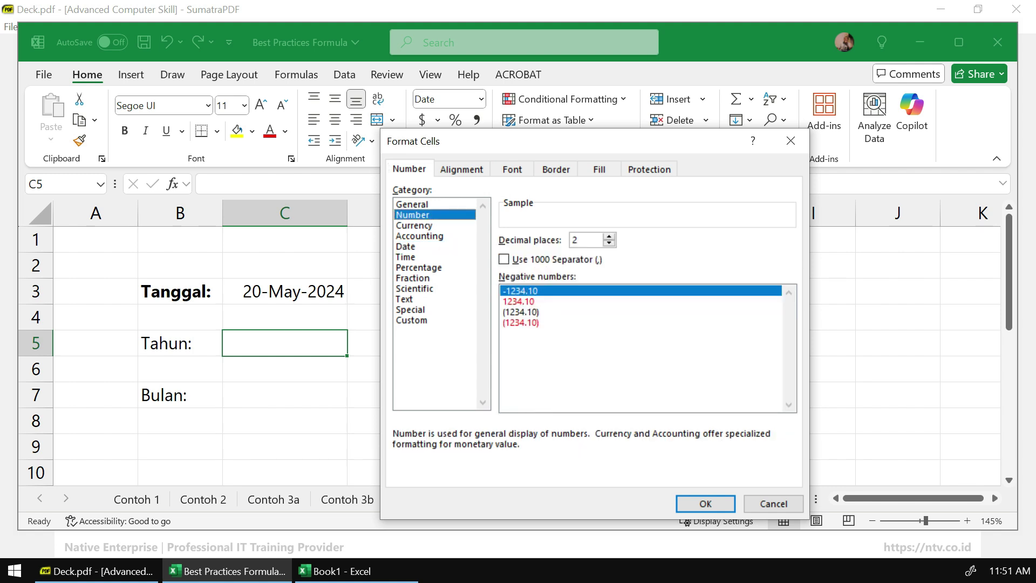
key(Tab)
text(0)
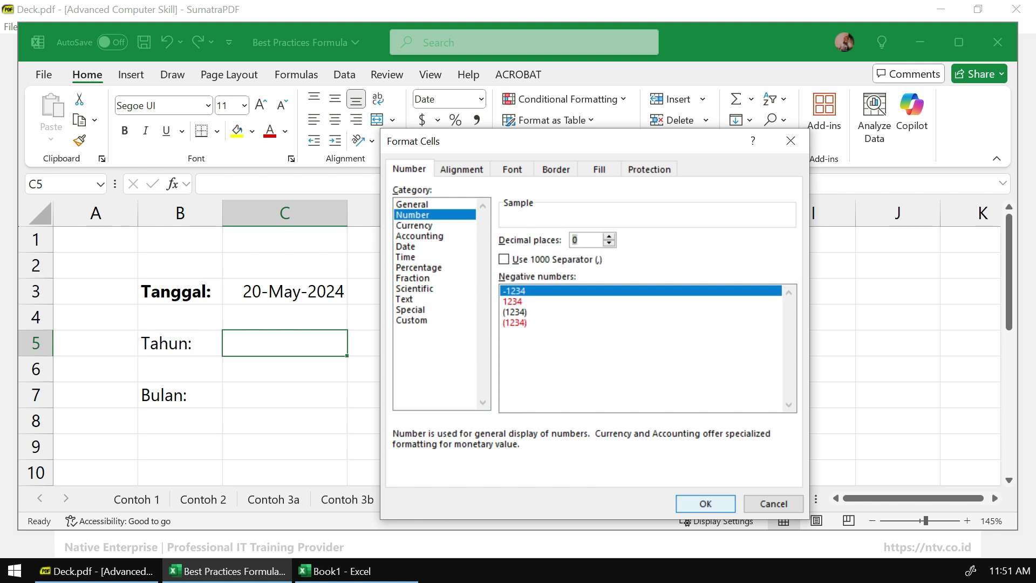
key(Return)
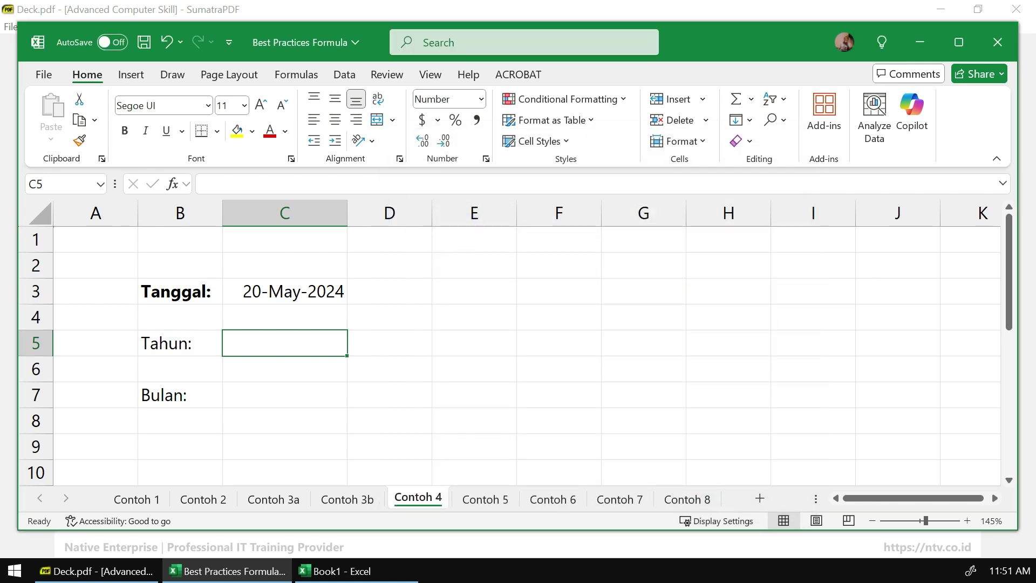
Enter =YEAR(C3) in the Tahun cell, C5, to extract the year from the Tanggal date
text(=YEAR()
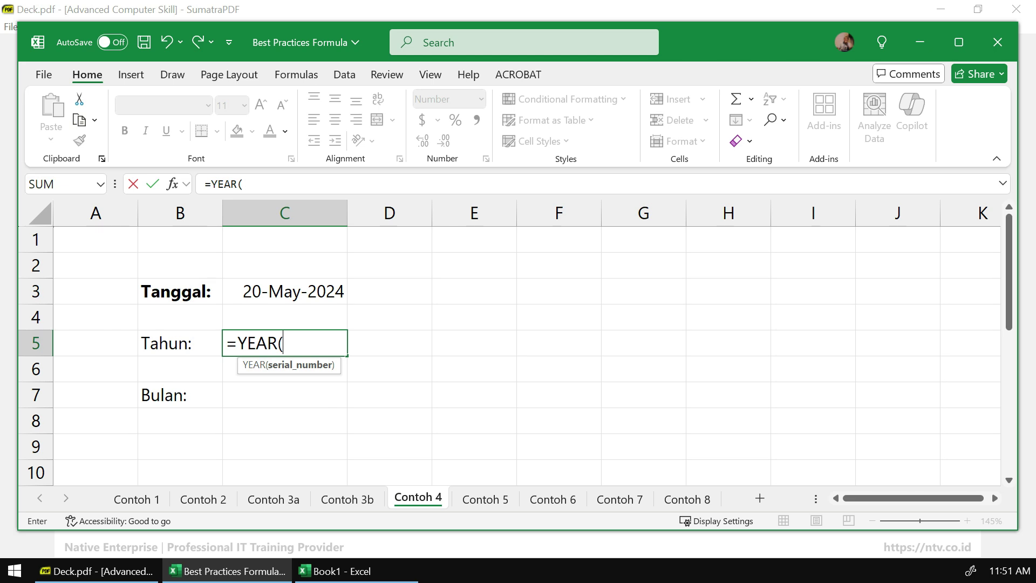
click(285, 291)
text())
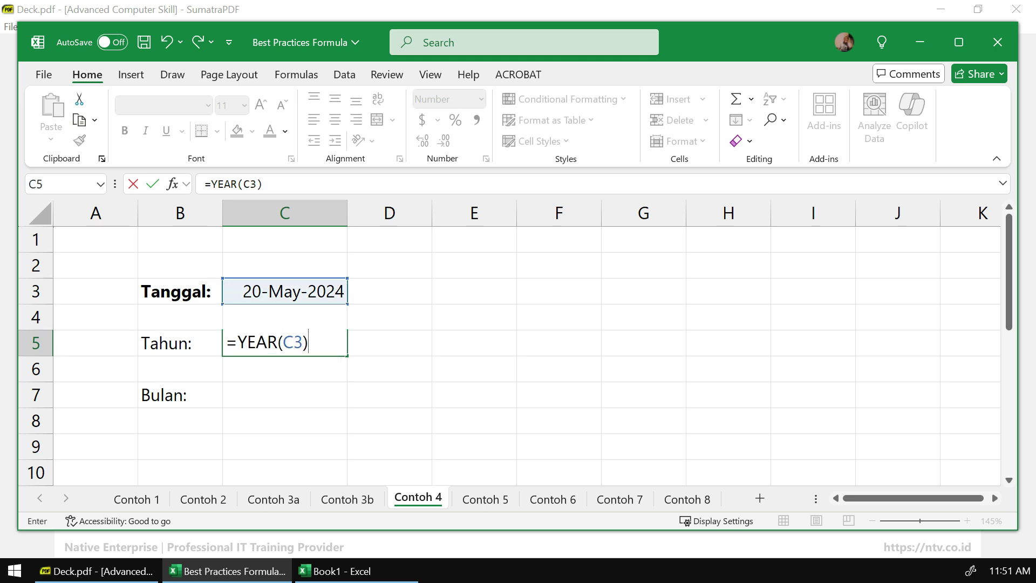
key(Return)
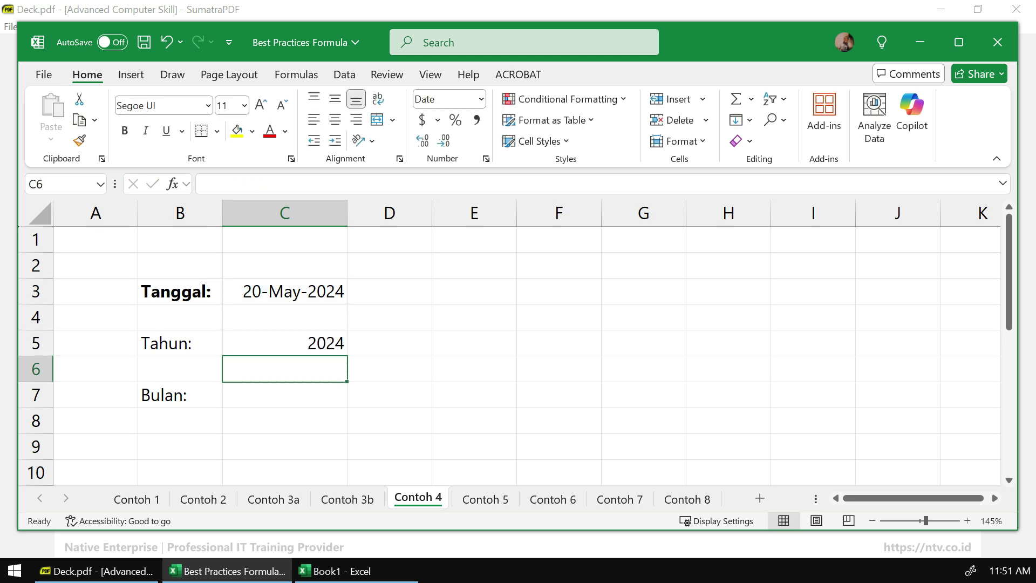
Try =MONTH(C3) in the Bulan cell, C7, with its existing Date format, and undo the entry
click(284, 395)
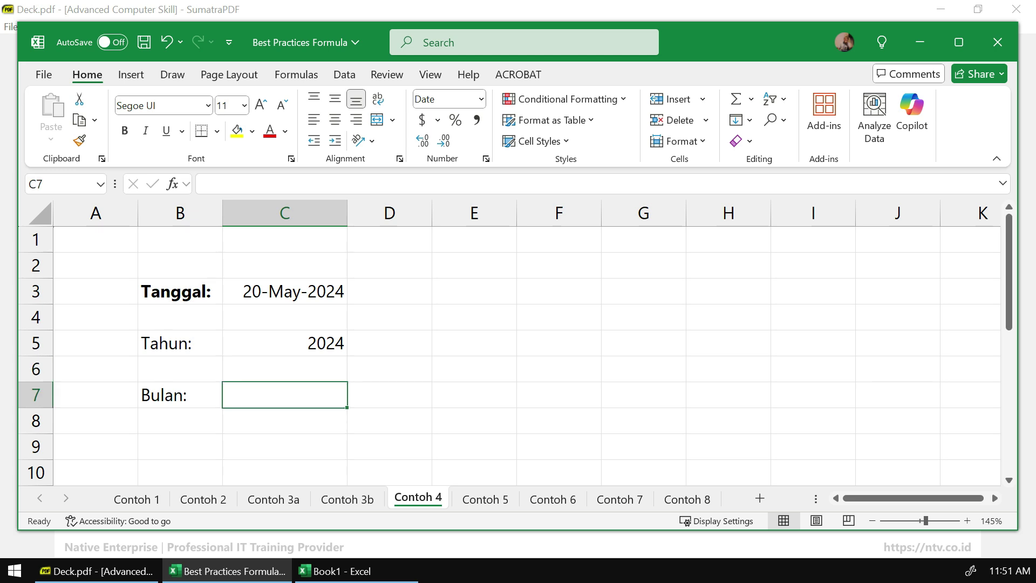
text(=MO)
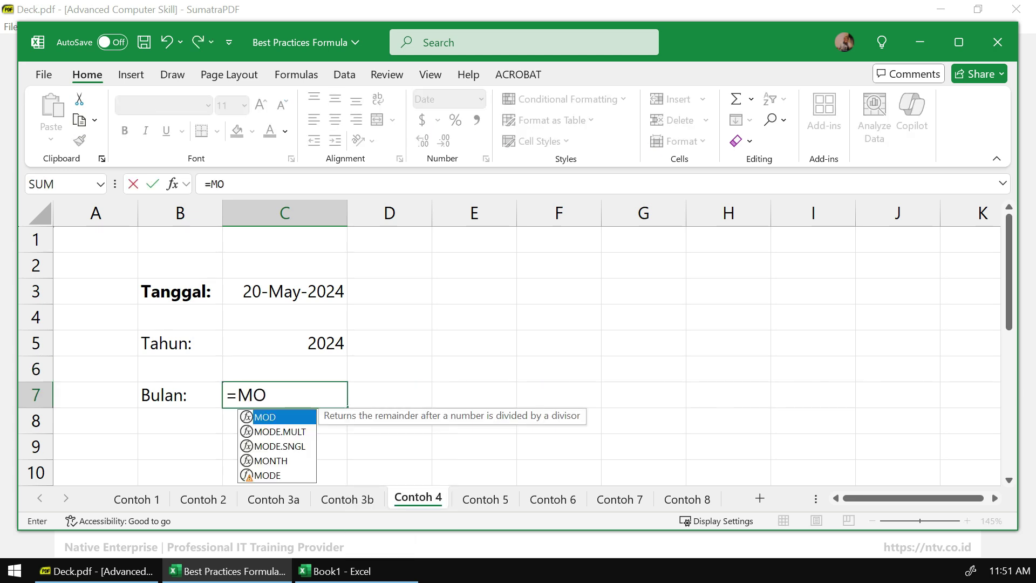
text(NTH()
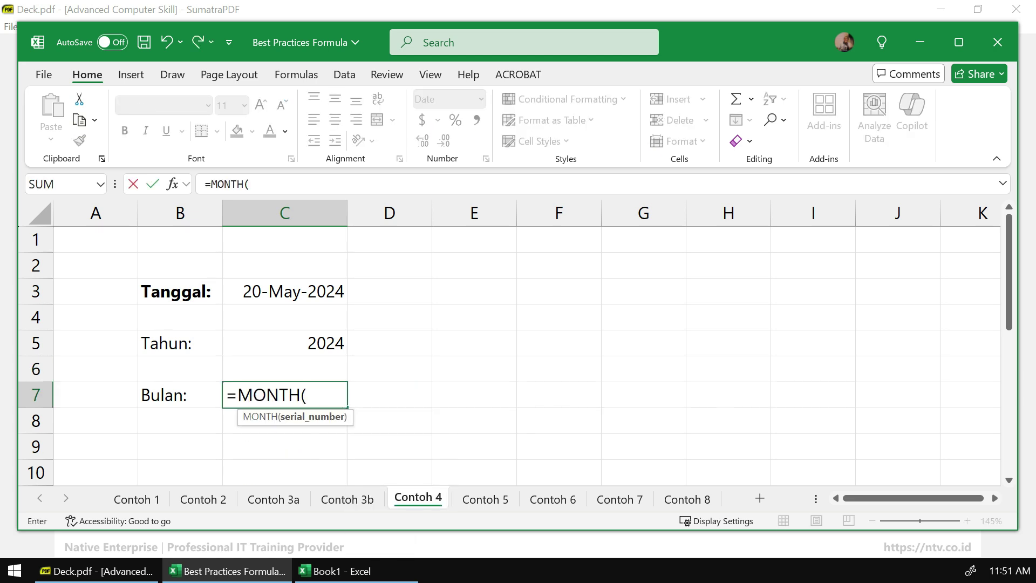
click(284, 292)
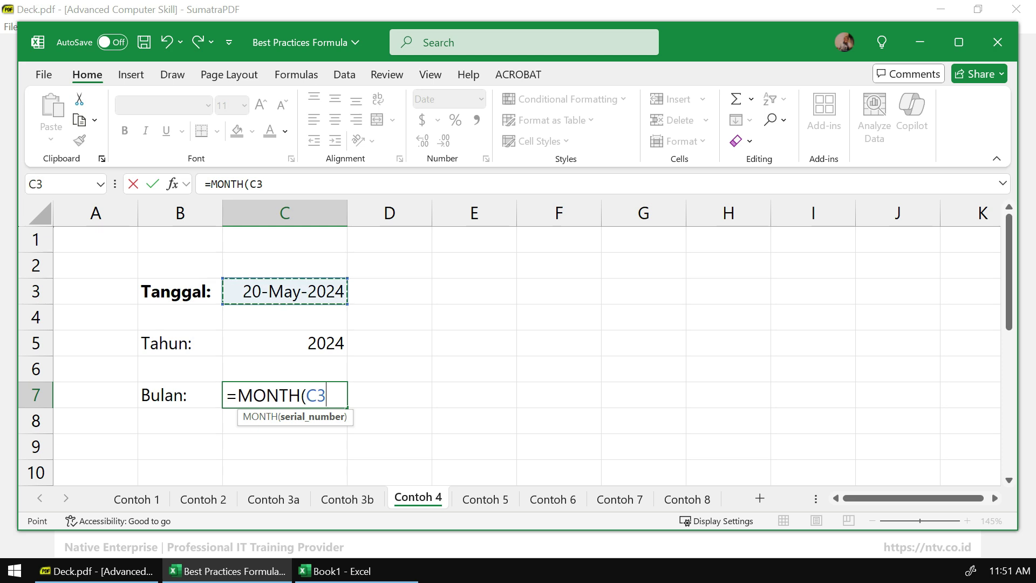
text())
key(Return)
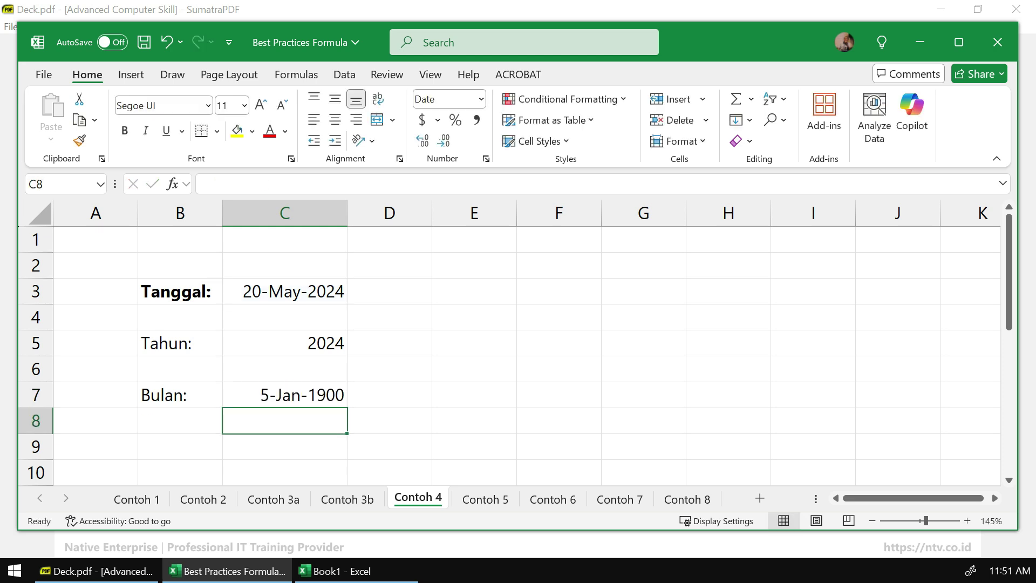
key(ctrl+z)
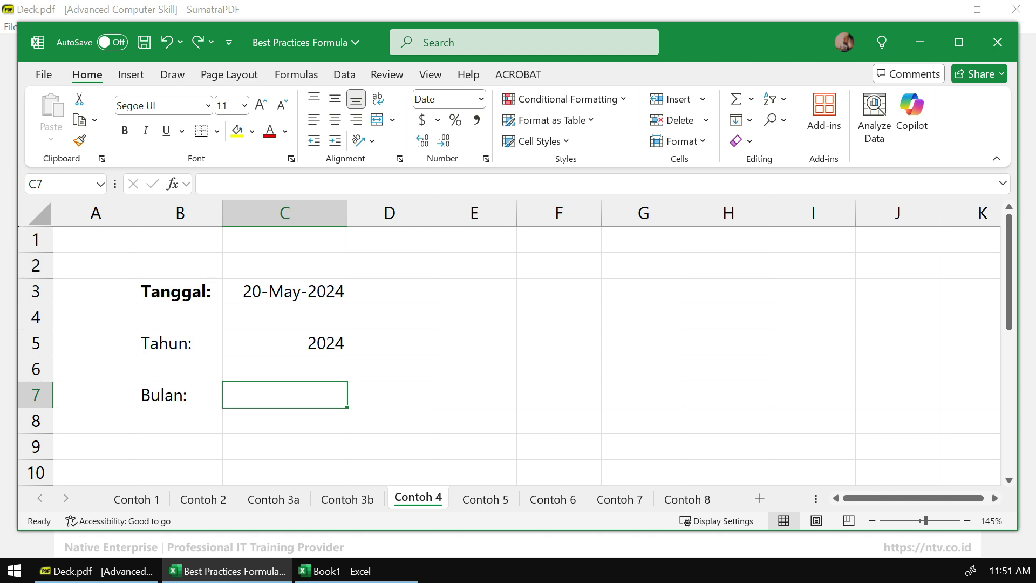
Format the Bulan cell, C7, with the Number category and 0 decimal places
right_click(324, 397)
click(373, 431)
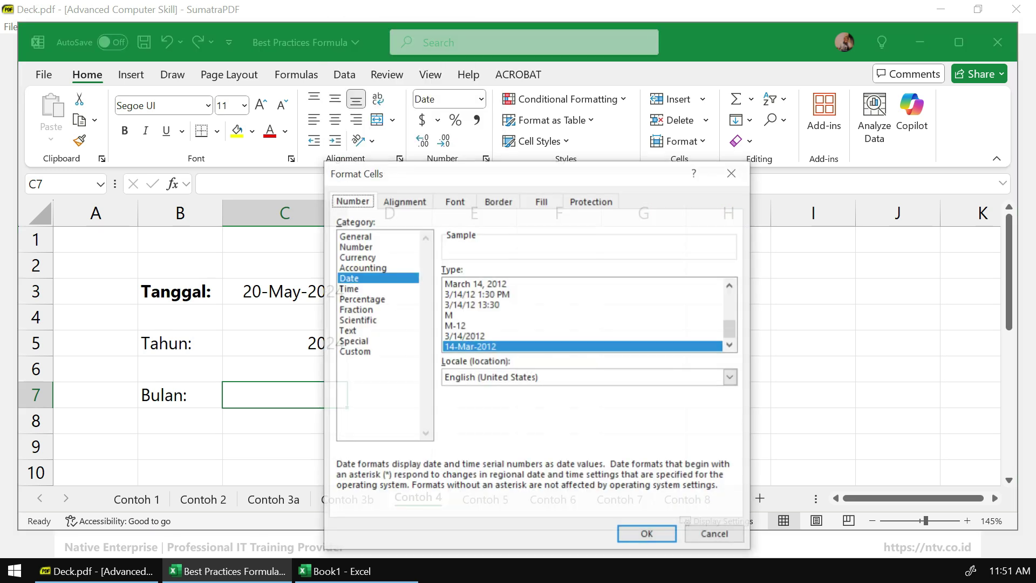
drag(491, 172, 529, 160)
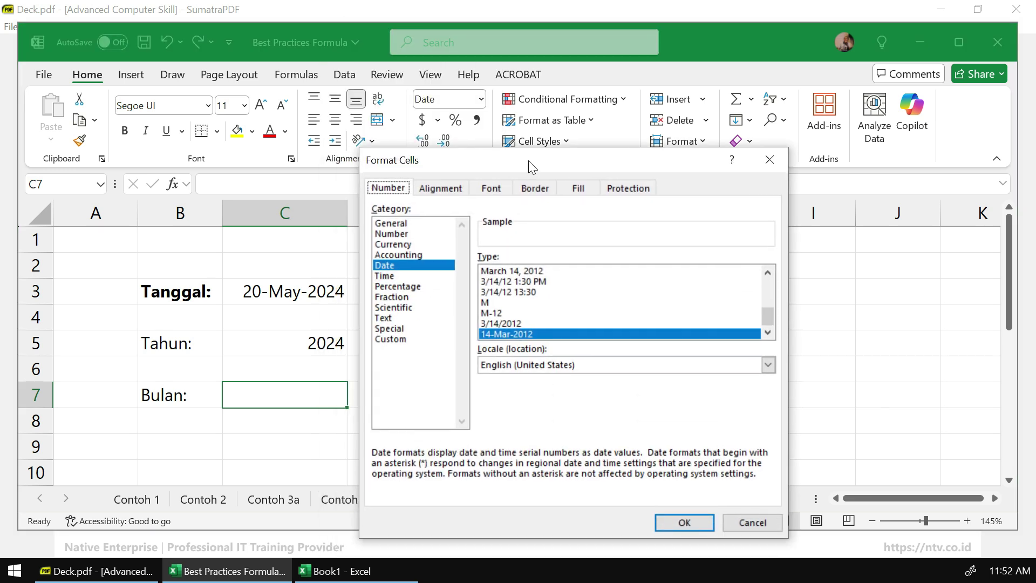
click(393, 234)
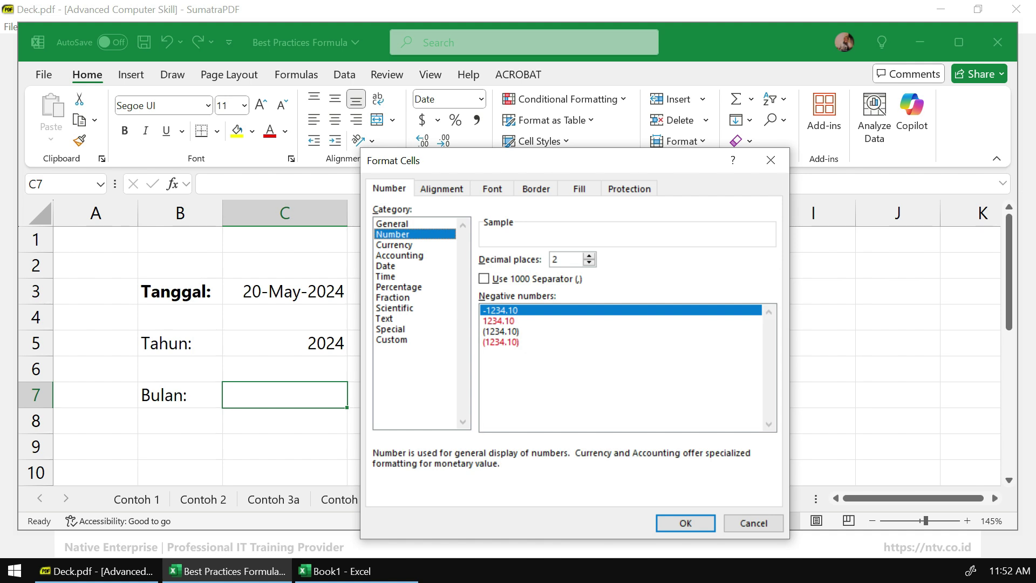
key(Tab)
text(0)
key(Return)
Enter =MONTH(C3) in the Bulan cell, C7, to extract the month from the Tanggal date
text(=MONTH)
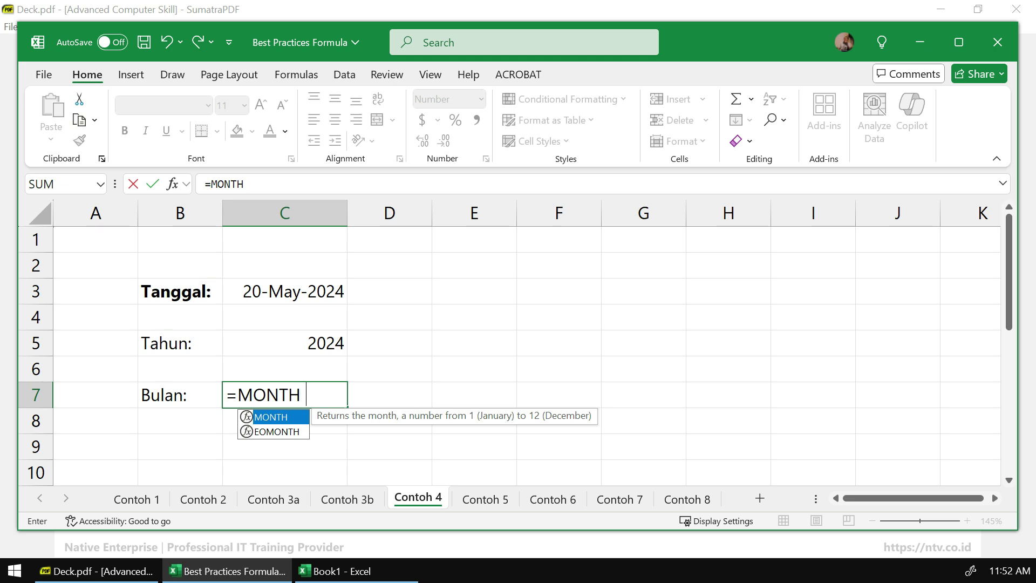
text(()
key(Up)
key(Up)
key(Up)
key(Up)
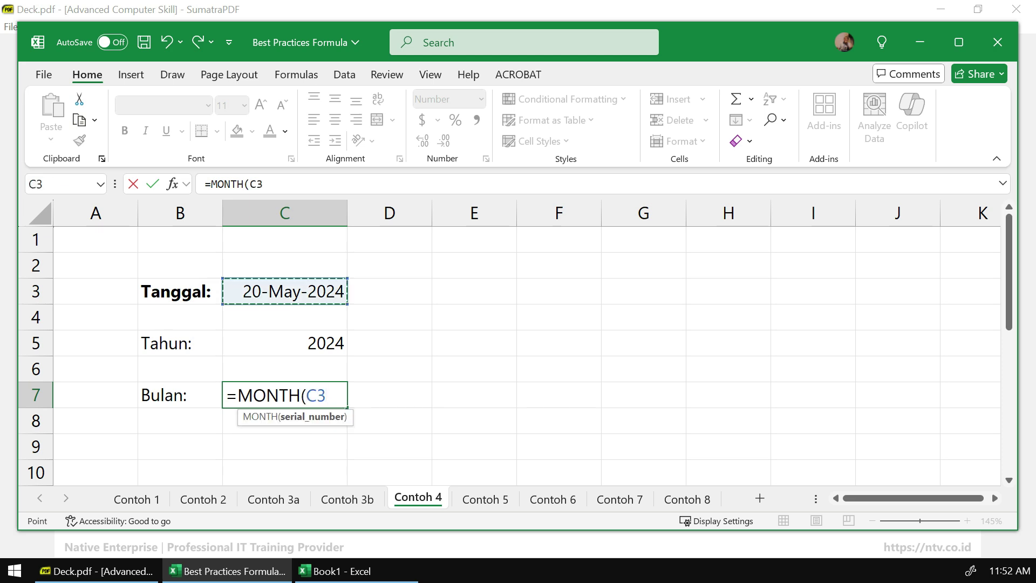
text())
key(Return)
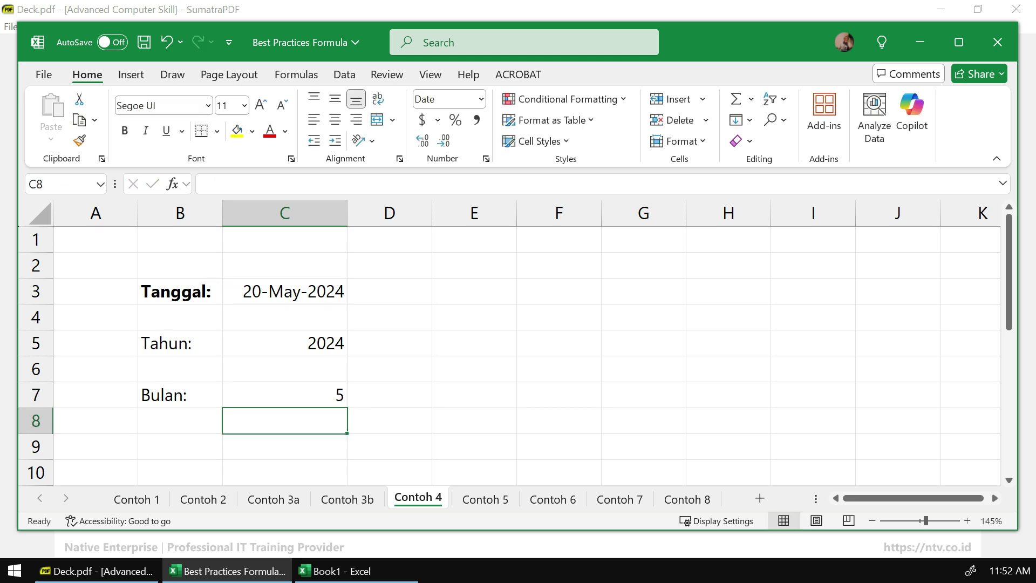
Check the formulas and number formats of the Bulan and Tahun cells, C7 and C5
click(285, 395)
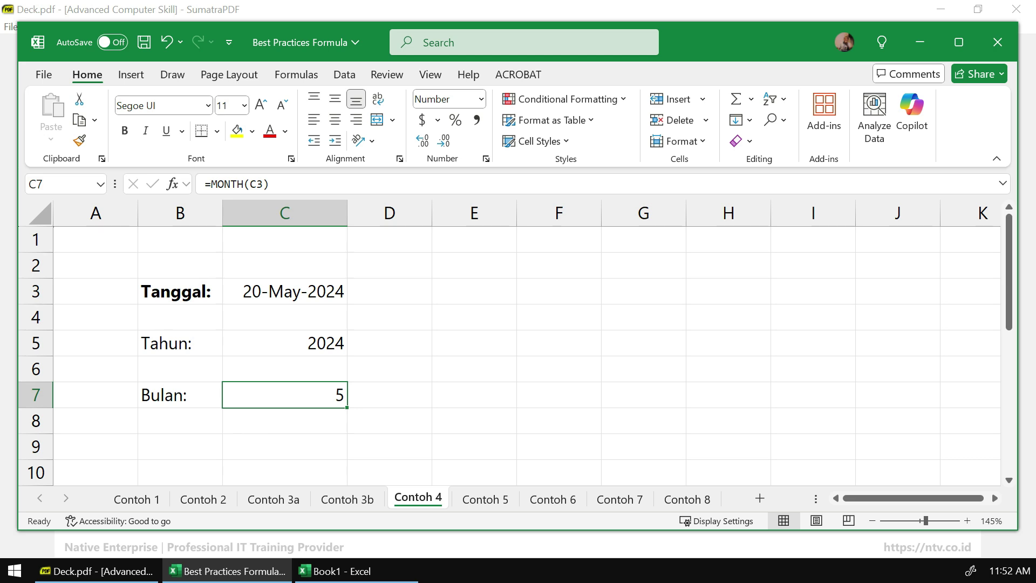
click(285, 342)
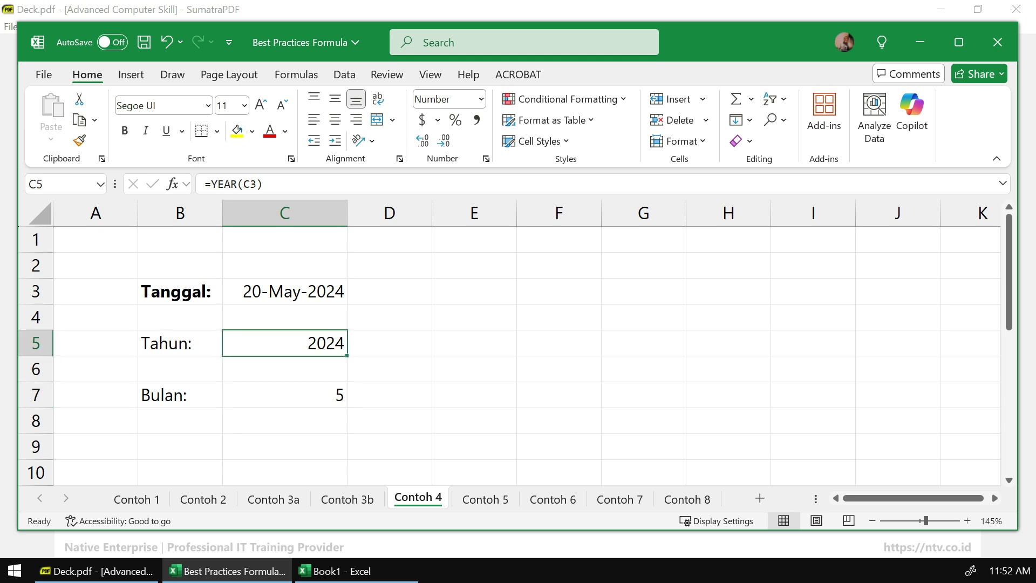
click(285, 394)
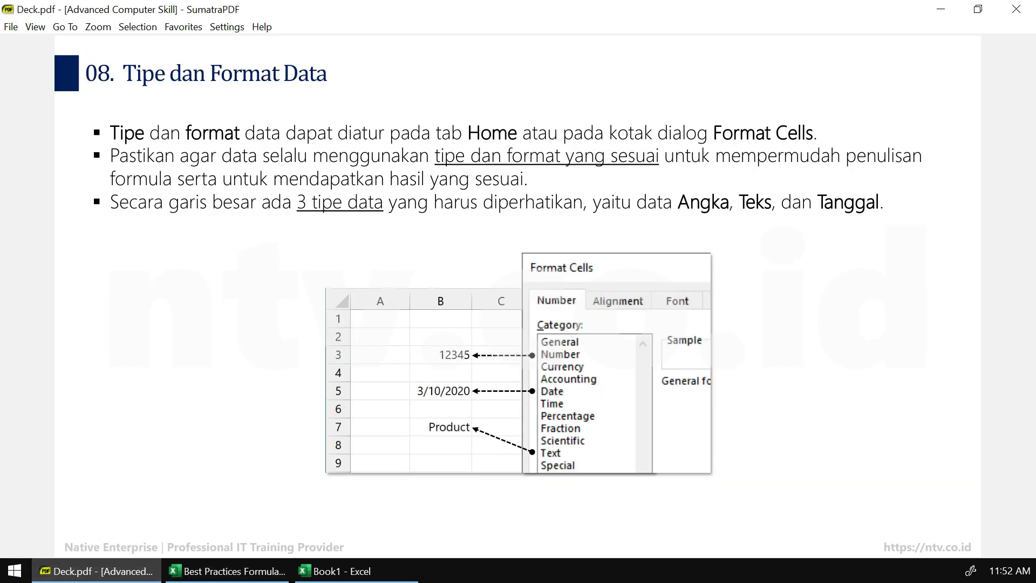
Switch to Deck.pdf in SumatraPDF and advance to slide 09, Menampilkan Formula pada Sel
click(96, 571)
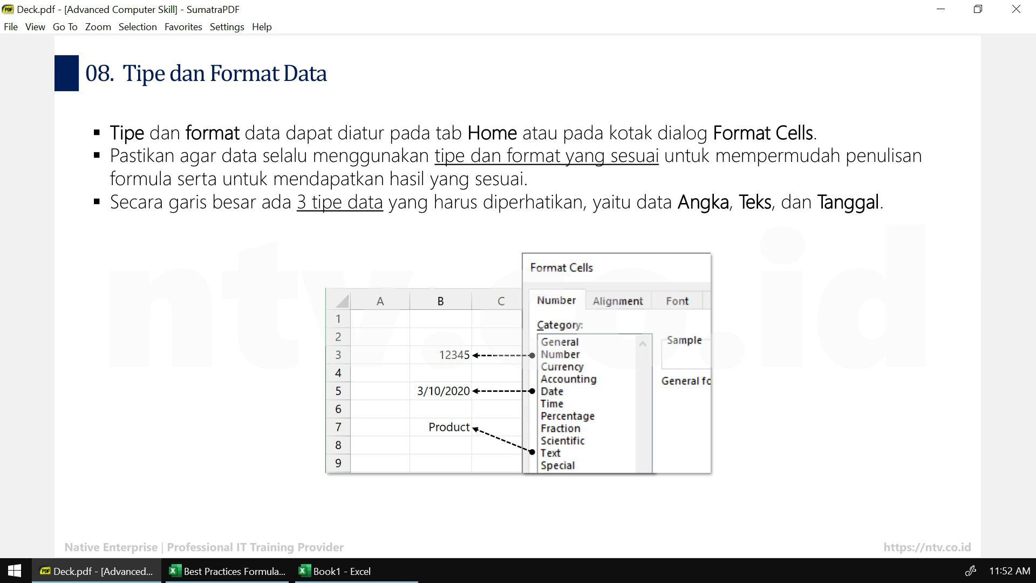
key(Right)
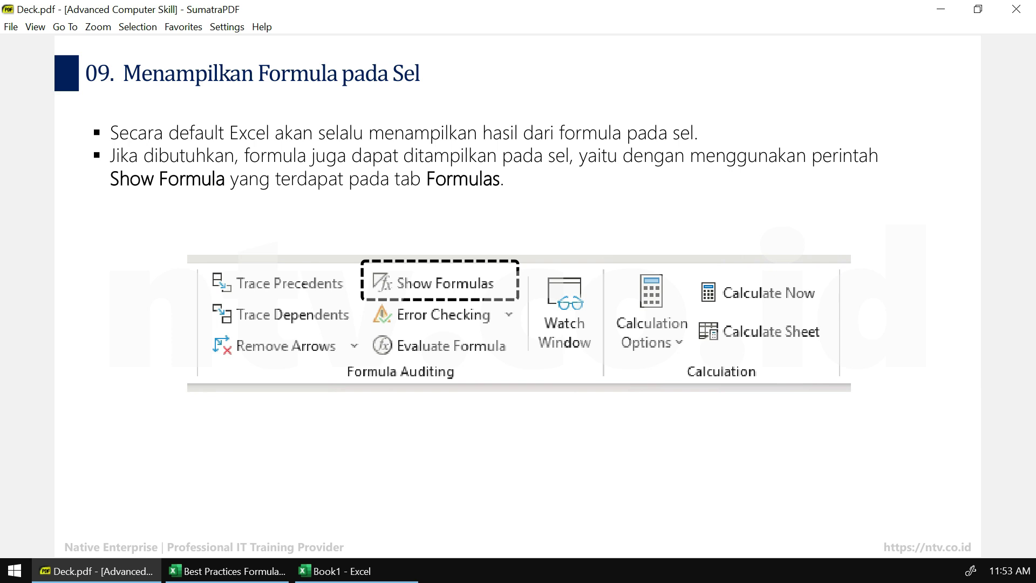
Switch to the Best Practices Formula workbook and inspect the formula behind the first Total value, E4, on the Contoh 5 sheet
click(226, 571)
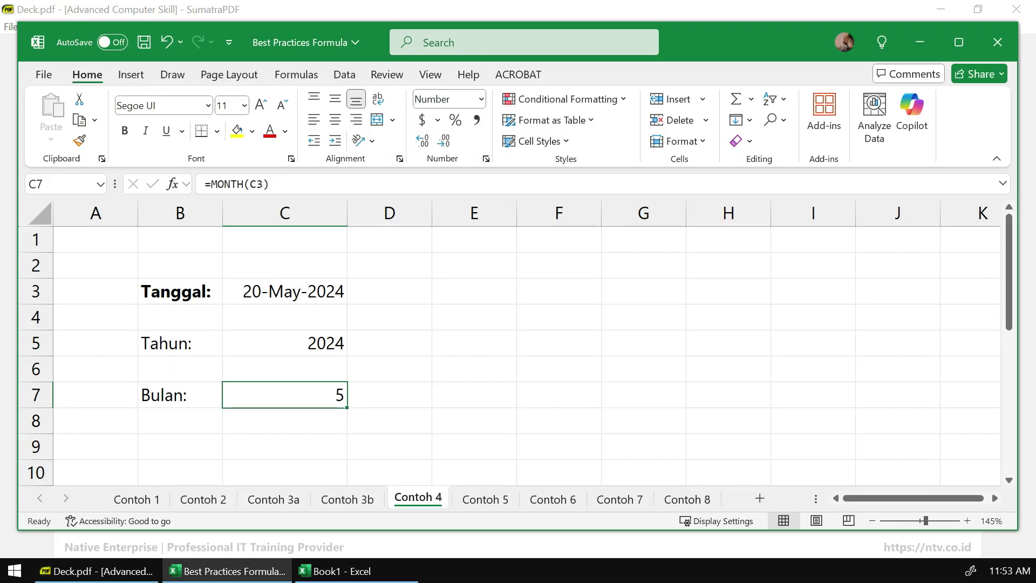
click(558, 369)
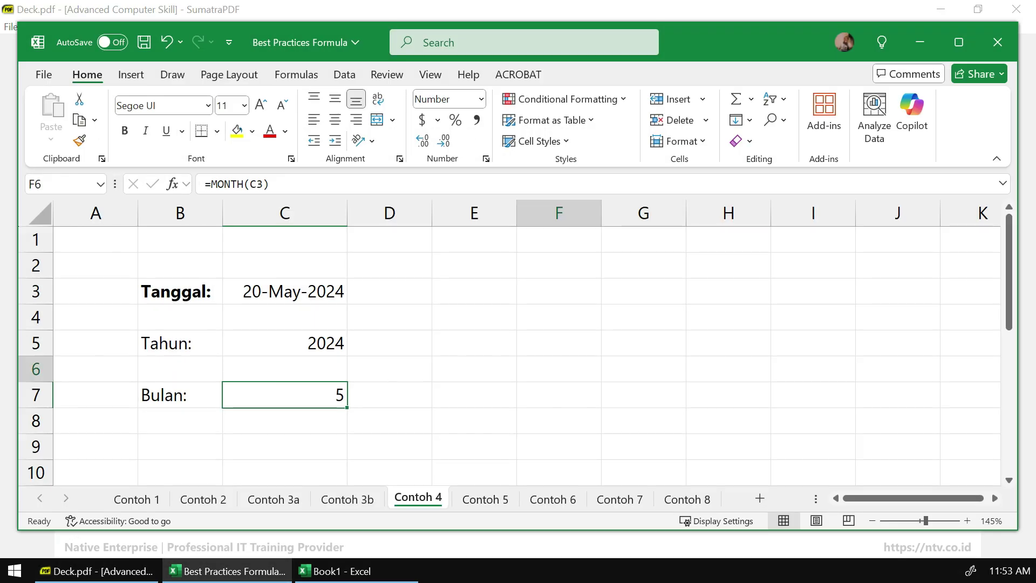
click(485, 500)
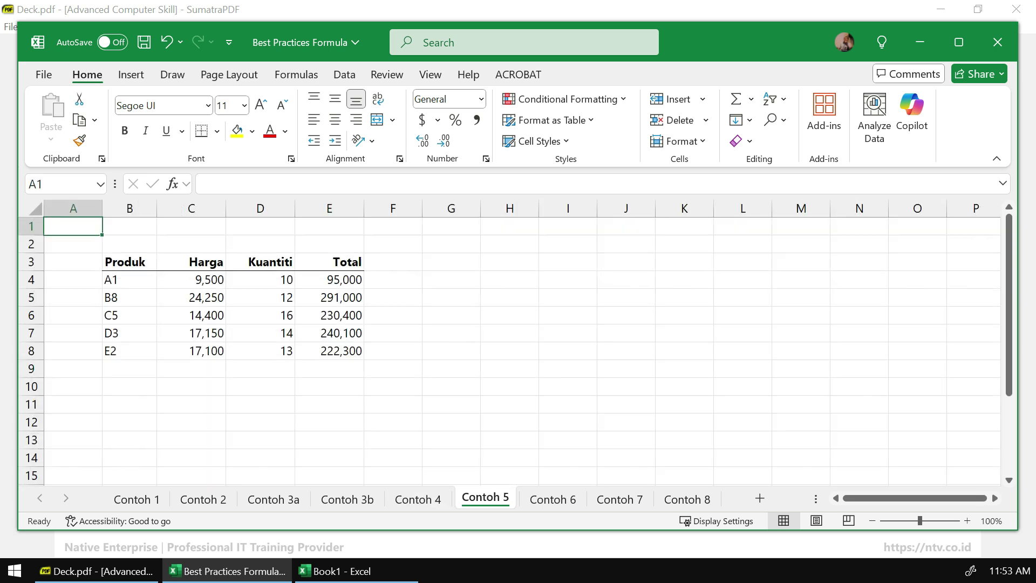
ctrl+scroll(509, 342, up, 2)
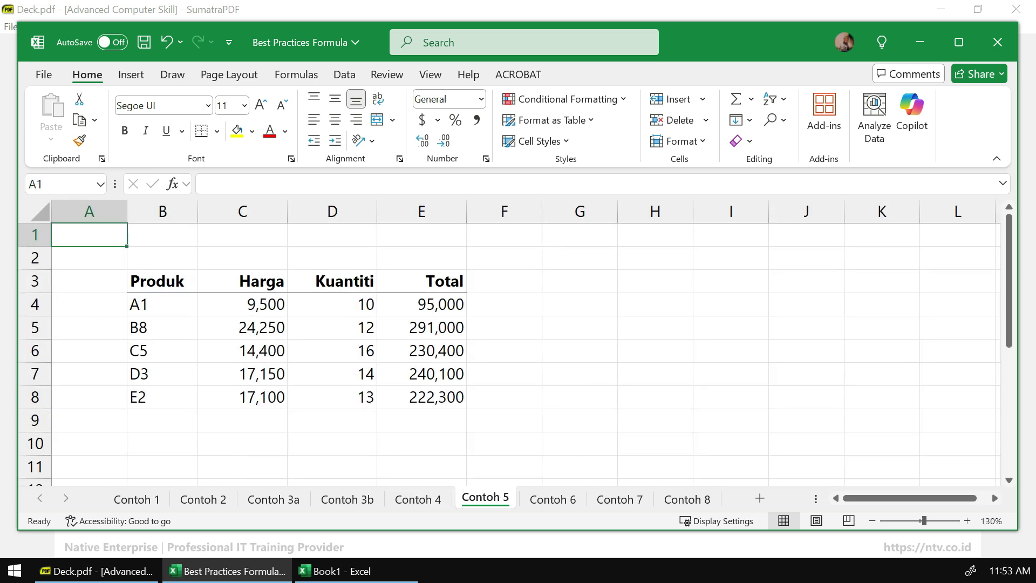
click(421, 304)
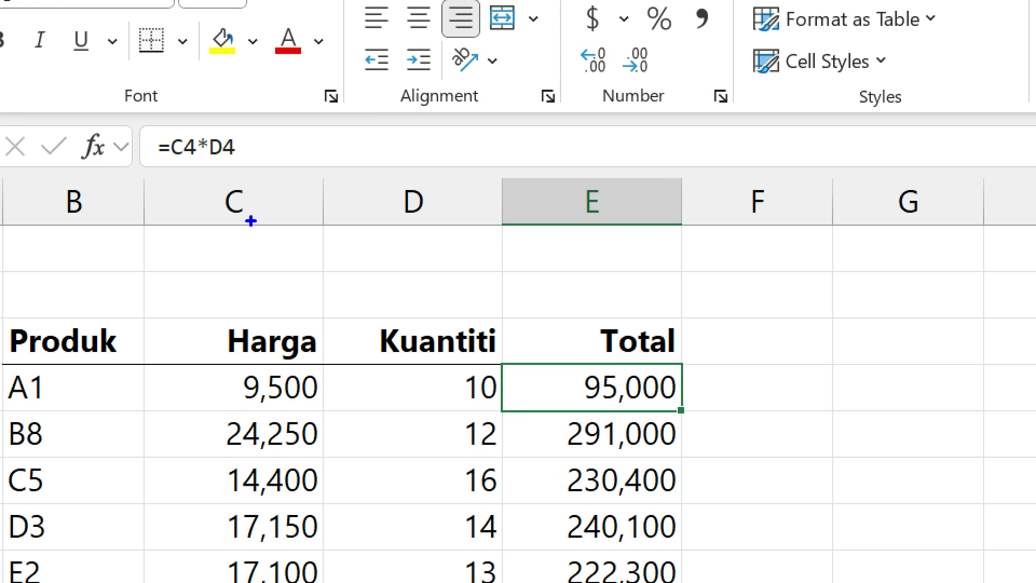
drag(193, 163, 263, 200)
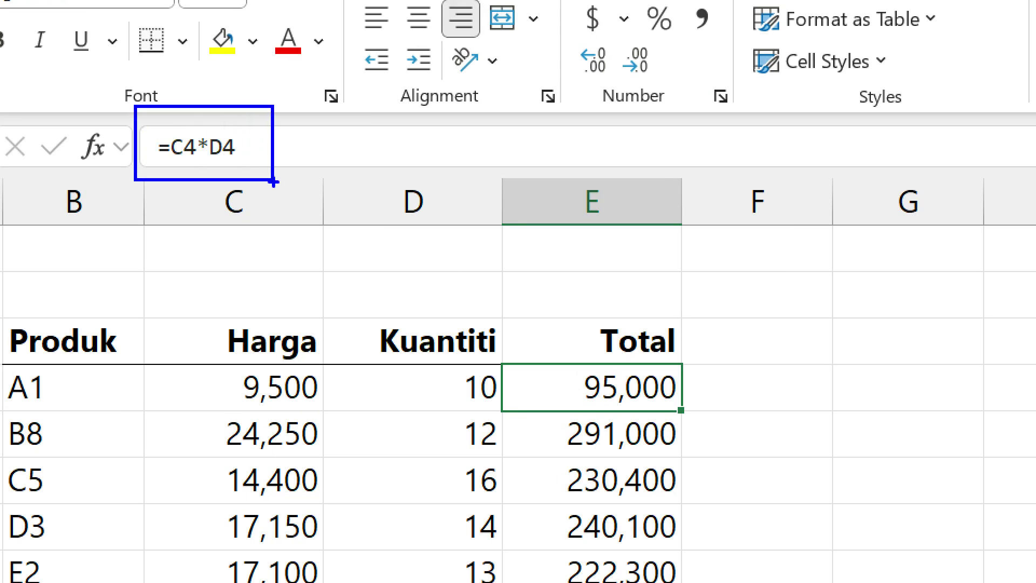
drag(539, 362, 710, 412)
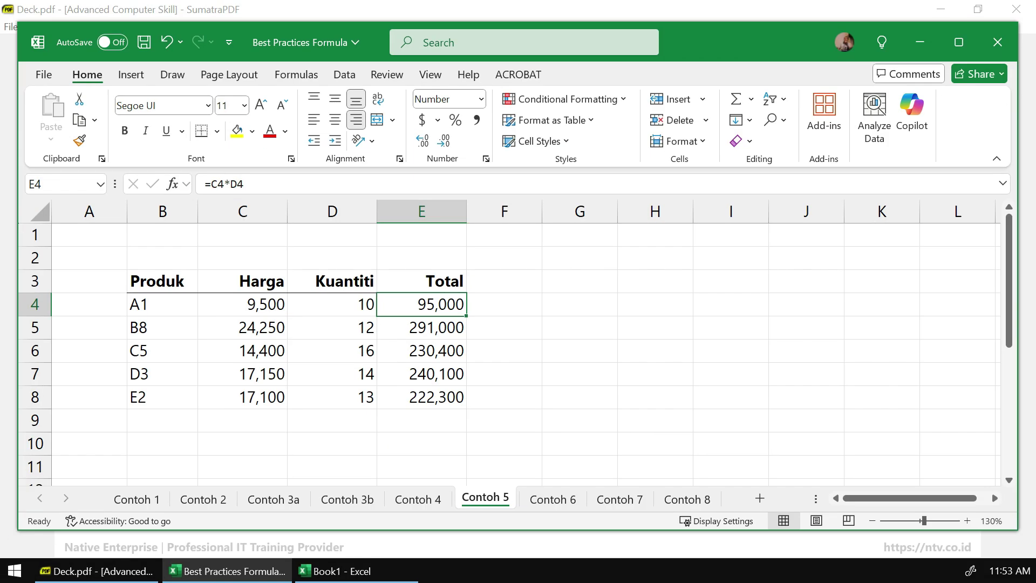
key(alt+Tab)
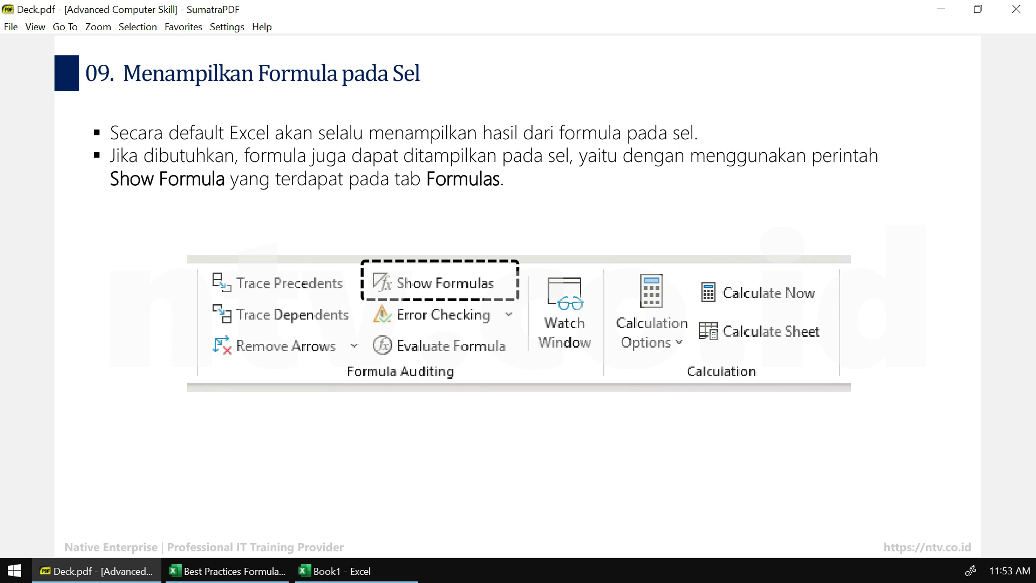
mouse_move(356, 571)
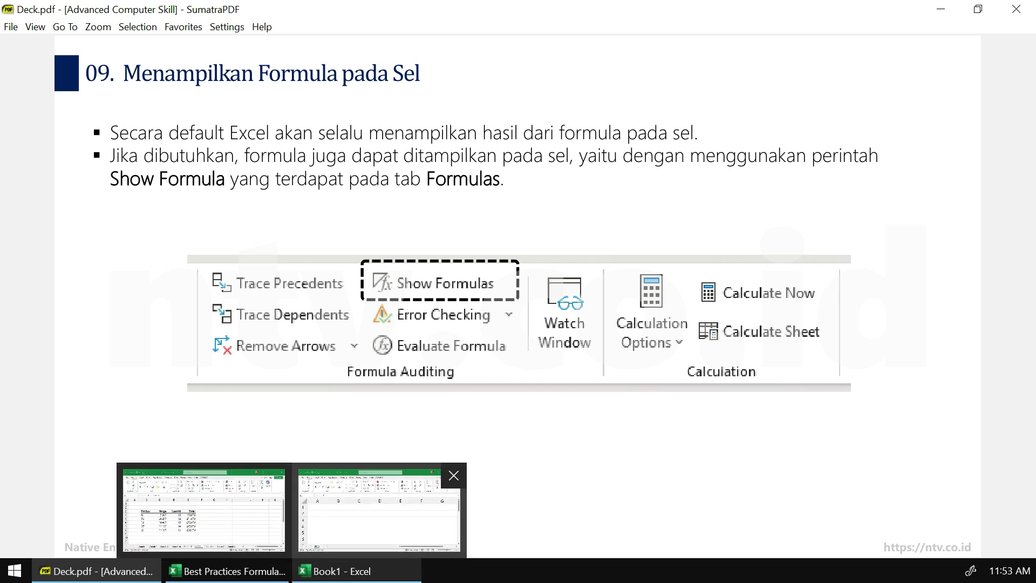
click(379, 510)
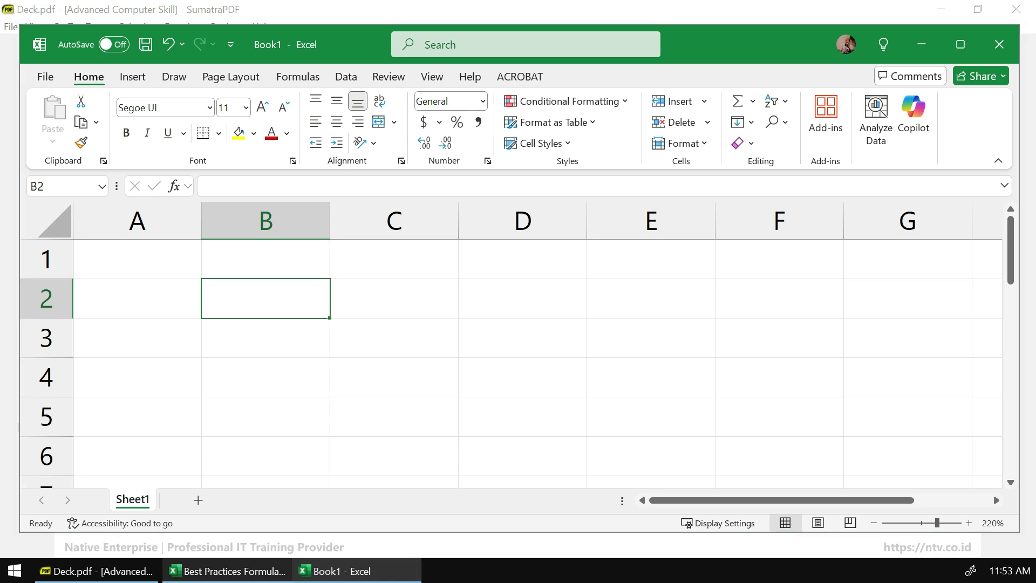
click(227, 571)
Inspect the formulas of the remaining Total cells E5 to E8 in the Contoh 5 product table
click(421, 327)
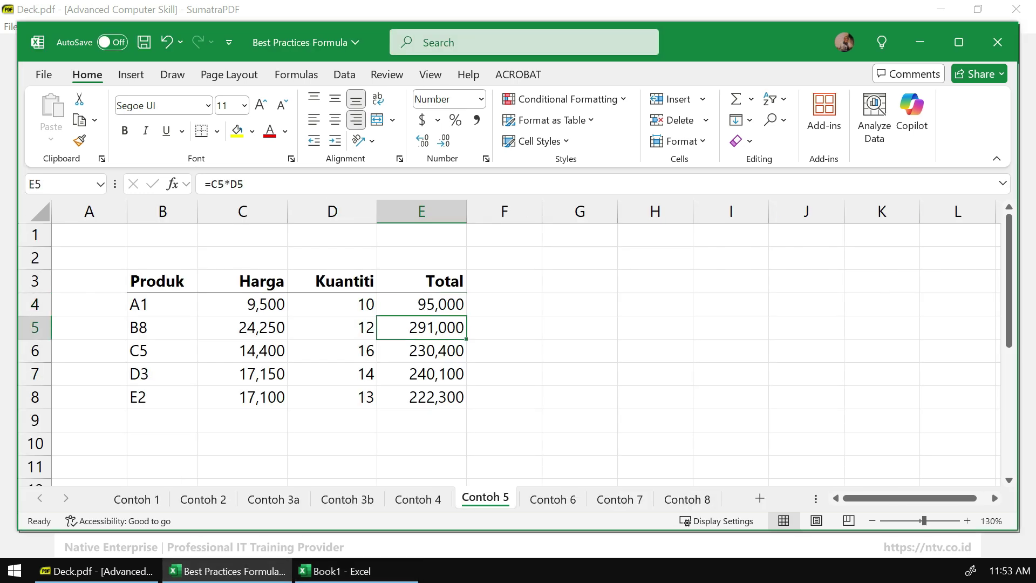
click(422, 350)
click(422, 373)
key(Down)
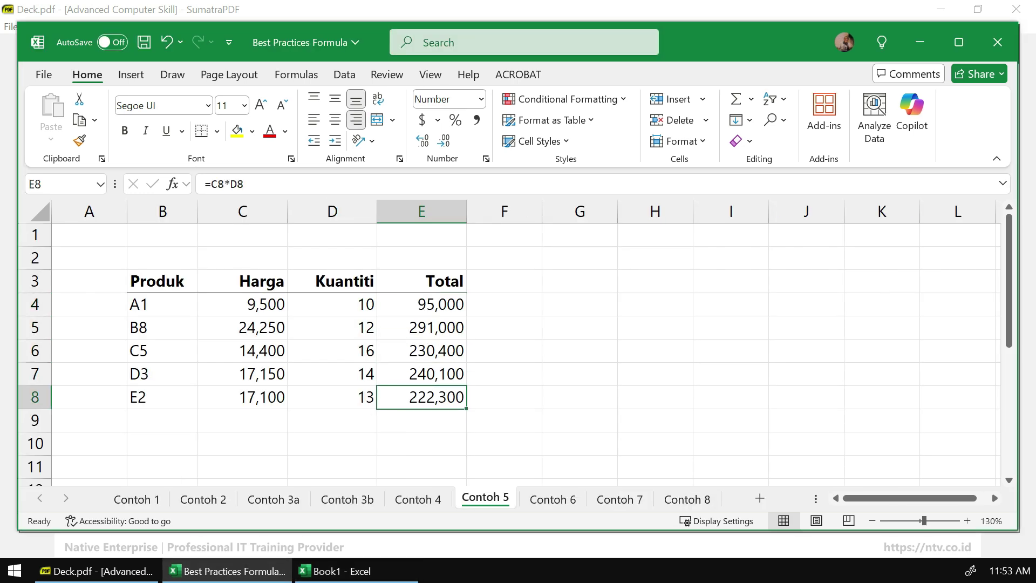
key(Up)
key(Up)
click(422, 327)
click(422, 304)
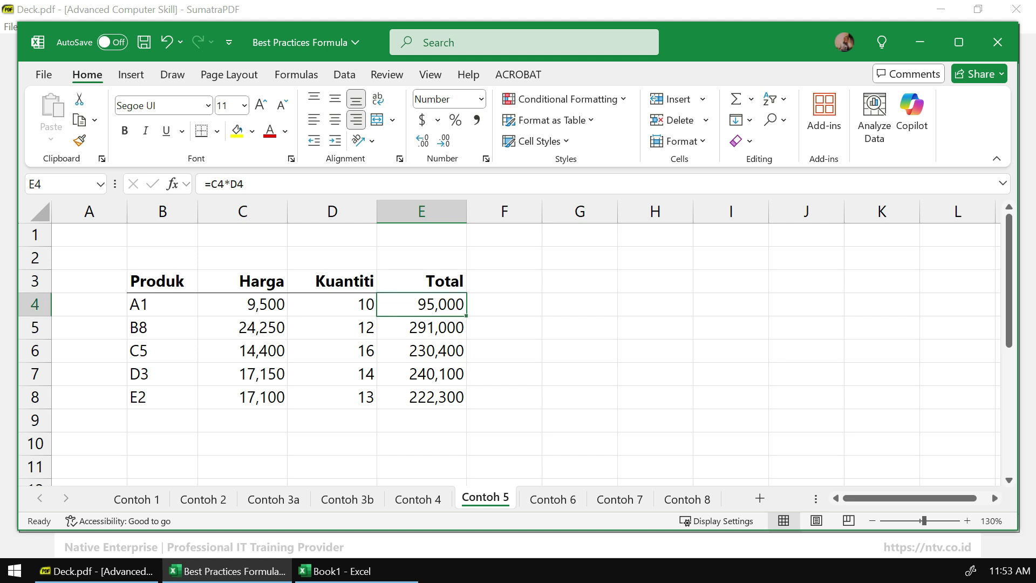
click(655, 350)
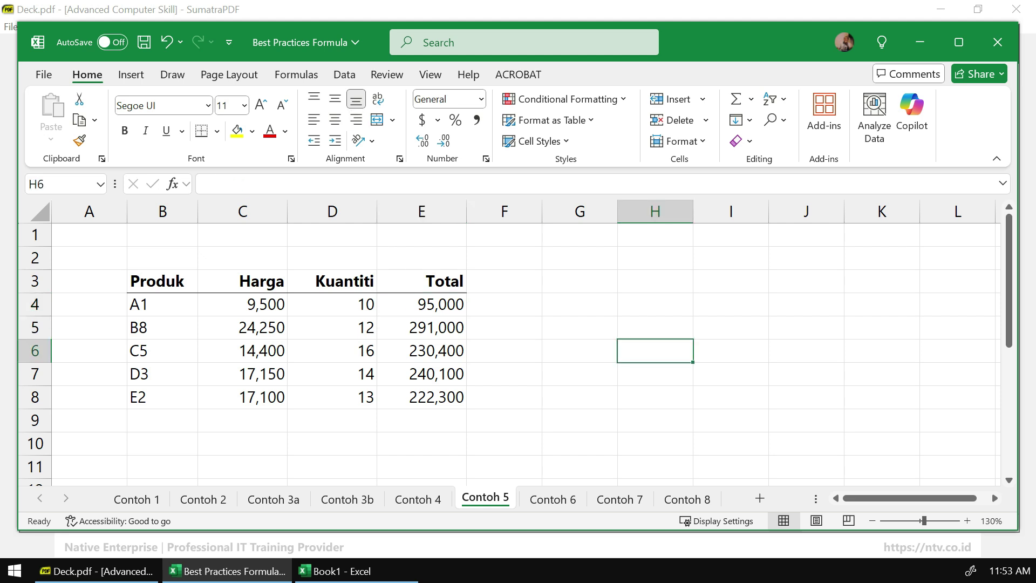
drag(100, 256, 520, 433)
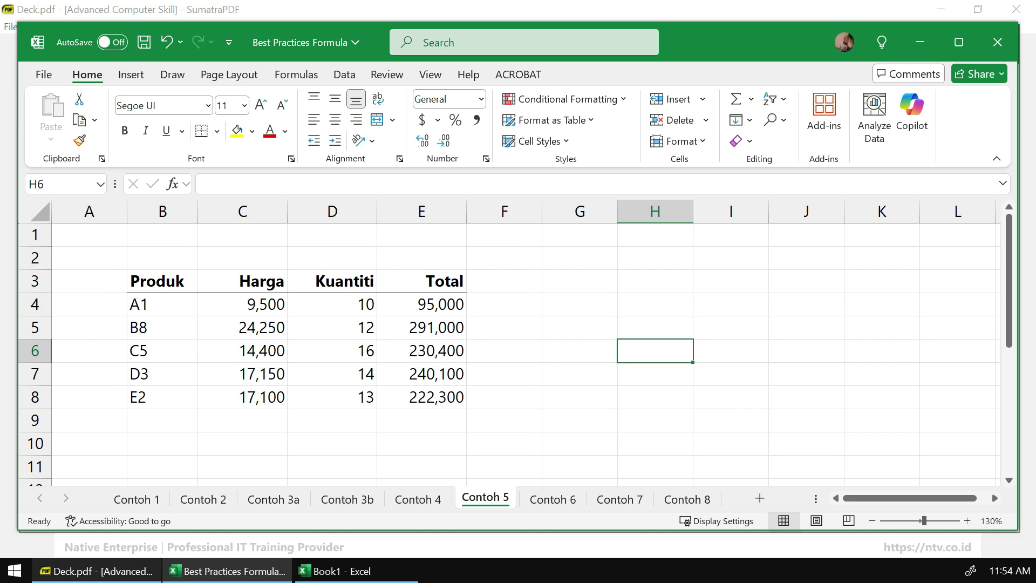
Turn on Show Formulas to display the formulas instead of the results in the Contoh 5 sheet
key(alt+Tab)
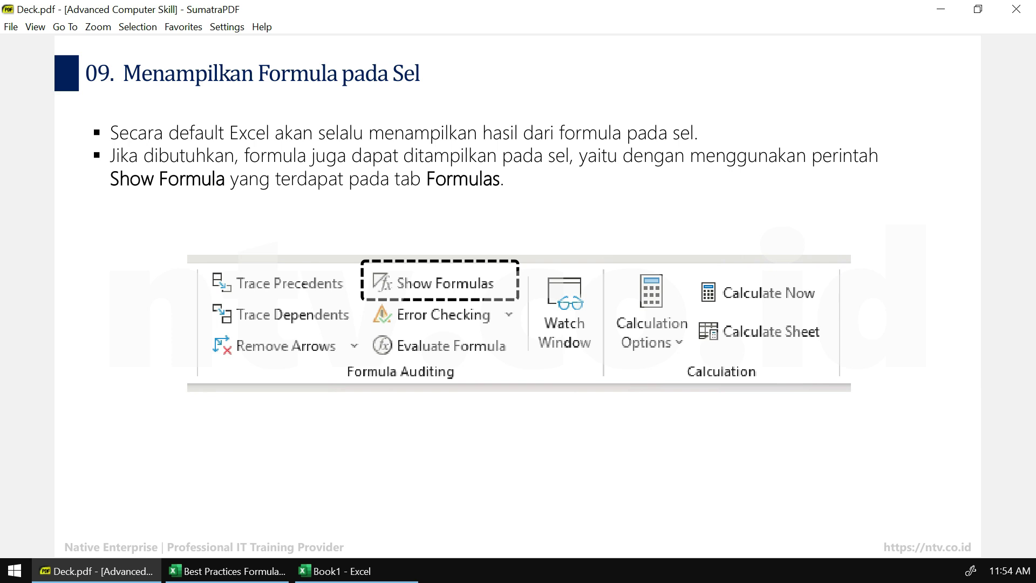
key(alt+Tab)
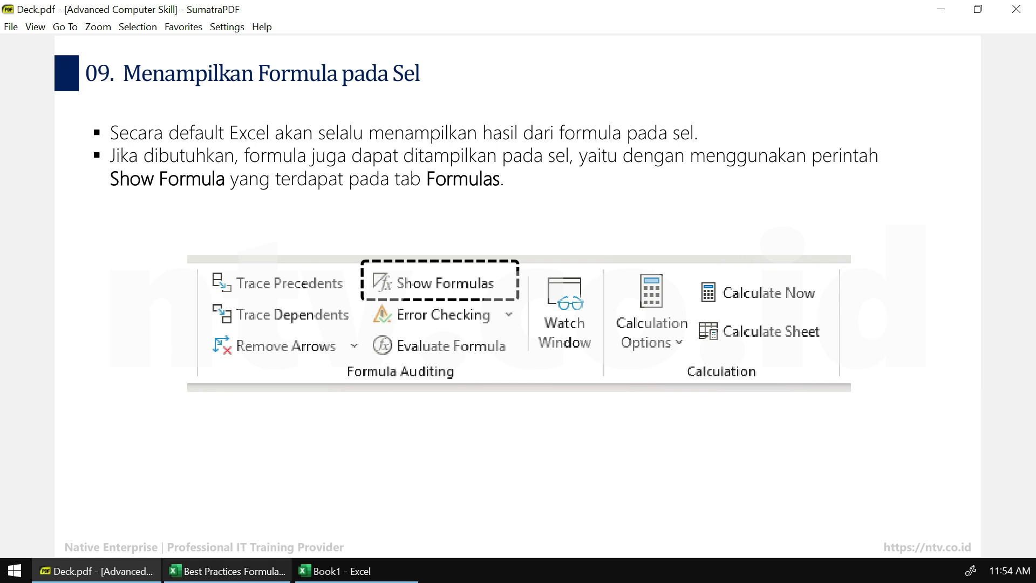
key(alt+m)
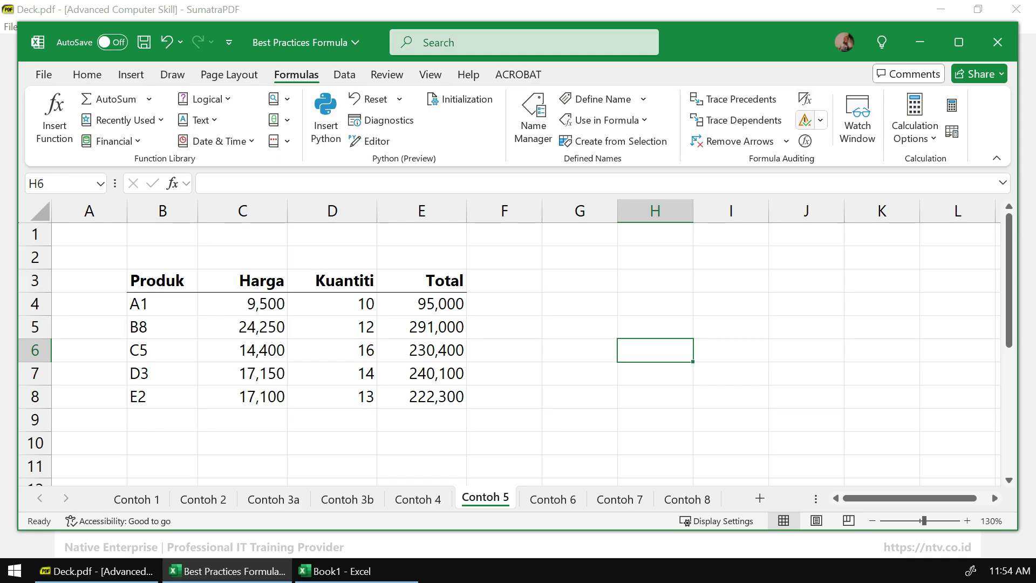
key(ctrl+grave)
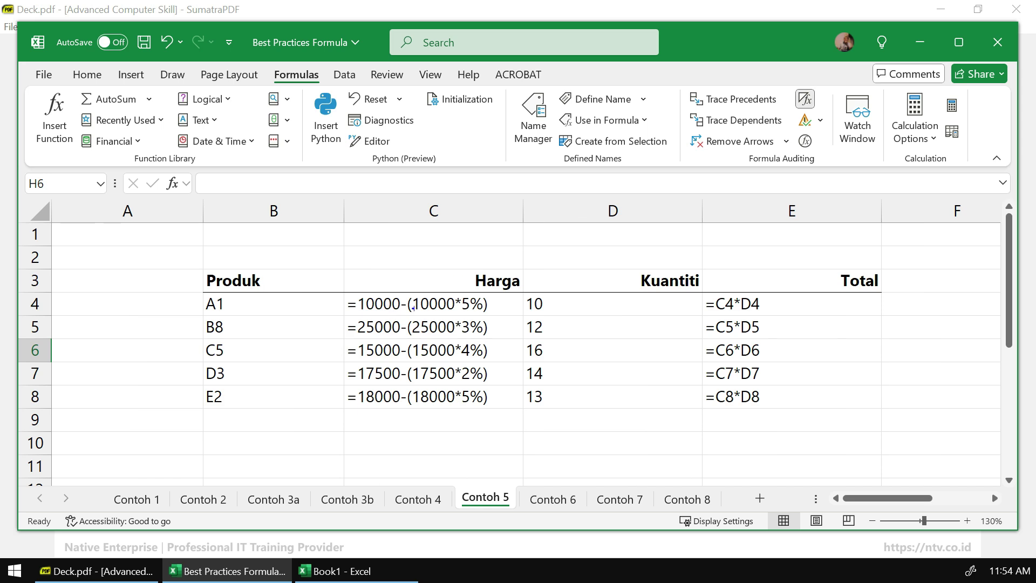
Review the formulas in the Total and Harga columns and turn Show Formulas off again
drag(698, 283, 800, 423)
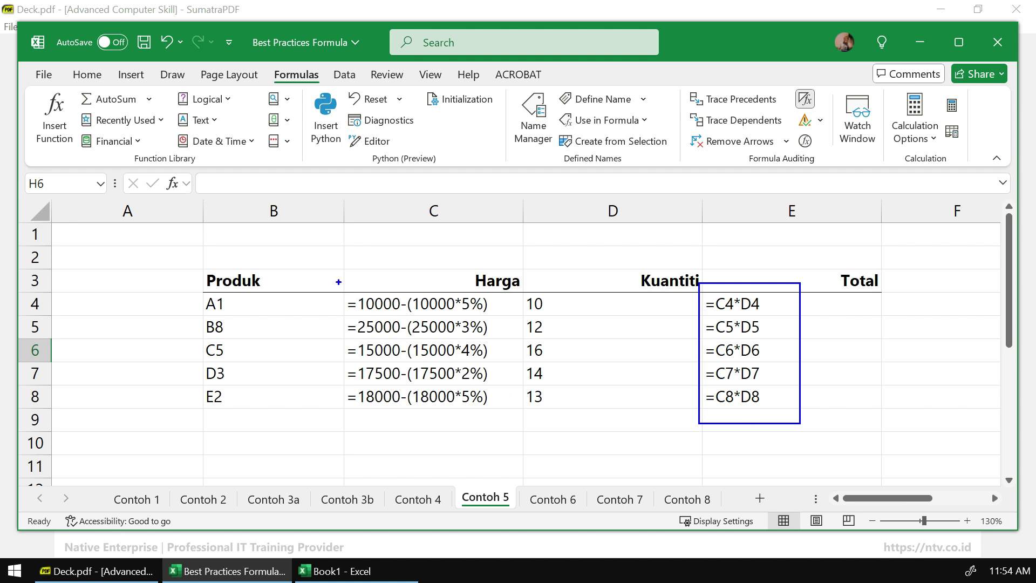
drag(339, 282, 501, 419)
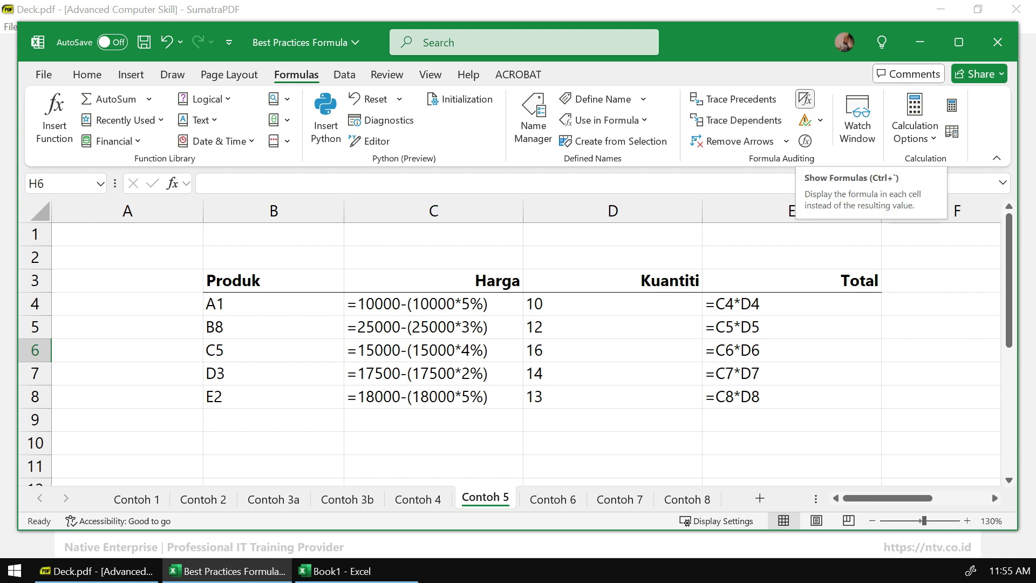
click(805, 99)
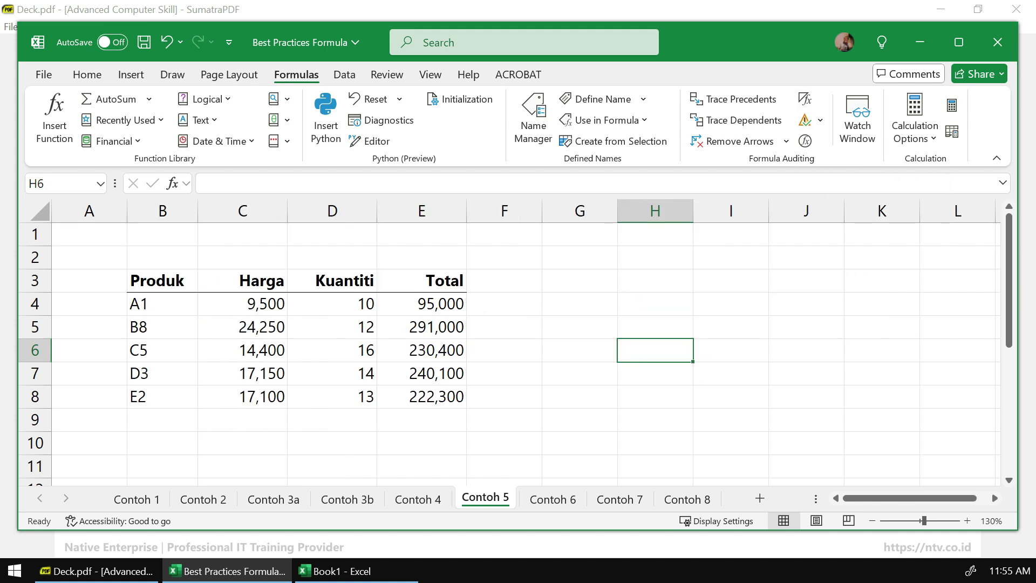
click(579, 350)
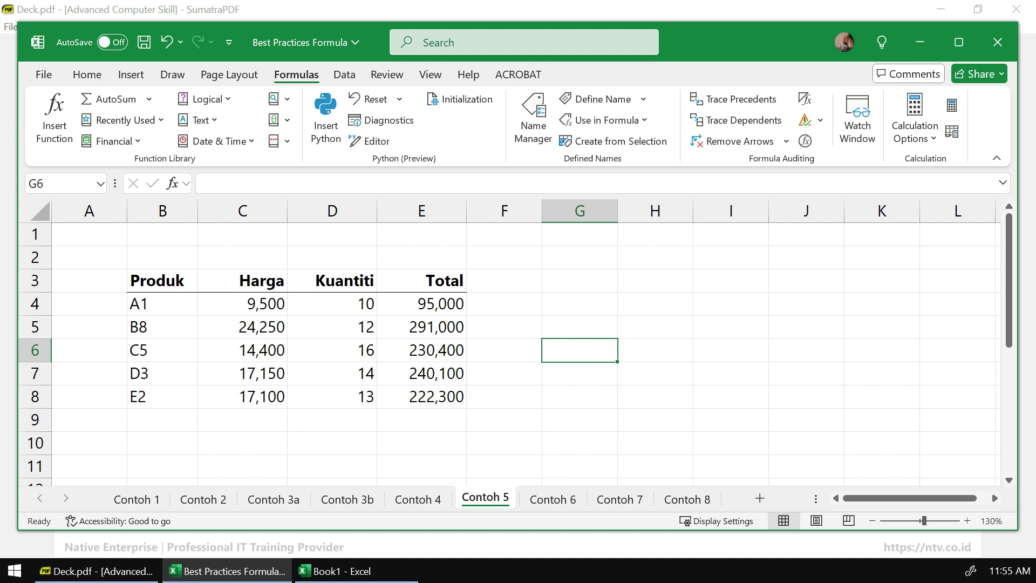
Advance the PDF deck to the Melacak Formula slide and open the Contoh 6 sheet in the Best Practices Formula workbook
key(alt+Tab)
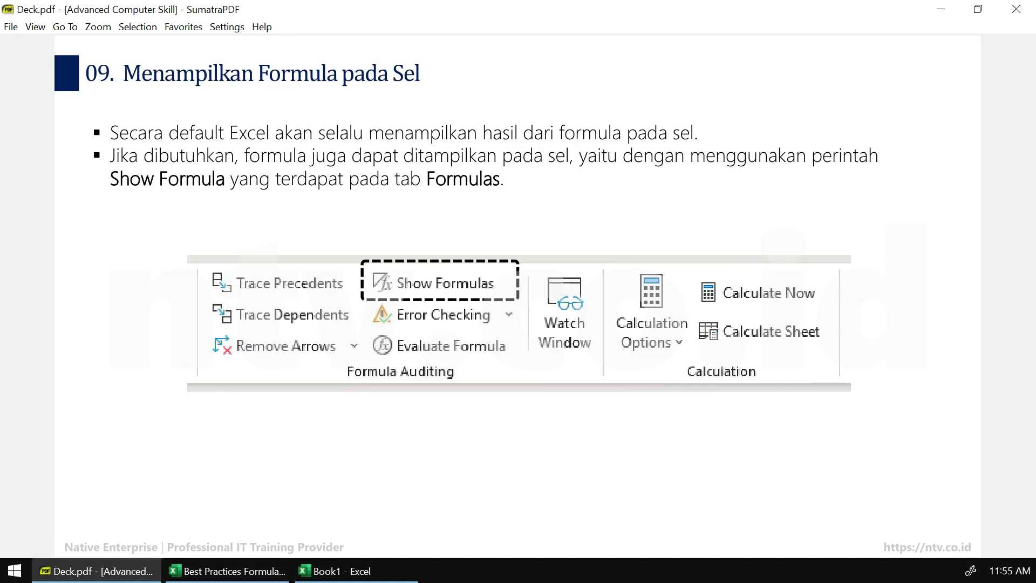
key(Right)
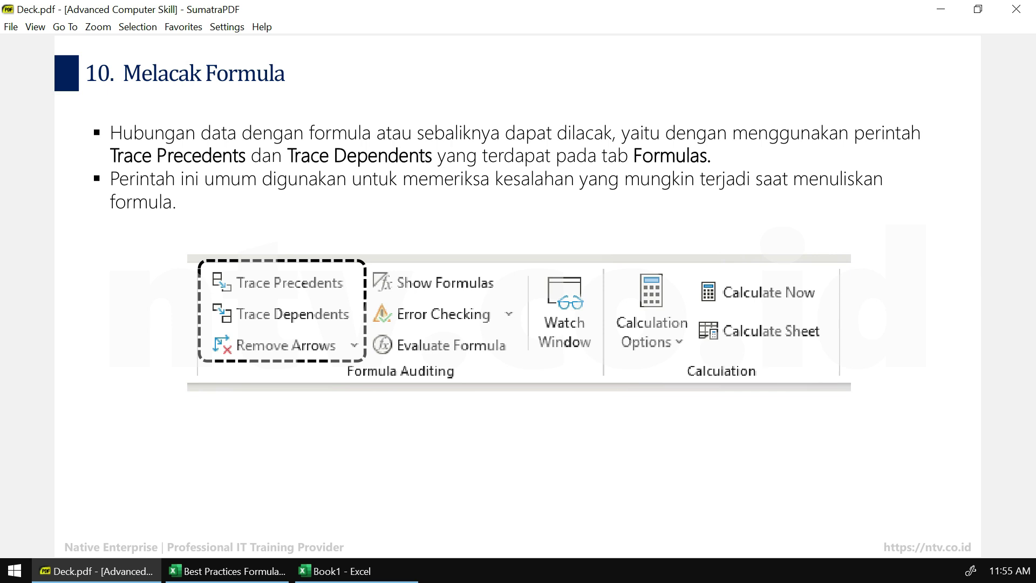
click(227, 571)
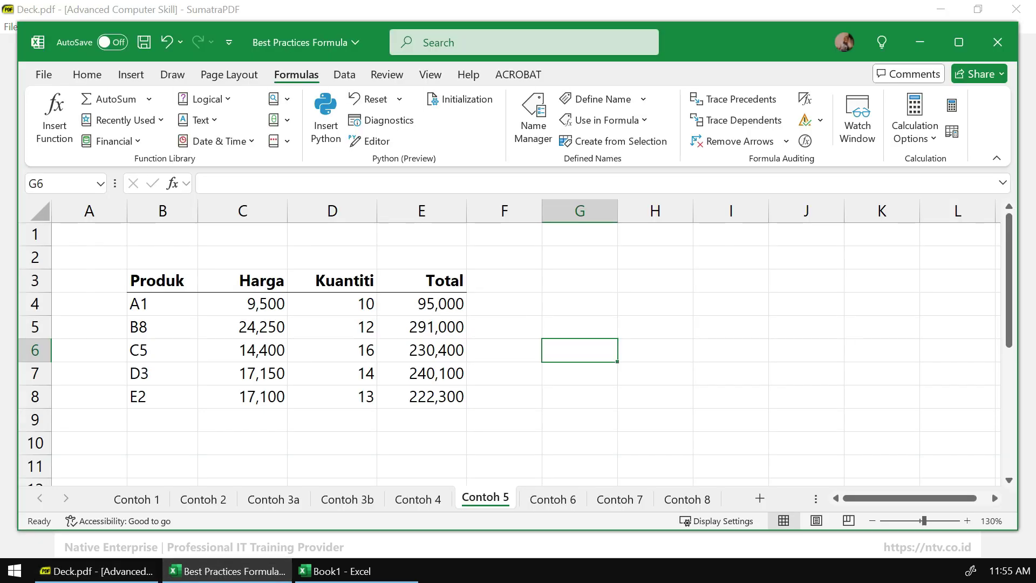
key(ctrl+Page_Down)
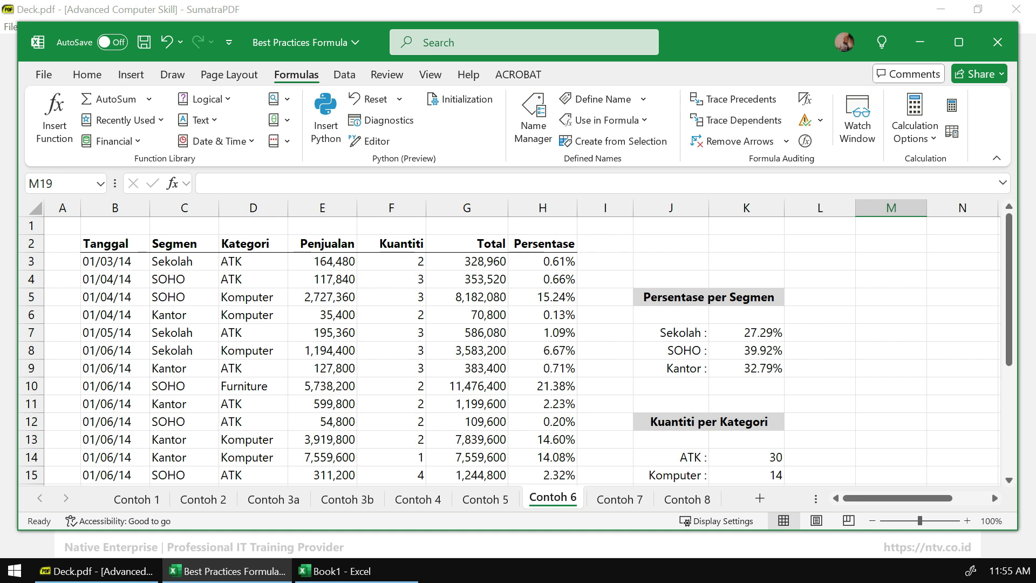
Examine the transaction table and the Persentase per Segmen and Kuantiti per Kategori summaries on the Contoh 6 sheet
scroll(509, 342, down, 2)
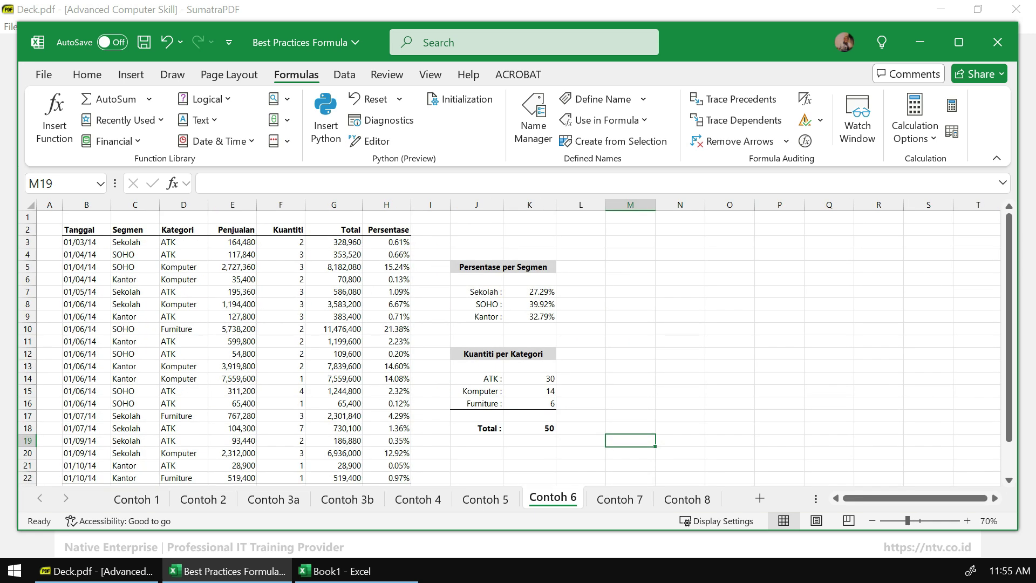
scroll(509, 342, up, 2)
scroll(509, 342, up, 2)
drag(918, 498, 885, 498)
drag(108, 243, 561, 403)
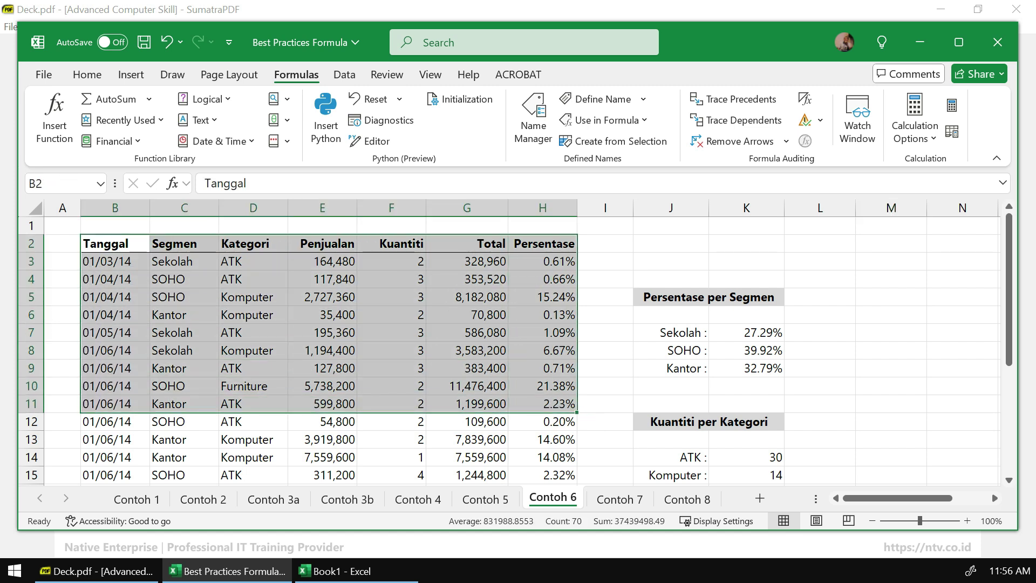
click(391, 440)
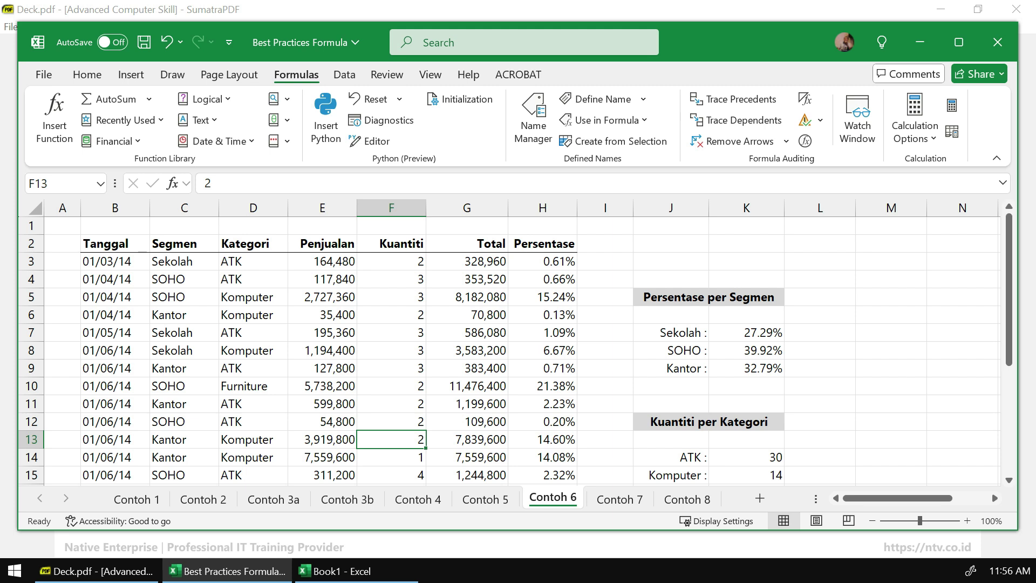
mouse_move(631, 276)
mouse_down()
mouse_move(723, 331)
mouse_move(787, 394)
mouse_up()
mouse_move(651, 398)
mouse_down()
mouse_move(766, 432)
mouse_move(776, 465)
mouse_up()
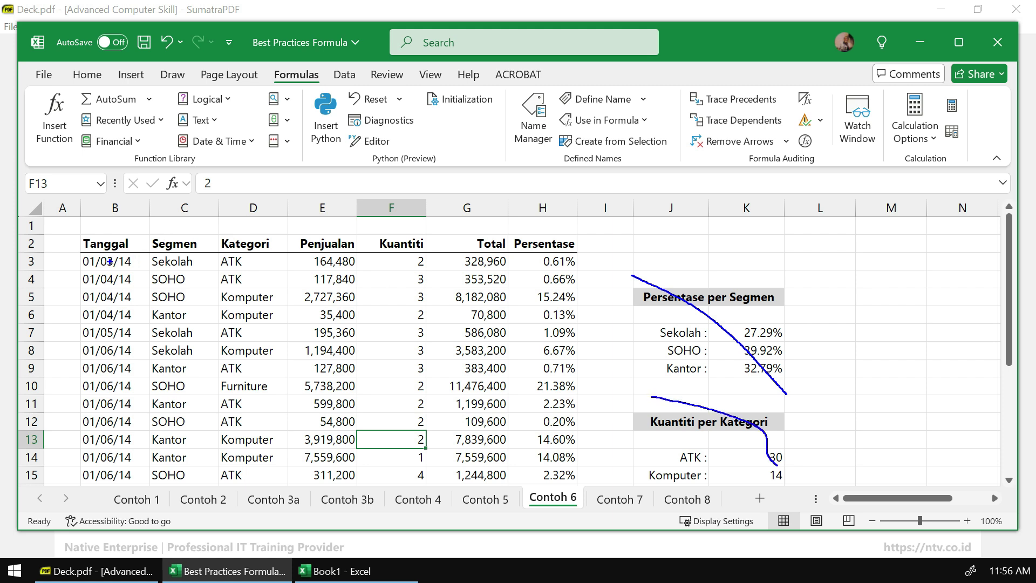
mouse_move(79, 239)
mouse_down()
mouse_move(385, 359)
mouse_move(567, 480)
mouse_up()
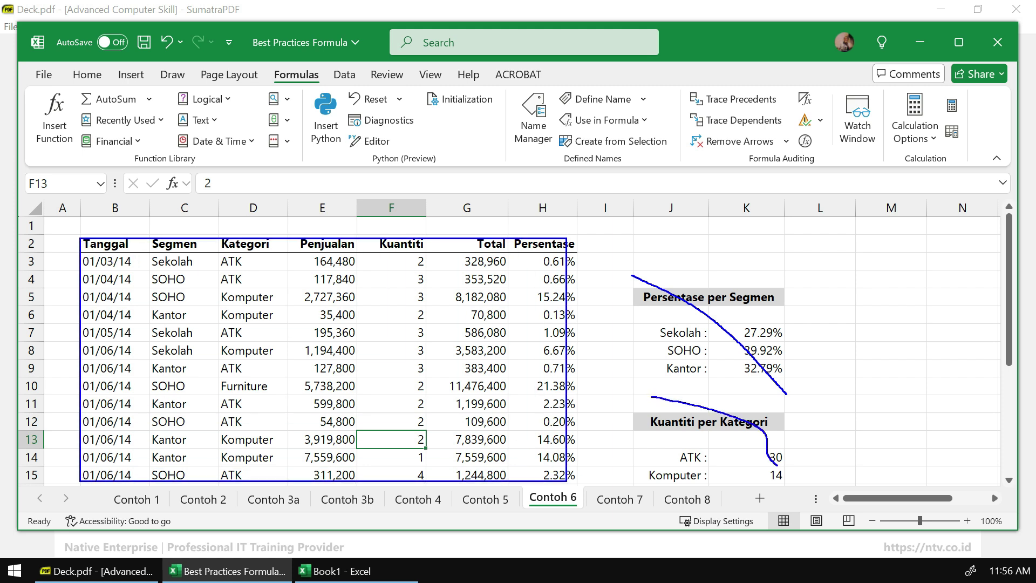
key(Escape)
scroll(795, 402, down, 2)
scroll(795, 402, up, 2)
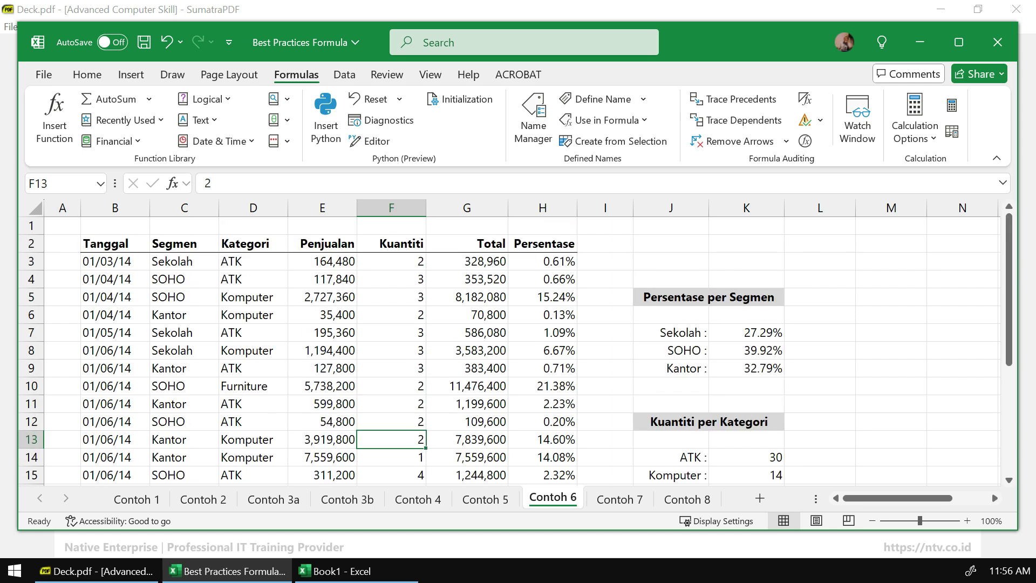
Inspect the Total Transaksi formula in cell G24 below the transaction table
scroll(518, 345, down, 4)
click(467, 422)
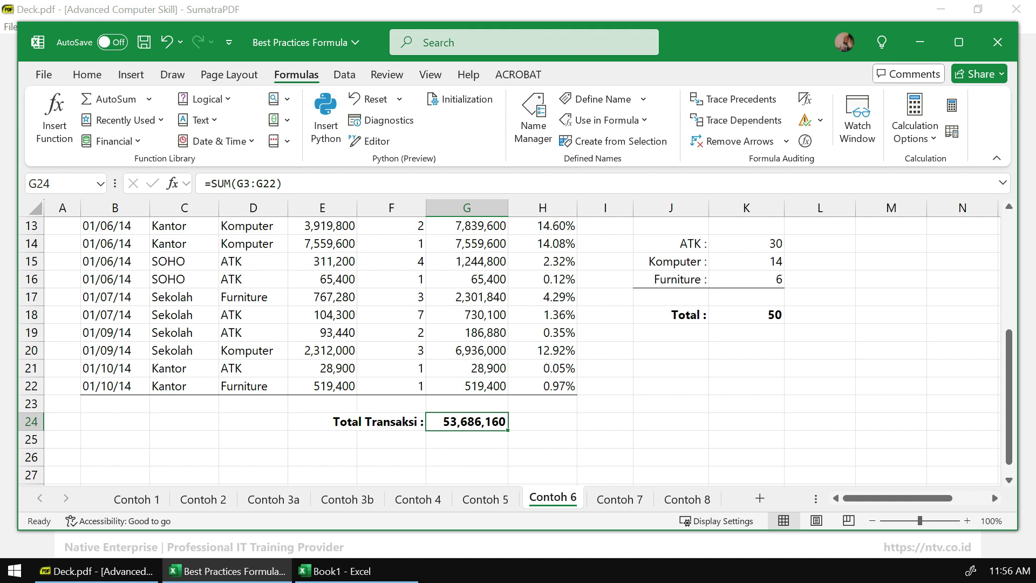
scroll(518, 345, up, 4)
scroll(518, 345, down, 5)
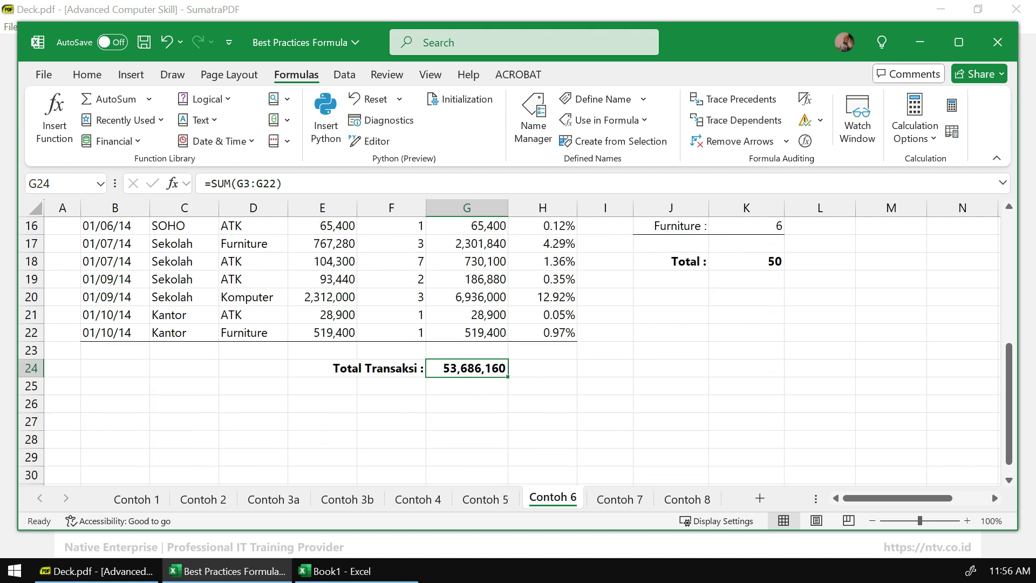
Examine the Total column and the cell range referenced by the Total Transaksi formula in G24
scroll(518, 346, up, 5)
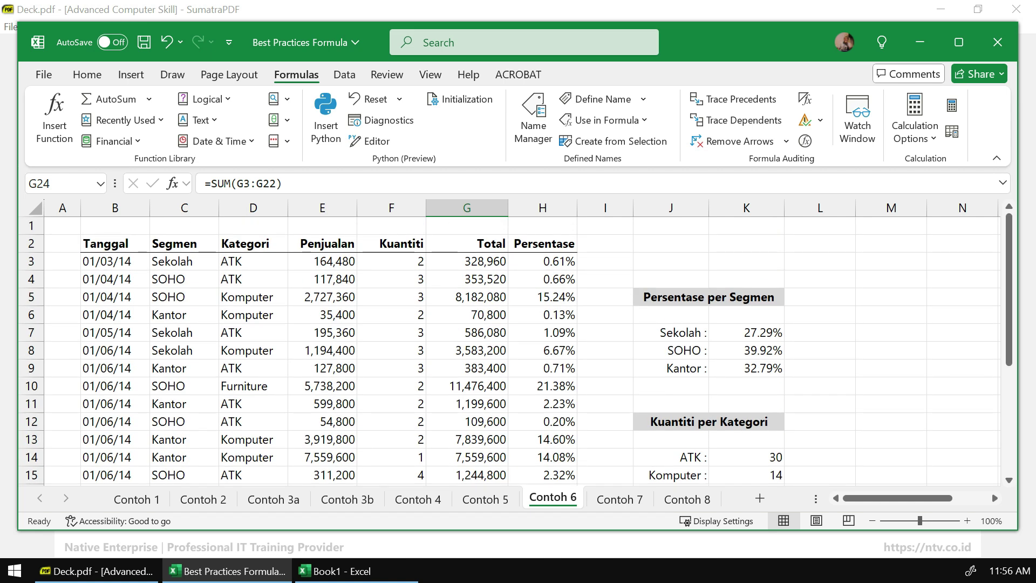
drag(467, 261, 467, 423)
click(605, 386)
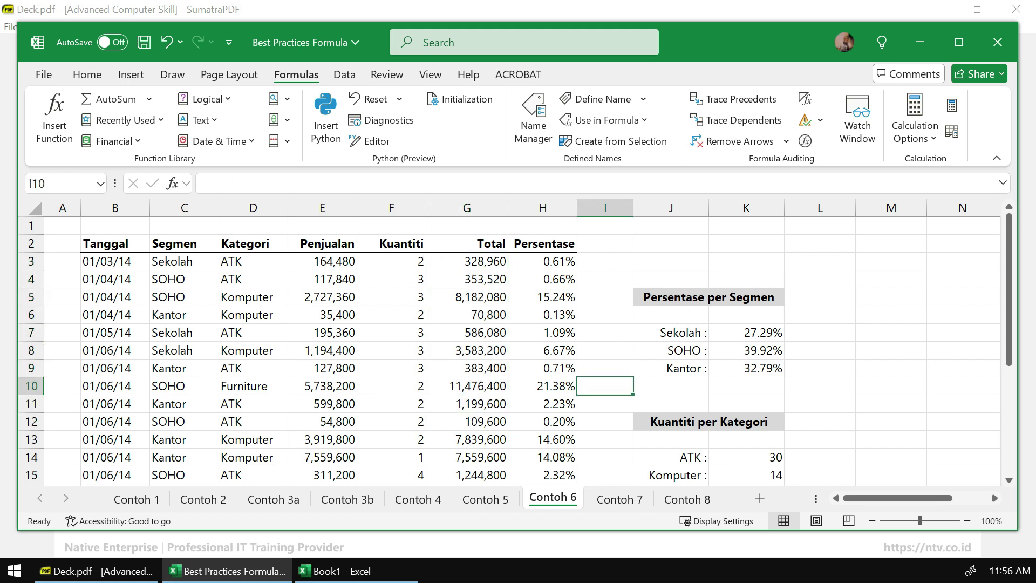
scroll(518, 346, down, 3)
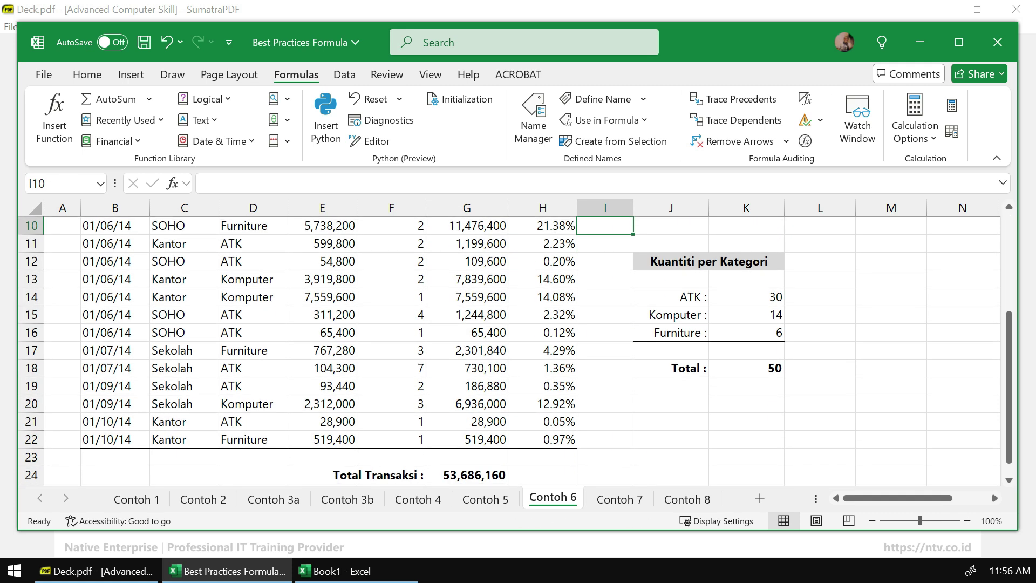
scroll(515, 350, down, 1)
click(467, 422)
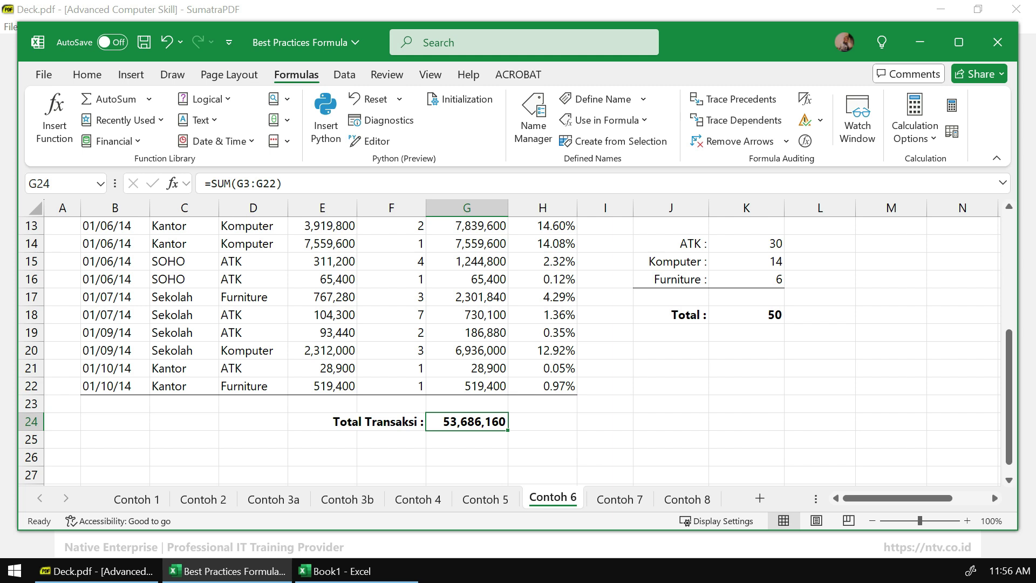
key(F2)
drag(458, 405, 542, 441)
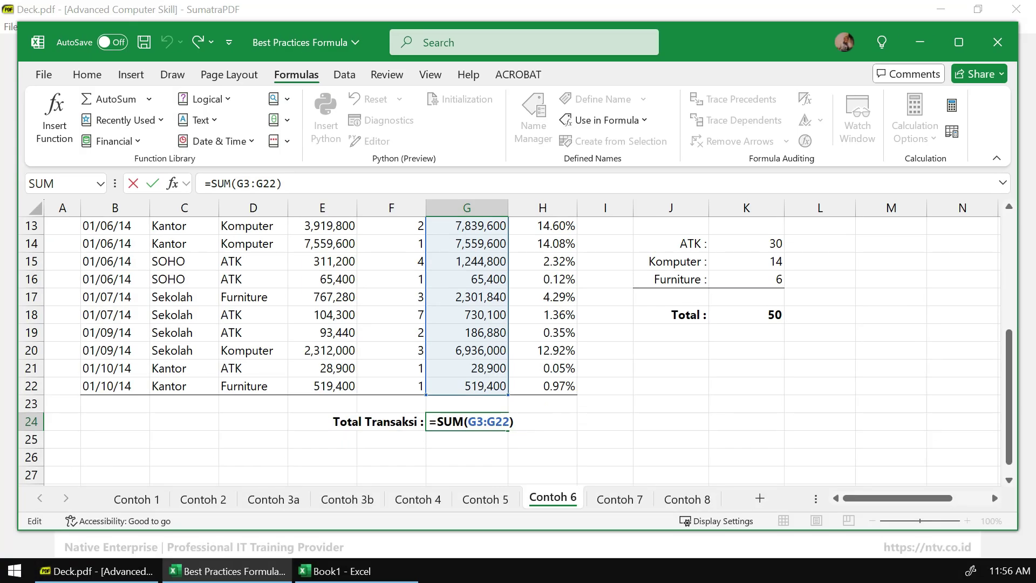
key(ctrl+Return)
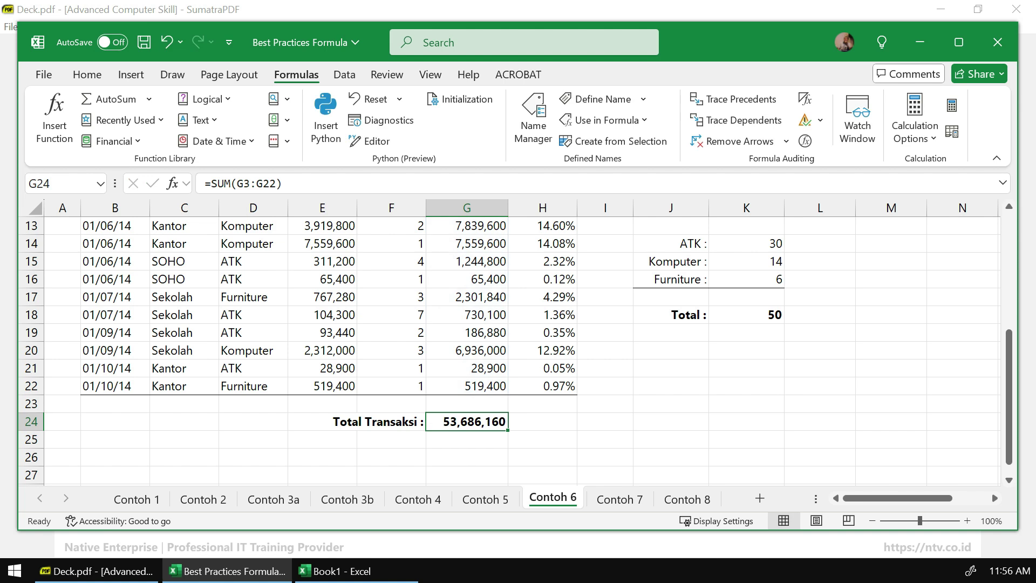
Check the Melacak Formula slide in the PDF deck, minimise the viewer, and review the Total column on Contoh 6
key(alt+Tab)
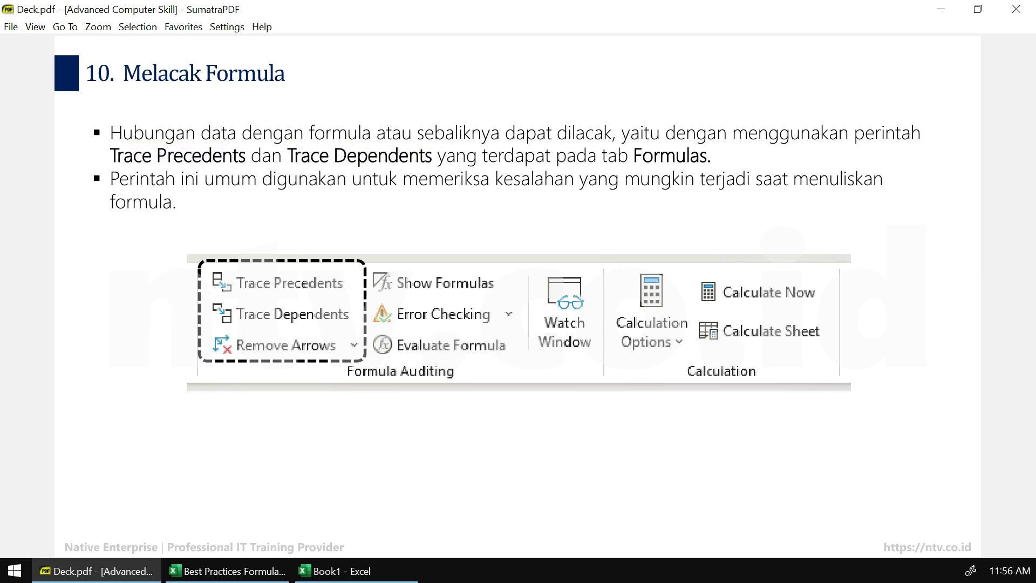
click(941, 9)
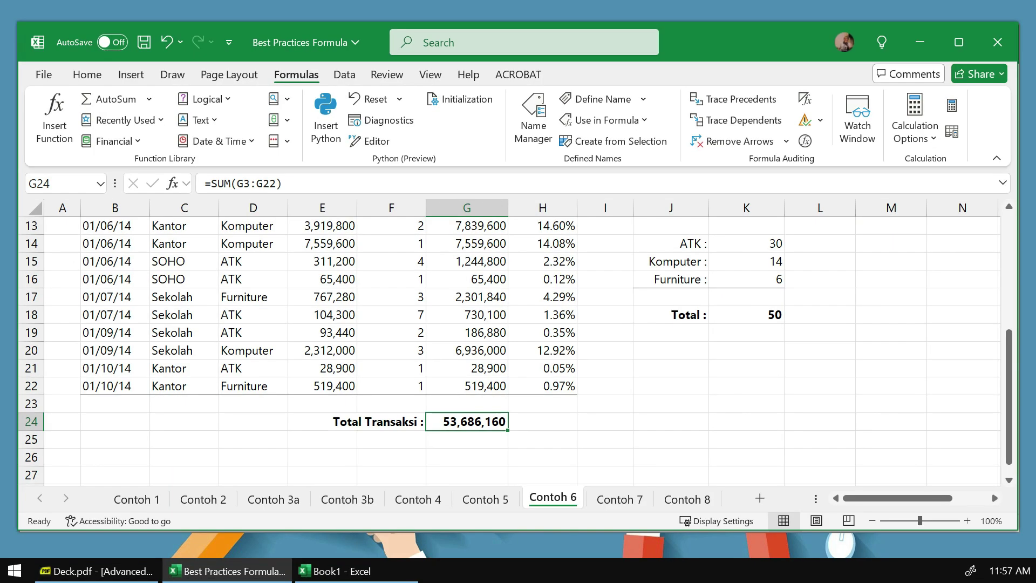
click(542, 439)
click(467, 422)
scroll(513, 345, up, 4)
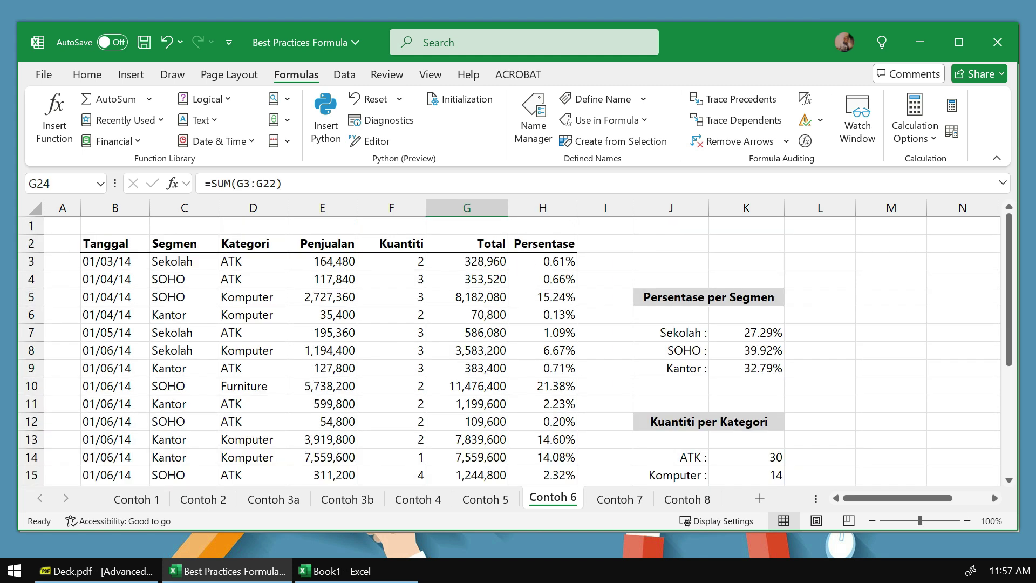
scroll(512, 346, down, 4)
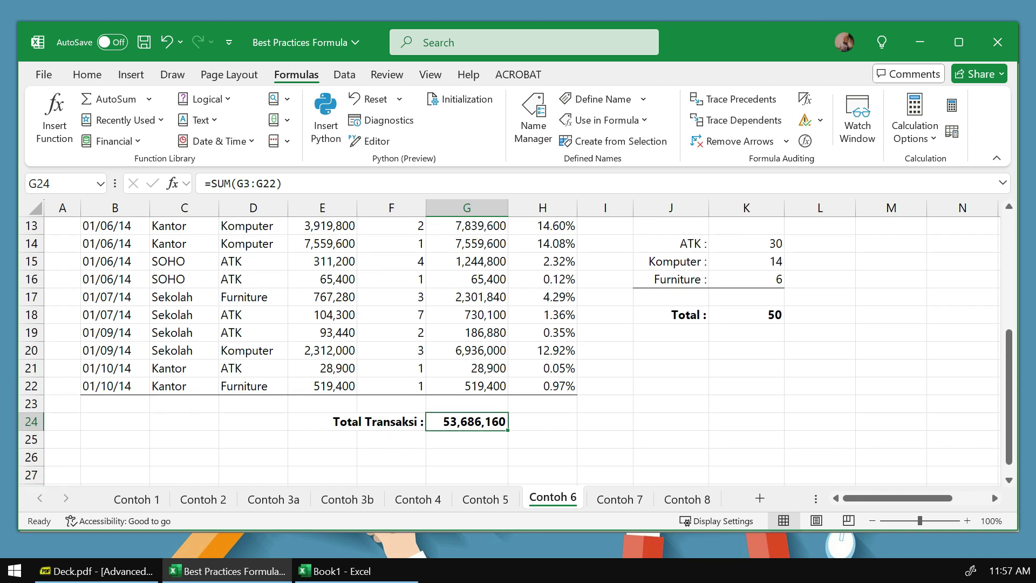
Trace the direct precedents of the Total Transaksi cell G24 and follow the arrow along the Total column
click(605, 422)
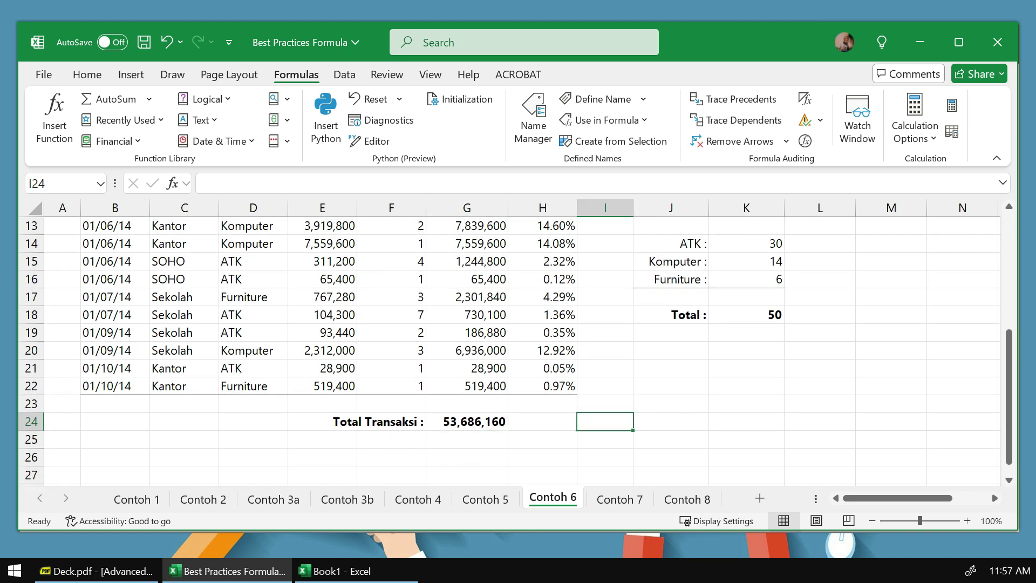
click(467, 422)
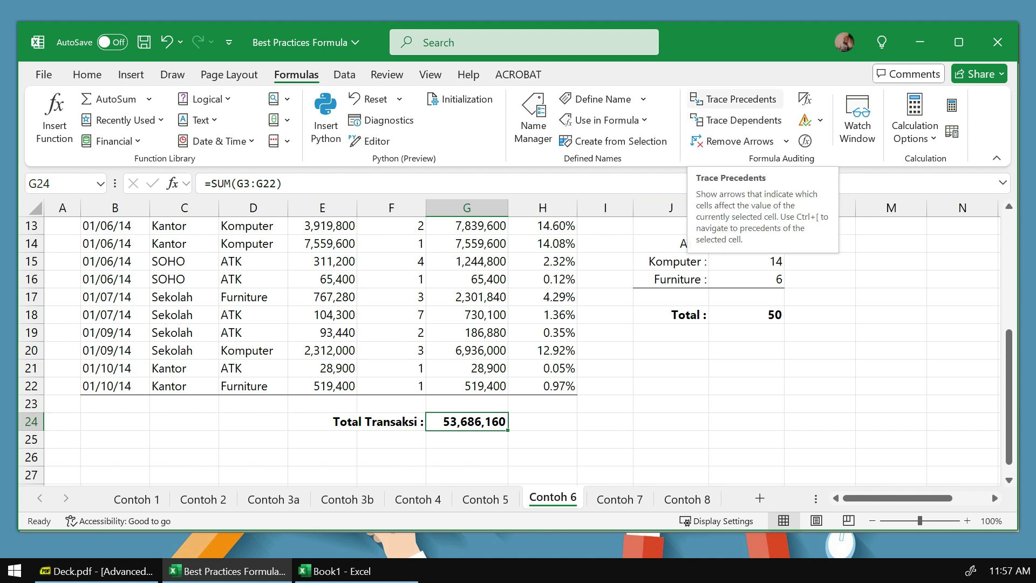
click(734, 98)
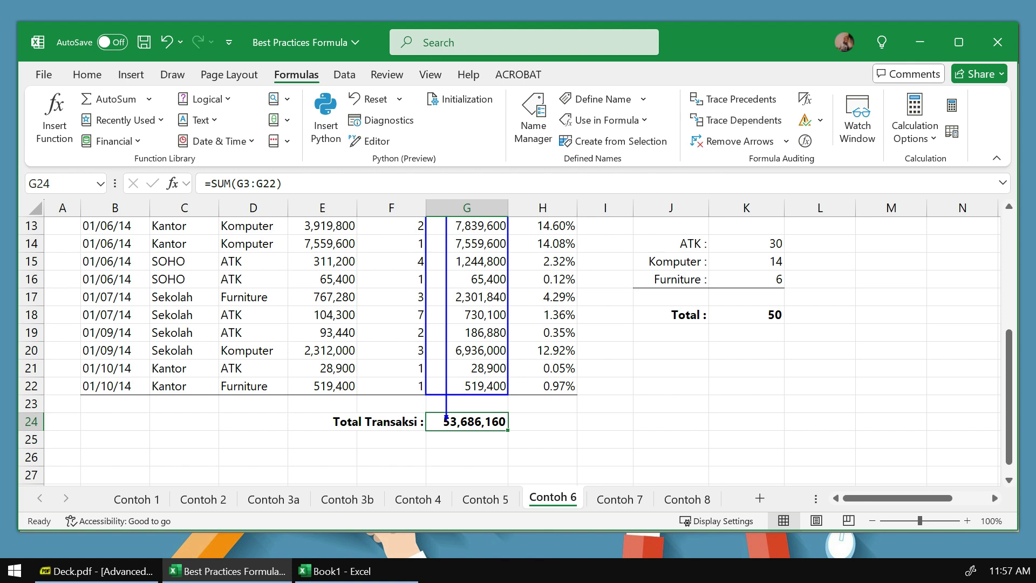
scroll(508, 340, down, 2)
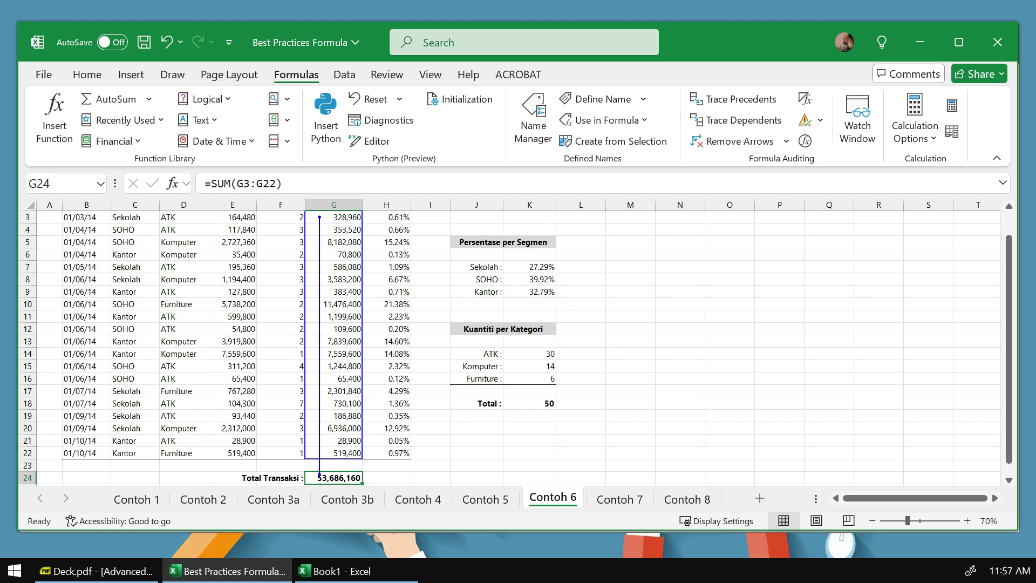
scroll(507, 346, up, 1)
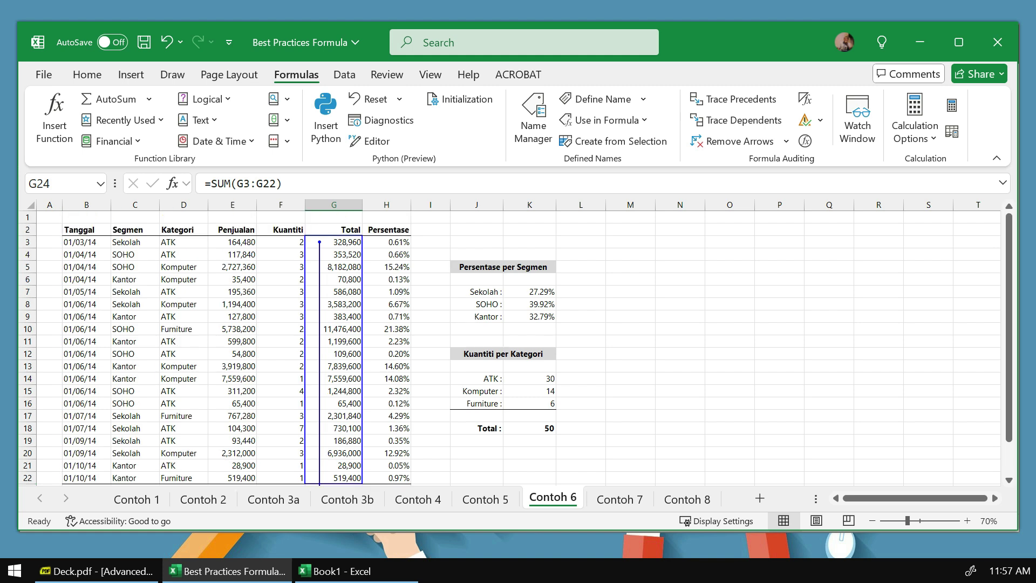
scroll(507, 345, down, 1)
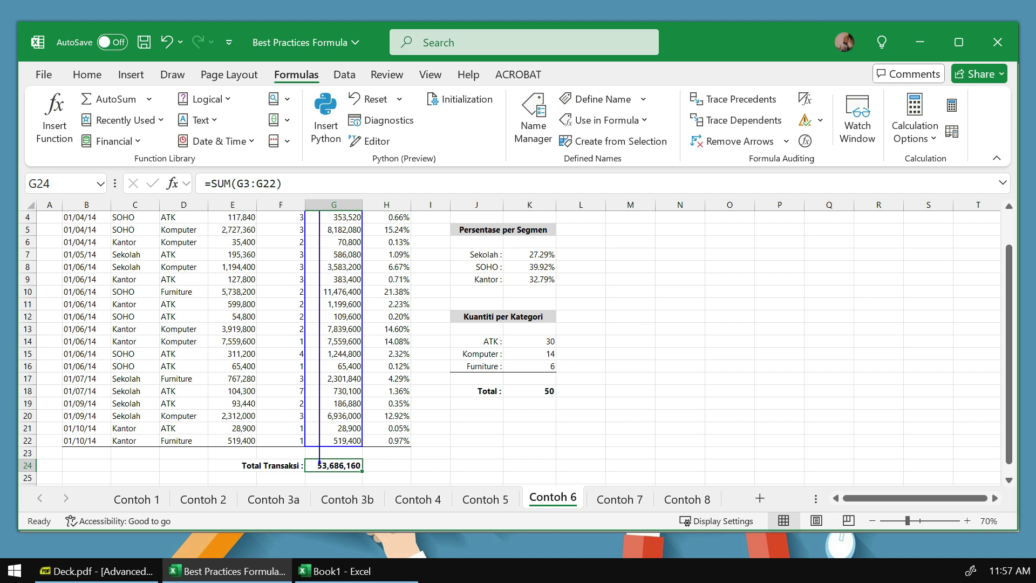
scroll(508, 346, up, 1)
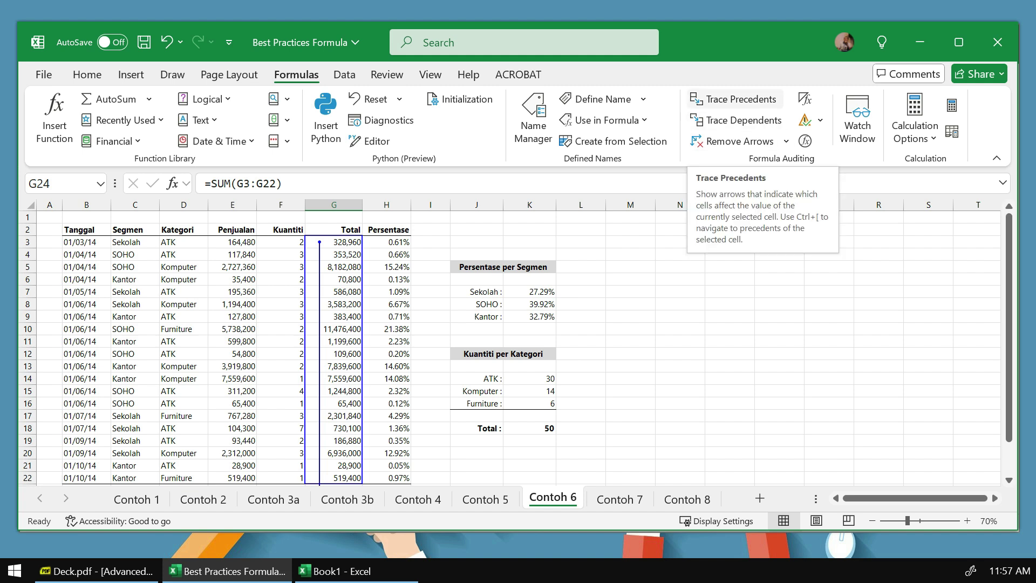
Trace a second level of precedents for G24 and examine the arrows from the Penjualan and Kuantiti columns
click(734, 99)
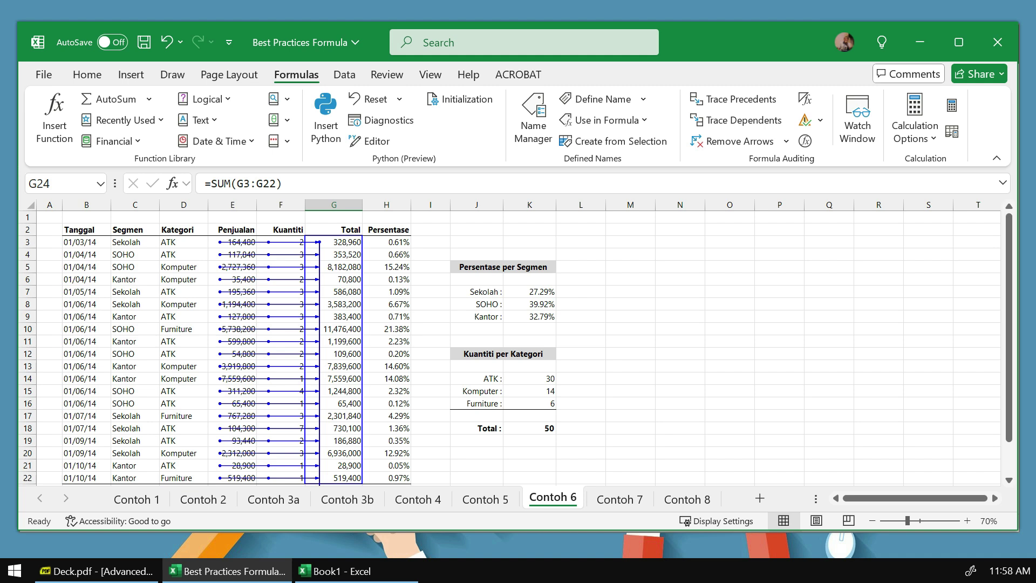
key(ctrl+1)
click(189, 265)
mouse_move(226, 199)
mouse_down()
mouse_move(445, 243)
mouse_move(439, 572)
mouse_up()
key(Escape)
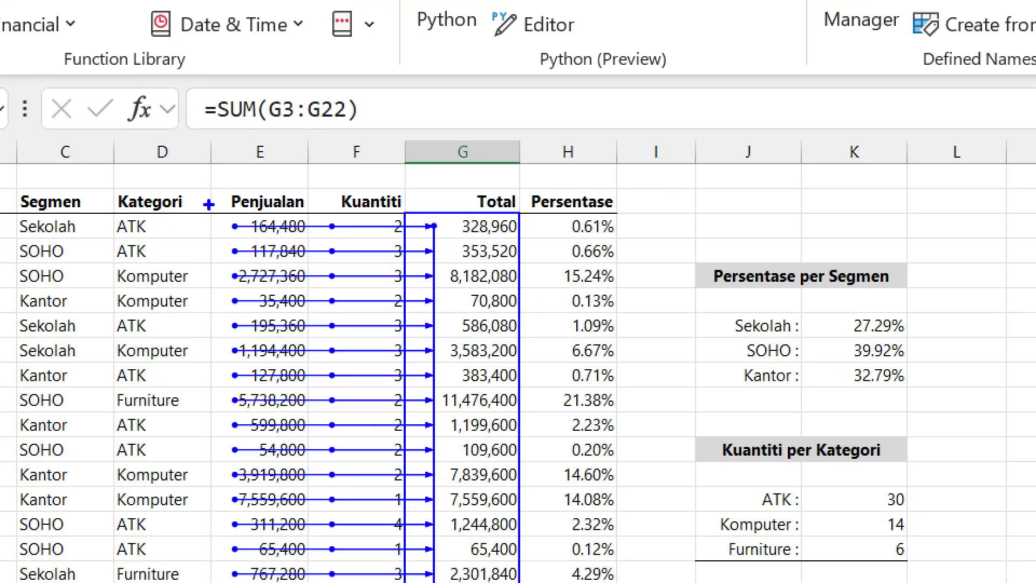
drag(208, 223, 258, 368)
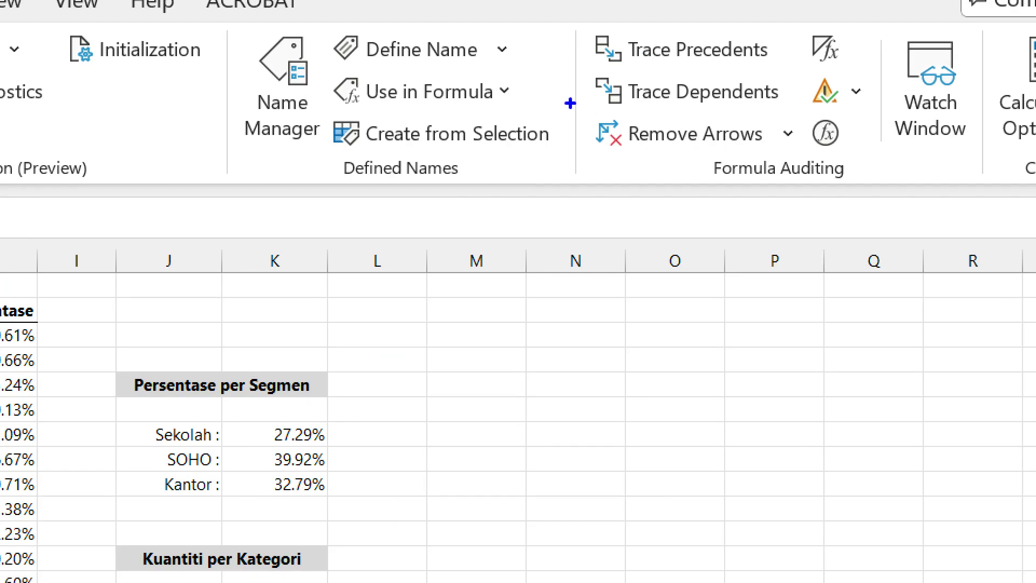
drag(677, 126, 775, 156)
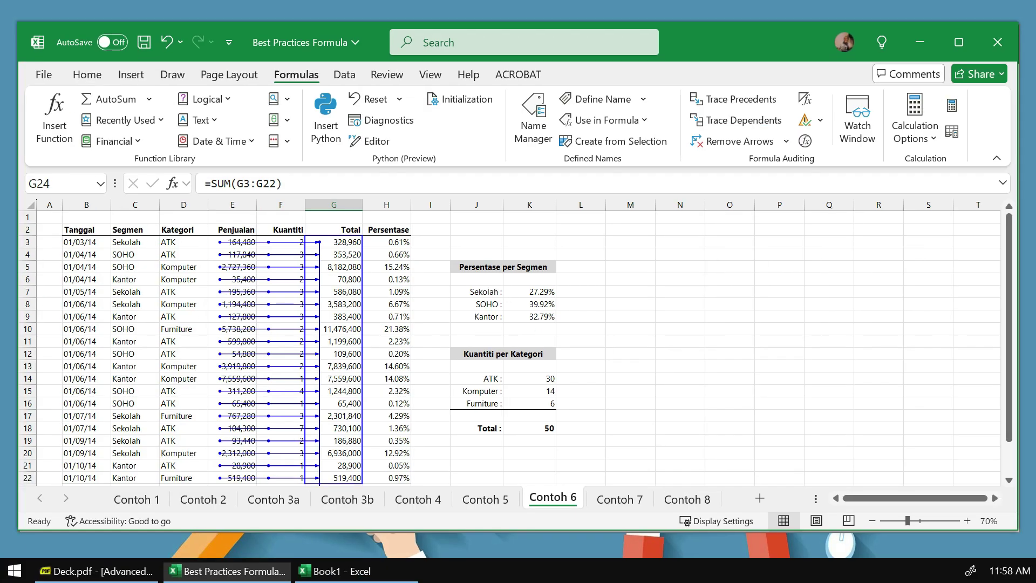
Remove all tracer arrows from the Contoh 6 sheet and enlarge the sheet view to 115%
click(740, 141)
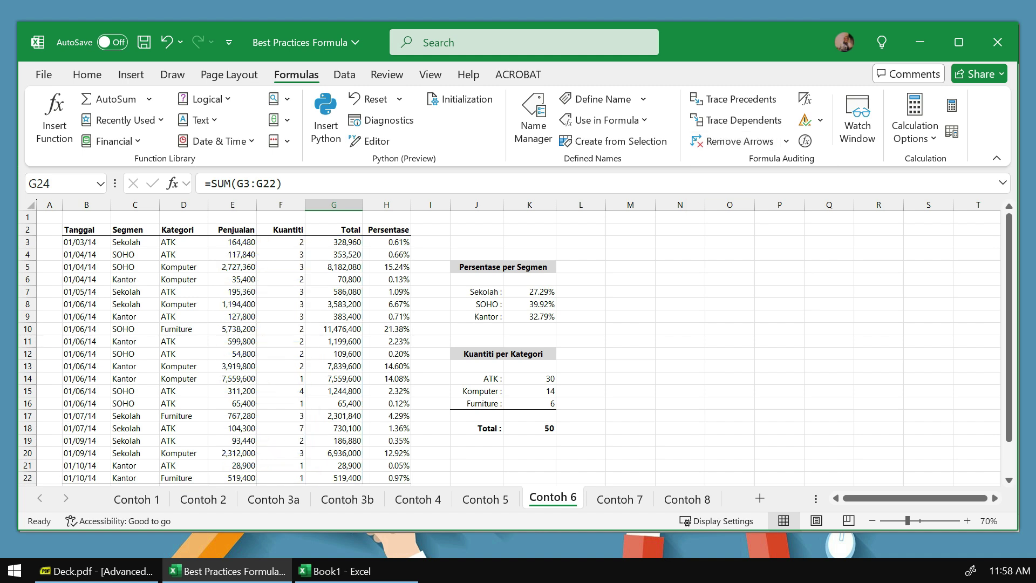
ctrl+scroll(518, 340, up, 3)
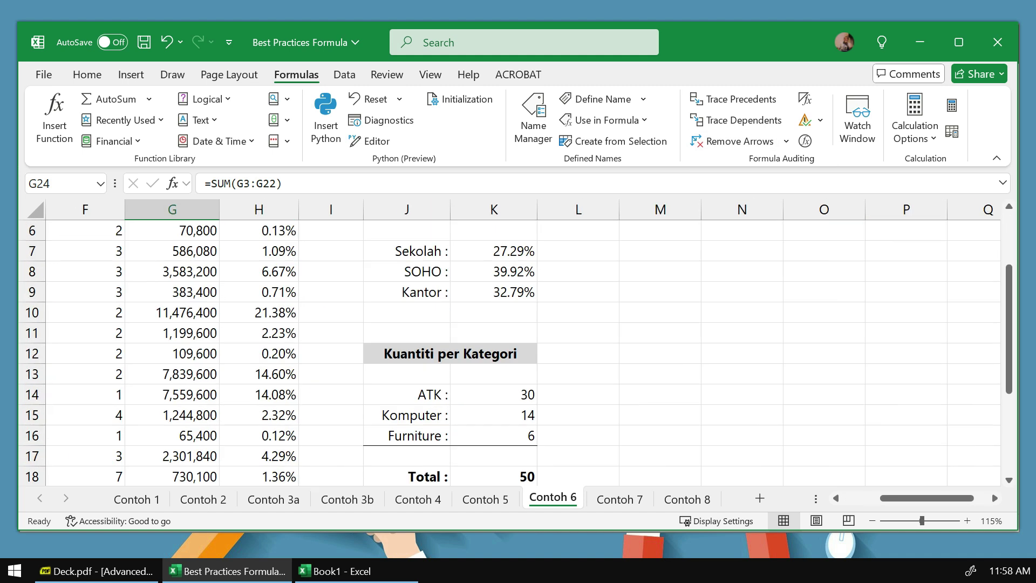
drag(928, 498, 889, 497)
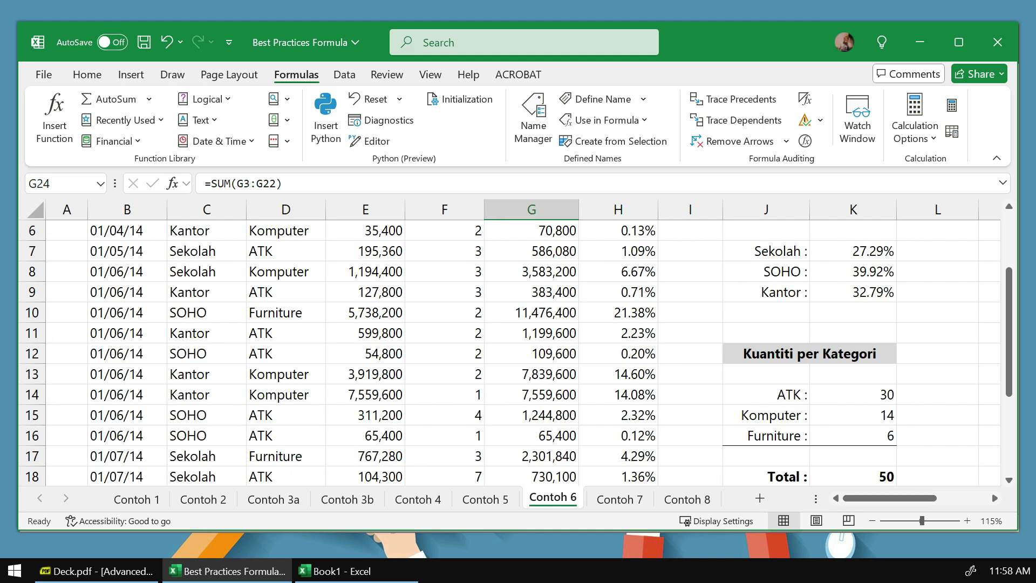
Introduce a wrong reference in the Total formula of cell G6 by changing it to =E3*F6
scroll(531, 340, up, 2)
click(532, 333)
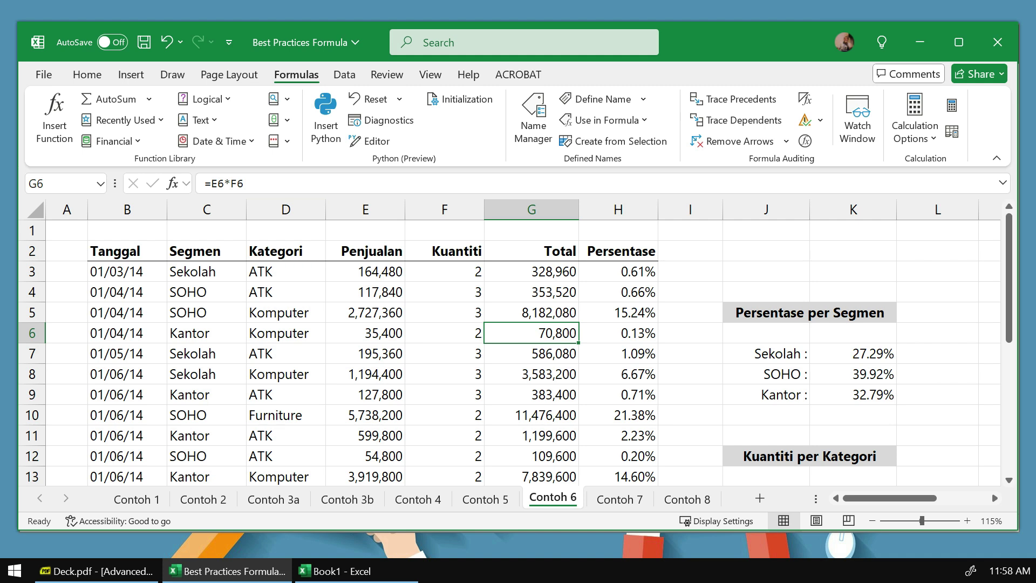
key(F2)
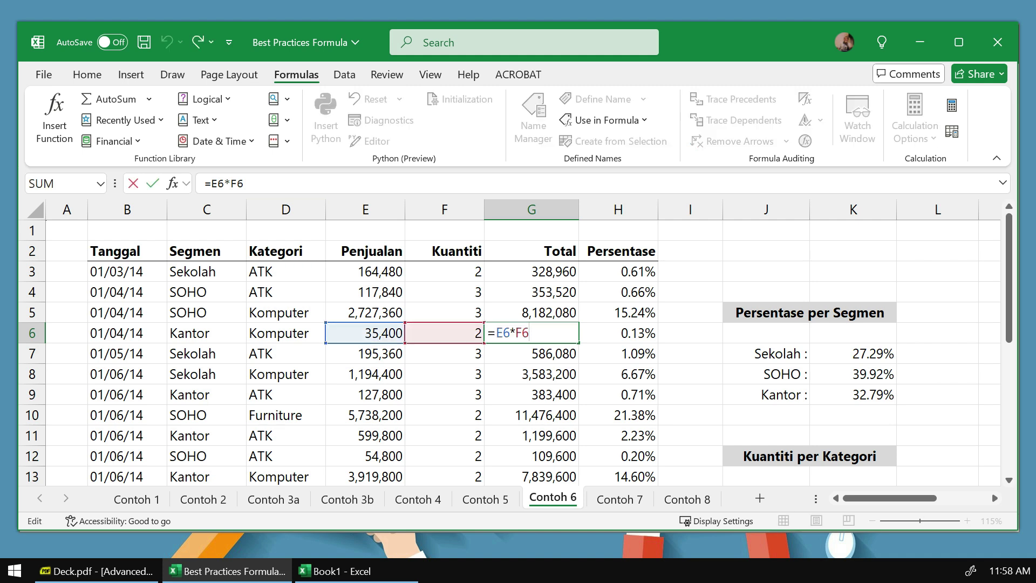
click(503, 333)
key(BackSpace)
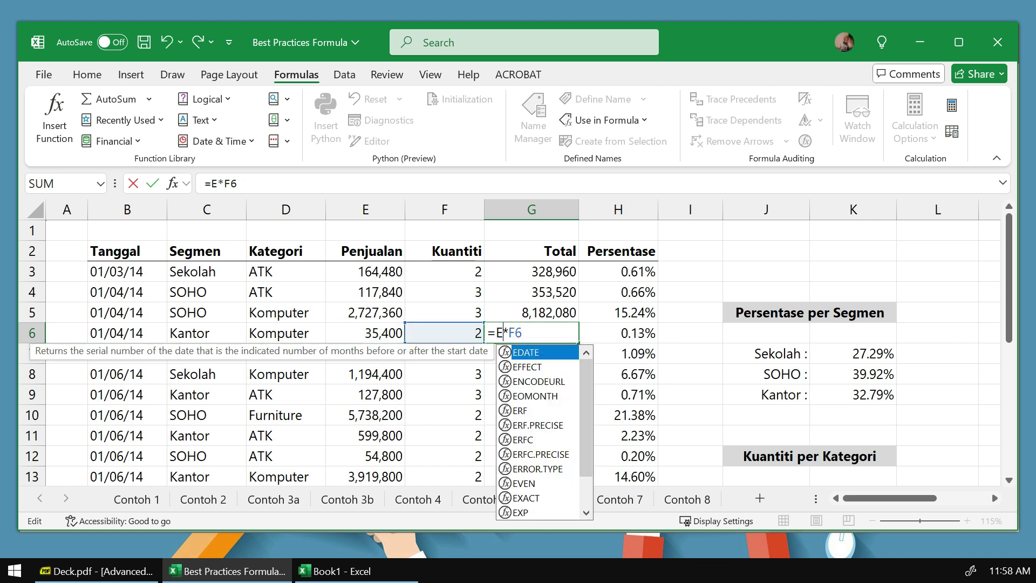
text(3)
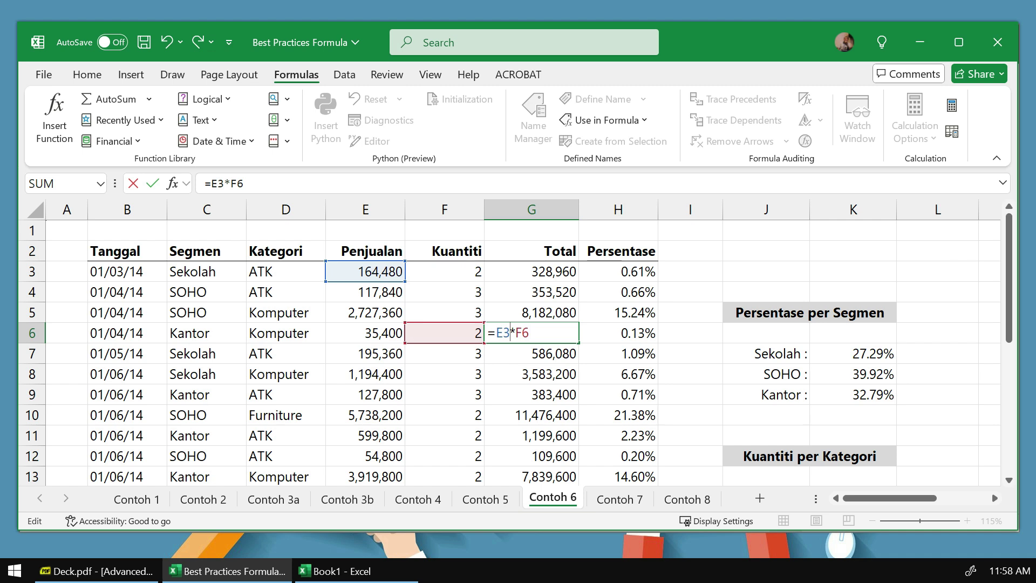
key(Return)
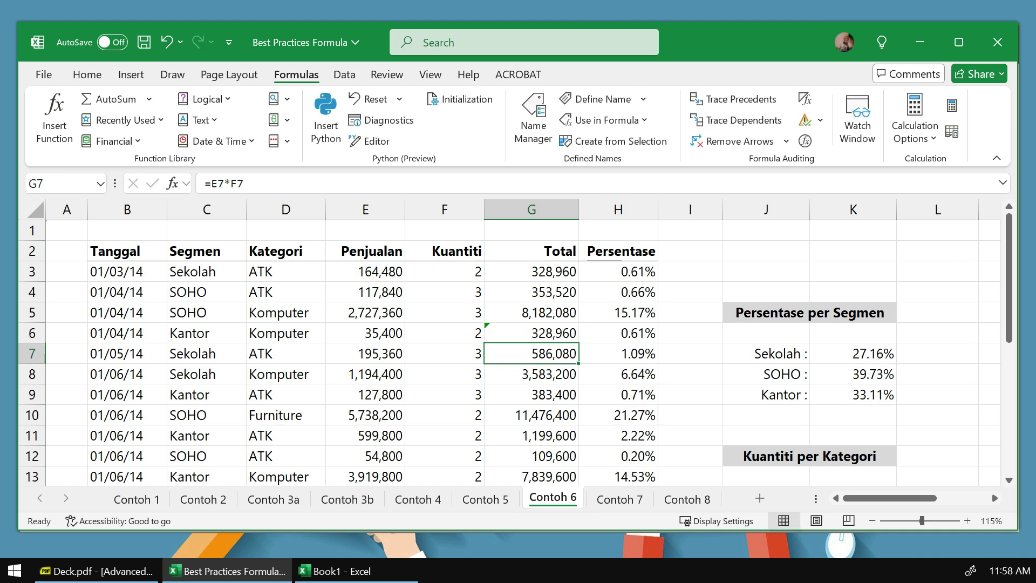
click(532, 333)
click(531, 395)
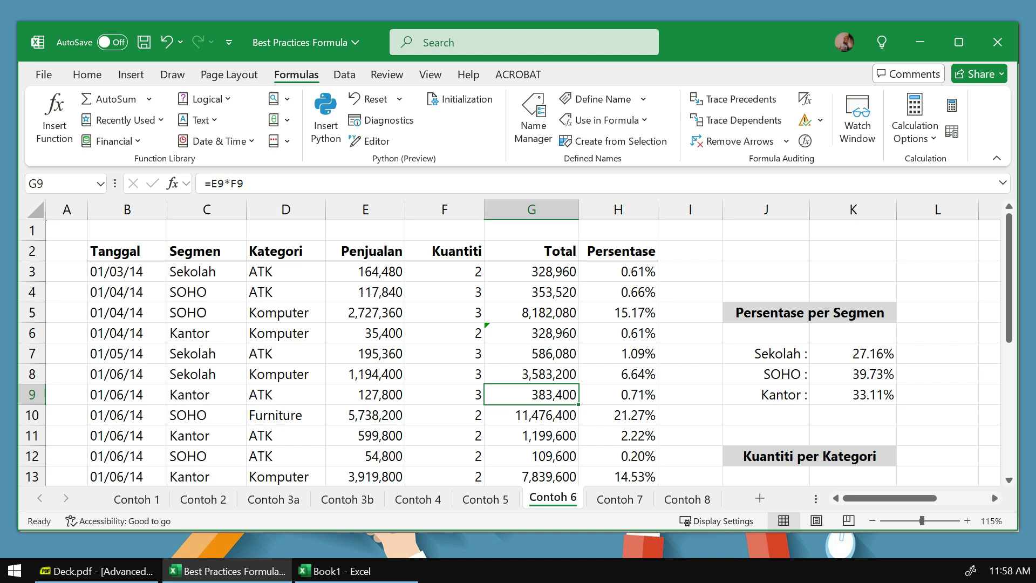
Trace two levels of precedents for Total Transaksi in G24 and examine the arrows leading to G6
scroll(518, 346, down, 6)
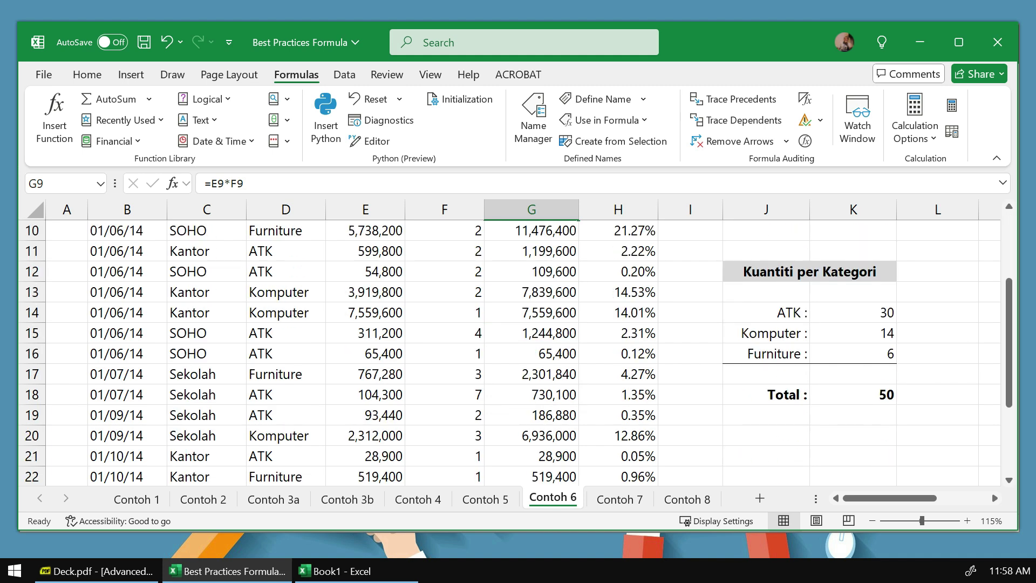
click(531, 333)
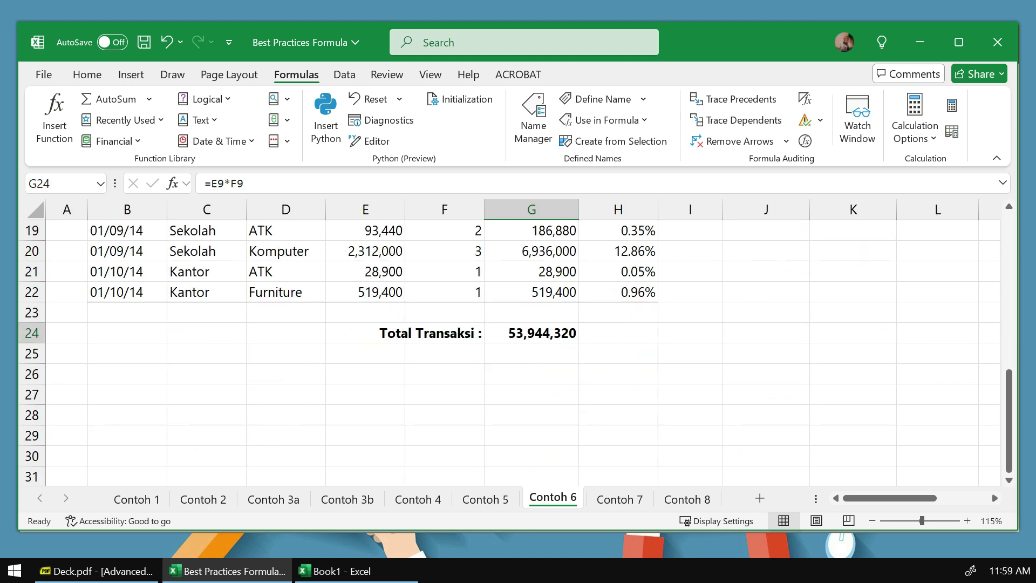
click(734, 99)
scroll(518, 346, down, 4)
scroll(518, 345, up, 1)
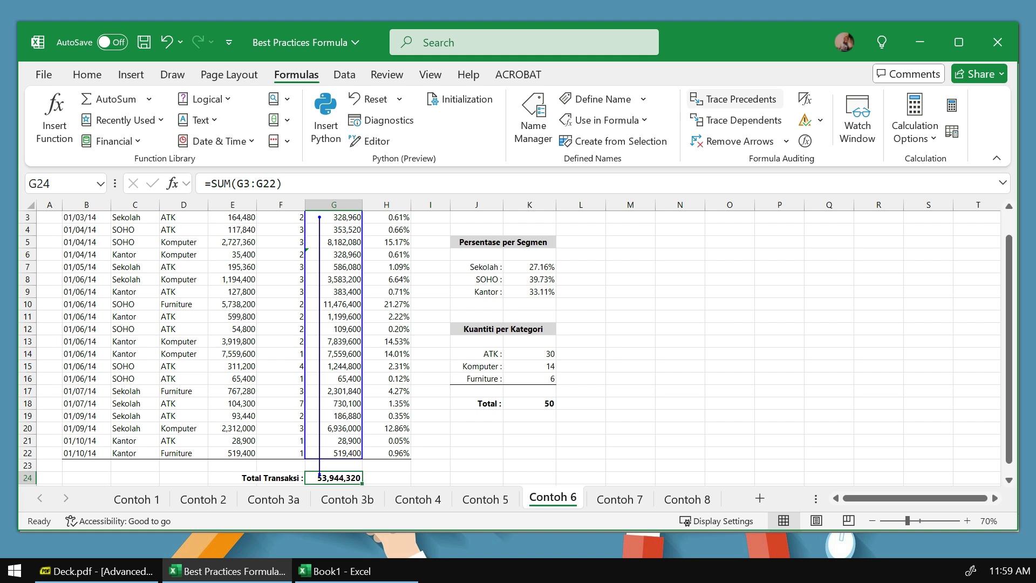
click(734, 98)
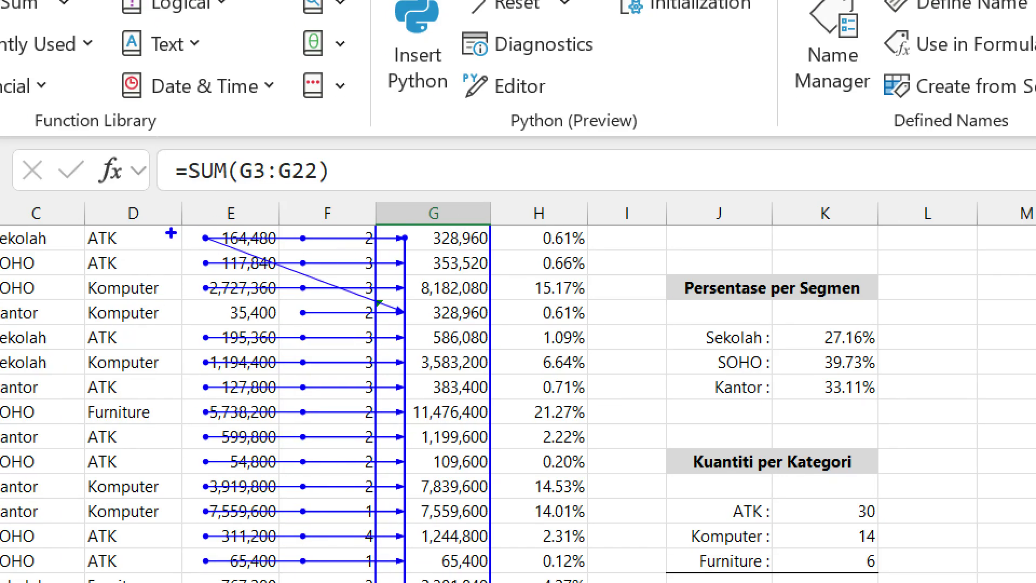
drag(174, 206, 436, 338)
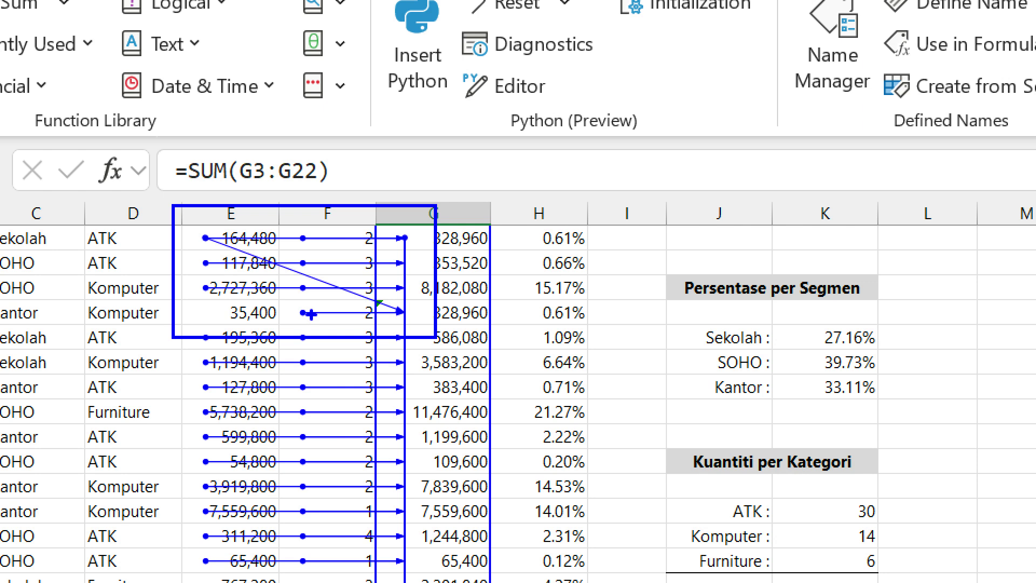
Clear all tracer arrows from the Contoh 6 sheet and enlarge the sheet view to 115%
key(Escape)
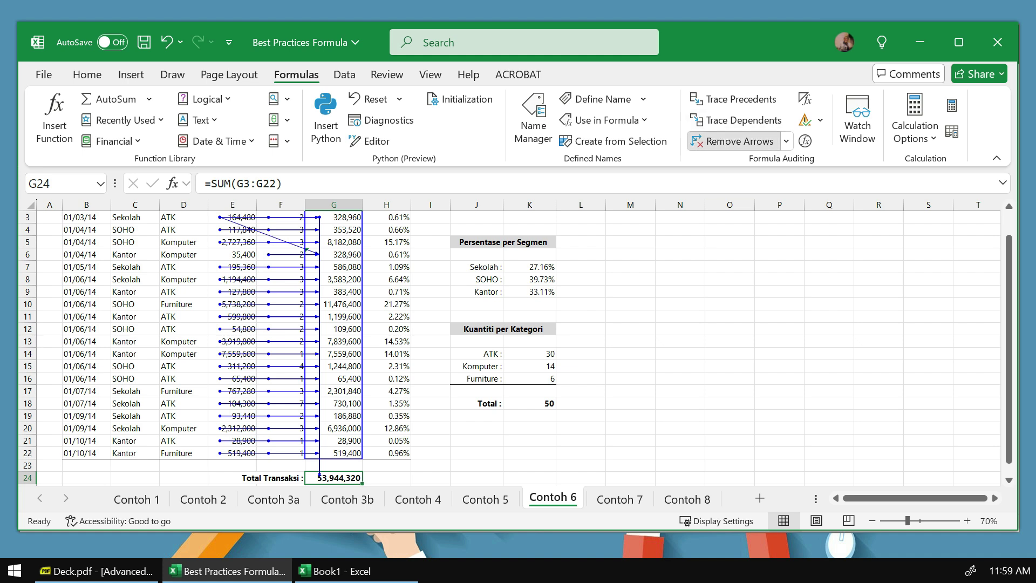
click(734, 141)
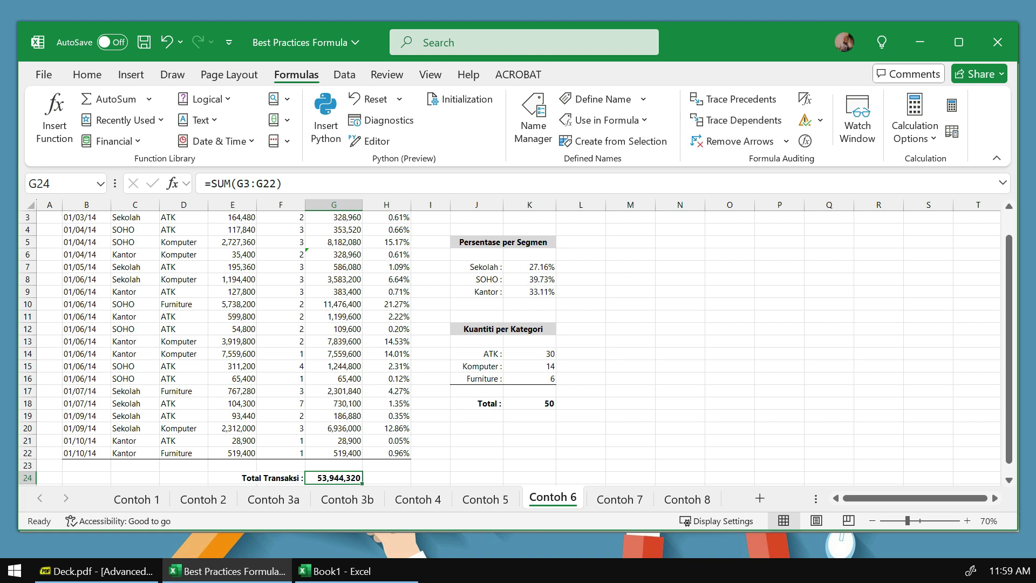
ctrl+scroll(509, 343, up, 3)
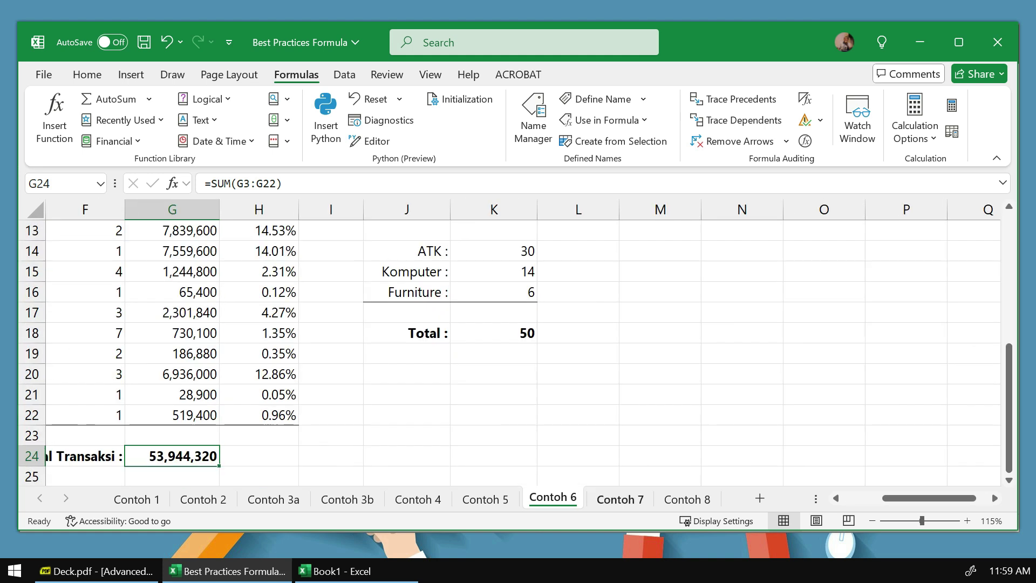
click(928, 497)
drag(928, 498, 890, 498)
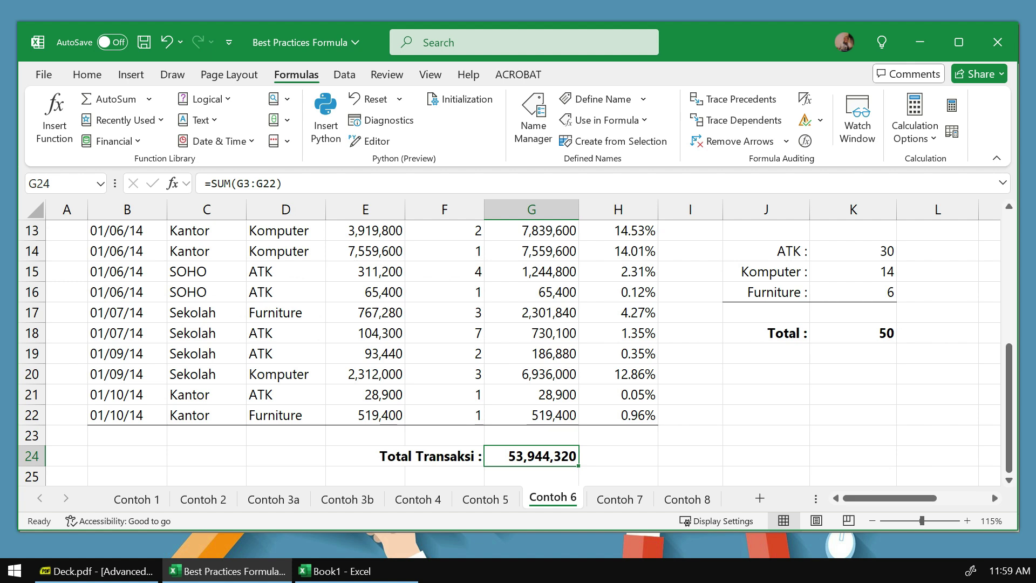
Trace two levels of dependents for the Penjualan value in E16 and examine the arrows to G16, H16 and G24
click(366, 292)
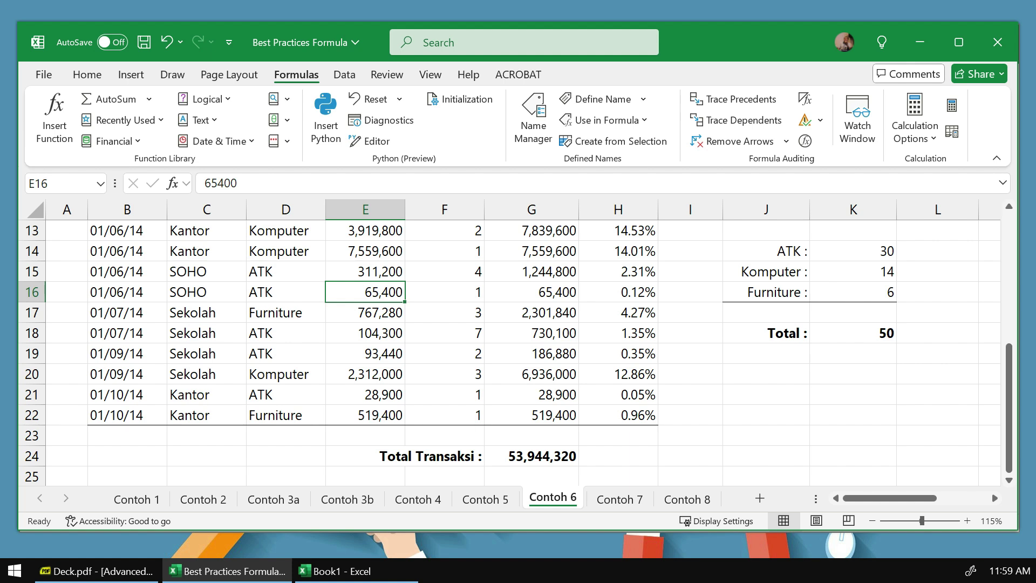
click(366, 333)
click(366, 292)
click(737, 120)
click(737, 120)
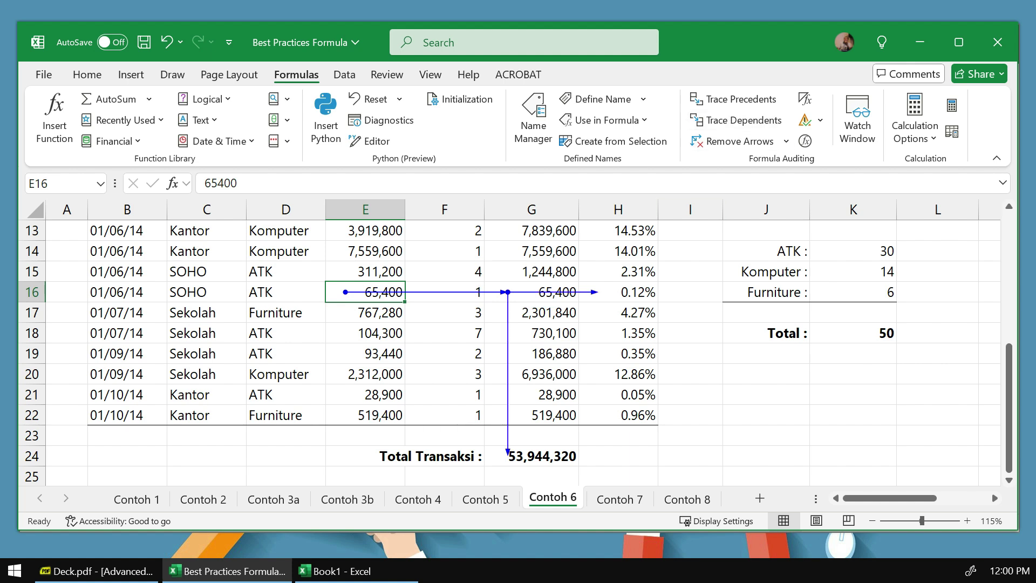
drag(315, 266, 413, 321)
drag(523, 273, 576, 313)
drag(599, 276, 672, 309)
drag(490, 437, 596, 470)
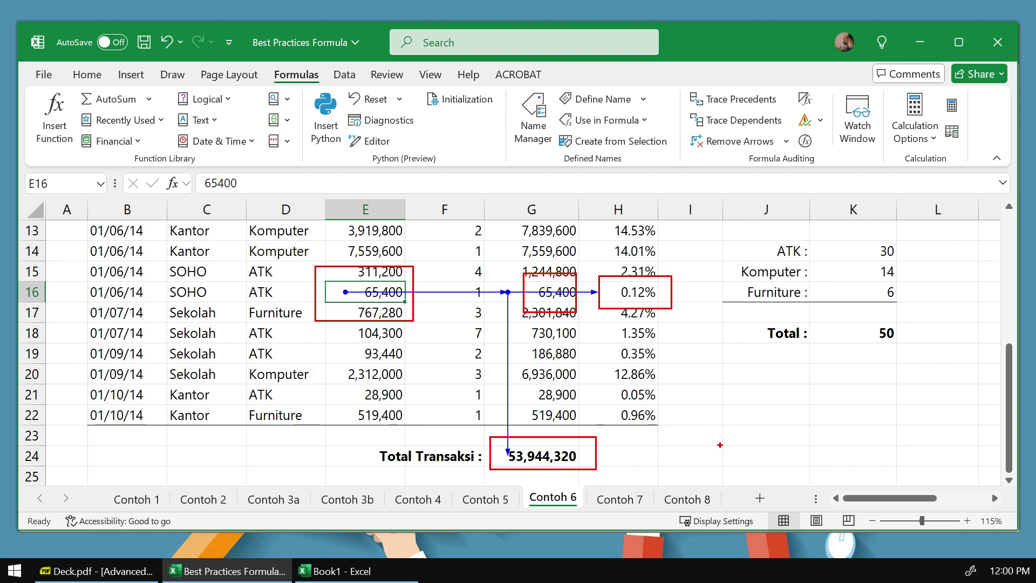
key(Escape)
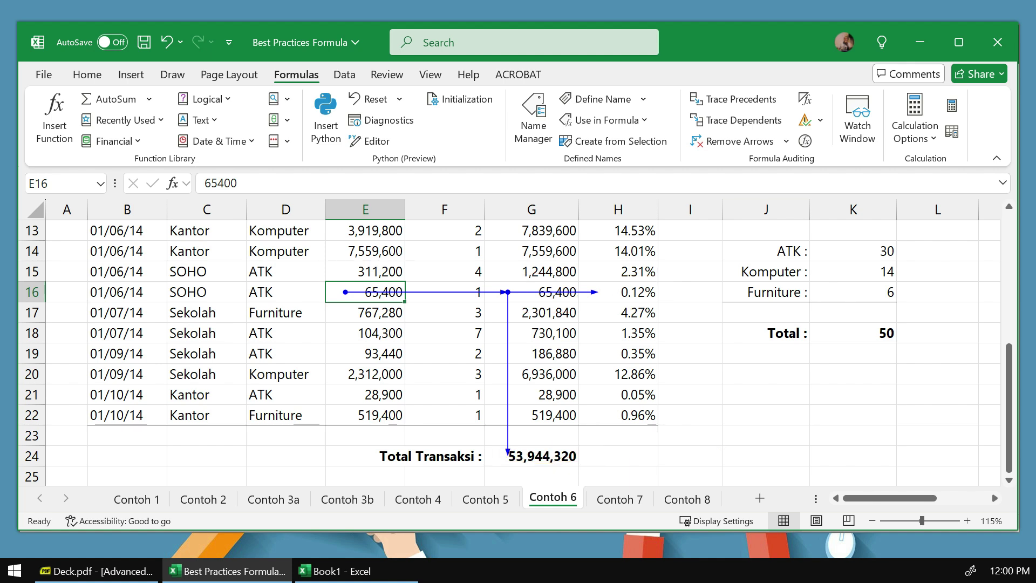
Trace a third level of dependents for E16 and examine the arrows leading to the Persentase per Segmen values
click(740, 120)
ctrl+scroll(518, 345, down, 4)
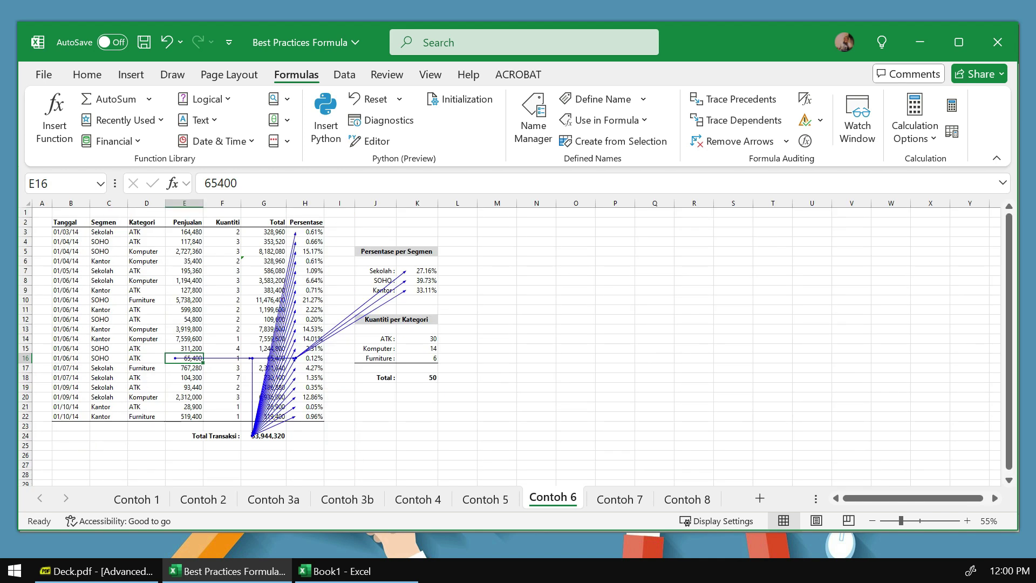
scroll(509, 342, up, 1)
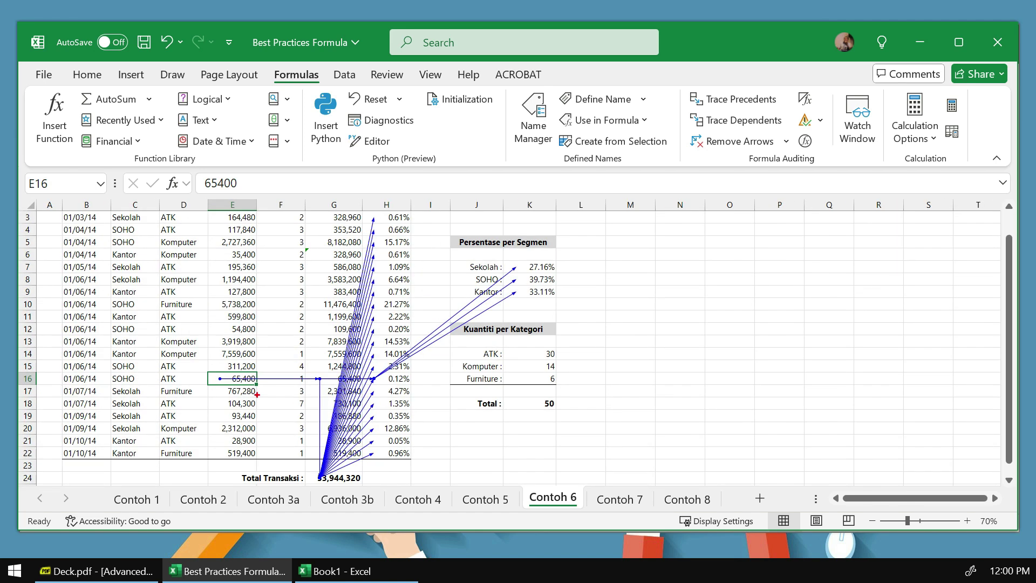
drag(510, 303, 558, 261)
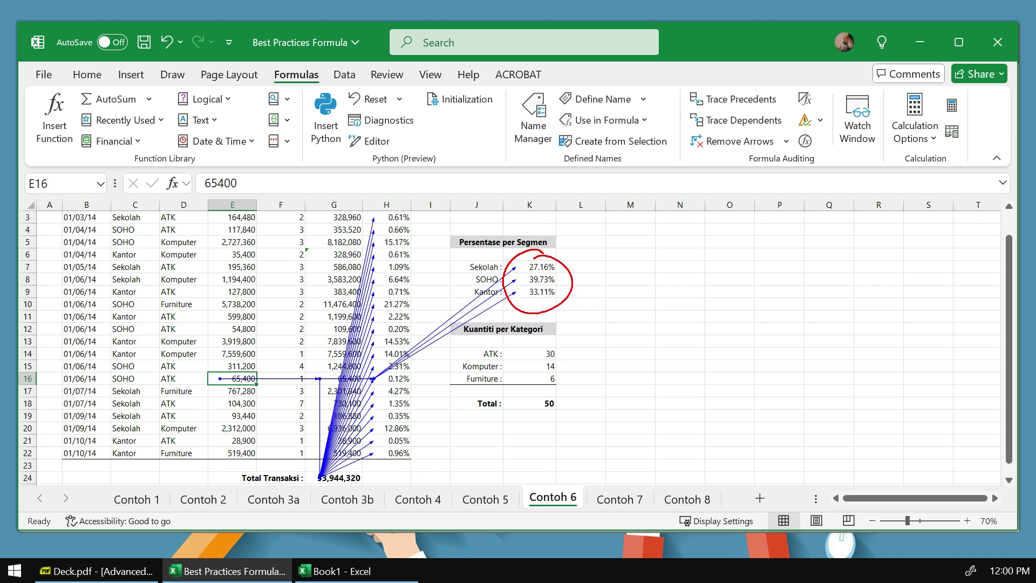
key(Escape)
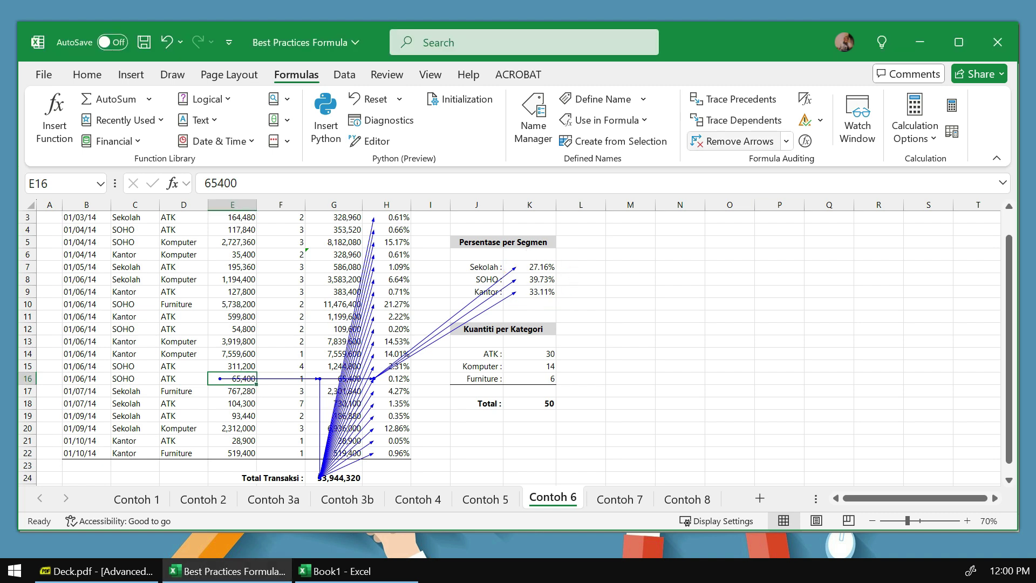
Remove all dependent tracer arrows from the Contoh 6 sheet
click(734, 140)
scroll(287, 349, up, 1)
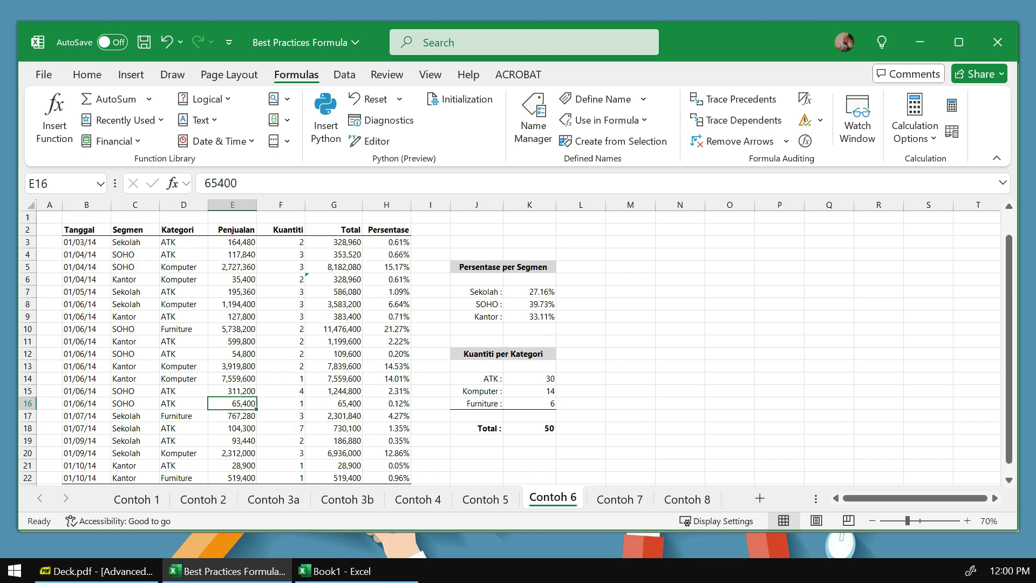
Switch to Deck.pdf in SumatraPDF and advance to the slide "11. Mengatur Opsi Kalkulasi"
click(97, 571)
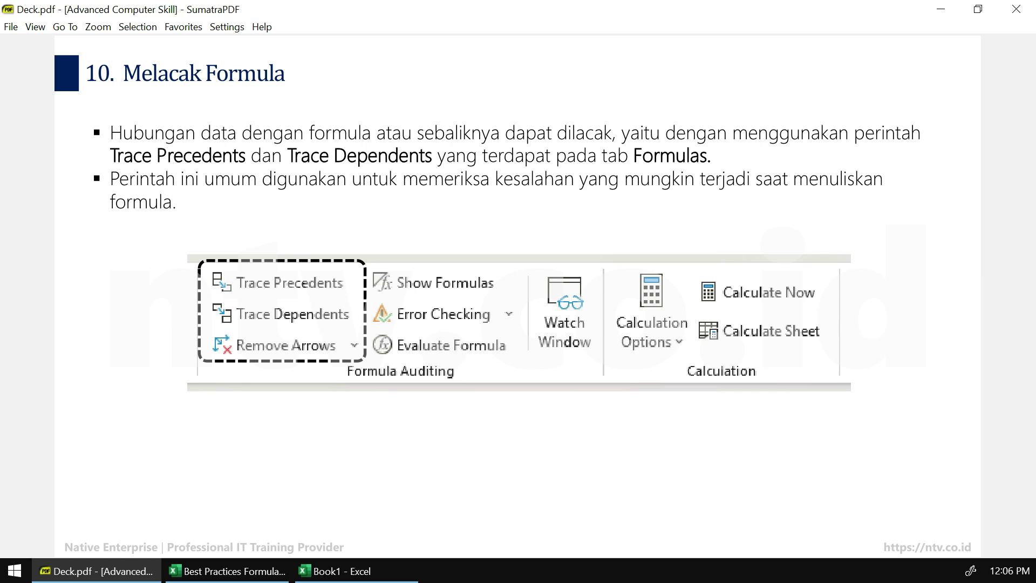
key(Right)
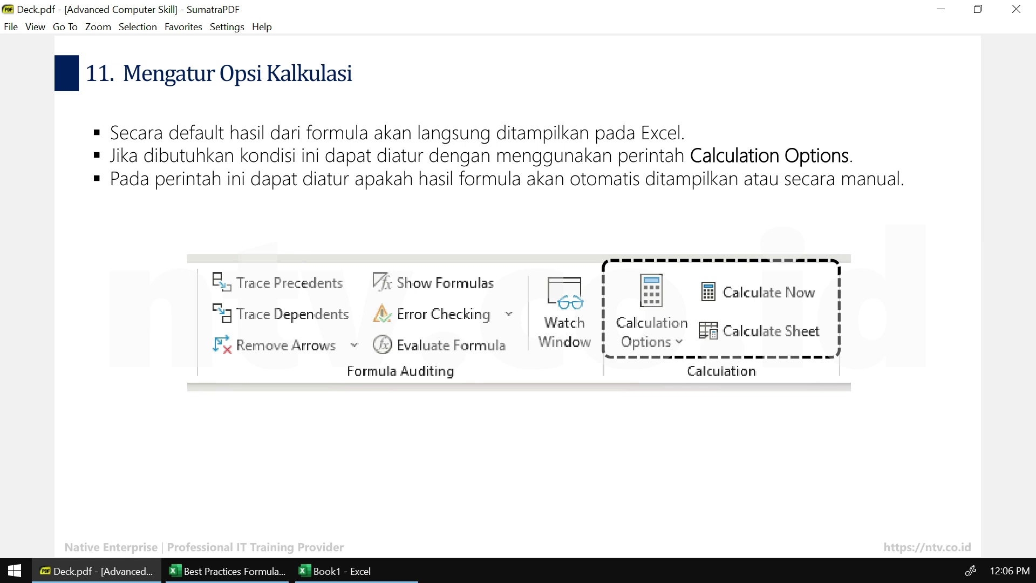
Return to the Best Practices Formula workbook in Excel and open the Contoh 7 sheet to review Data 1 to Data 3
click(227, 571)
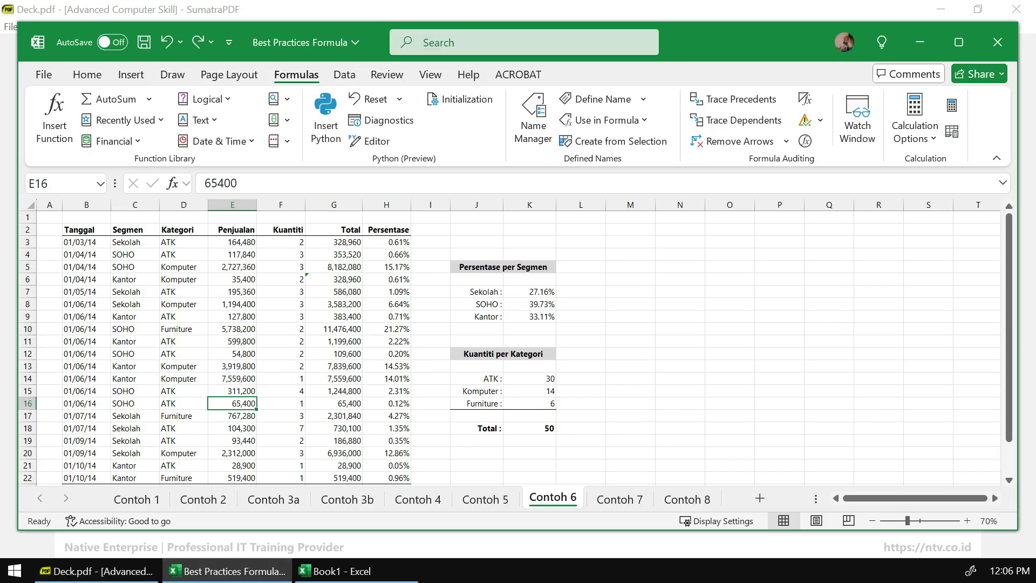
click(620, 499)
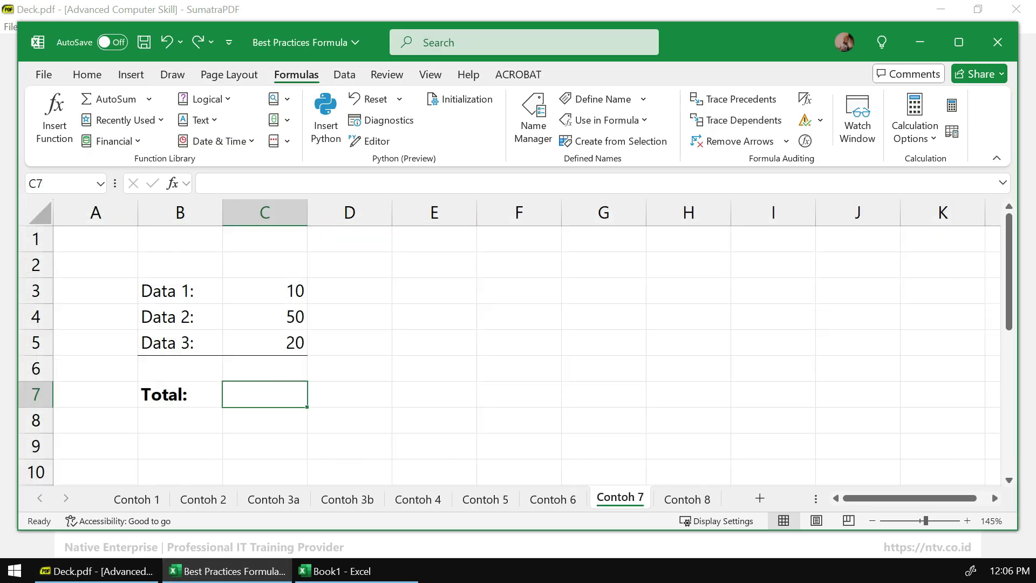
click(350, 368)
drag(265, 291, 265, 343)
click(434, 342)
Total the three data values in cell C7 with the formula =SUM(C3:C5)
click(265, 394)
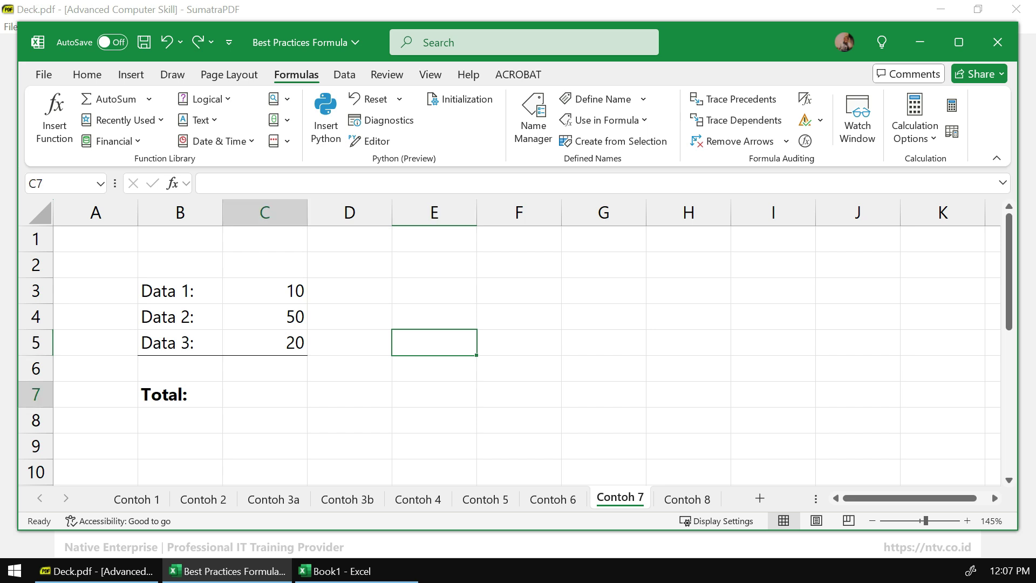
text(=)
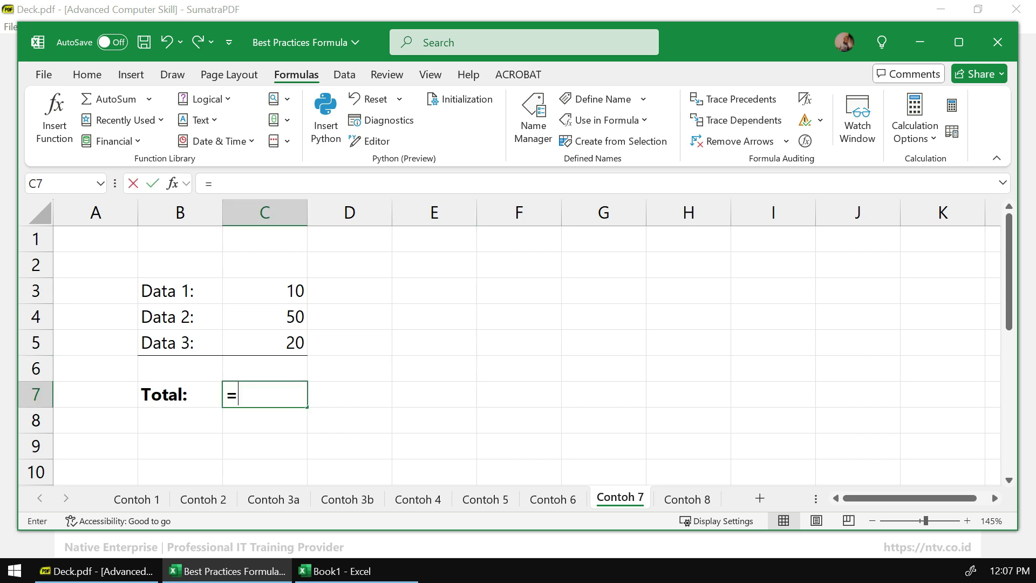
text(SUM()
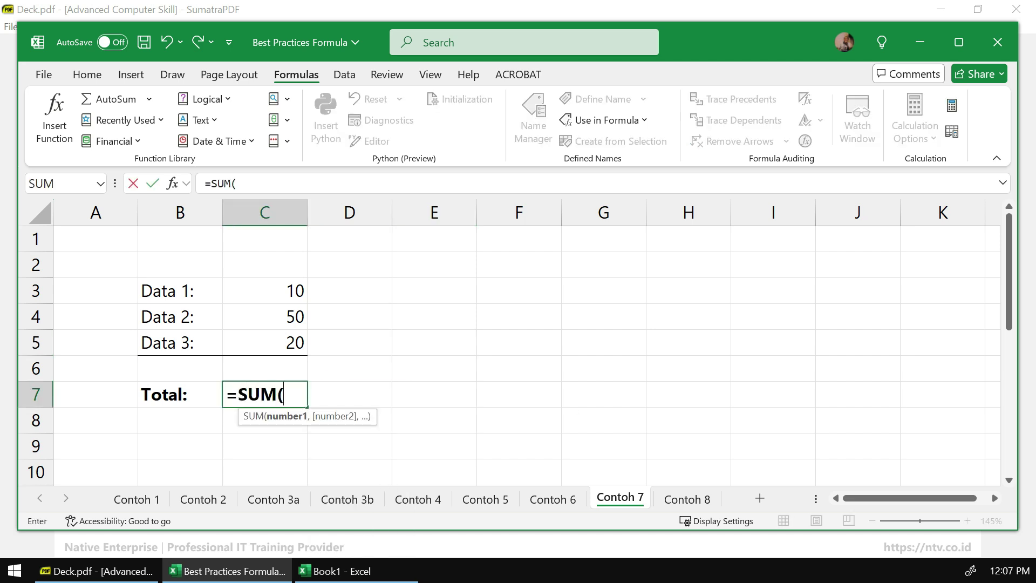
click(265, 291)
drag(265, 291, 265, 342)
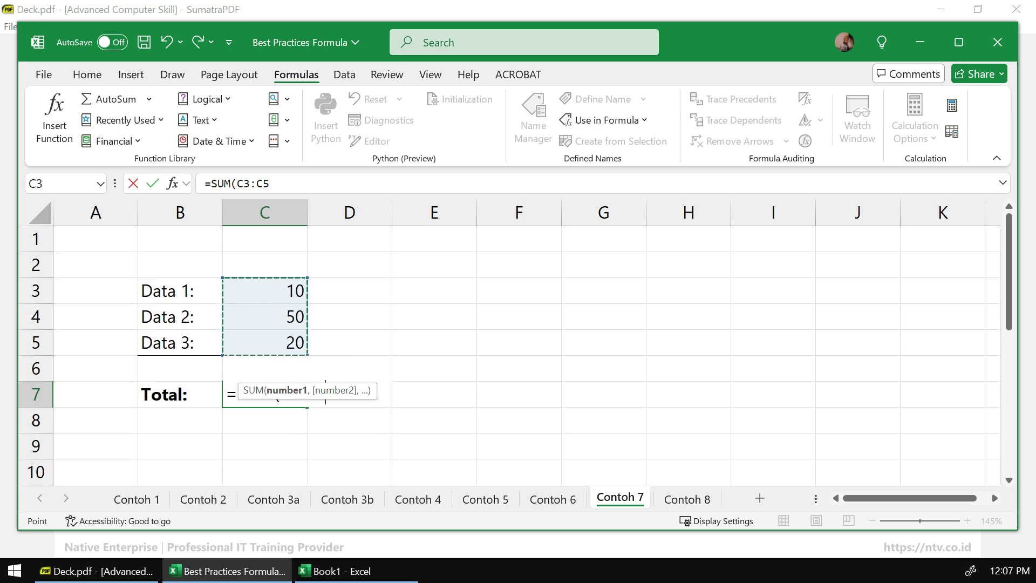
key(Return)
click(265, 394)
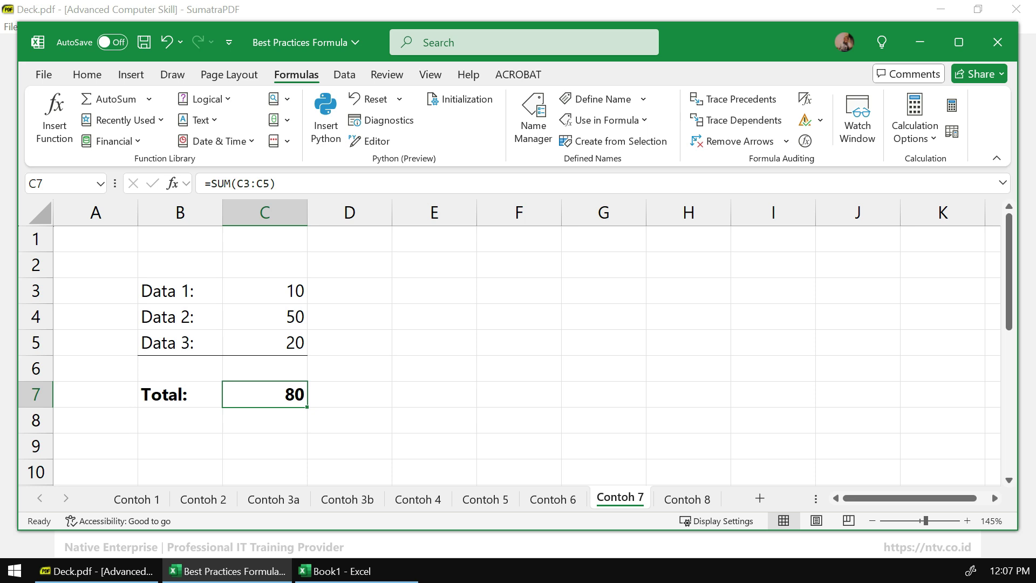
Set Data 1 in cell C3 to 500 and check the Total in C7
click(265, 291)
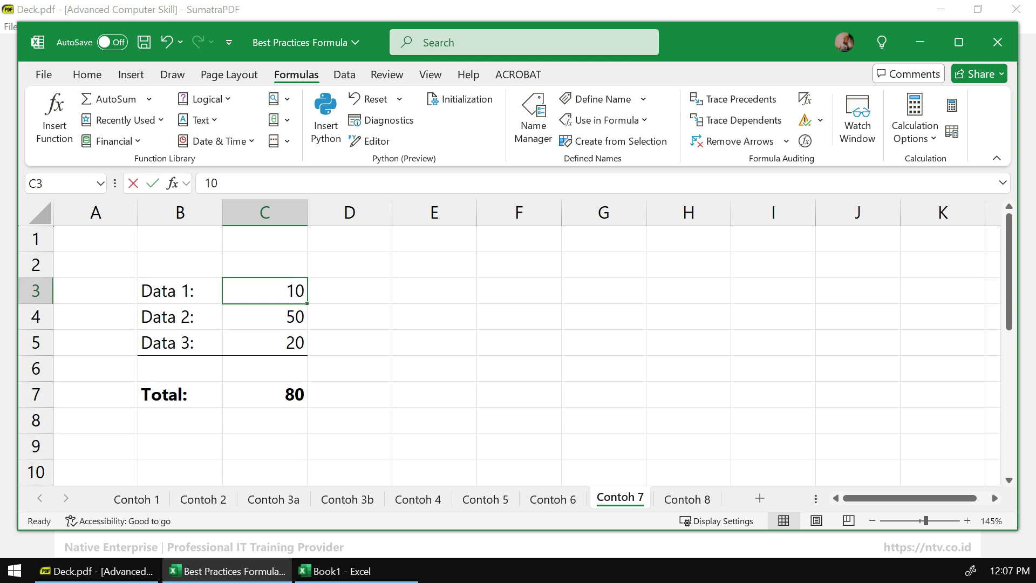
text(500)
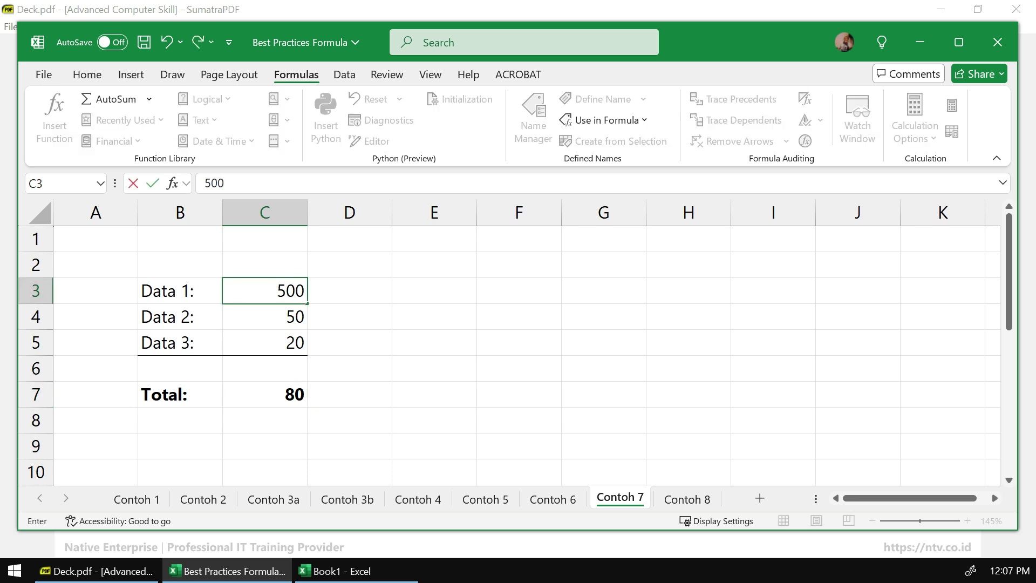
key(Return)
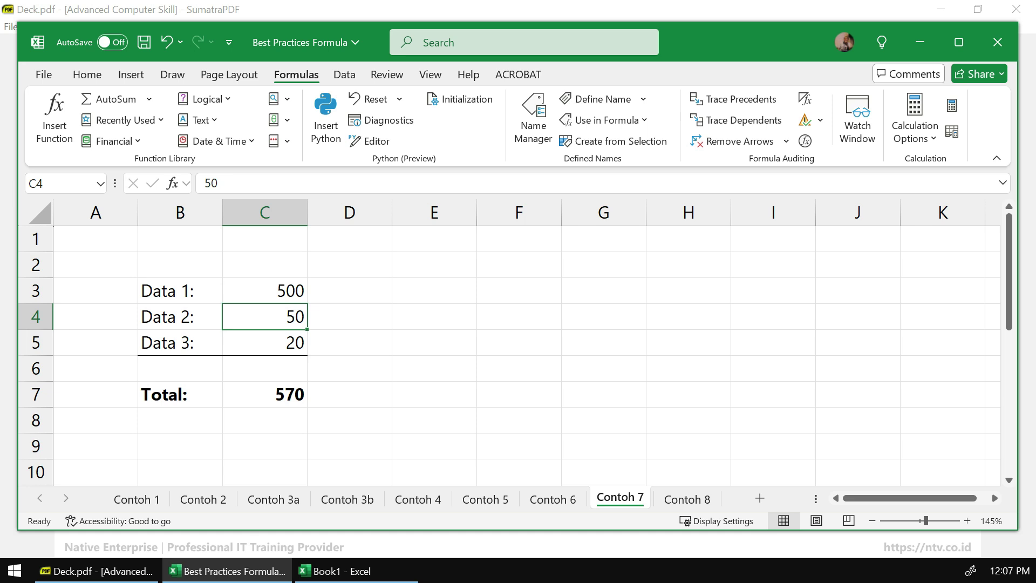
click(265, 395)
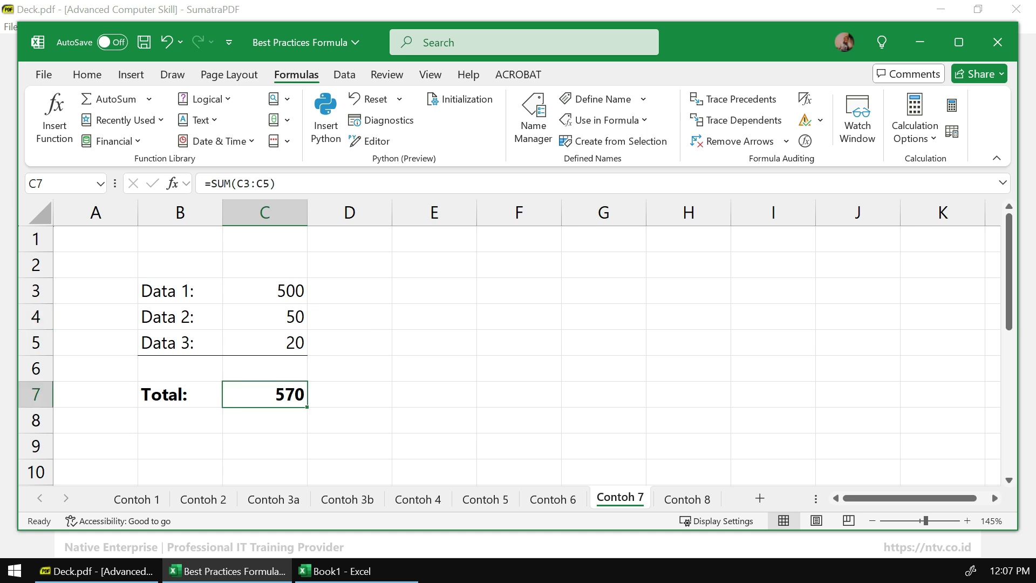
Set Data 3 in cell C5 to 700
click(265, 343)
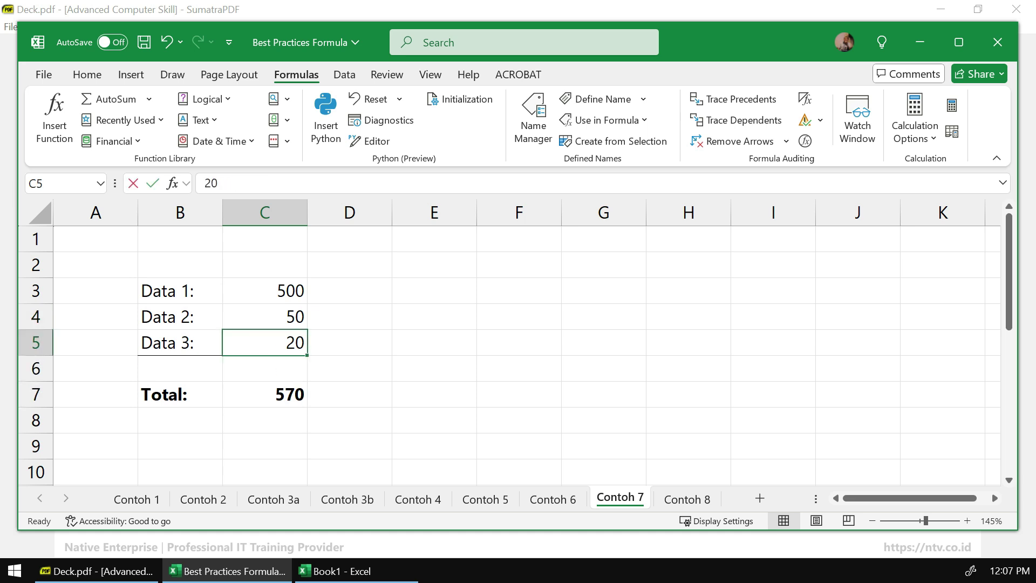
text(700)
key(Return)
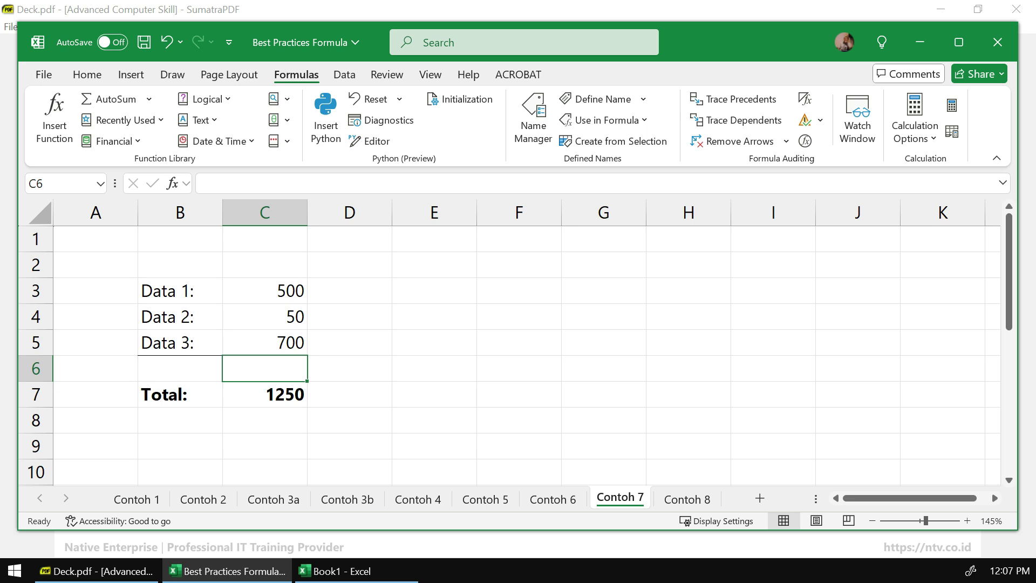
click(518, 368)
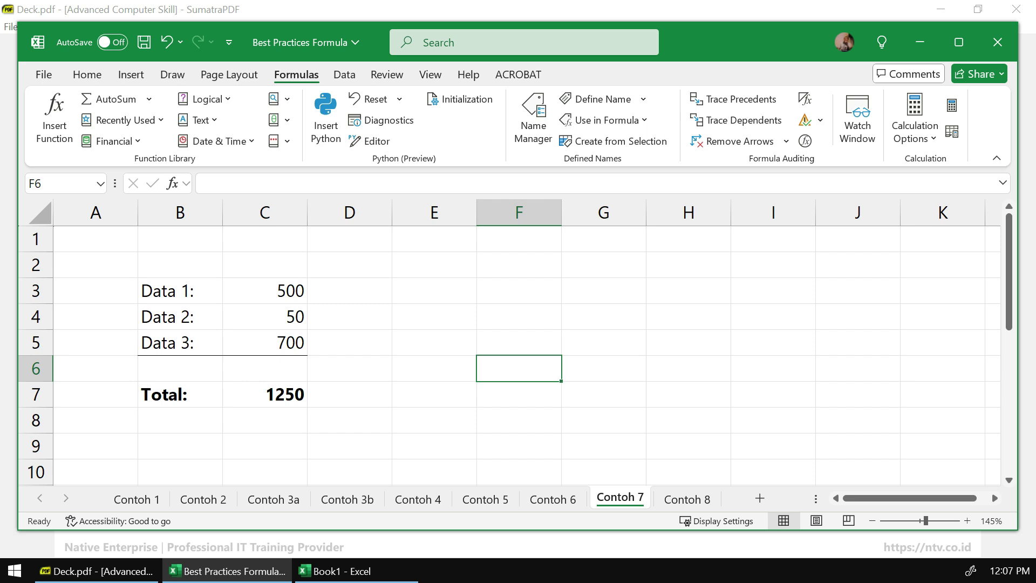
click(349, 317)
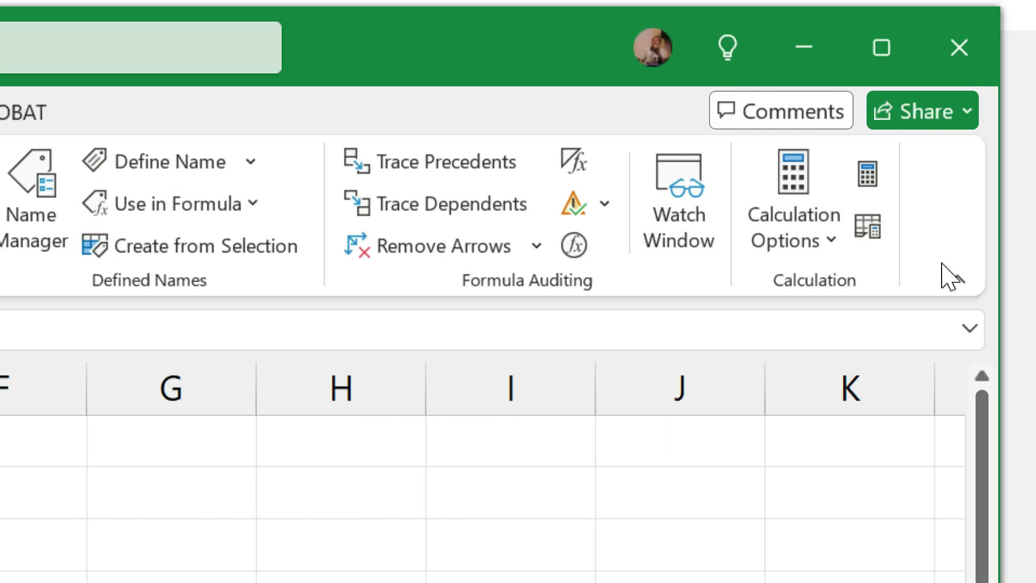
Switch the calculation option from Automatic to Manual and check which mode is selected
click(830, 242)
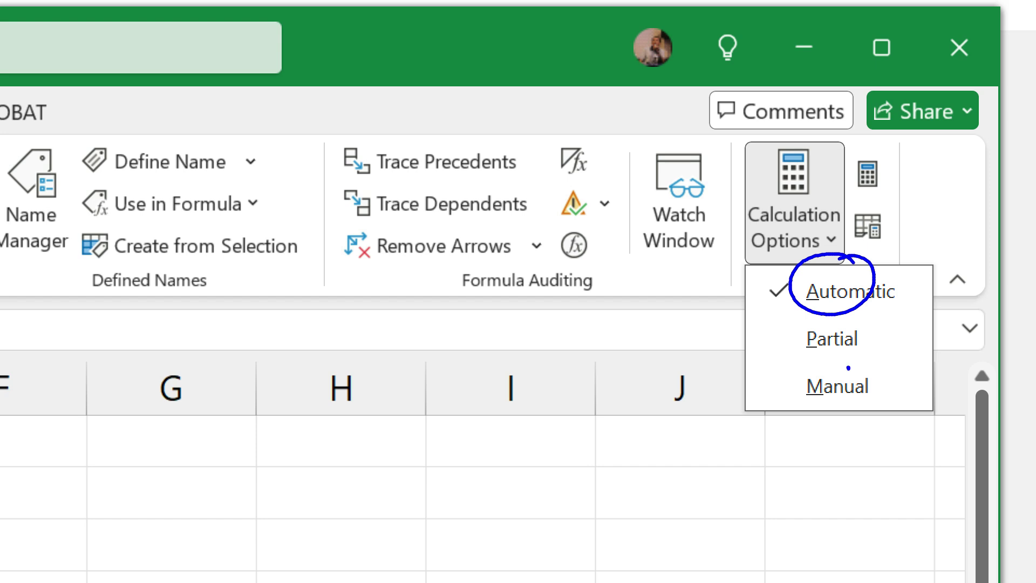
click(833, 254)
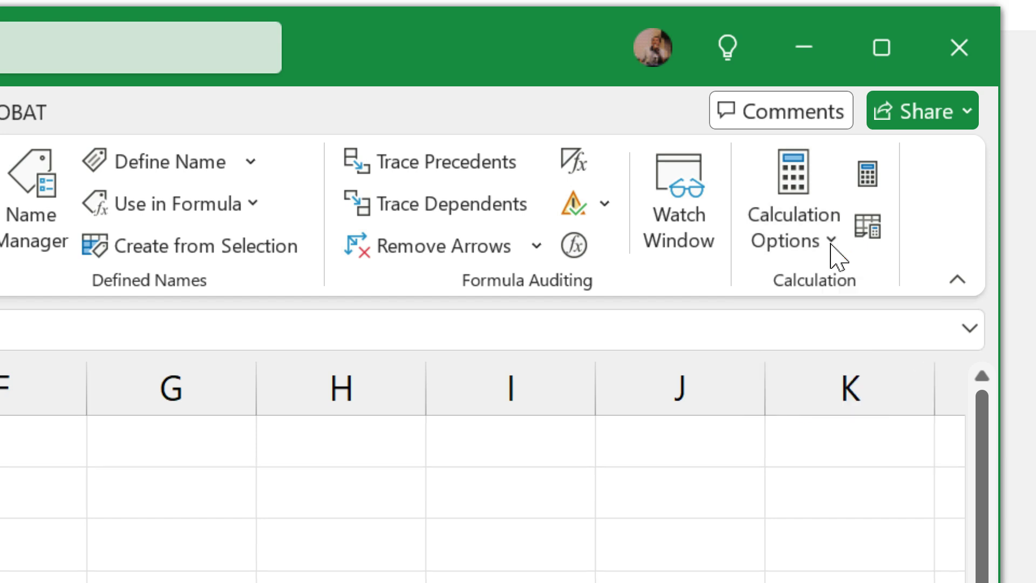
click(815, 238)
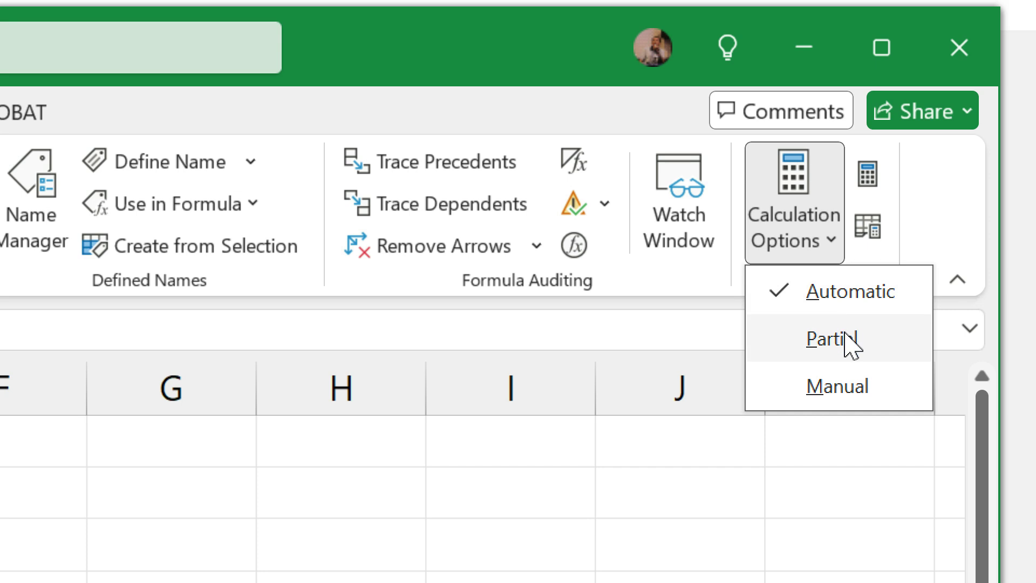
click(852, 392)
click(816, 244)
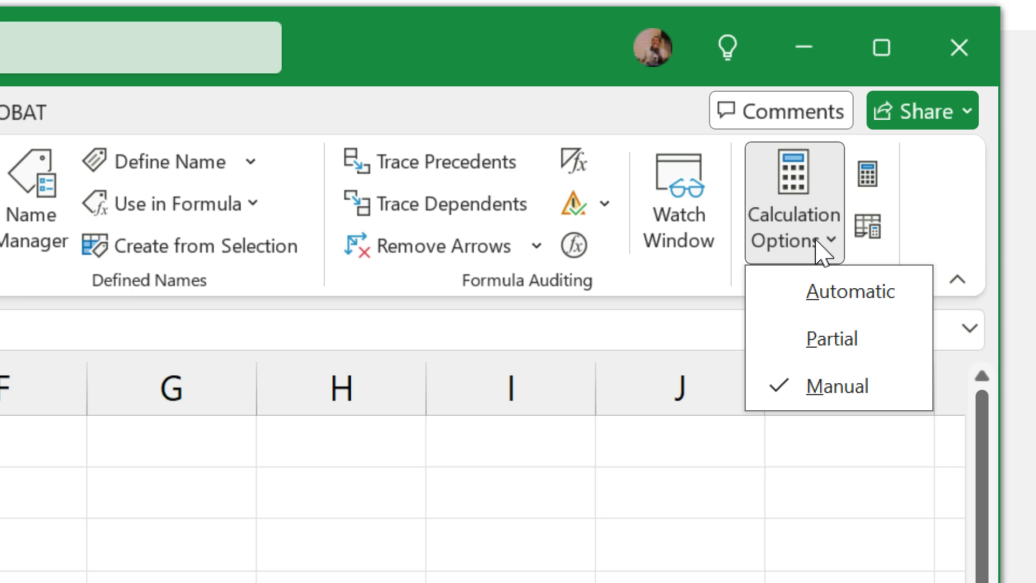
click(823, 251)
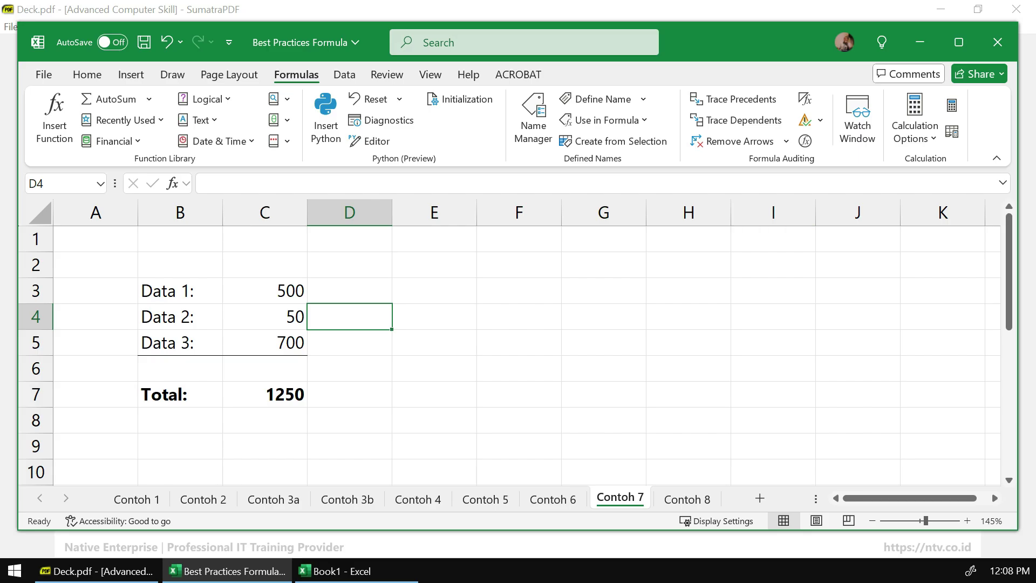
Set Data 1 in cell C3 to 8000 and Data 2 in cell C4 to 6500, checking the Total in C7 after each
click(265, 290)
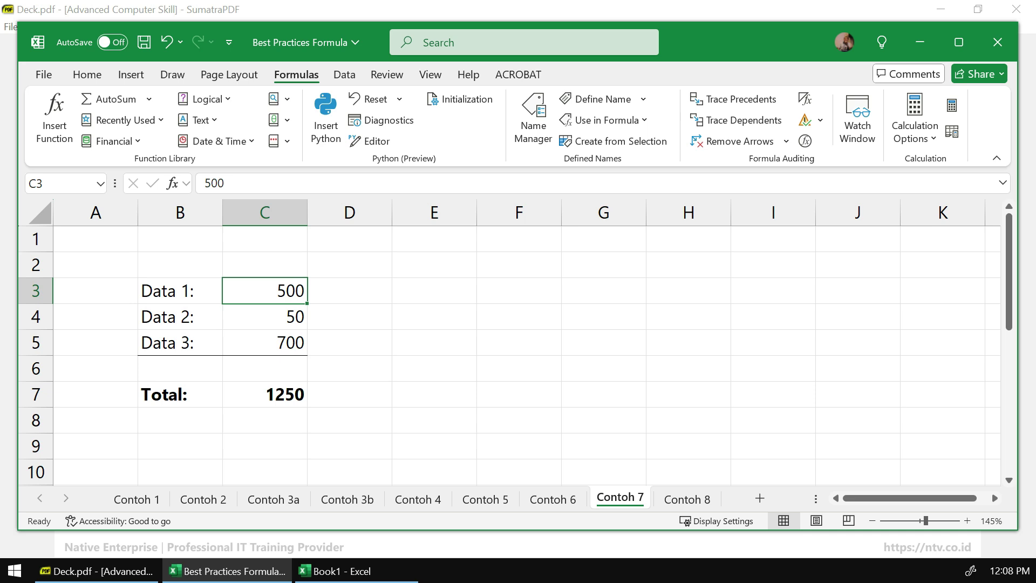
text(8000)
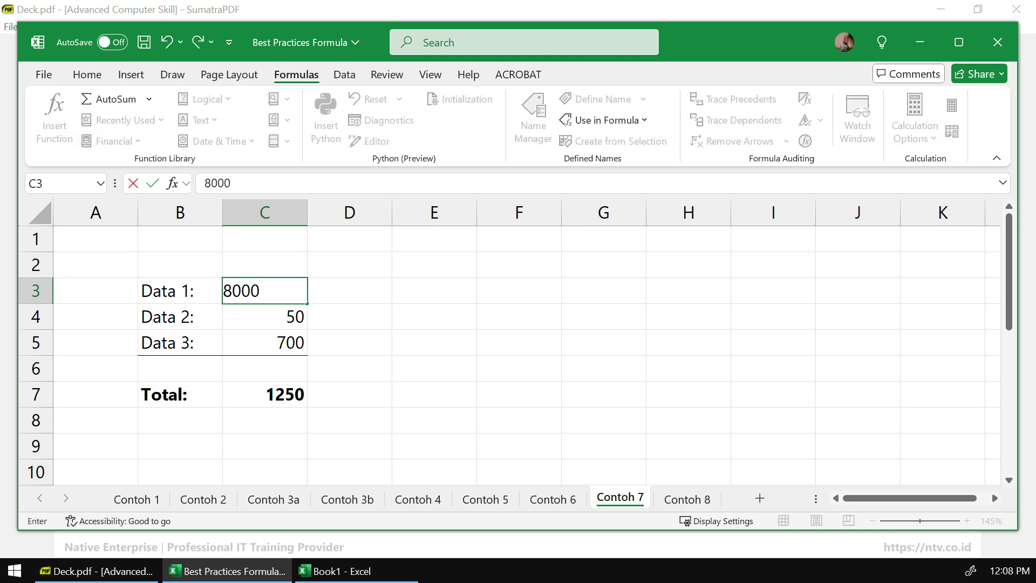
key(Return)
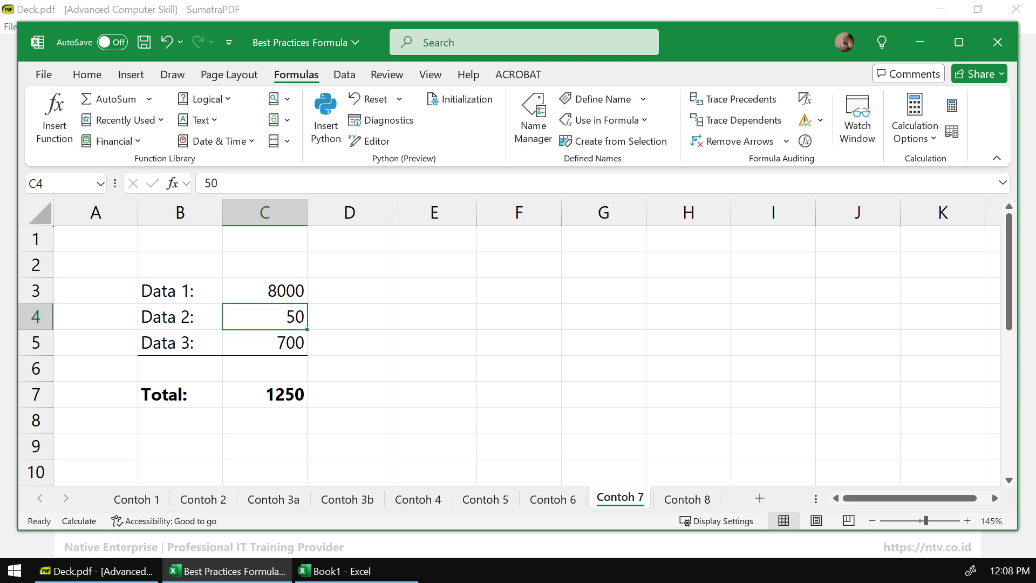
click(265, 394)
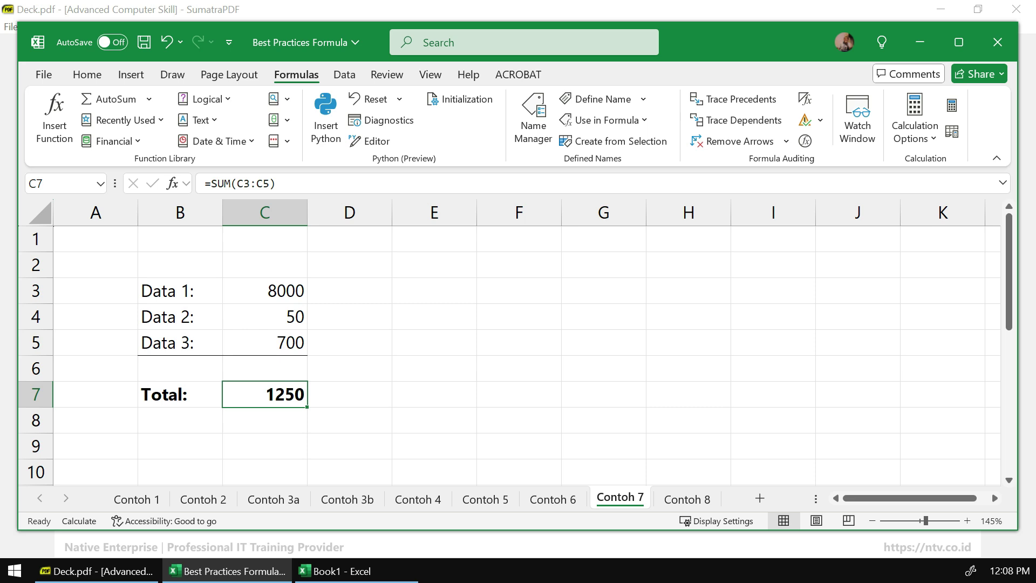
click(264, 316)
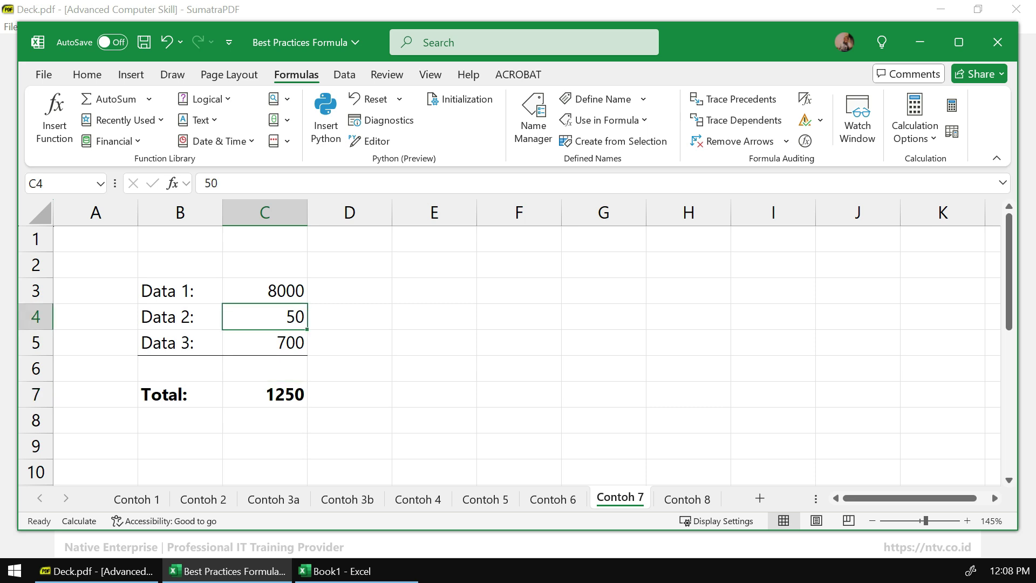
text(6500)
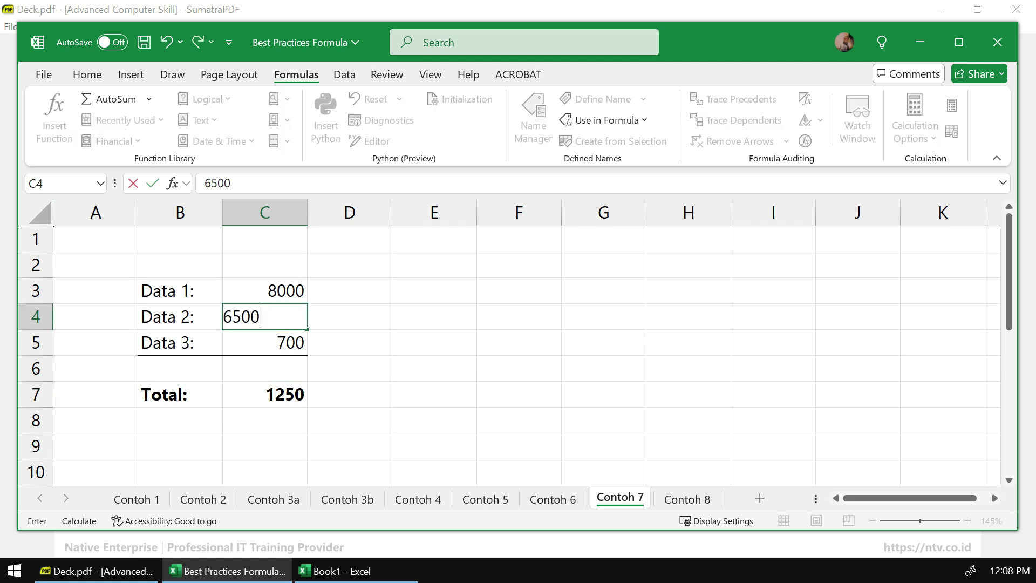
key(Return)
click(264, 394)
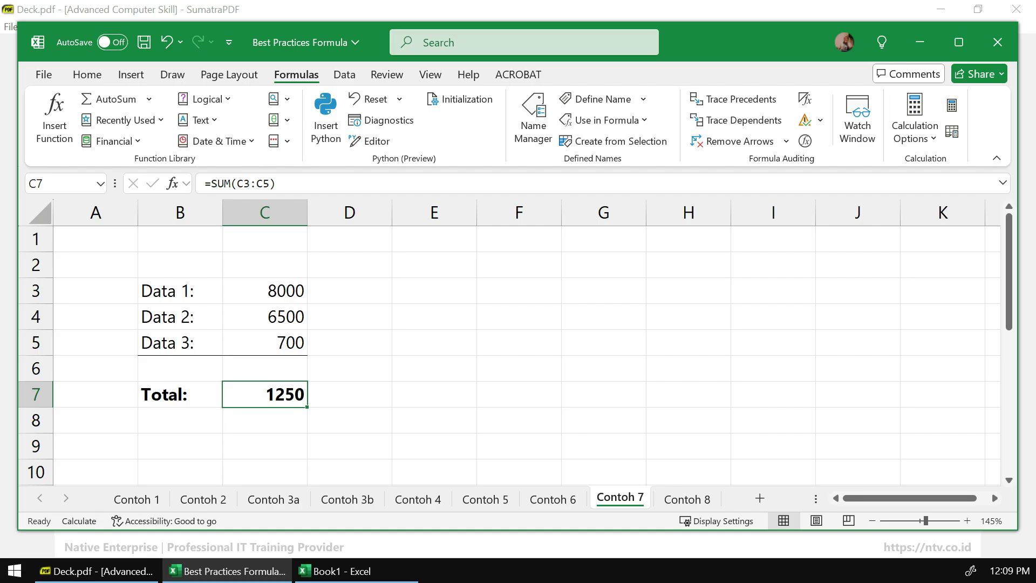
Recalculate the entire workbook manually to refresh the Total in cell C7
click(434, 395)
click(264, 395)
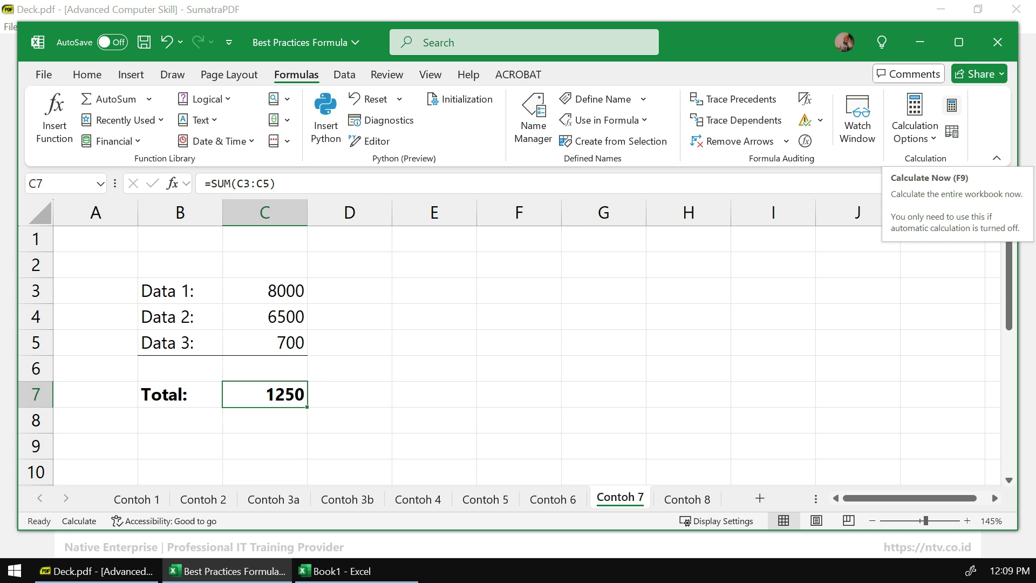
click(952, 105)
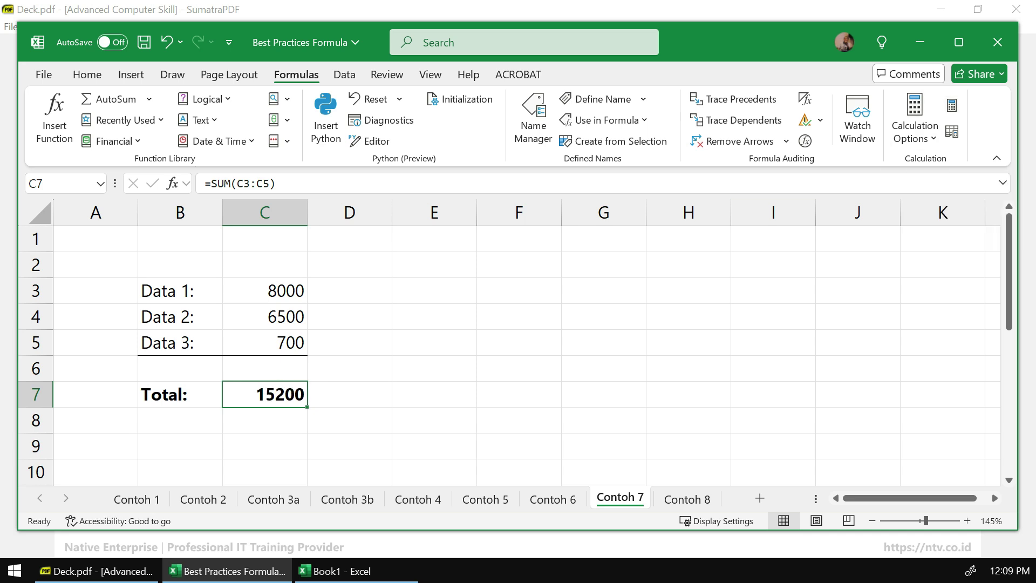
Set Data 3 in cell C5 to 55555 and Data 1 in cell C3 to 999999
click(265, 342)
text(55555)
key(Return)
key(Up)
key(Up)
key(Up)
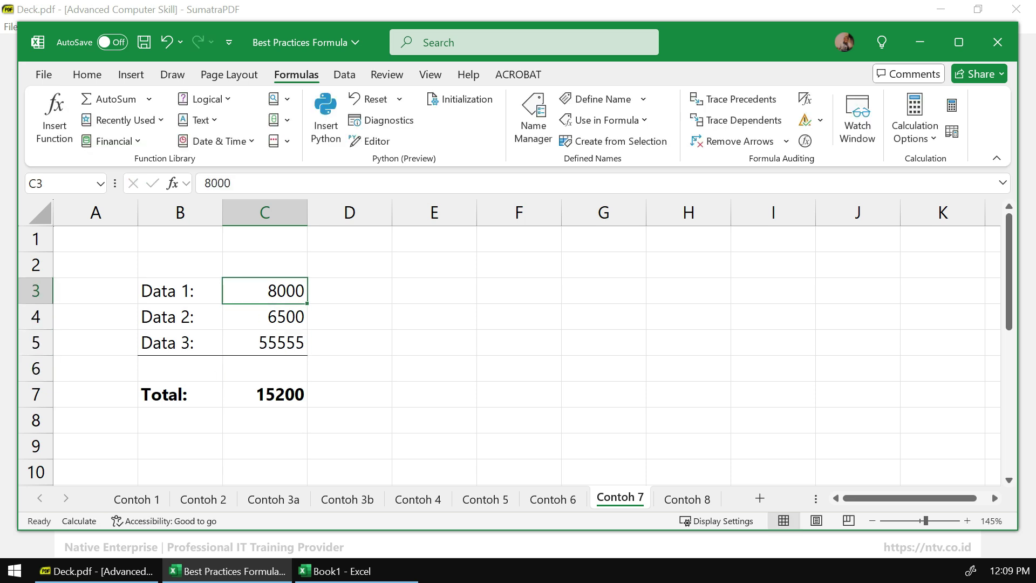
text(999999)
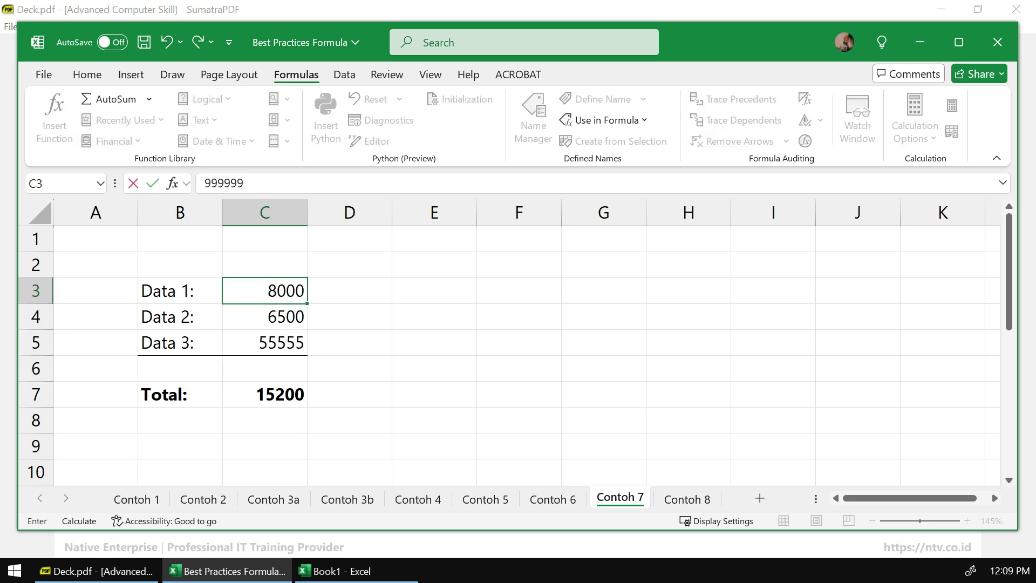
key(Return)
Recalculate the Total in C7 for the new Data 1 and Data 3 values, and switch to Deck.pdf in SumatraPDF
click(264, 394)
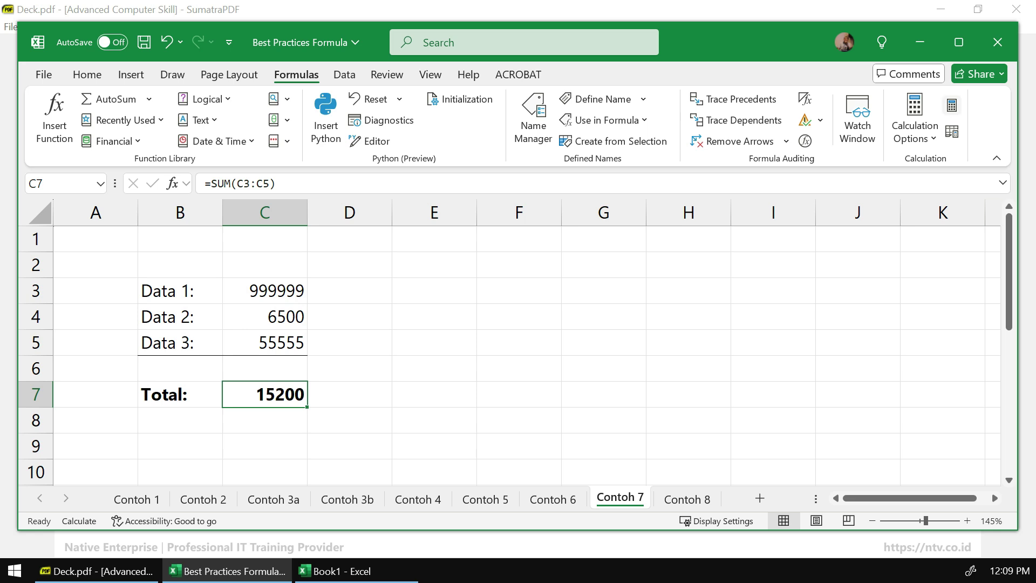
key(F9)
click(603, 342)
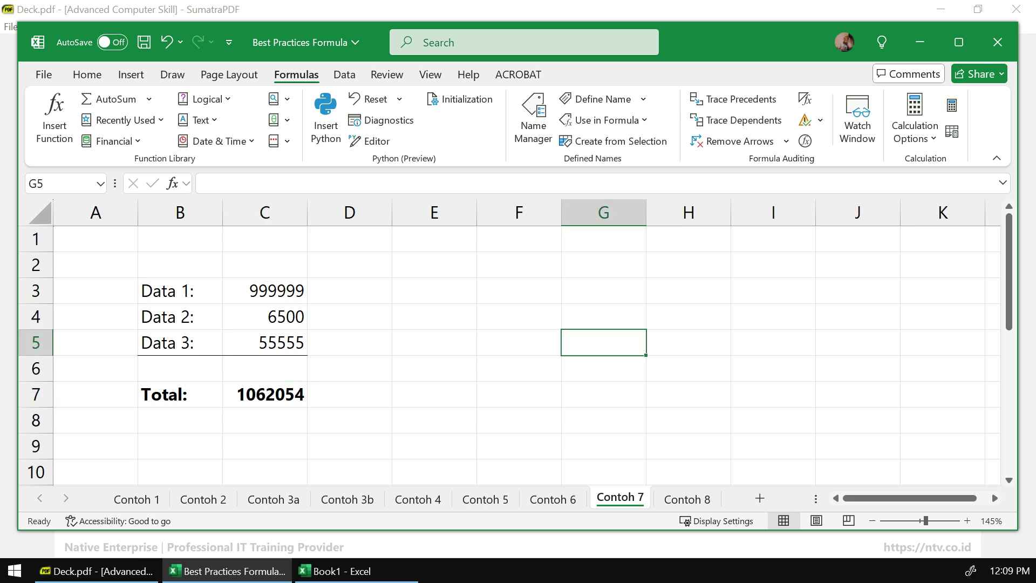
click(96, 571)
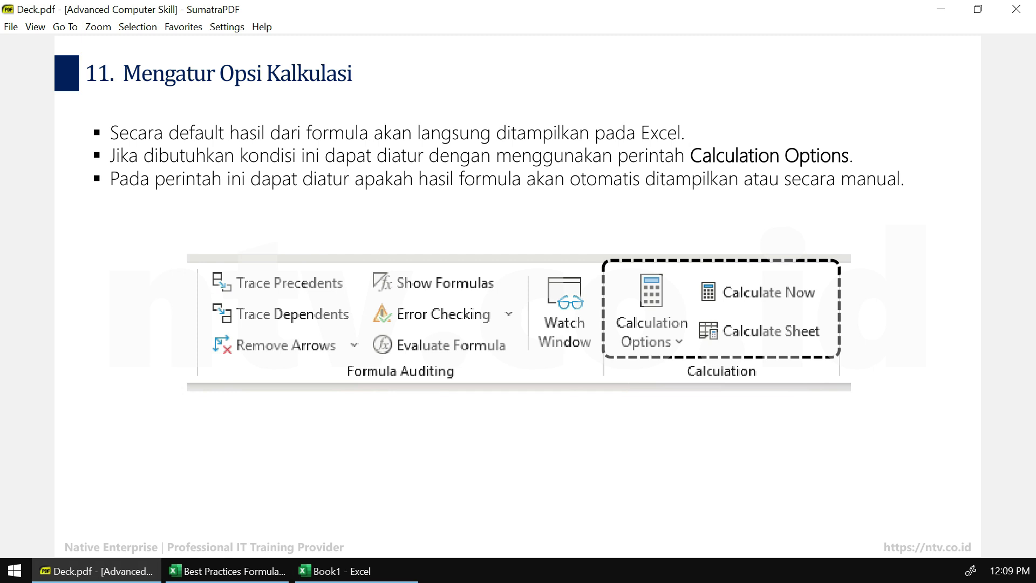
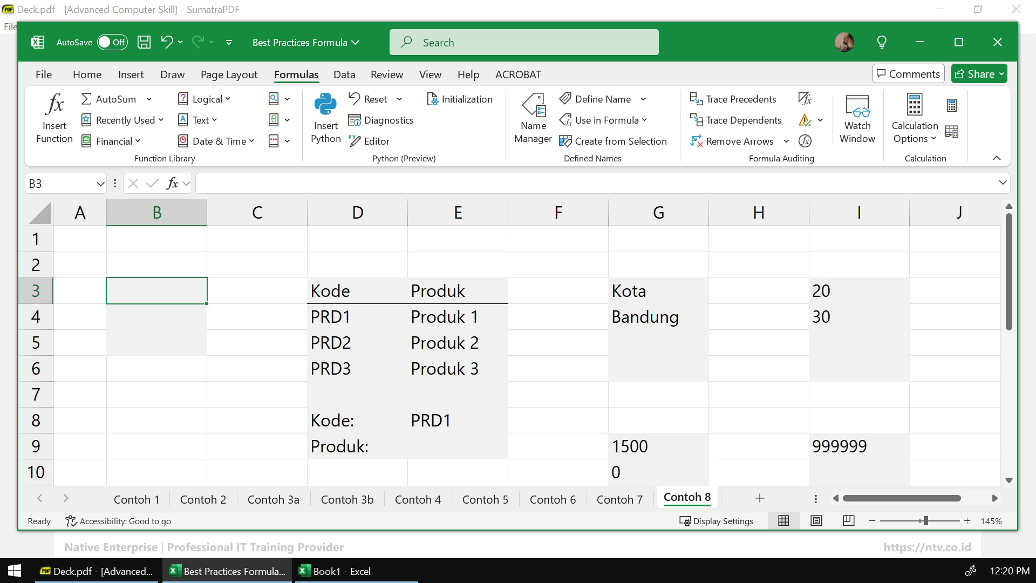
Enter a 30-digit number made up of nines in cell B3 of the Contoh 8 sheet and widen column B slightly
text(99999999999999999999999999999)
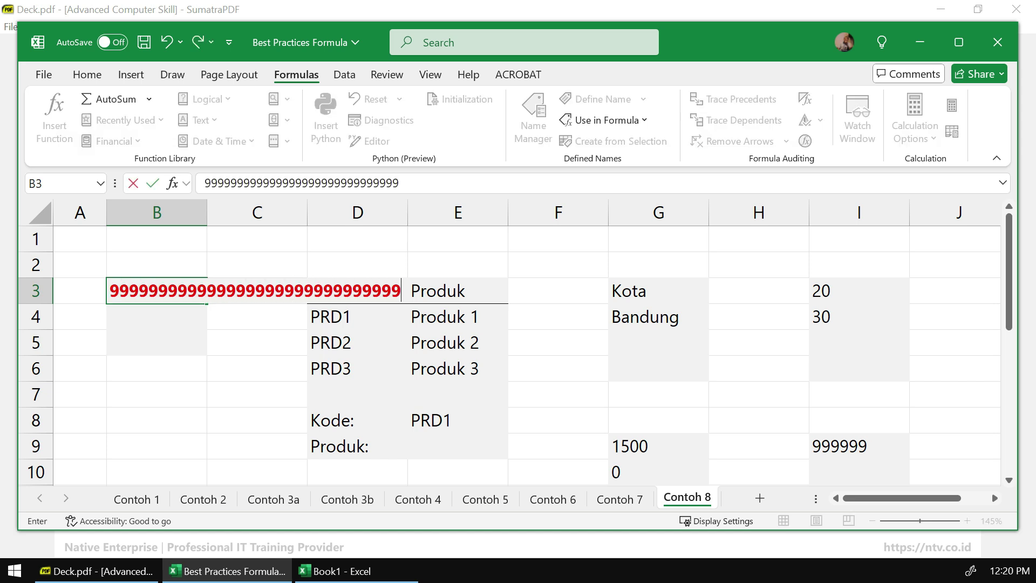
key(Return)
key(Up)
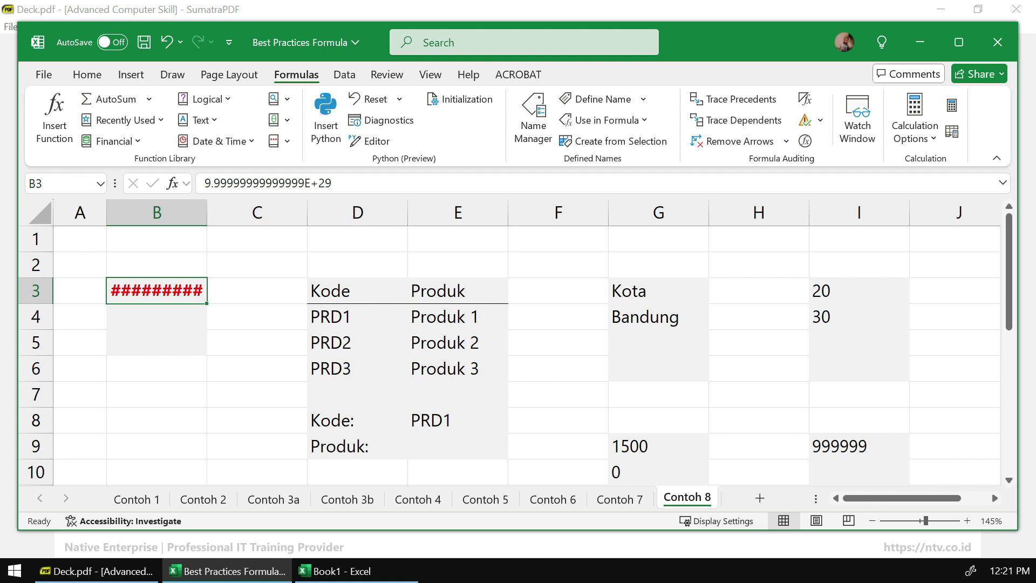
drag(207, 212, 238, 212)
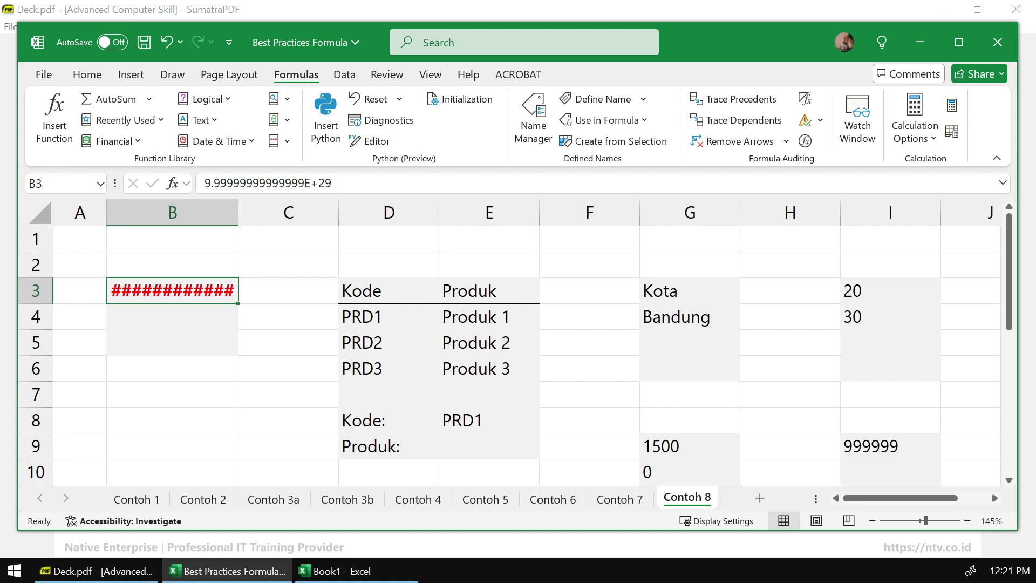
Check the number format of cell B5, confirm its Date format 14-Mar-2012, and enter -10 in the cell
click(87, 74)
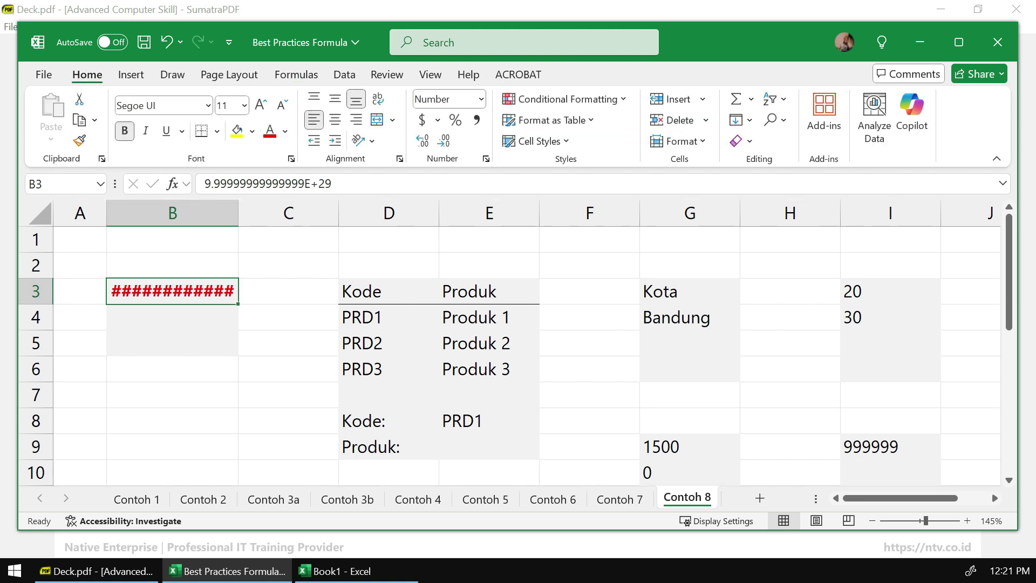
click(172, 343)
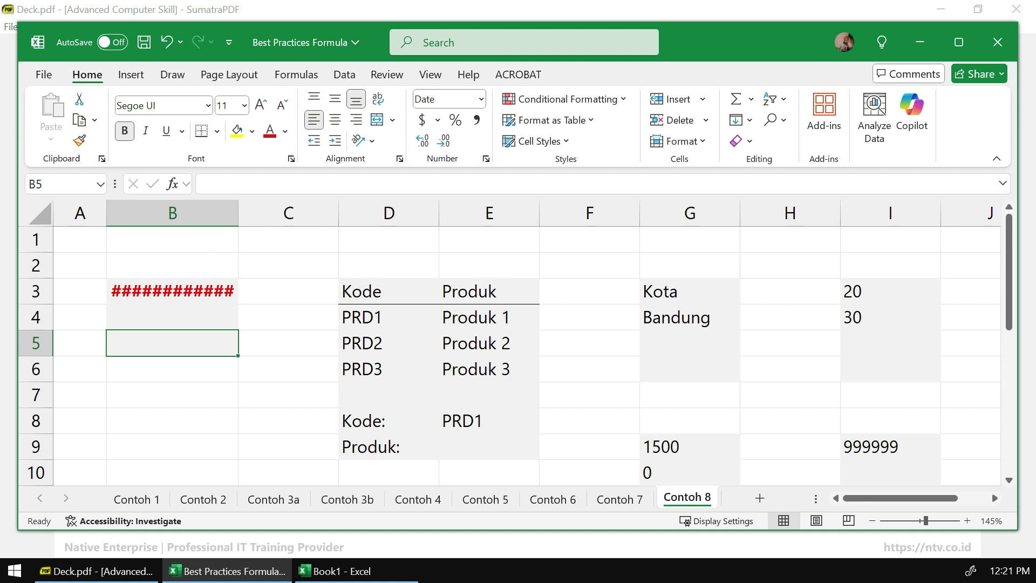
right_click(201, 342)
click(238, 430)
drag(302, 172, 386, 156)
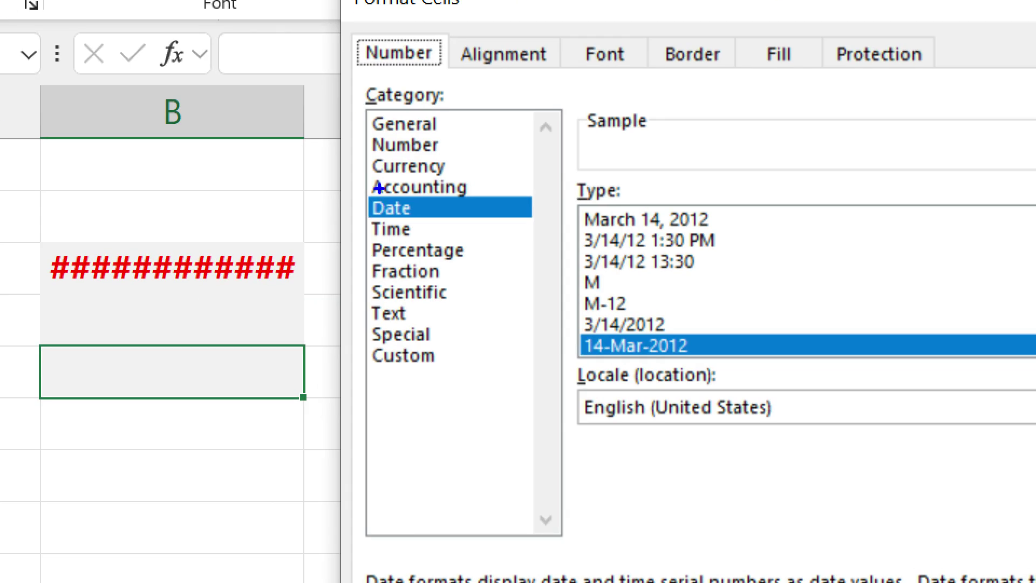
drag(265, 248, 313, 266)
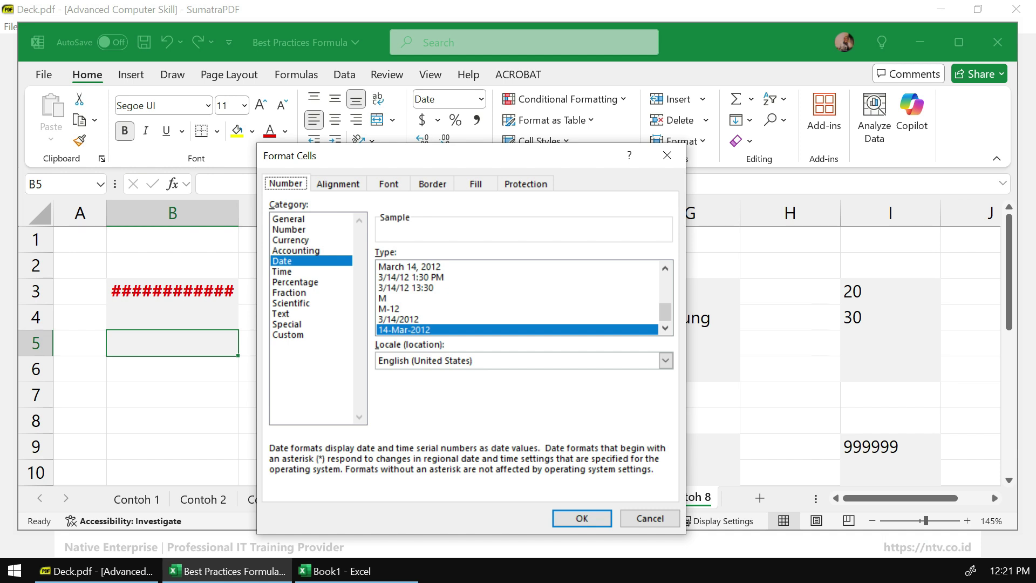
key(Return)
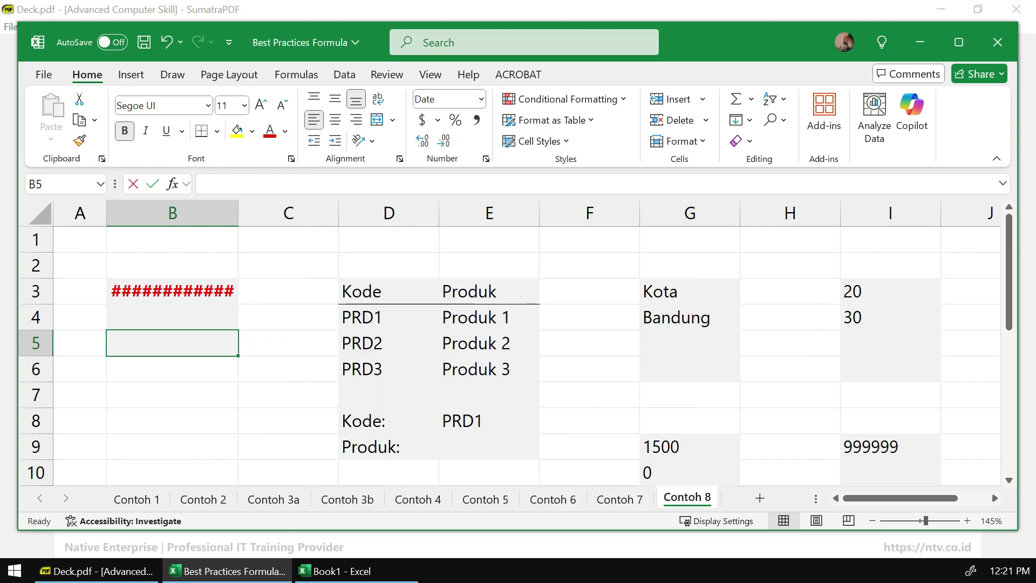
text(-10)
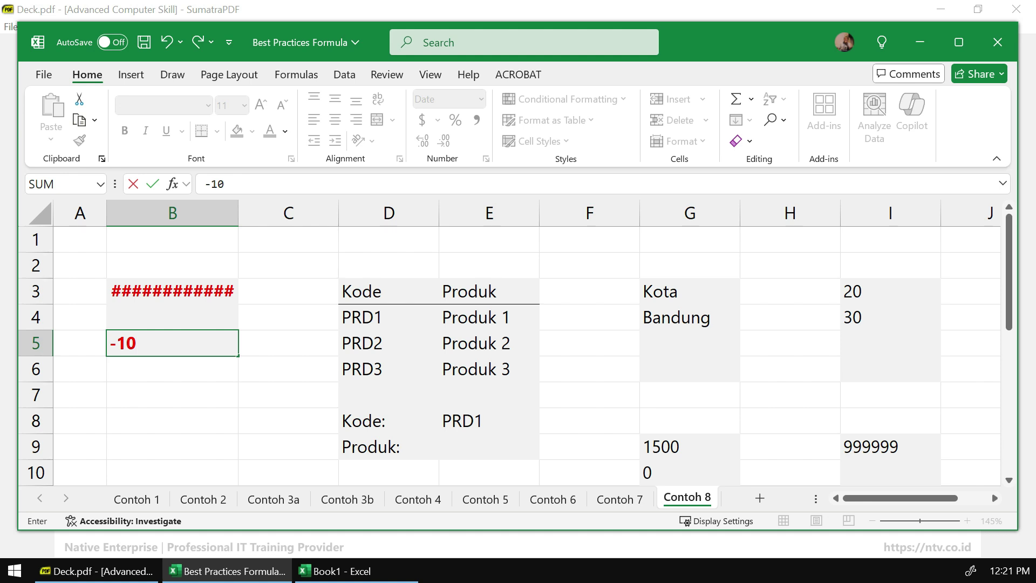
key(Return)
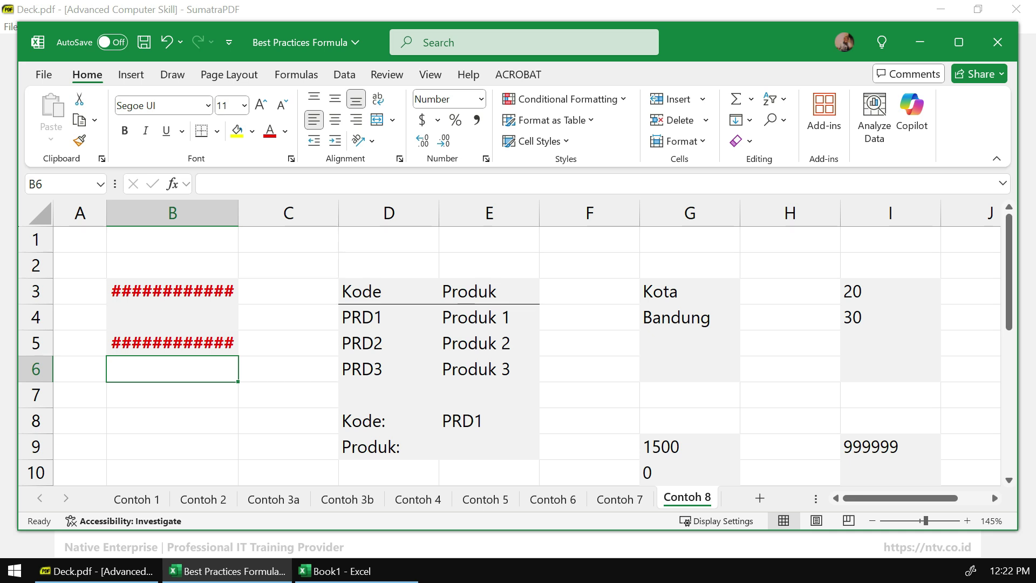
Look up the product for the code in E8 by entering =VLOOKUP(E8,D4:E6,2,FALSE) in cell E9, and review the formula
click(590, 421)
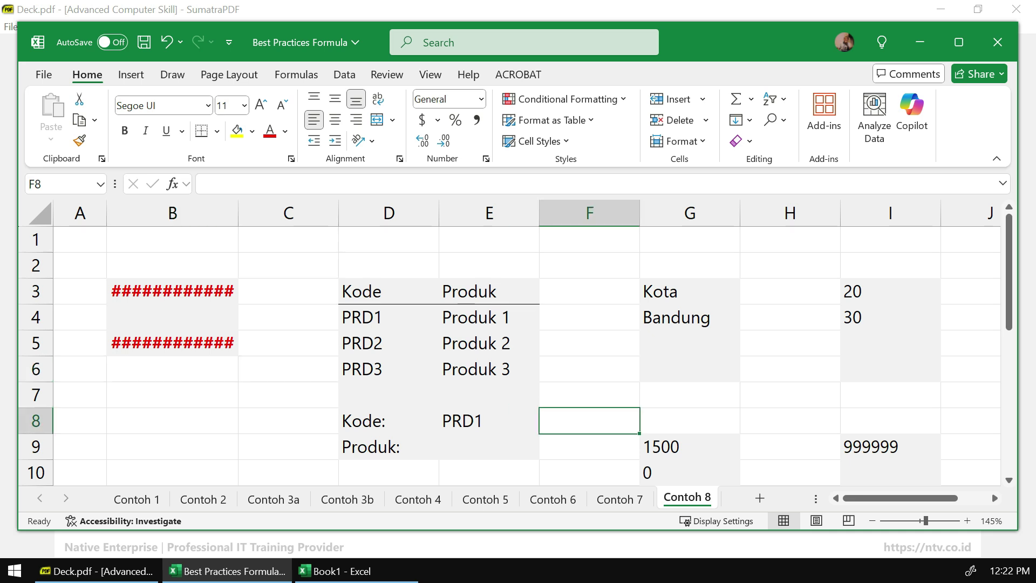
click(489, 447)
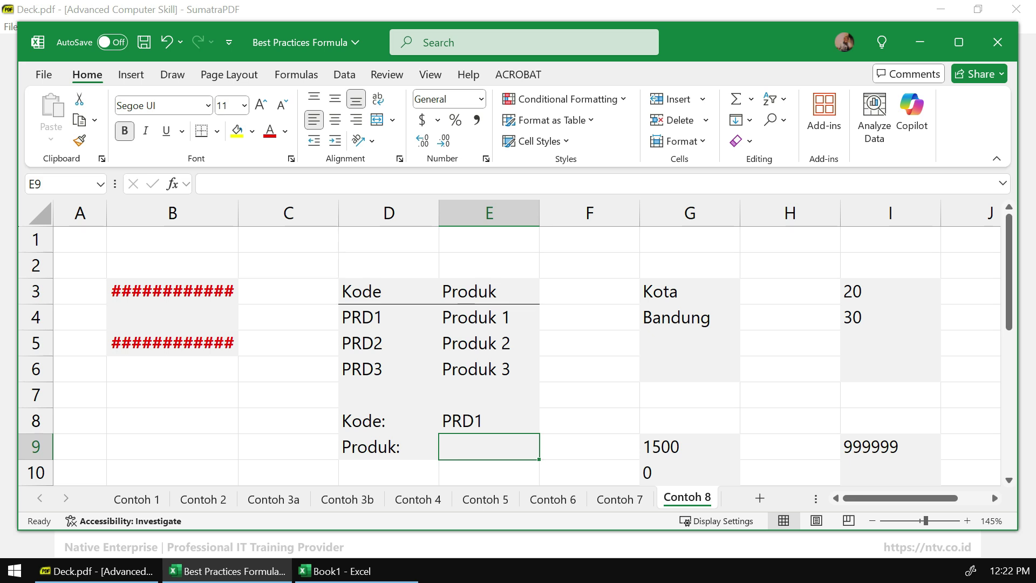
text(=V)
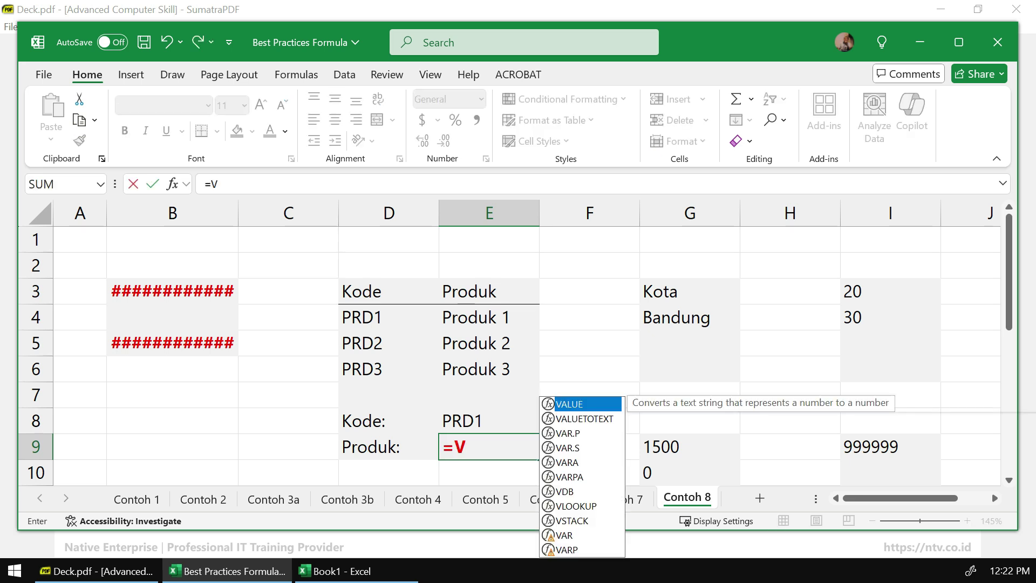
text(LOOKUP()
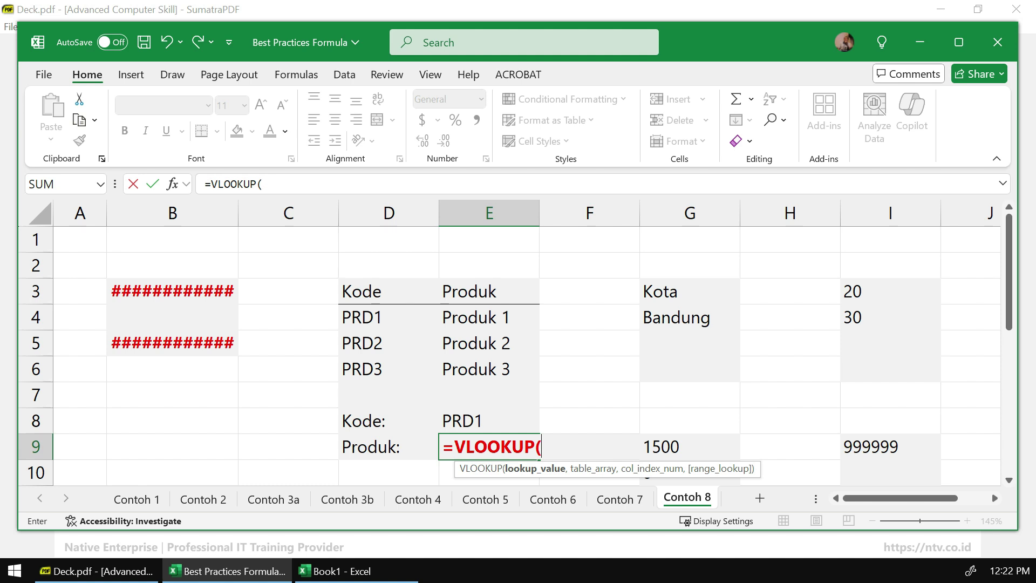
click(489, 421)
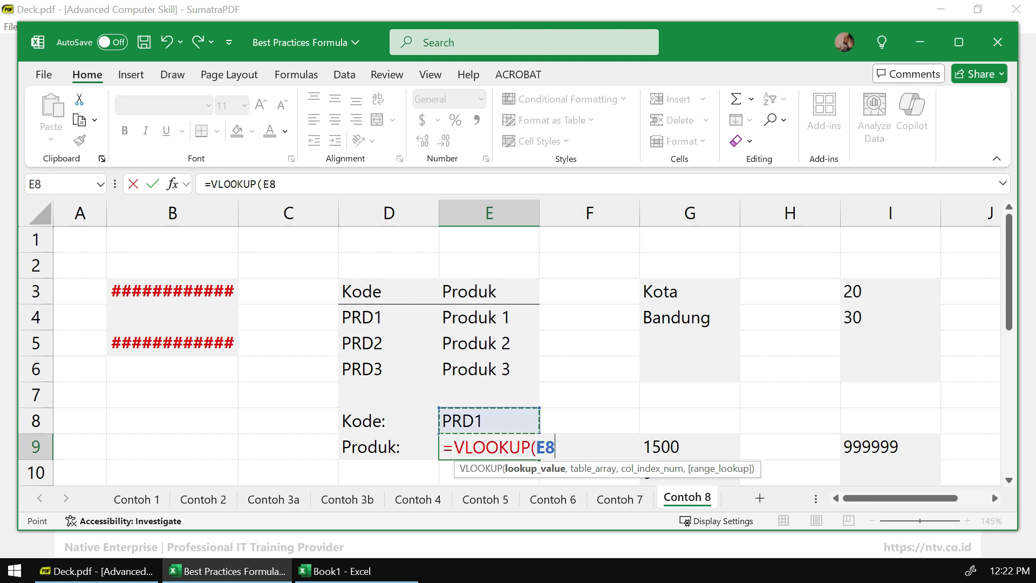
text(,)
drag(367, 317, 486, 369)
text(,)
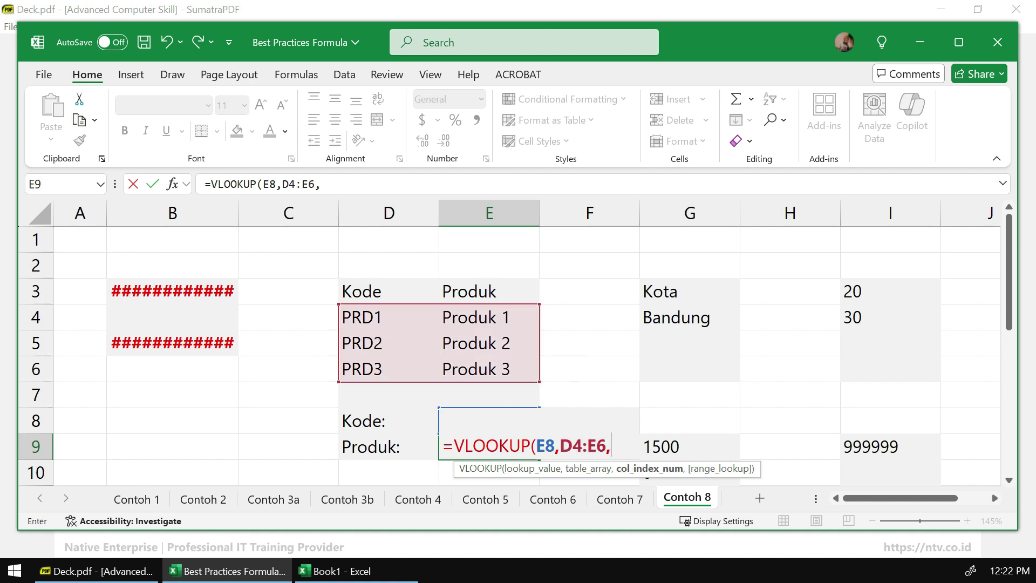
text(2,Fa)
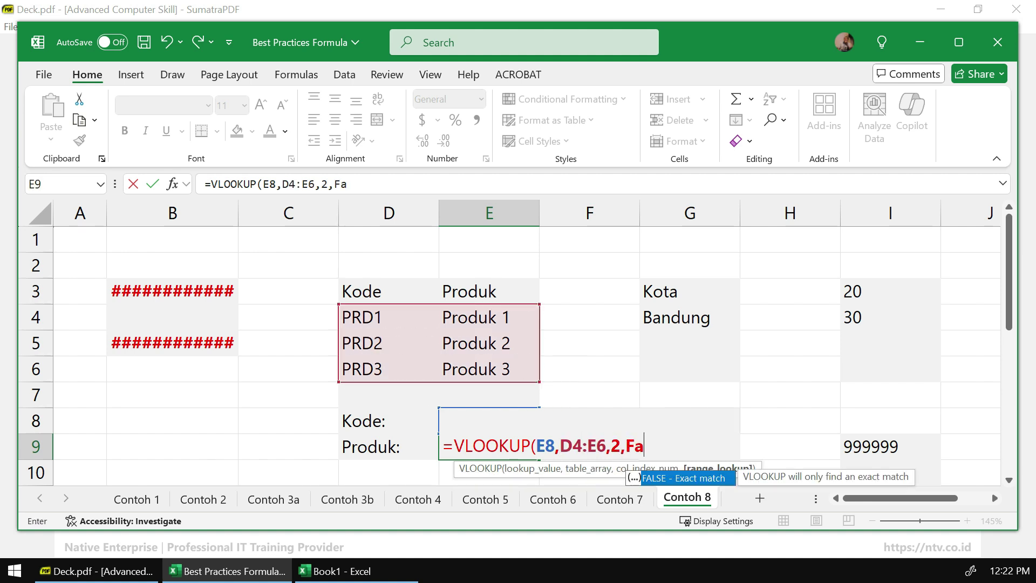
key(Tab)
text())
key(Return)
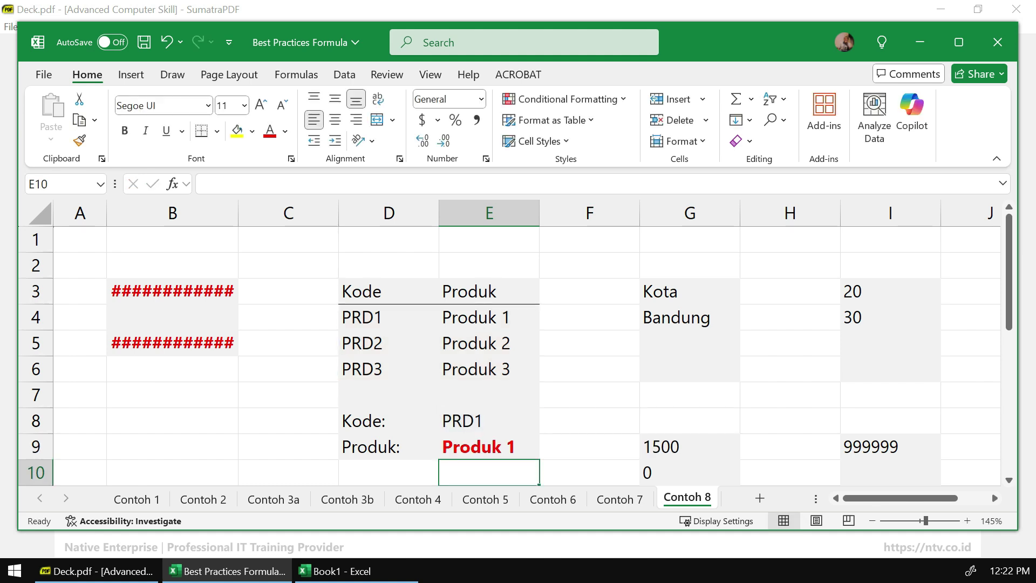
click(489, 421)
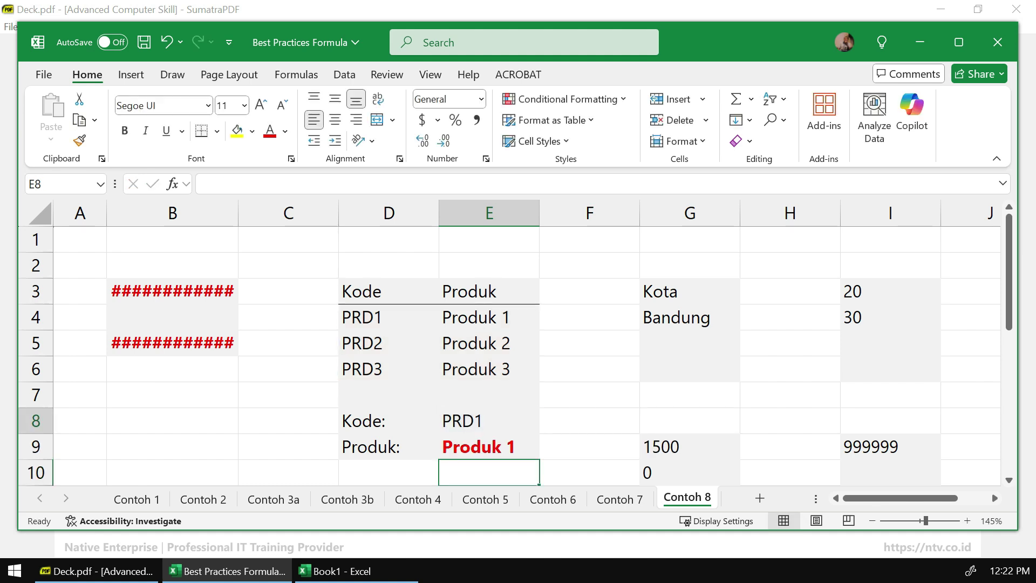
click(489, 447)
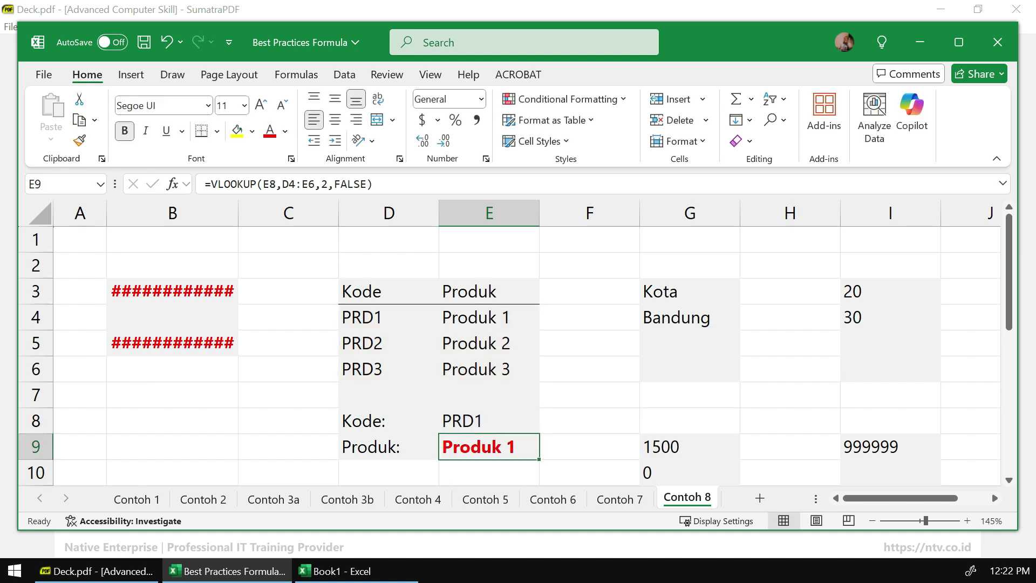
Change the column index of the VLOOKUP formula in cell E9 to 4
key(F2)
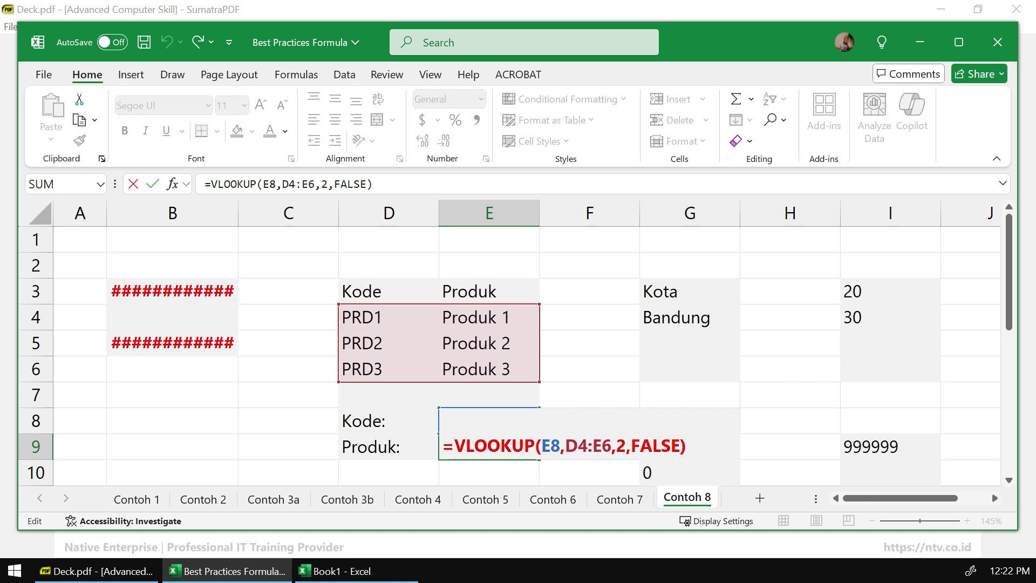
click(625, 446)
key(BackSpace)
text(4)
key(Return)
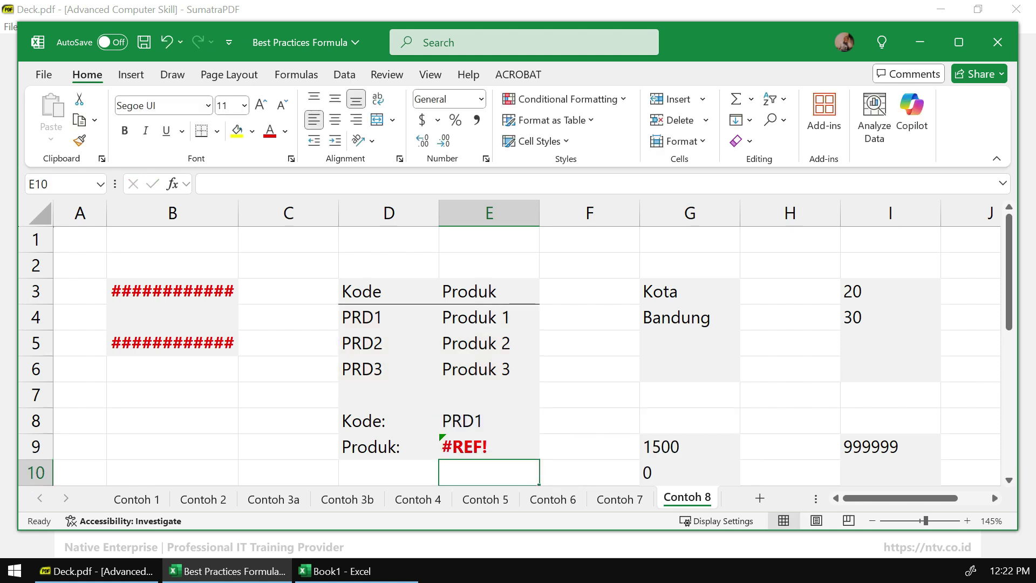
Review the VLOOKUP formula in E9, comparing its column index with the columns of the lookup range D4:E6
key(Up)
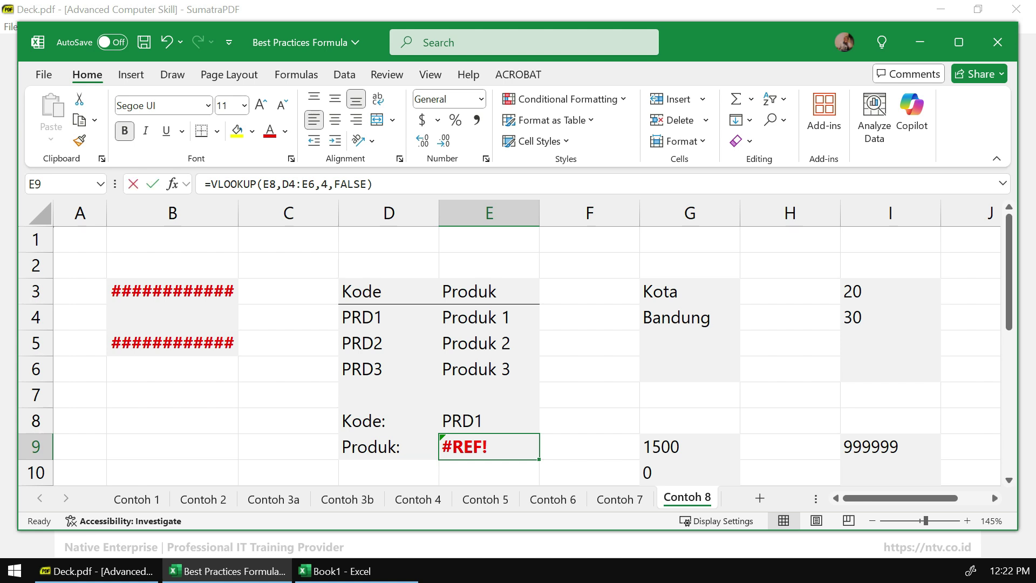
key(F2)
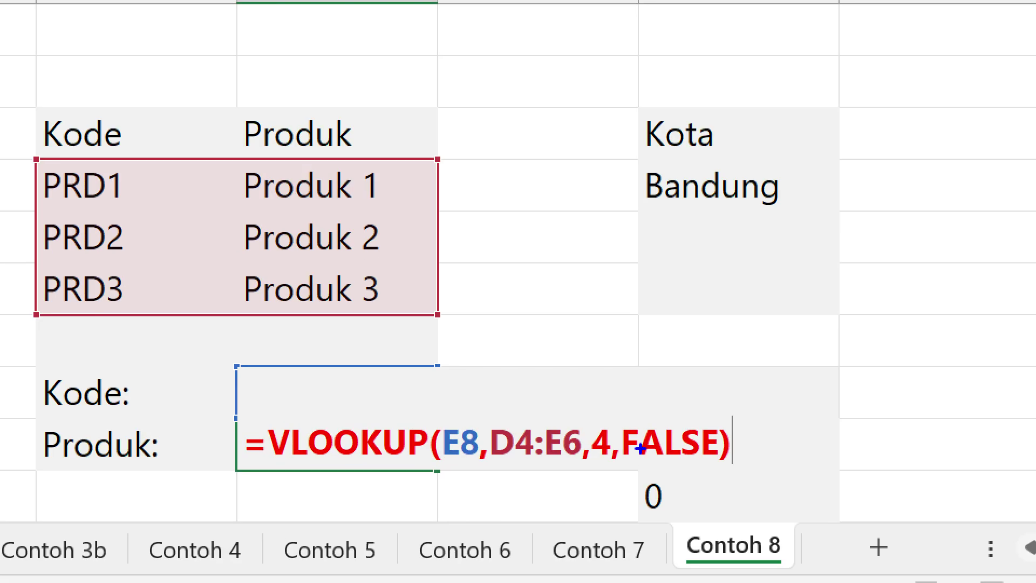
drag(615, 431, 652, 481)
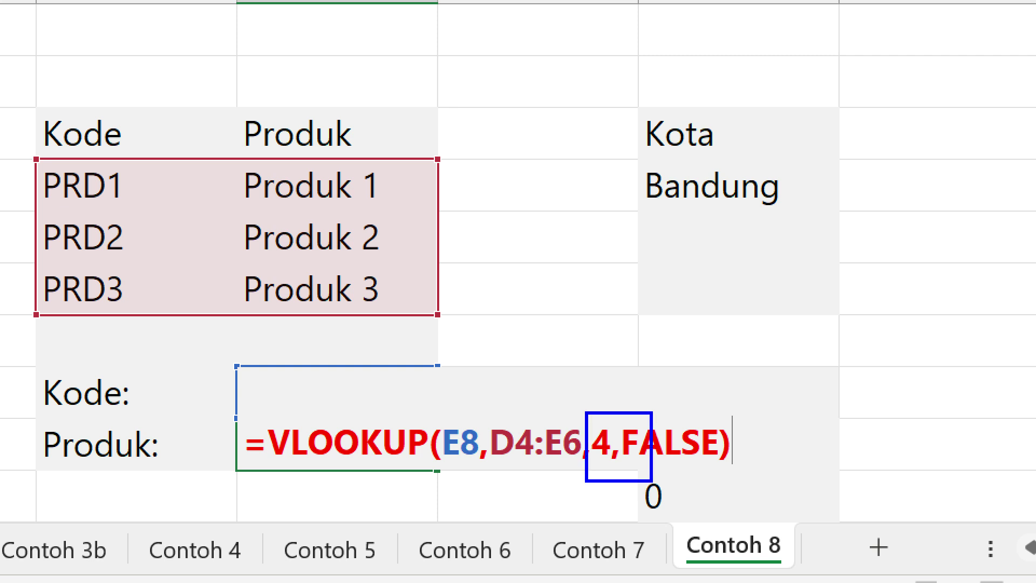
drag(29, 159, 441, 306)
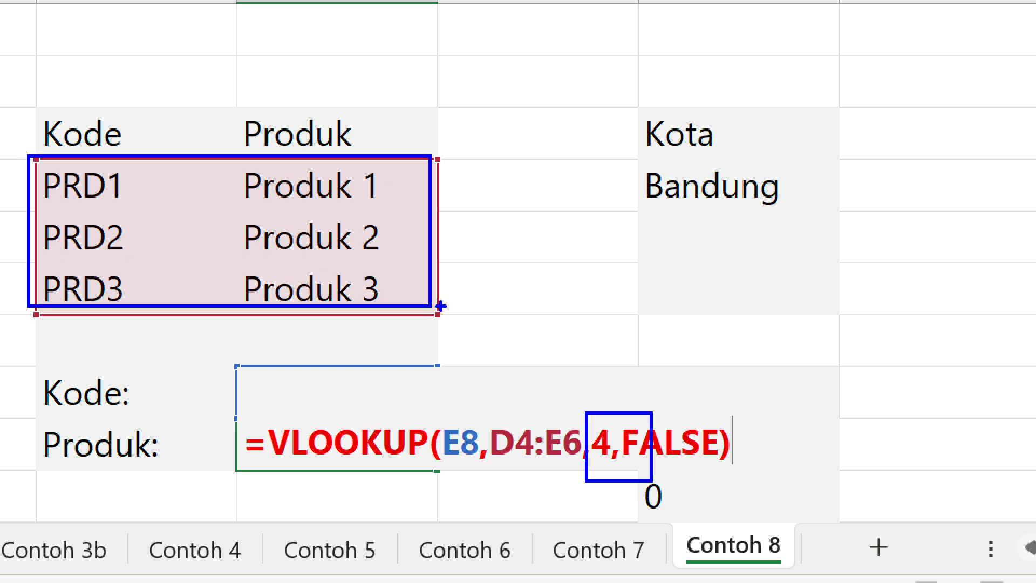
mouse_move(709, 163)
mouse_down()
mouse_move(719, 142)
mouse_move(738, 259)
mouse_up()
mouse_move(749, 270)
mouse_down()
mouse_move(749, 298)
mouse_move(751, 270)
mouse_up()
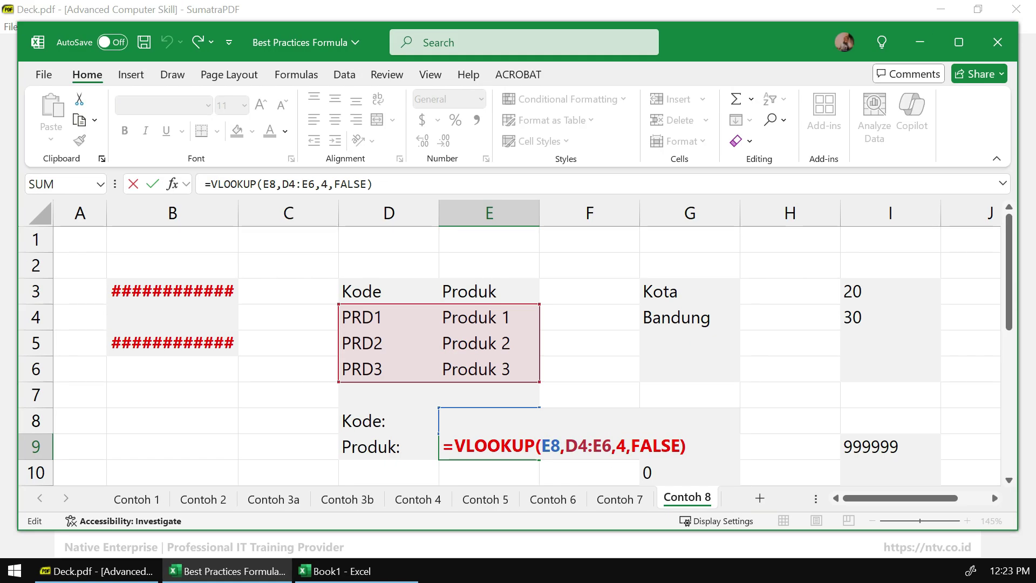
key(ctrl+Return)
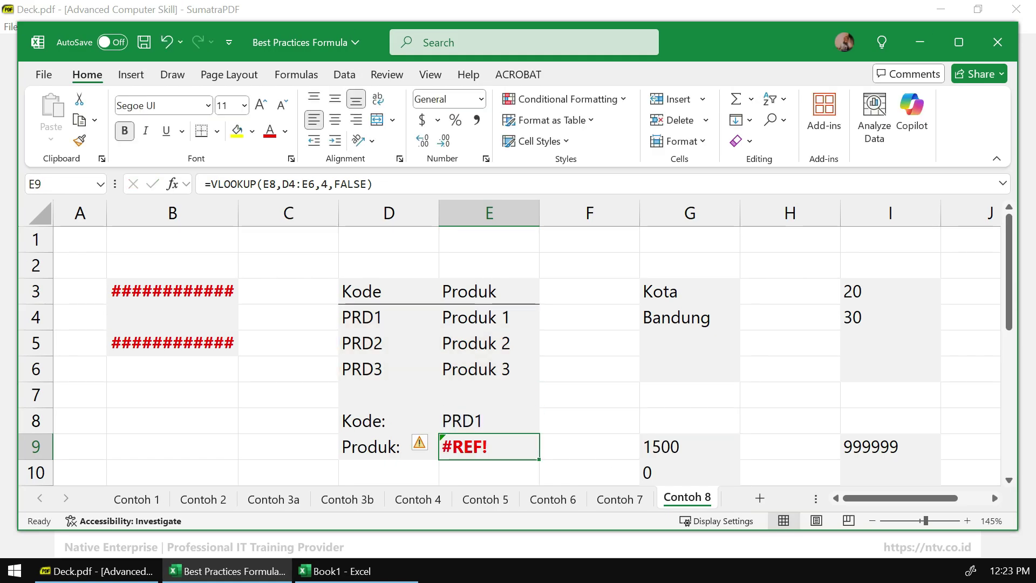
Enter =G3+G4 in cell G6 to add the two text cells, and review the formula's references
click(589, 369)
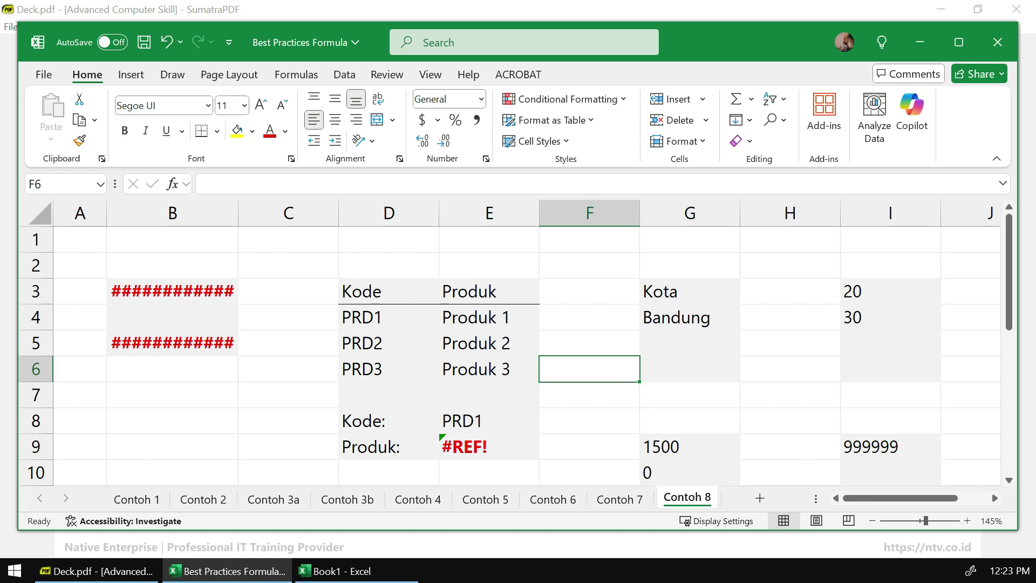
scroll(590, 369, down, 1)
scroll(589, 369, up, 1)
click(690, 369)
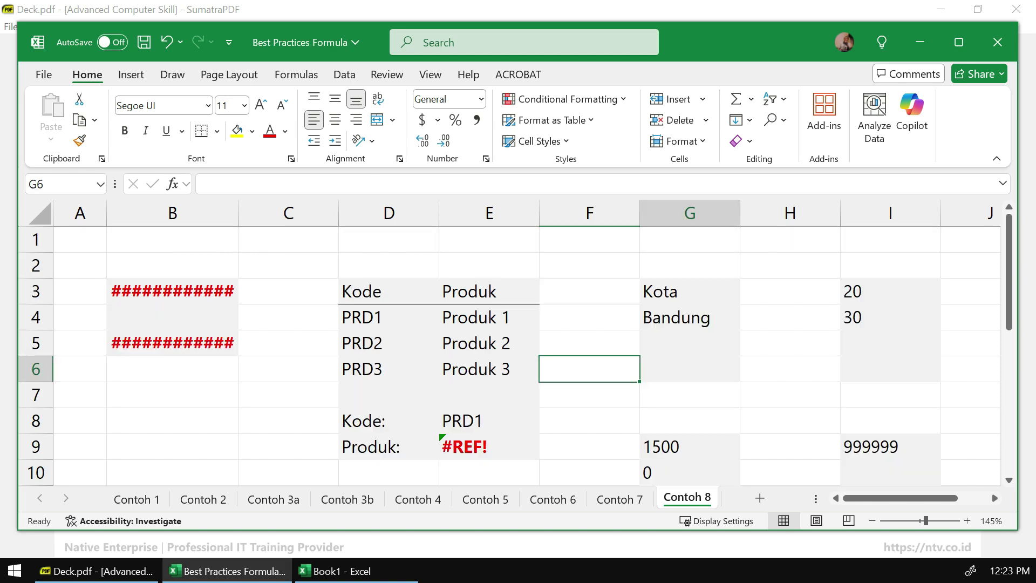
text(=)
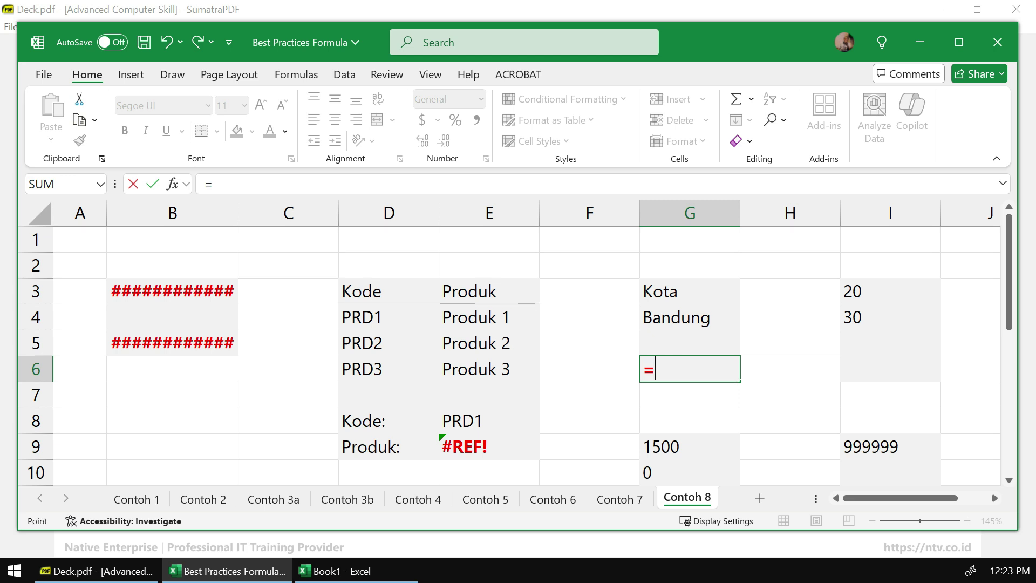
click(690, 292)
text(+)
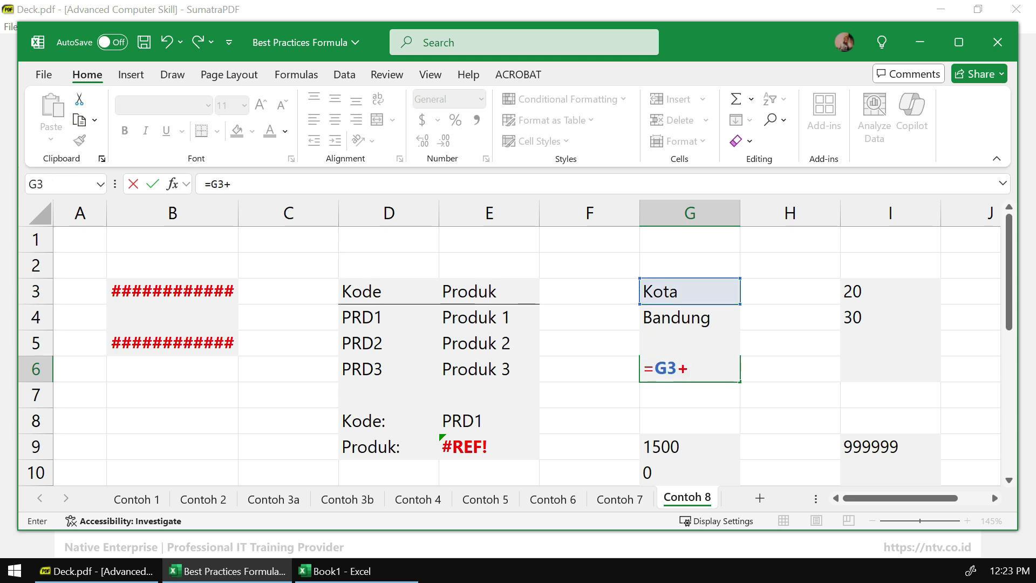
click(689, 317)
key(Return)
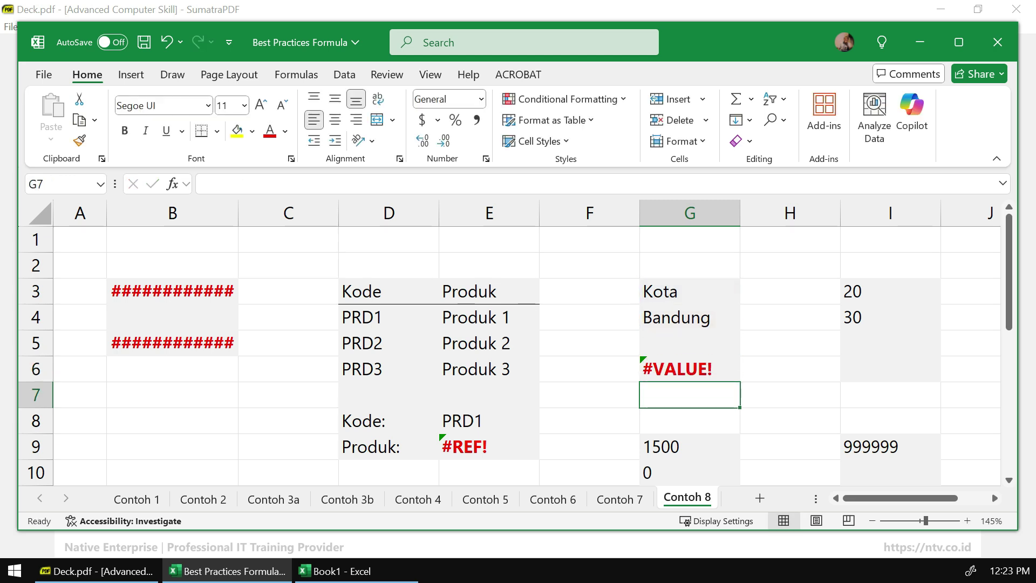
click(690, 369)
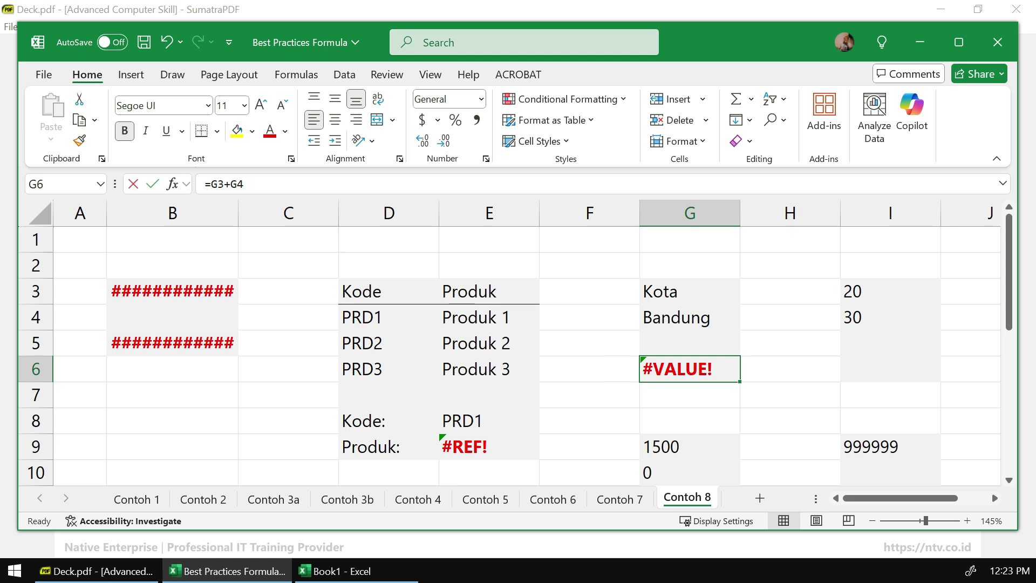
key(F2)
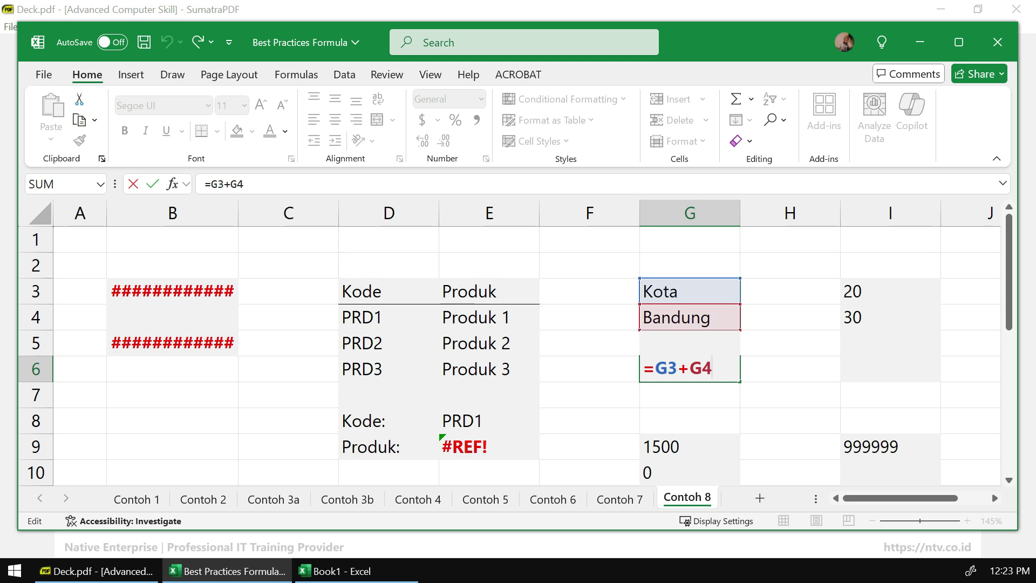
key(Return)
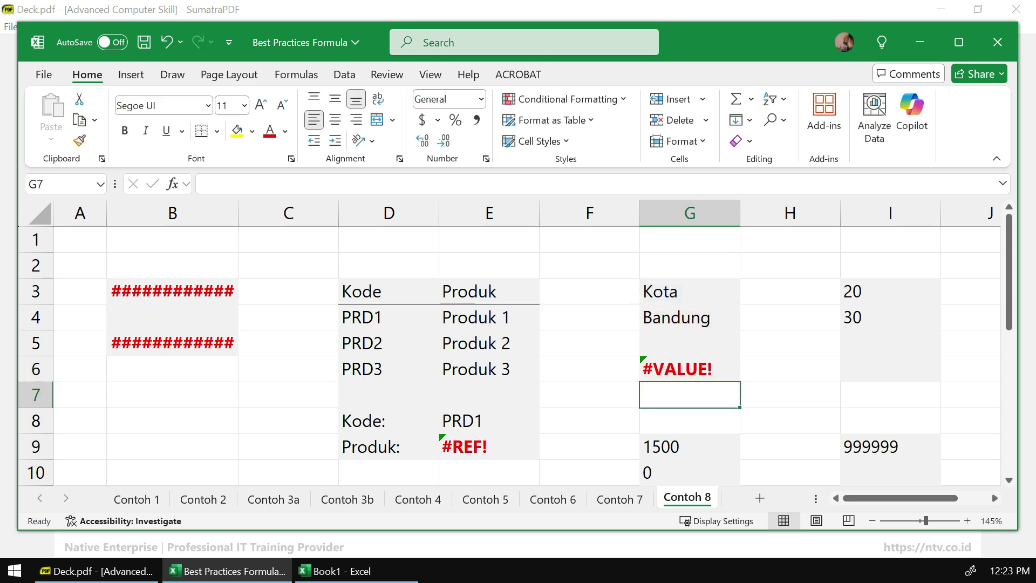
Divide G9 by G10 with the formula =G9/G10 in cell G12, and select the cell to review it
scroll(512, 346, down, 1)
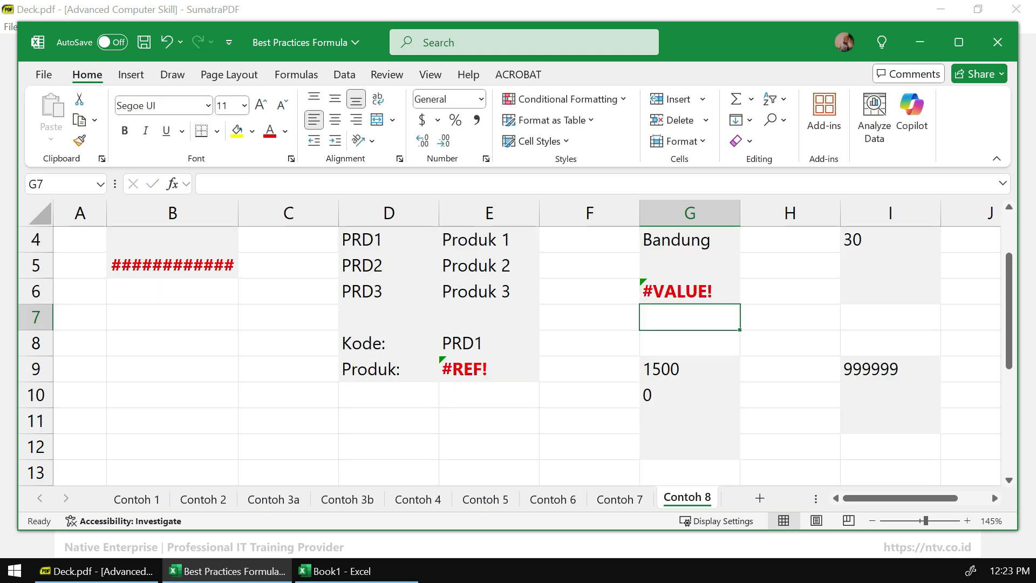
click(690, 446)
scroll(512, 346, down, 1)
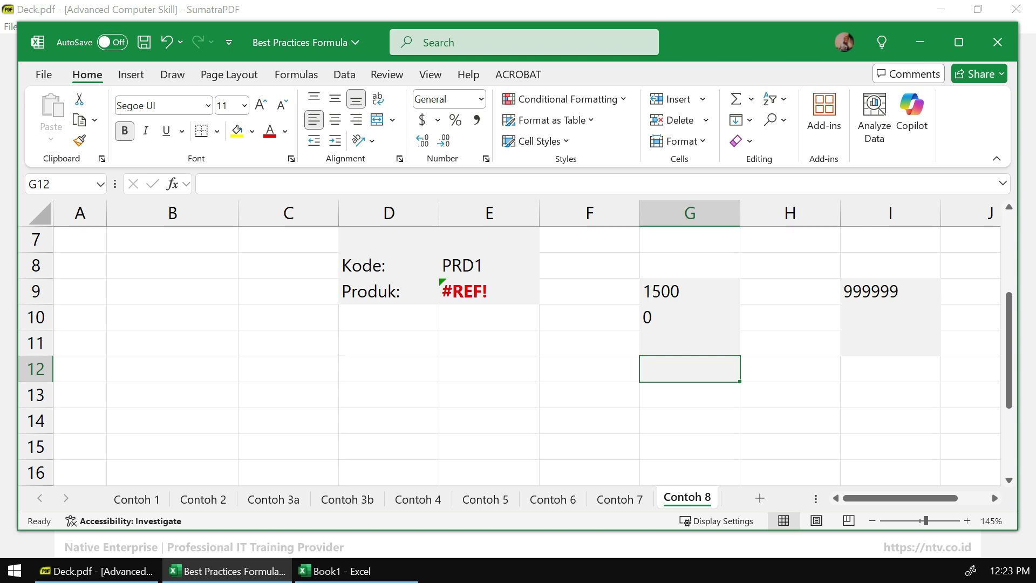
text(=)
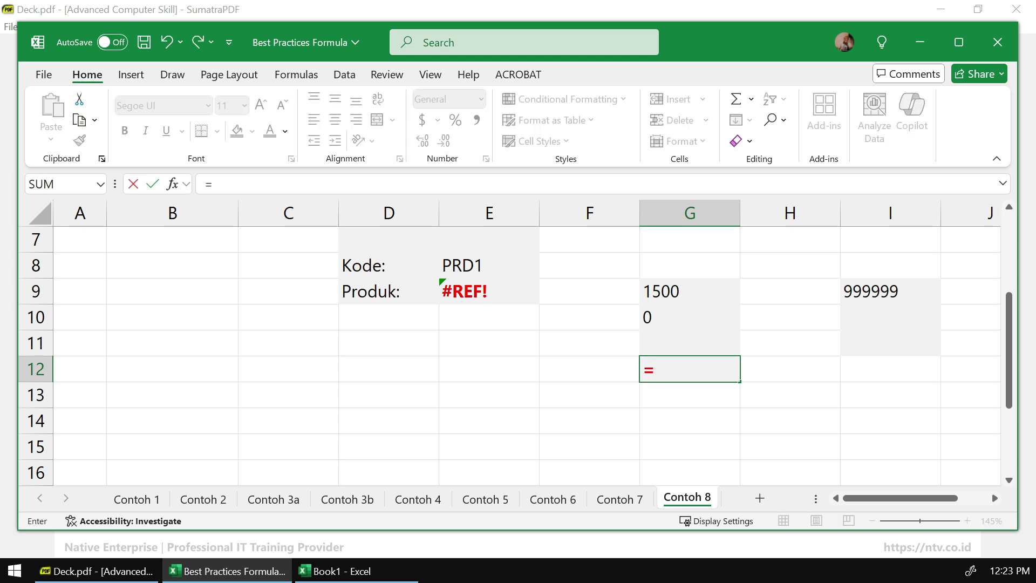
click(690, 291)
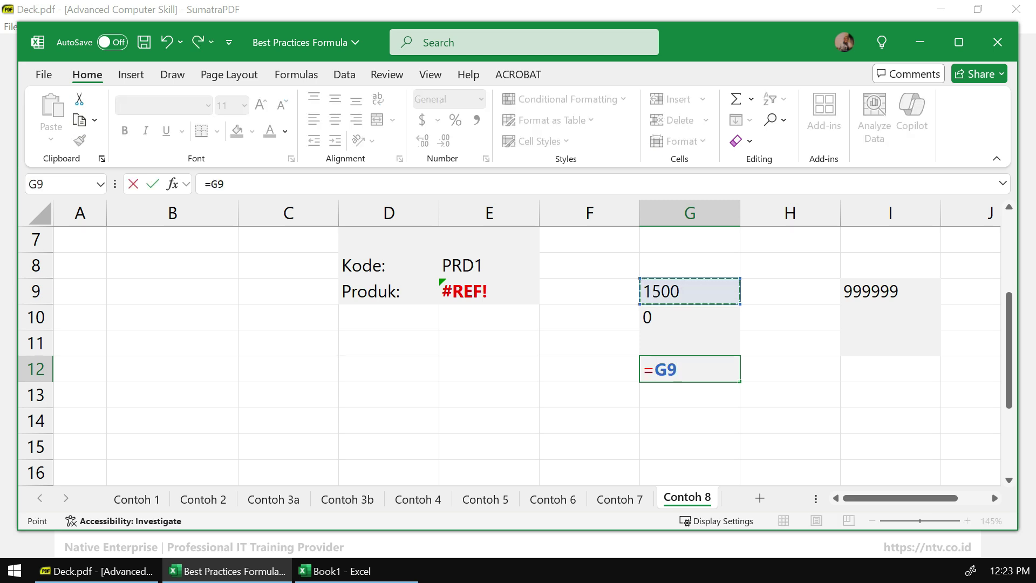
text(/G10)
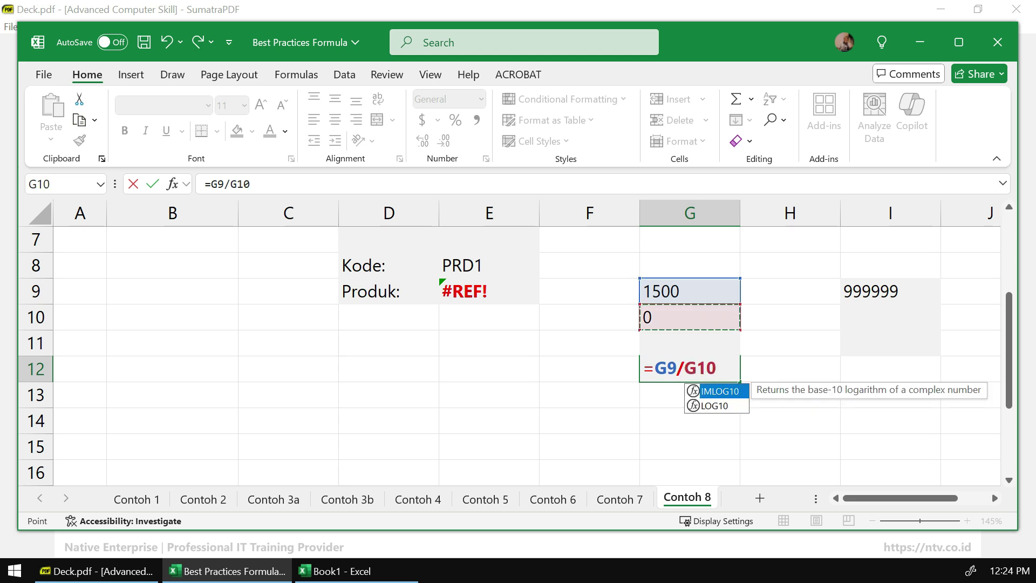
key(Return)
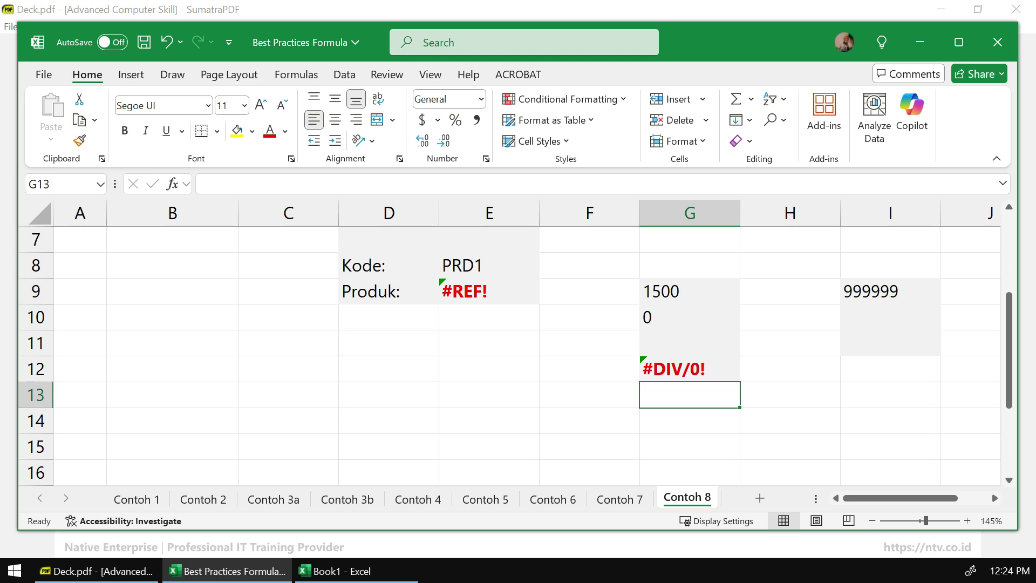
click(690, 369)
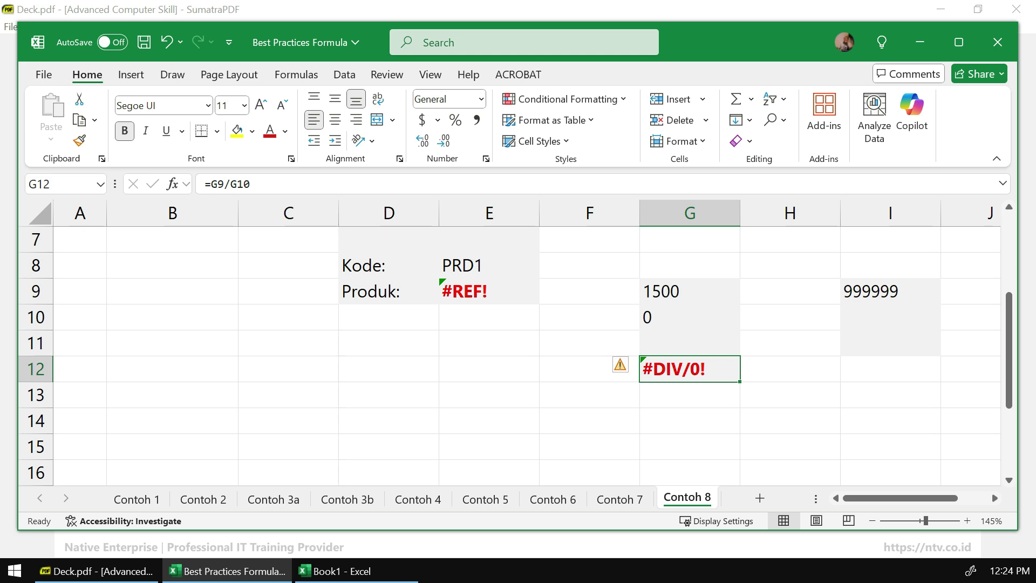
Examine the numbers in cells I3 and I4 above the empty result cell I6
key(alt+Tab)
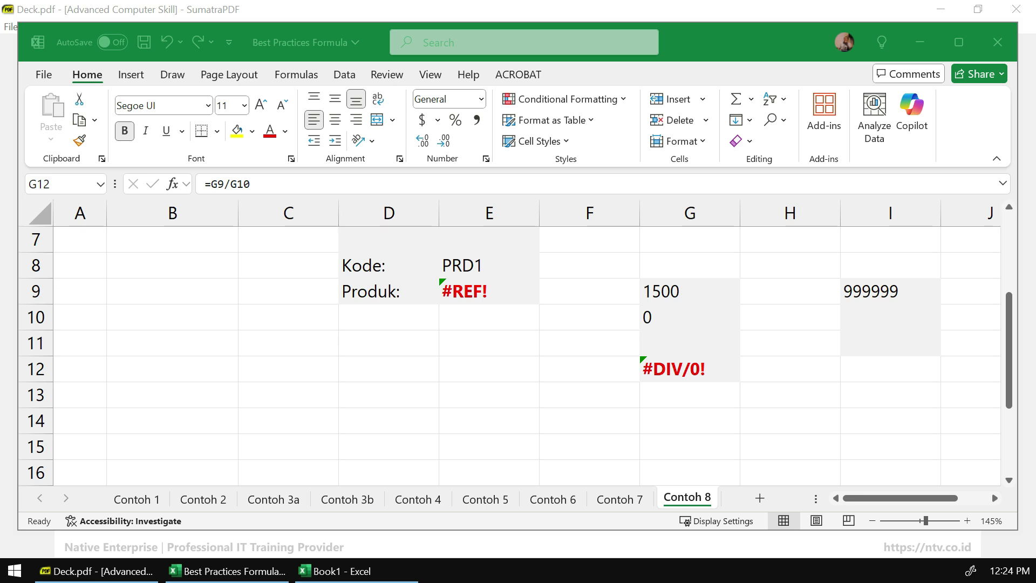
scroll(510, 351, up, 2)
drag(894, 498, 924, 498)
click(865, 421)
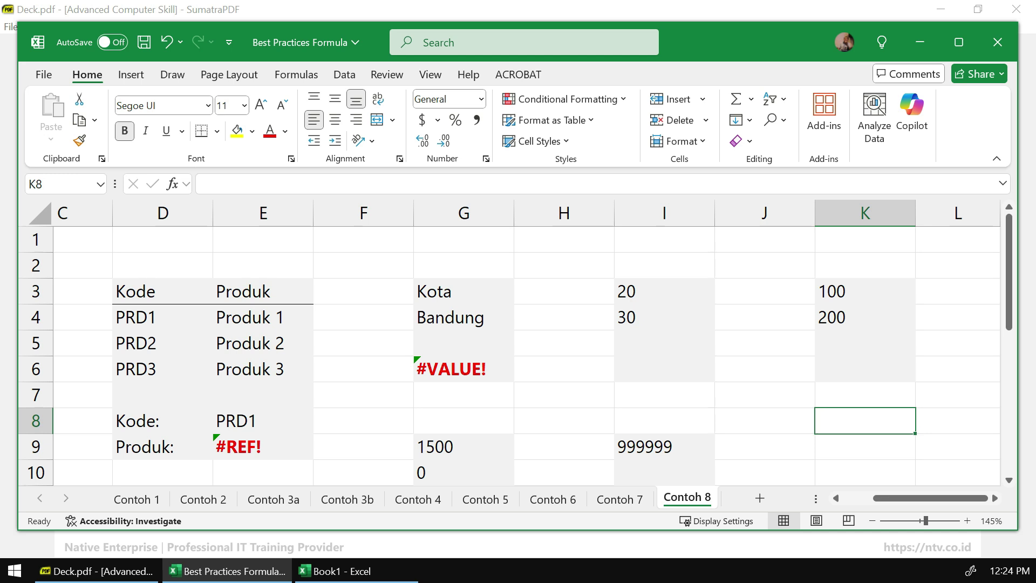
click(664, 369)
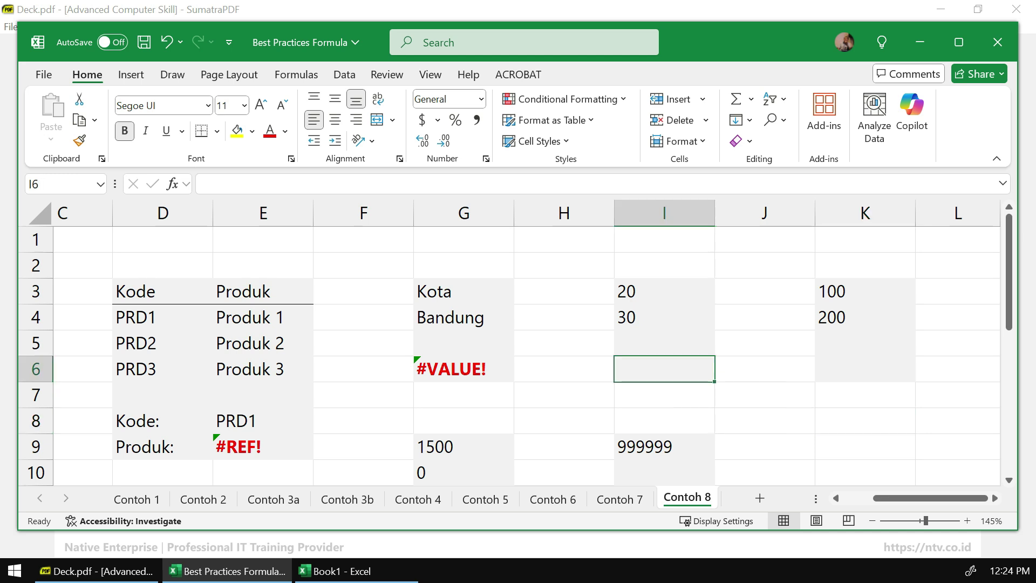
click(664, 292)
click(664, 318)
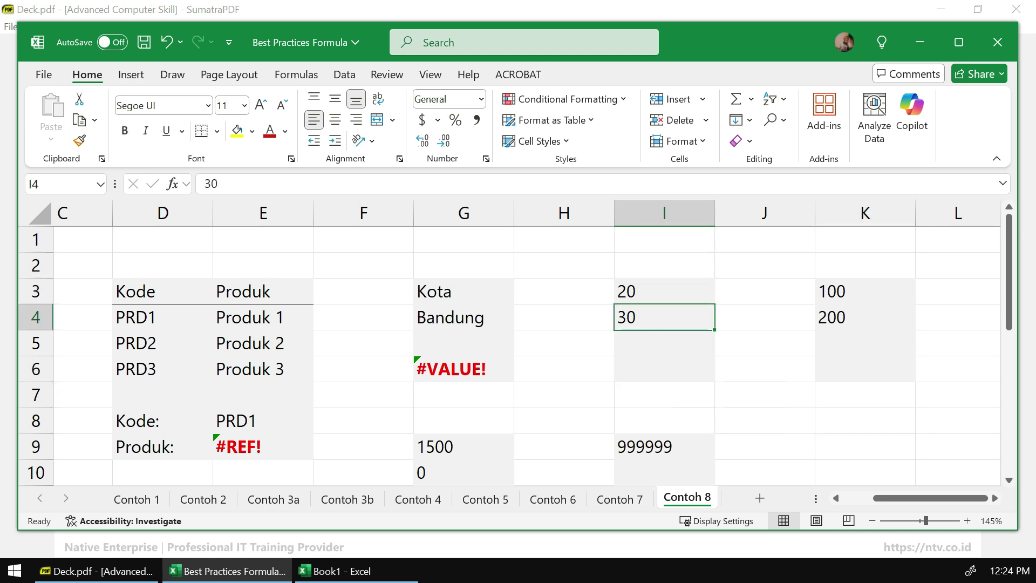
click(665, 291)
click(665, 317)
Define the name data5 for the range I3:I4, and reselect the range to check its name
drag(664, 292, 664, 317)
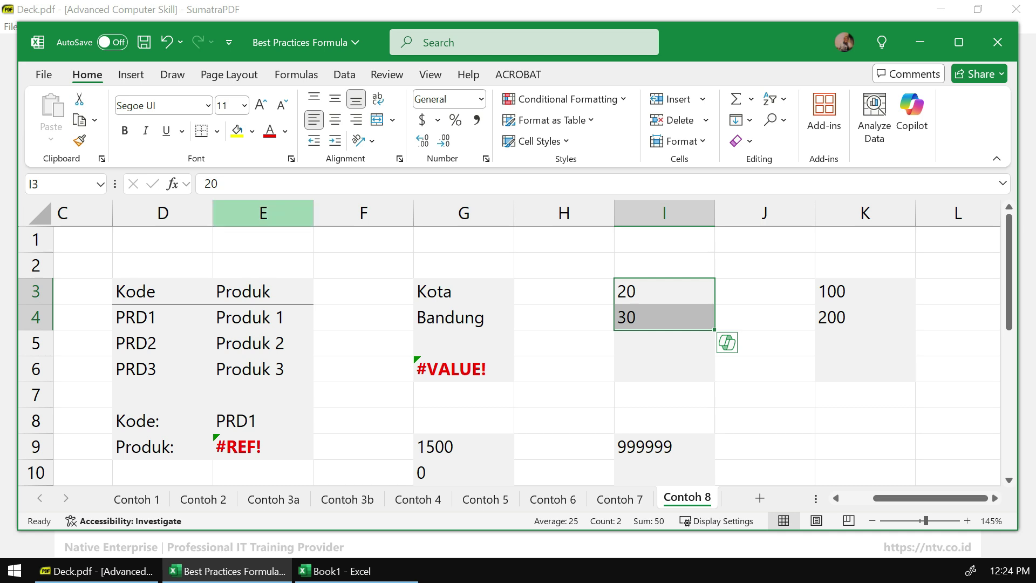
click(48, 185)
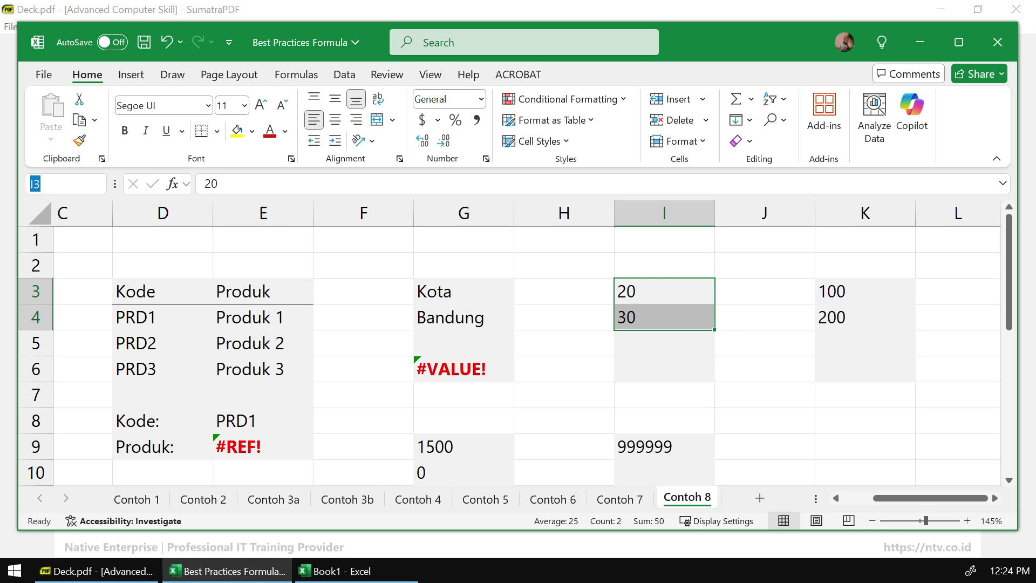
text(data5)
key(Return)
click(664, 343)
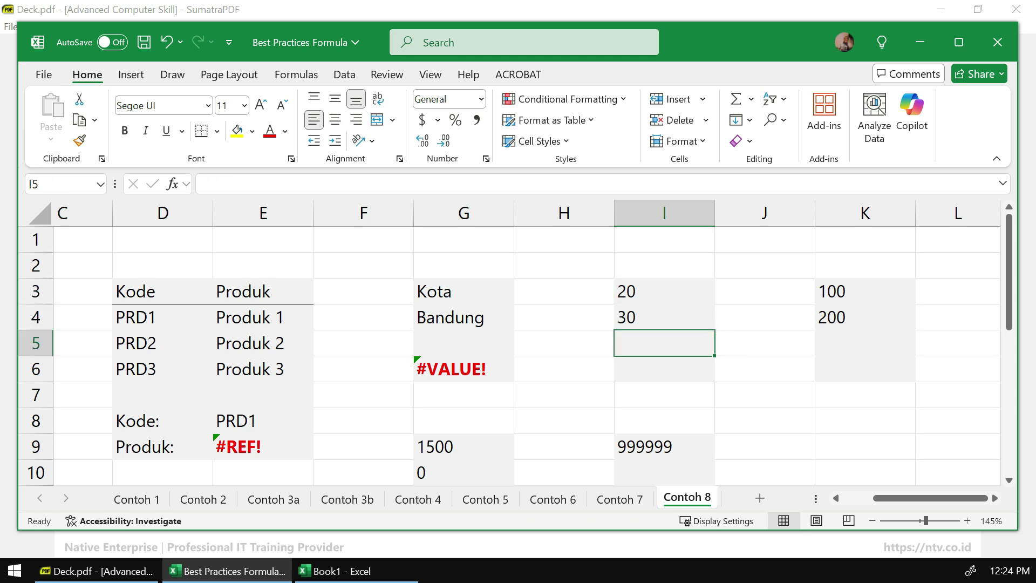
drag(664, 291, 665, 319)
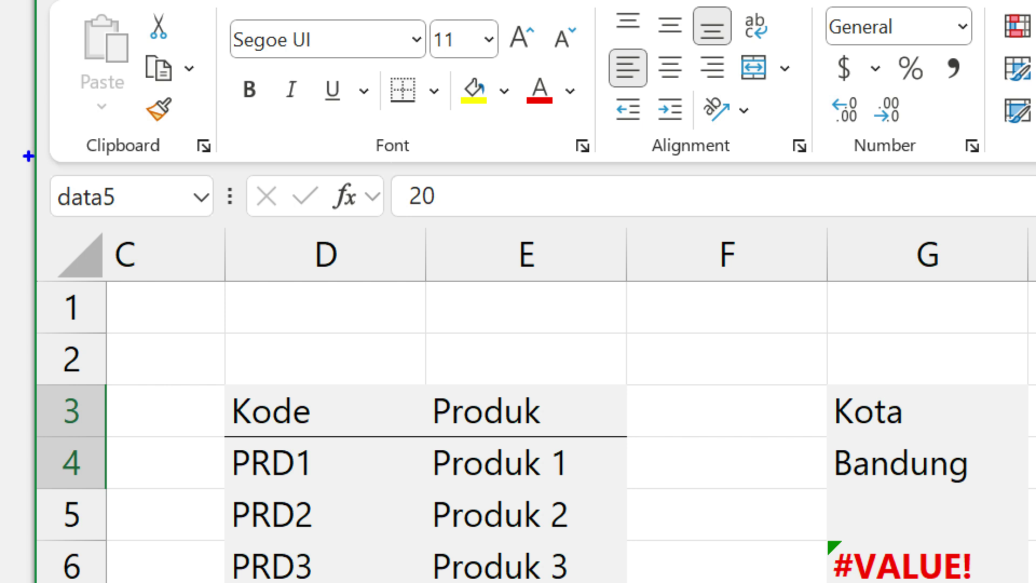
drag(14, 164, 78, 208)
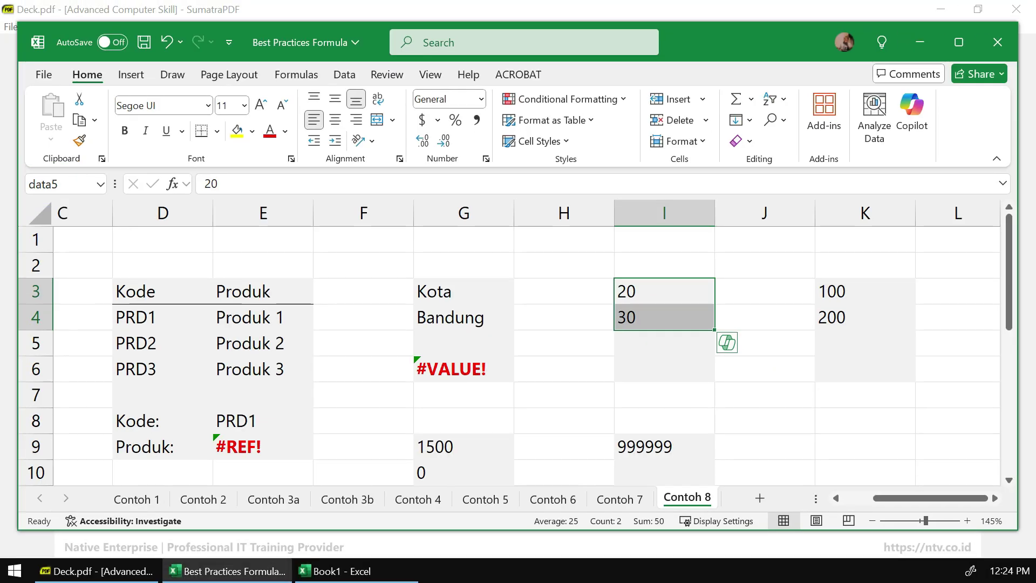
Sum the named range data5 in cell I6 with the formula =SUM(data5)
click(664, 369)
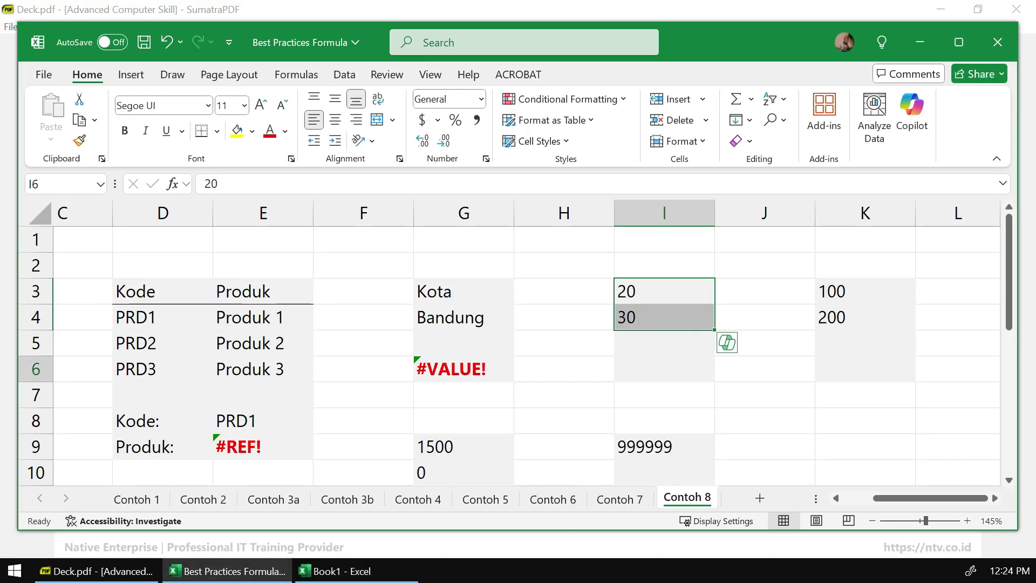
text(=SUM)
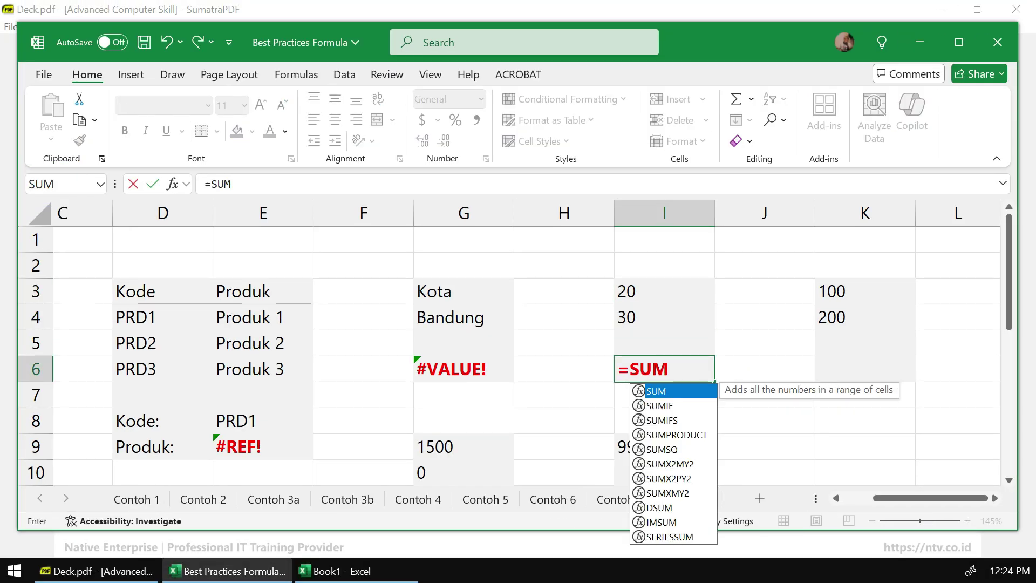
text((data5)
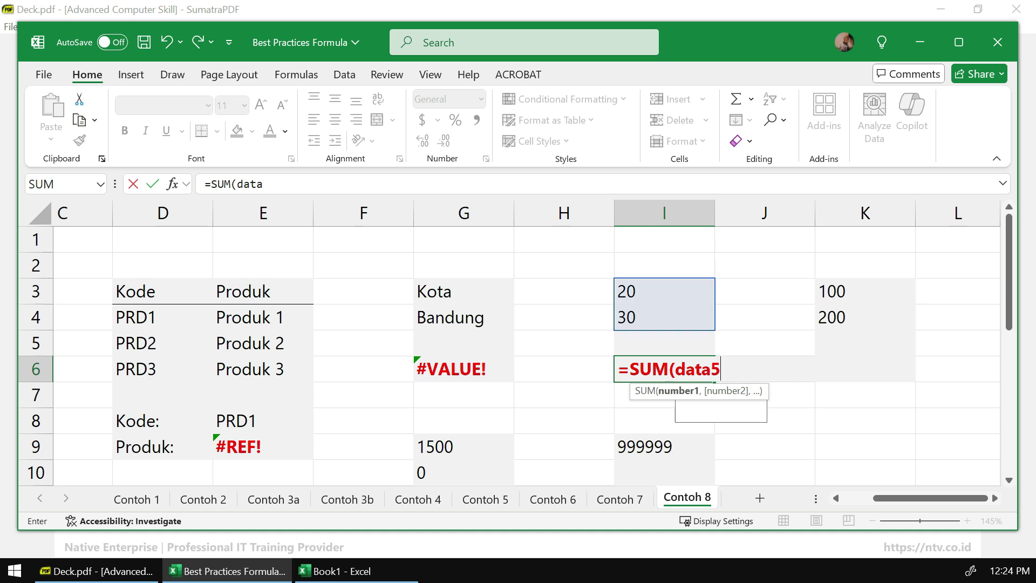
text())
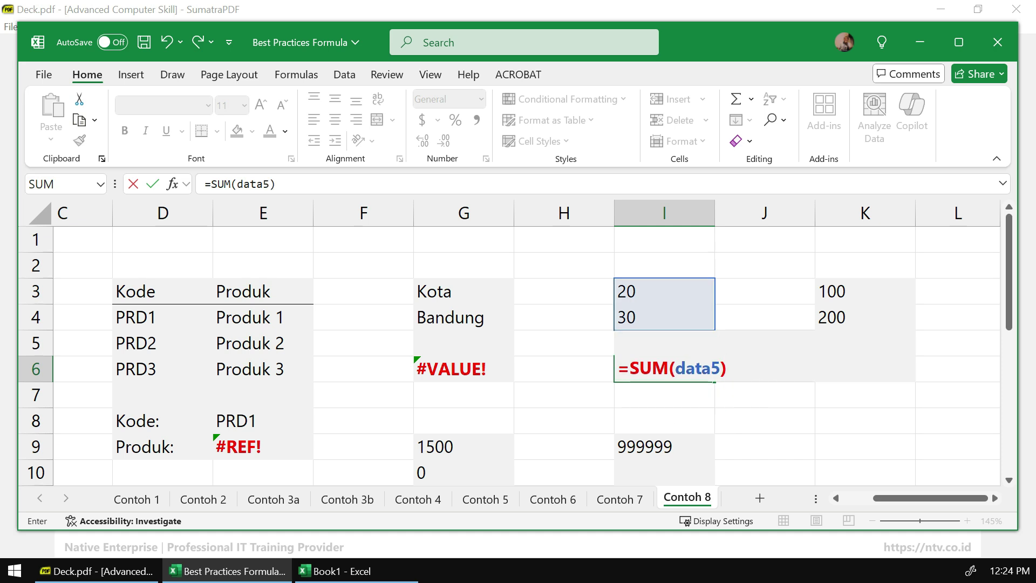
key(Return)
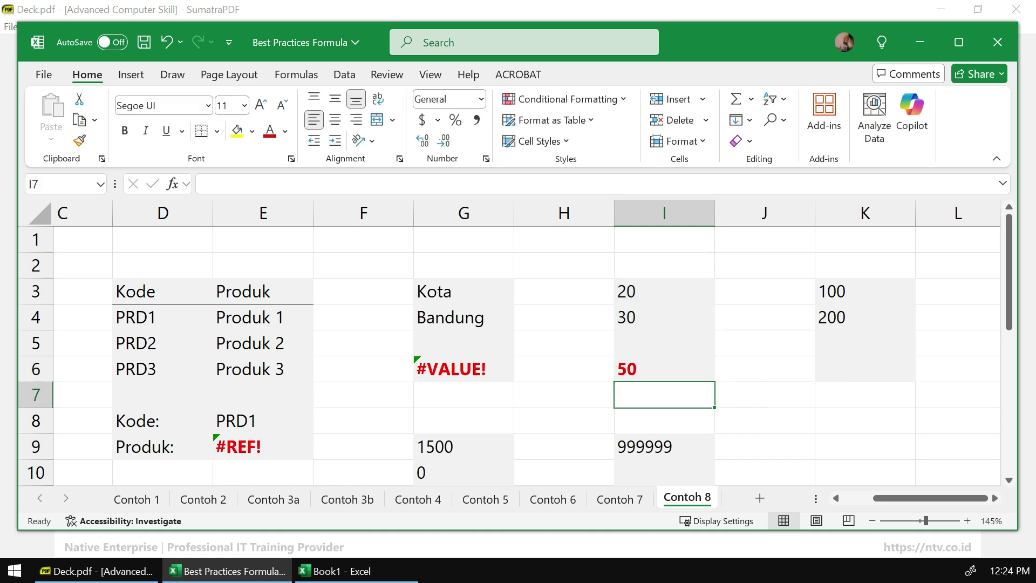
Change the name in cell I6's formula to the undefined data9, making it =SUM(data9), and select the cell to review it
key(Up)
key(F2)
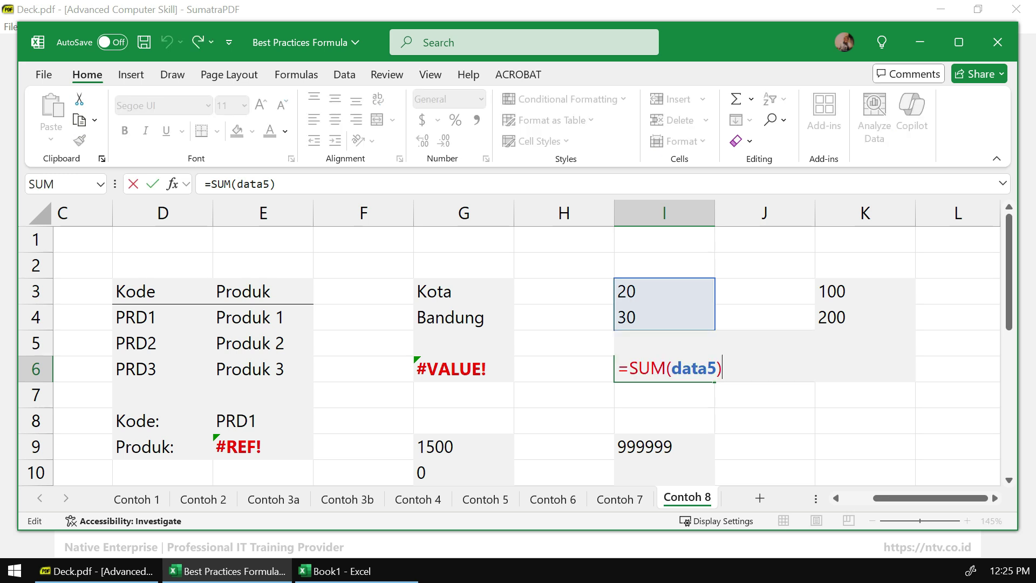
key(Left)
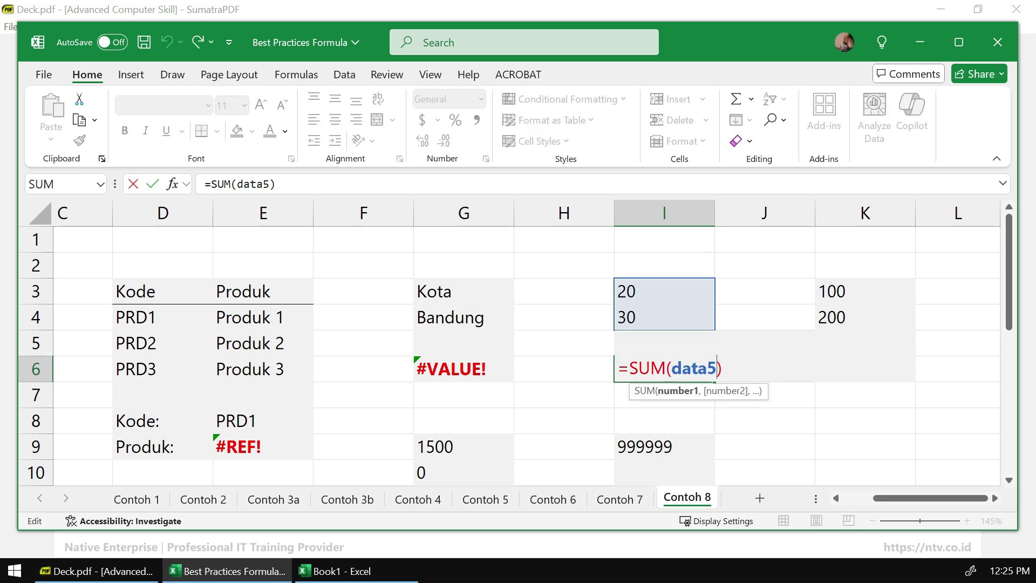
key(BackSpace)
text(9)
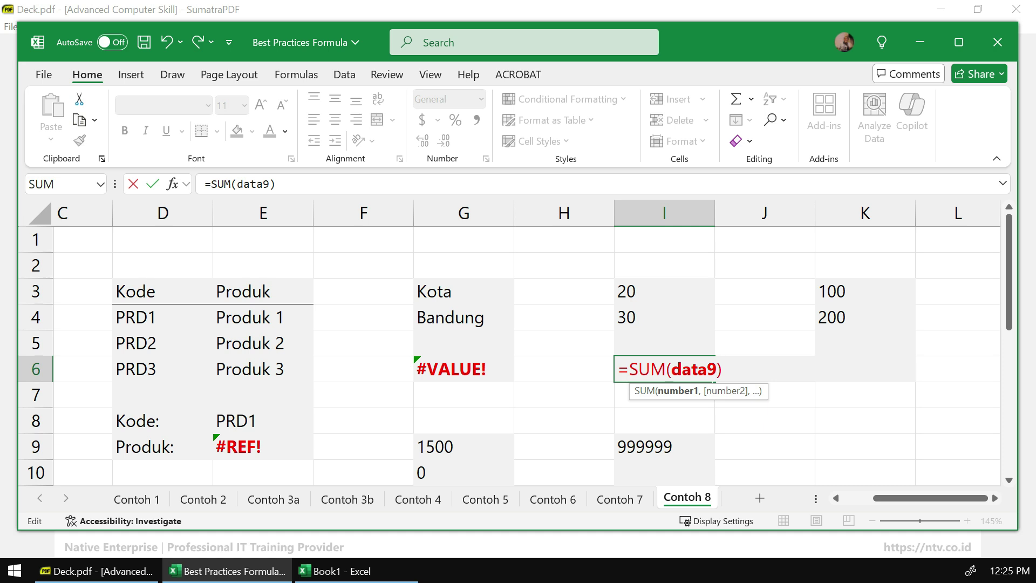
key(Return)
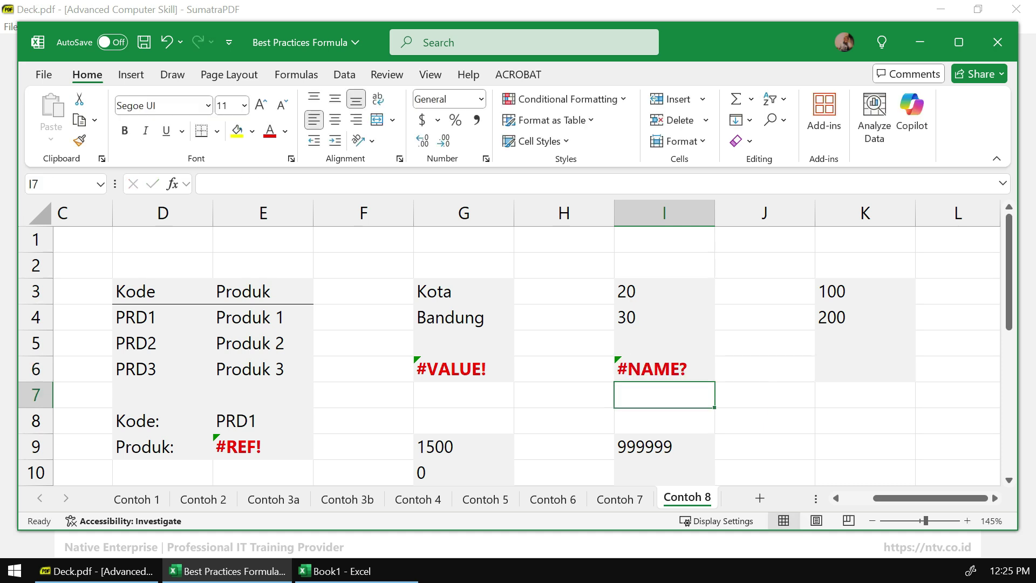
key(Up)
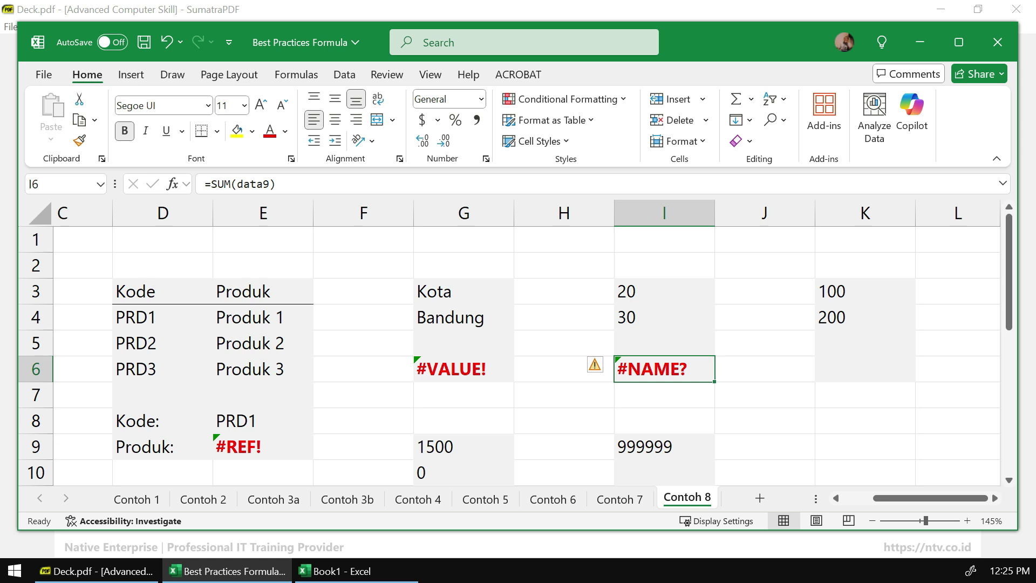
key(alt+Tab)
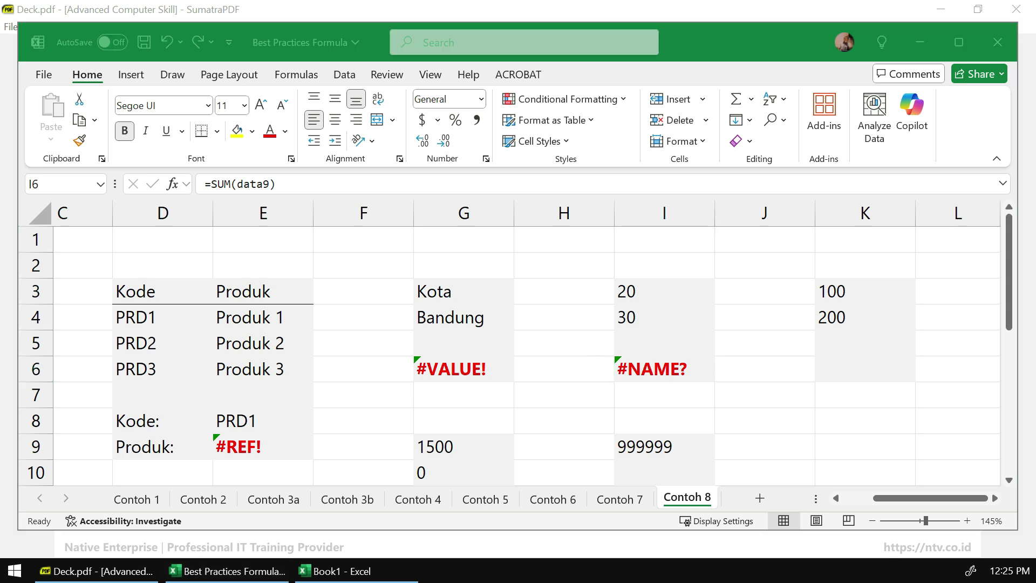
key(alt+Tab)
Enter =2^I9 in cell I11 to raise 2 to the power of I9, and select the cell to review it
scroll(518, 346, down, 1)
click(664, 421)
text(=)
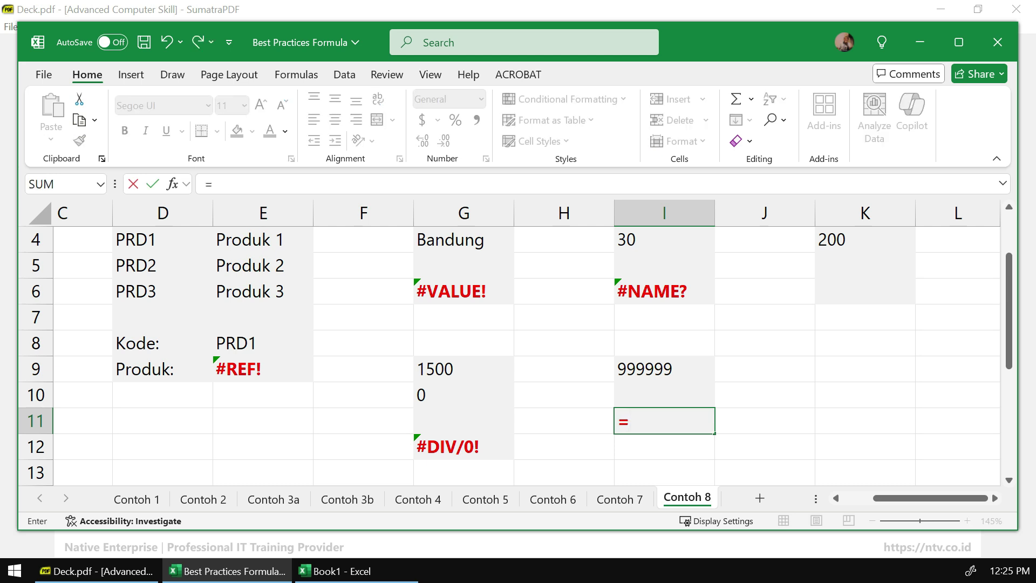
text(2^)
key(Up)
key(Up)
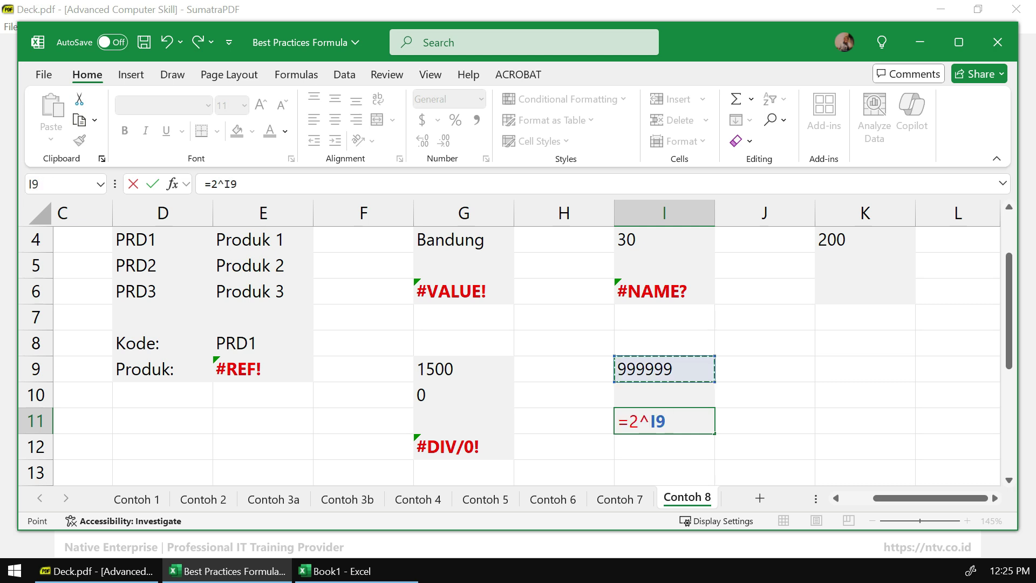
key(Return)
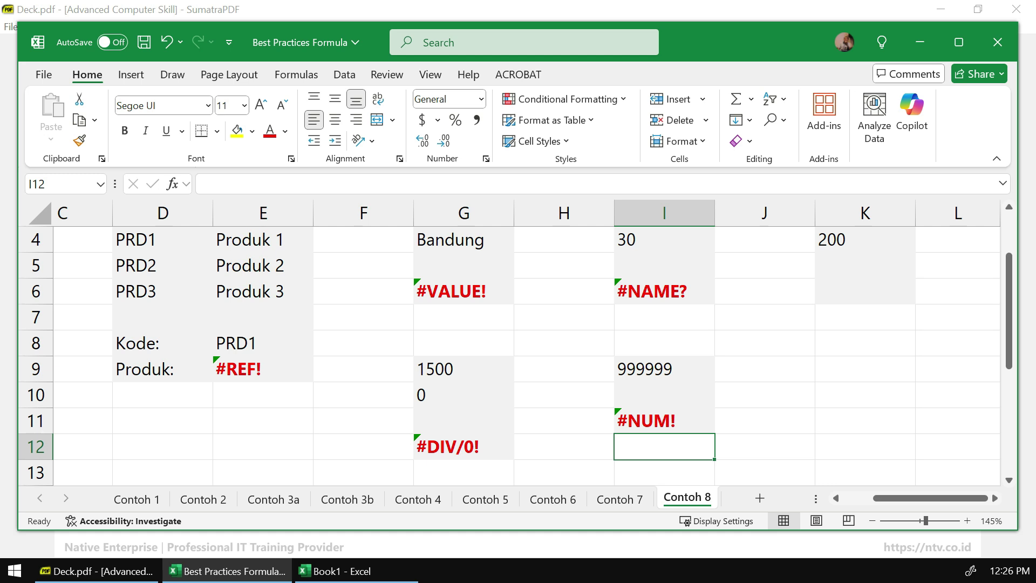
key(Up)
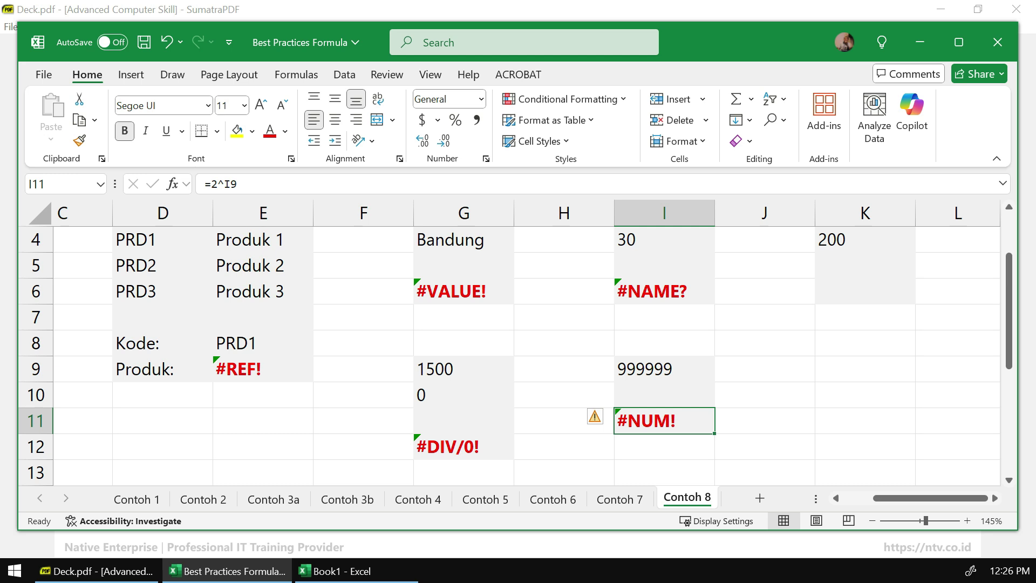
Set the exponent in cell I9 to 8 to test the power formula in I11
key(Up)
key(Up)
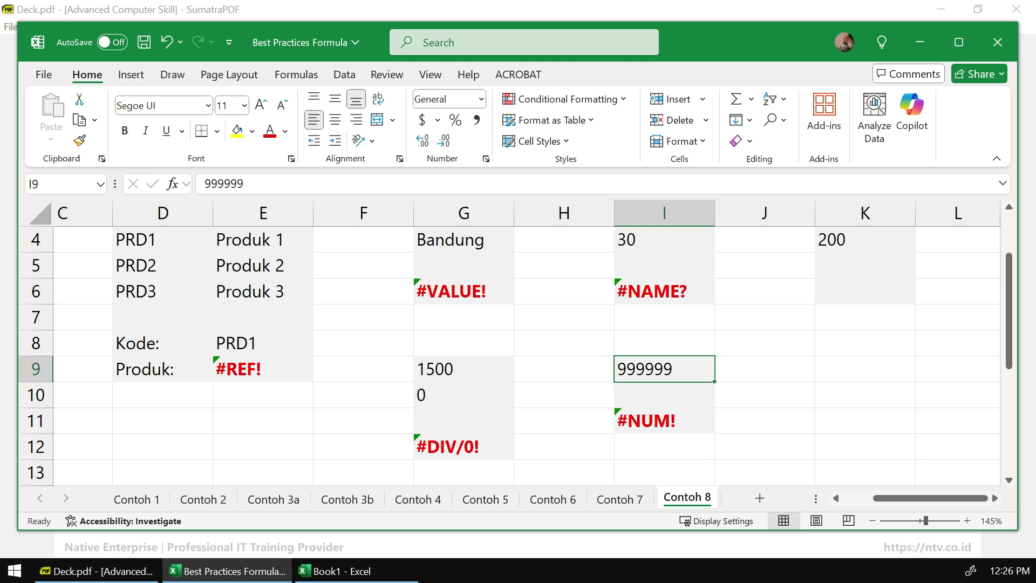
text(8)
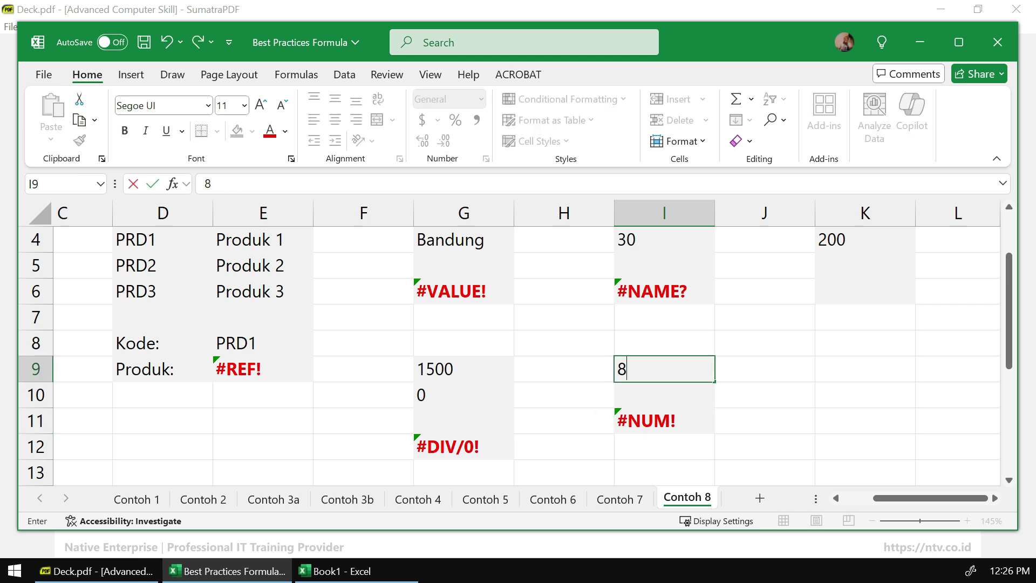
key(Return)
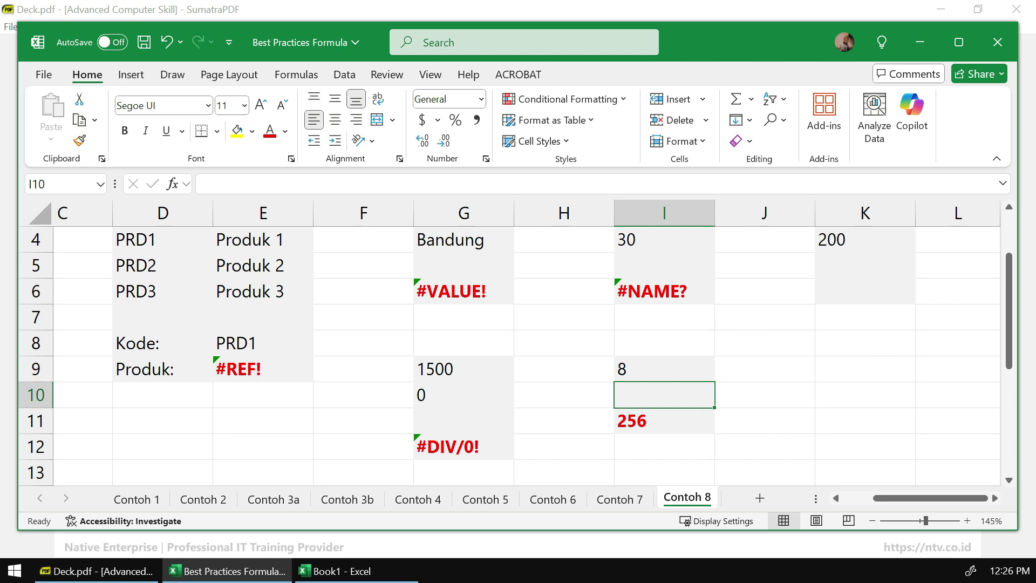
key(Down)
Set the exponent in cell I9 to the very large number 888888888
click(665, 369)
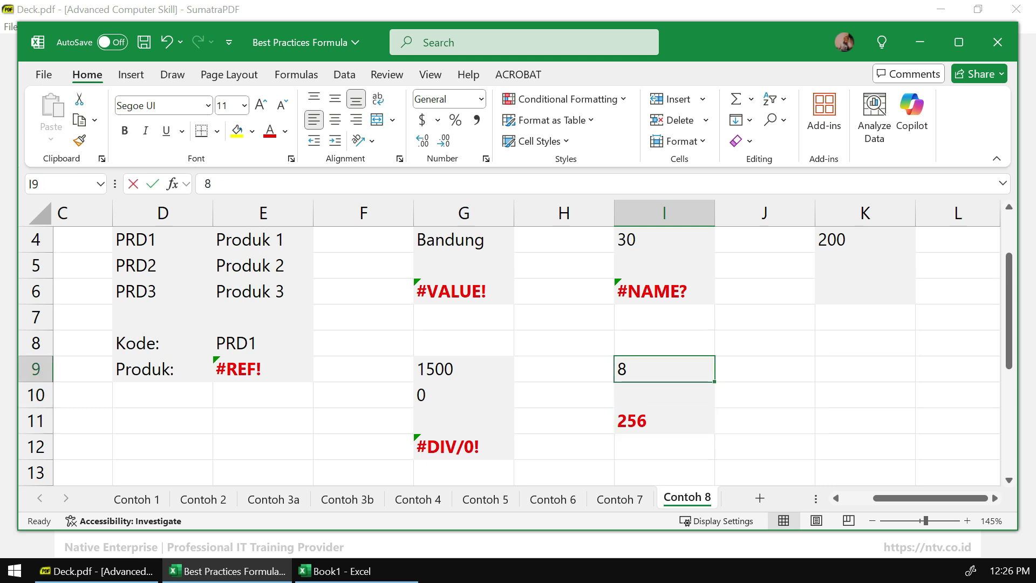
text(888888888)
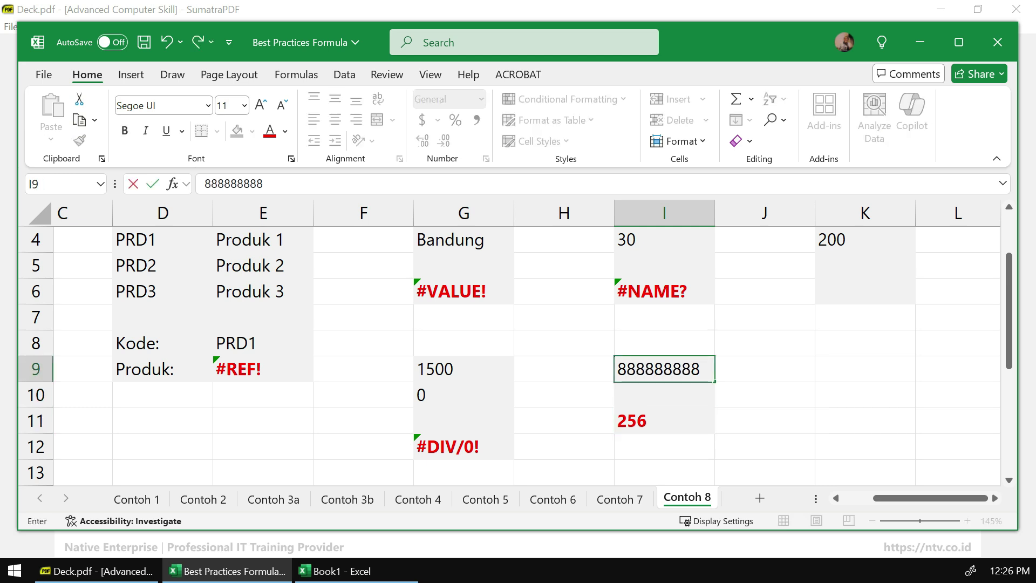
key(Return)
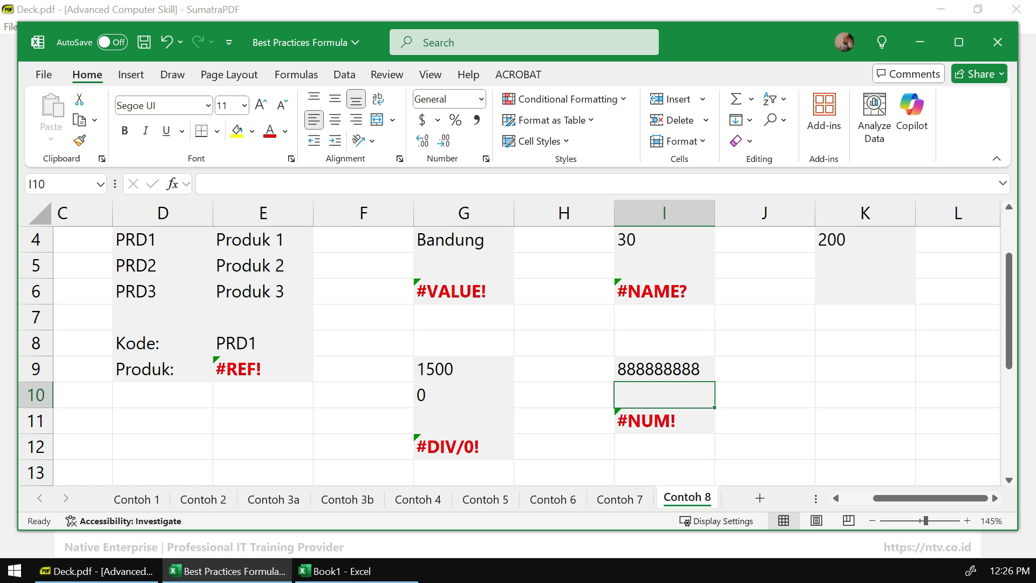
key(alt+Tab)
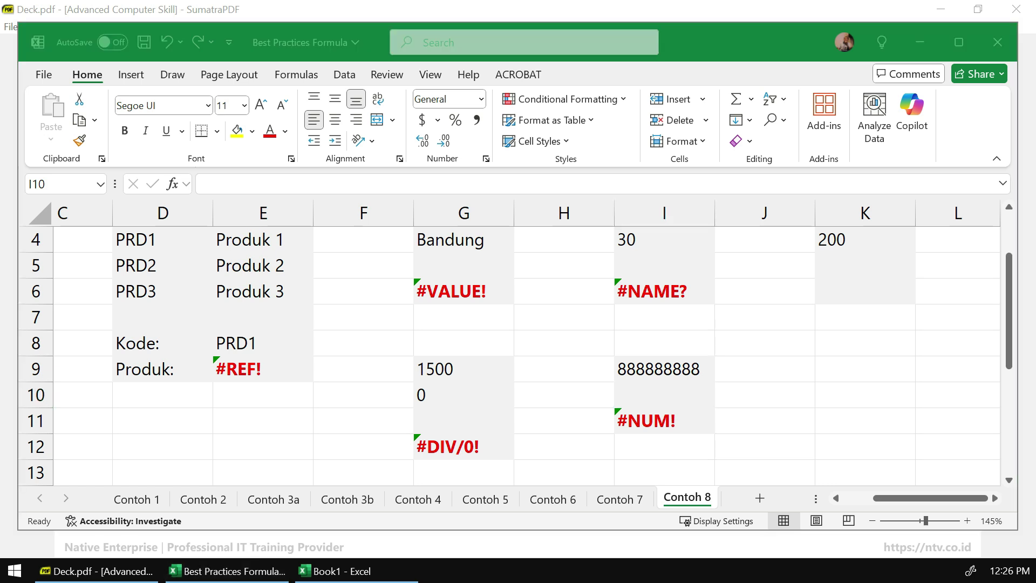
key(alt+Tab)
Sum the two numbers in K3:K4 in cell K6 with the formula =SUM(K3:K4)
scroll(527, 357, up, 1)
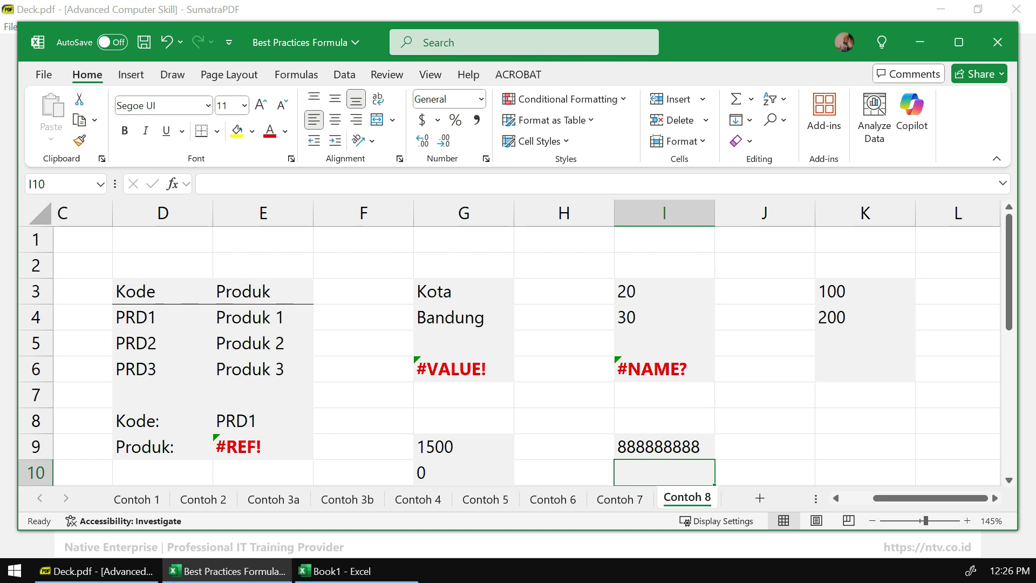
click(865, 370)
click(865, 292)
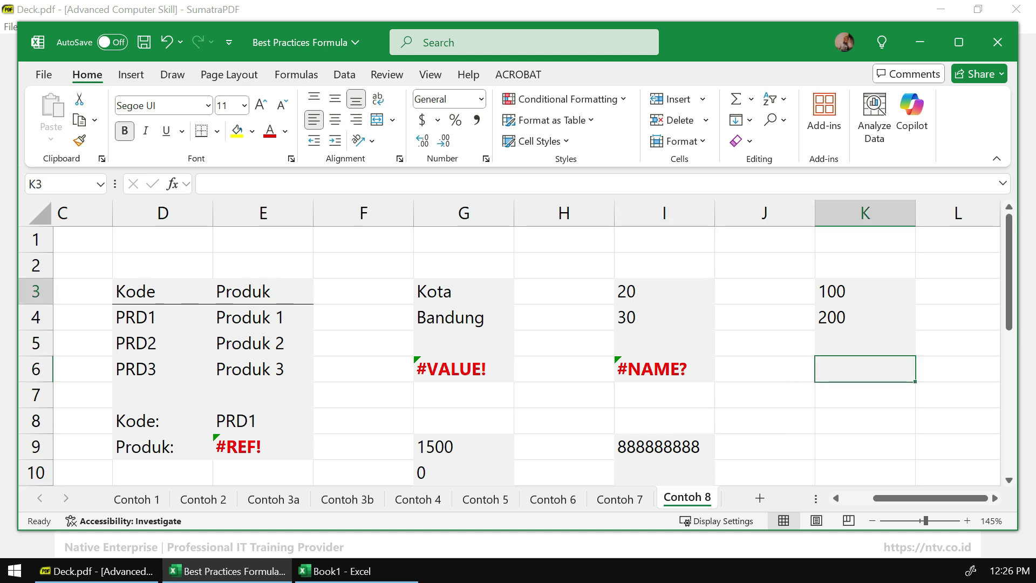
click(865, 317)
click(865, 370)
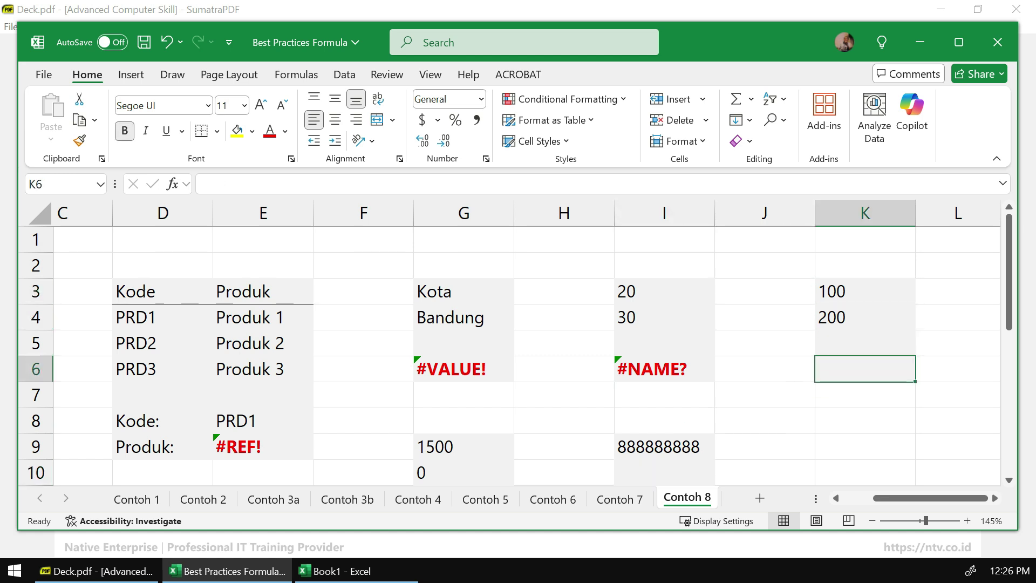
text(=SUM()
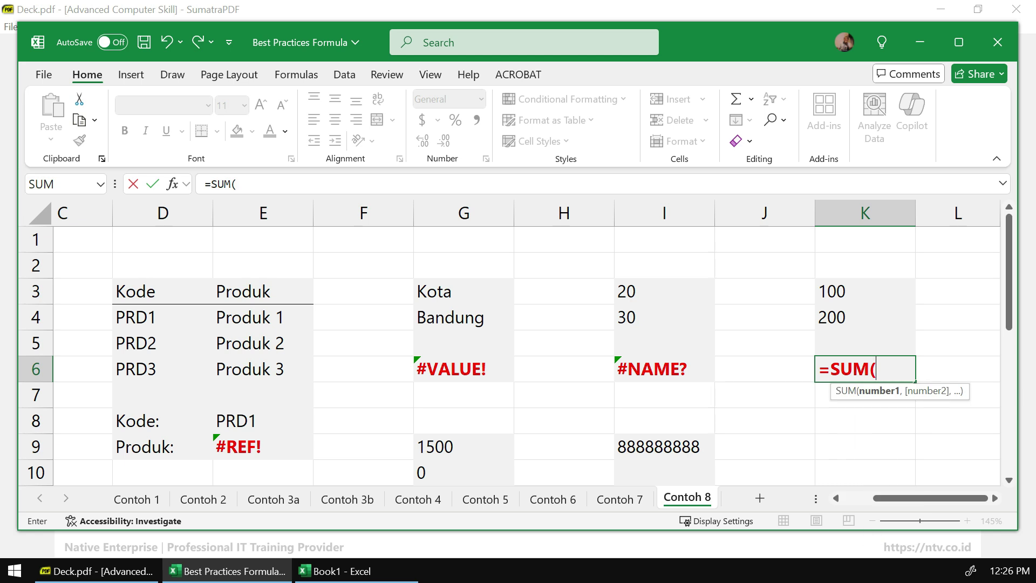
drag(865, 292, 865, 318)
text())
key(Return)
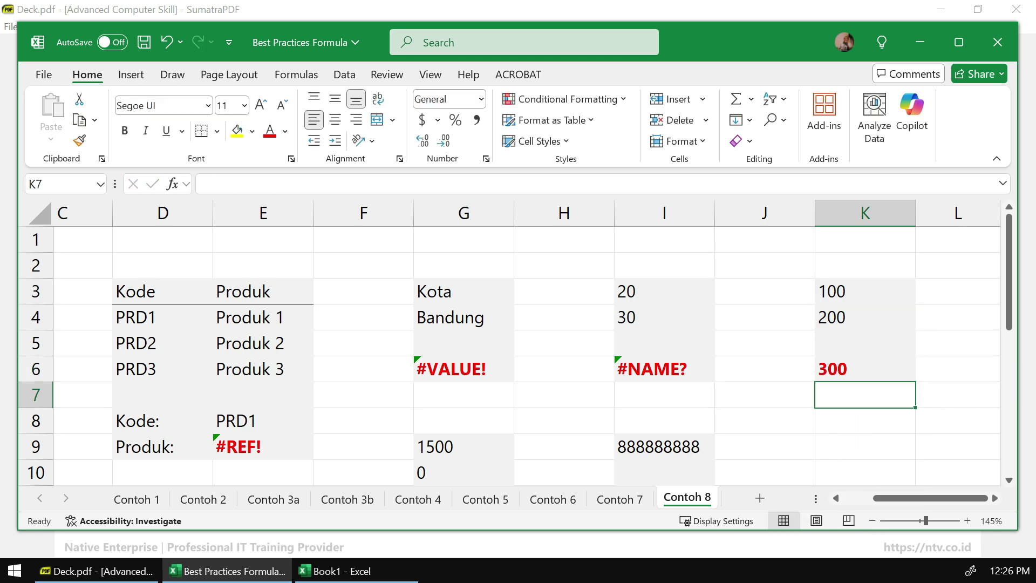
Replace the colon in cell K6's formula with a space, making it =SUM(K3 K4), and review the formula's references
click(865, 369)
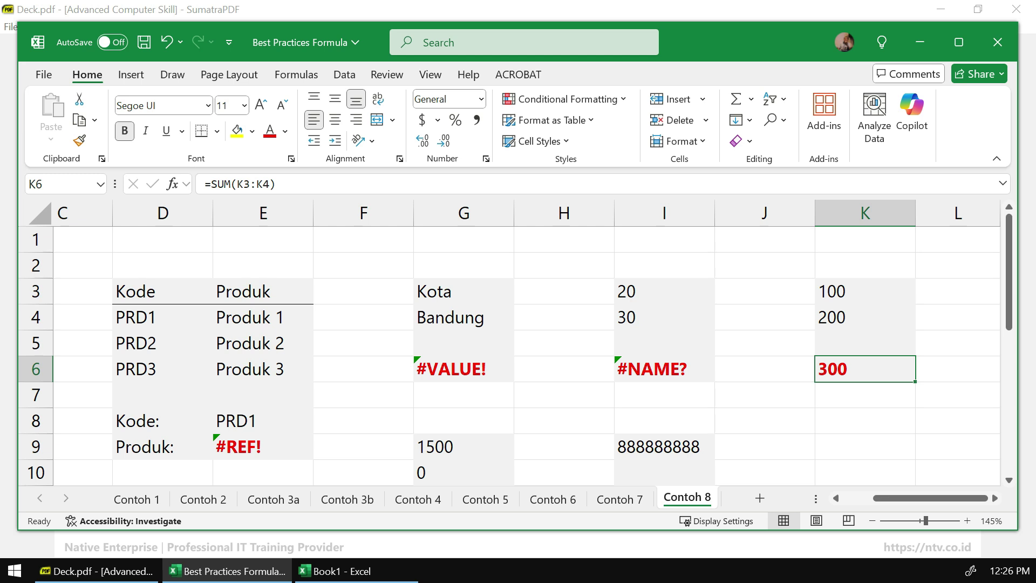
key(F2)
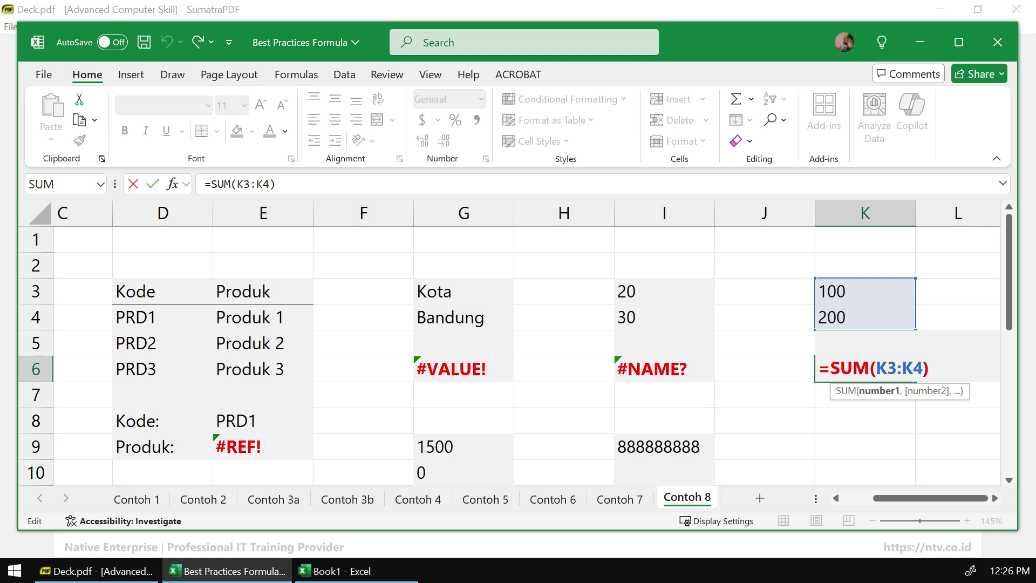
key(BackSpace)
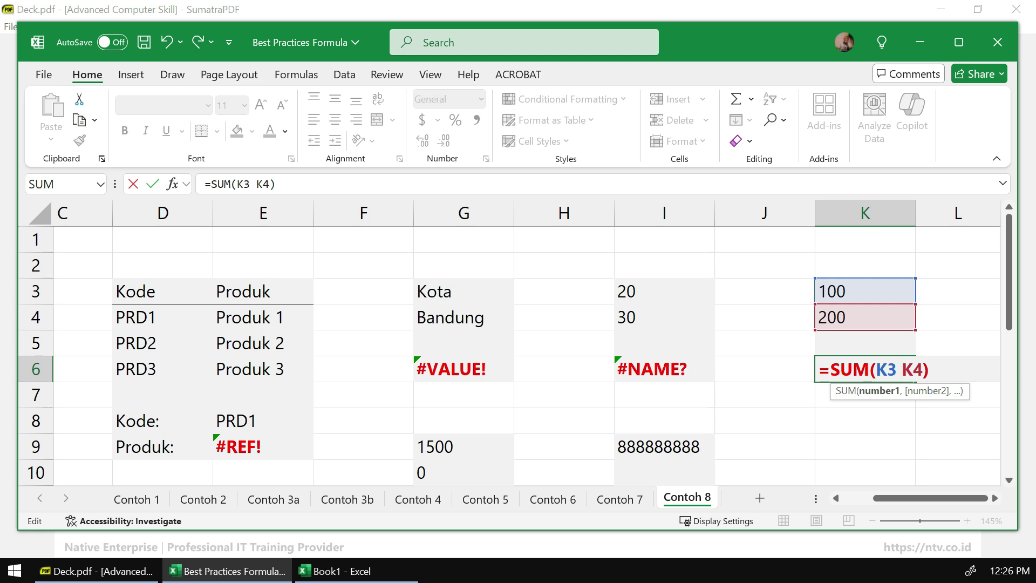
key(Return)
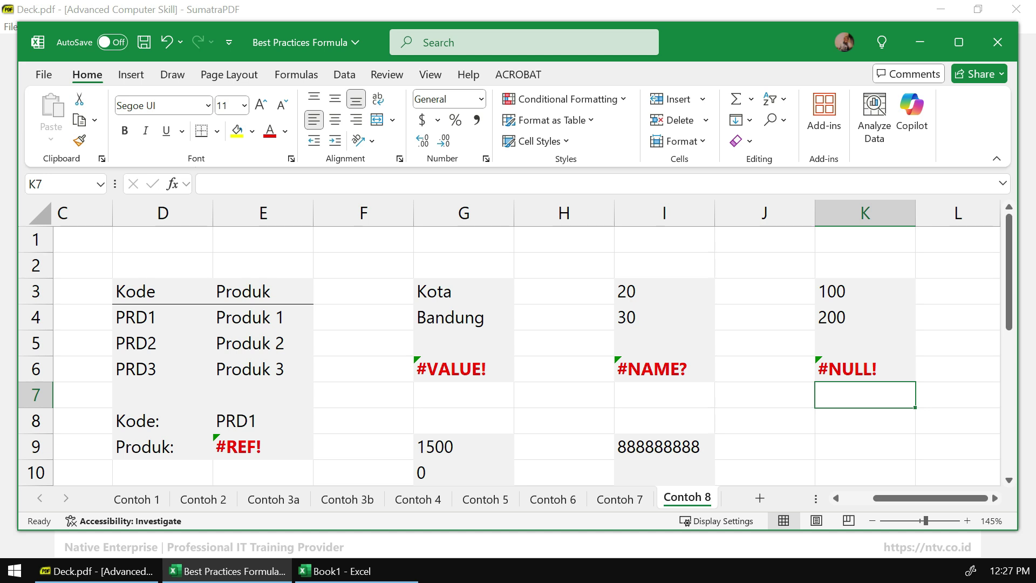
click(865, 368)
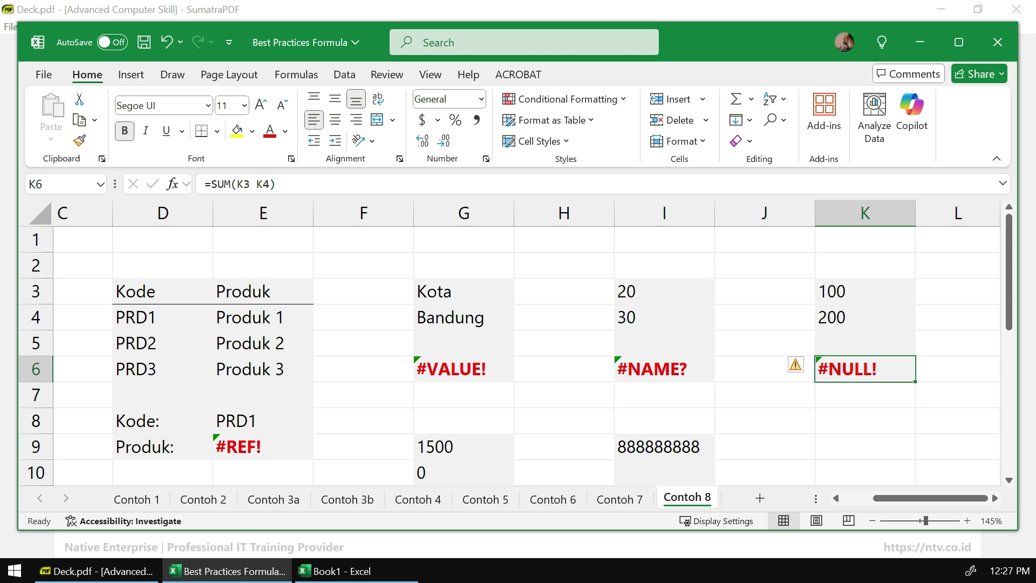
key(F2)
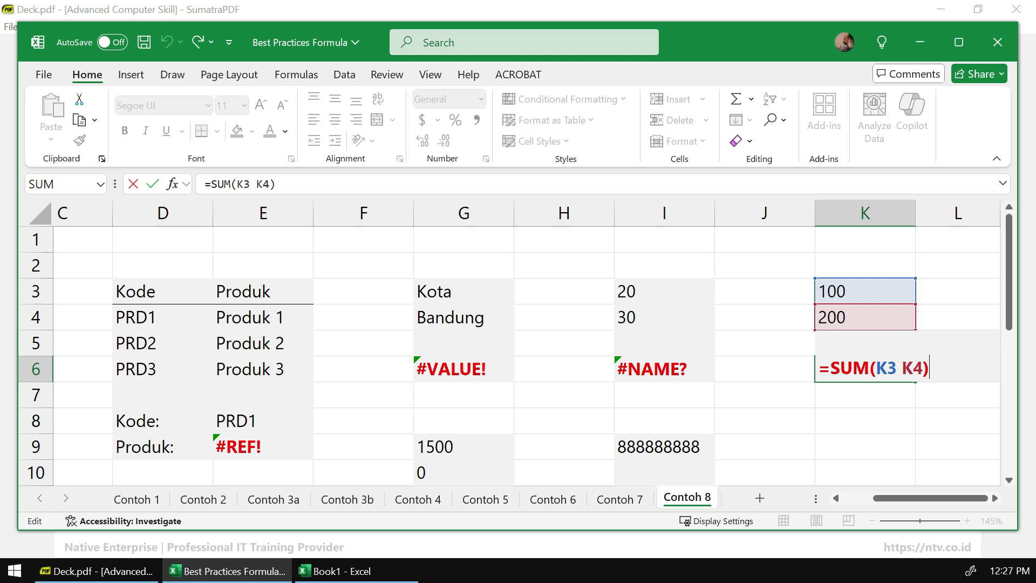
key(Return)
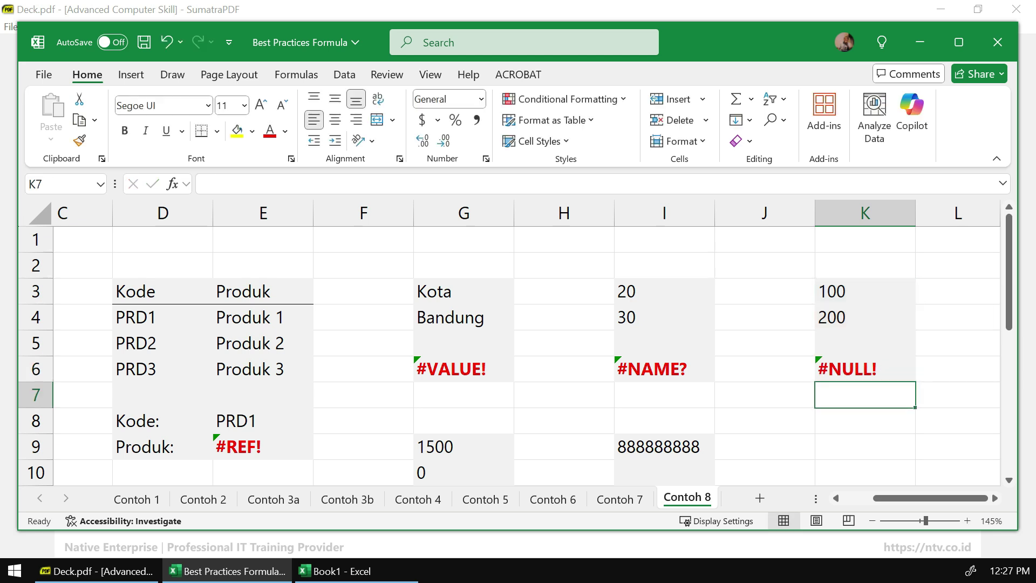
click(865, 368)
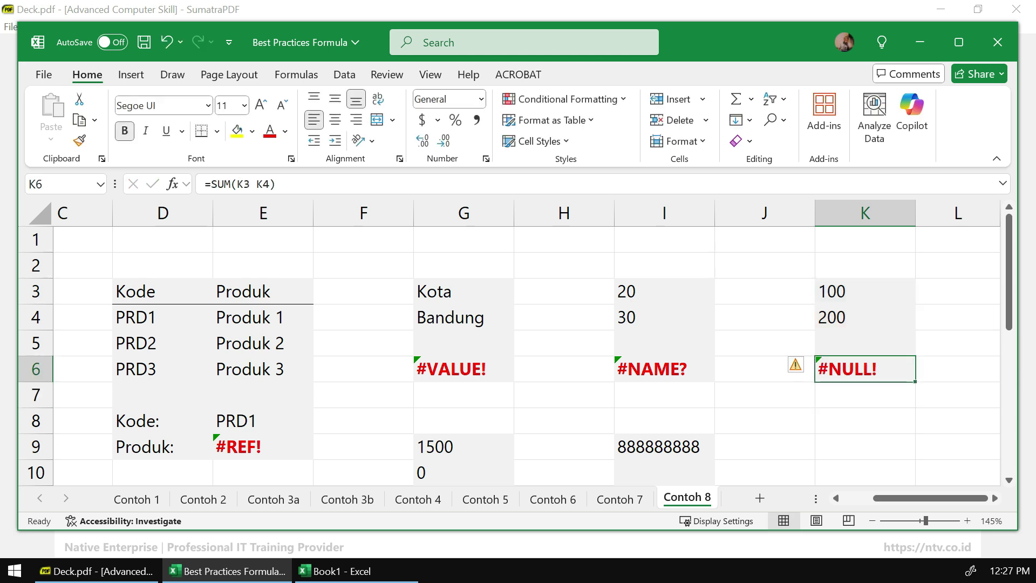
Change the column index of the VLOOKUP formula in cell E9 to 2, making it =VLOOKUP(E8,D4:E6,2,FALSE)
scroll(518, 345, down, 1)
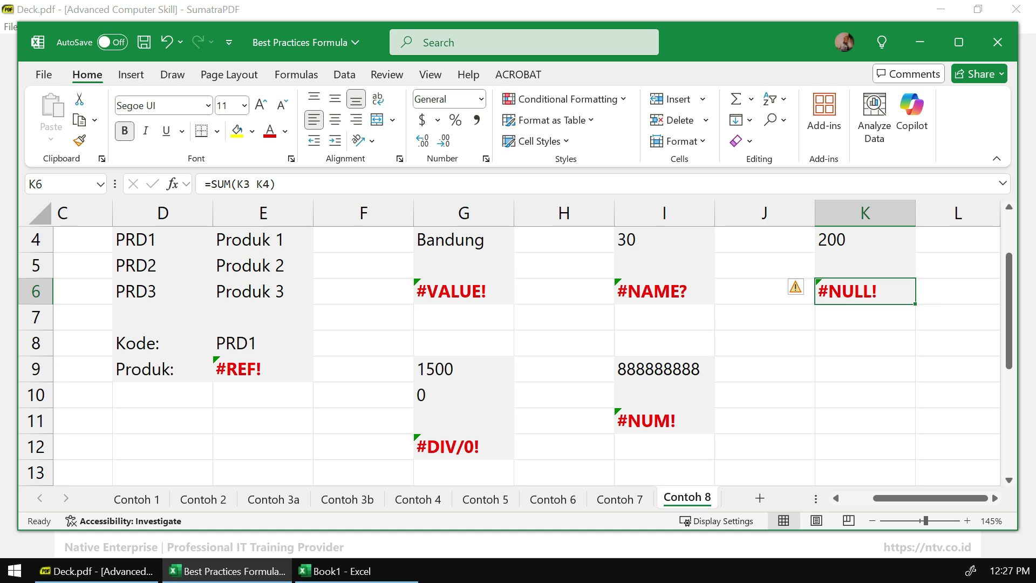
drag(931, 498, 900, 498)
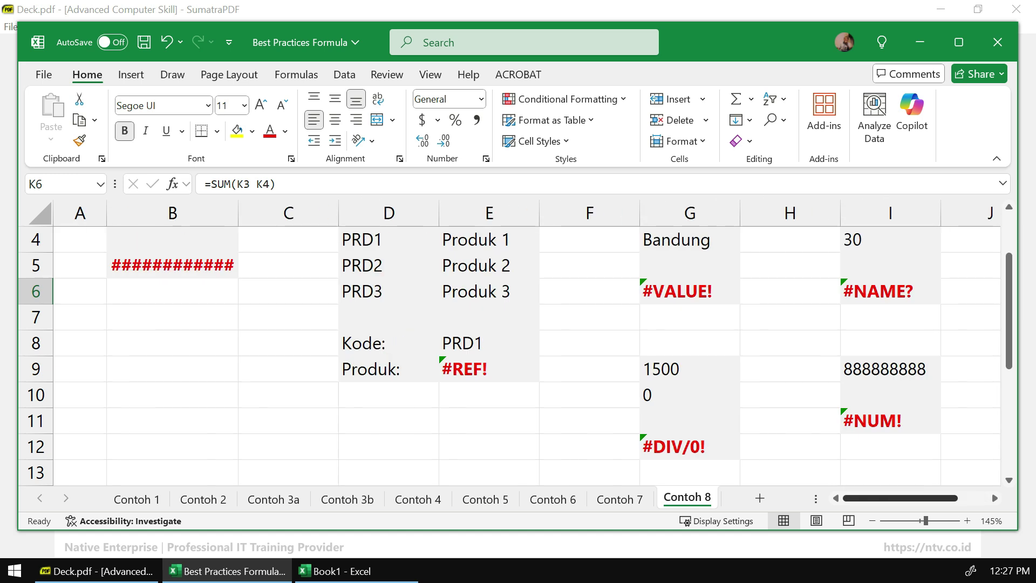
scroll(518, 346, up, 1)
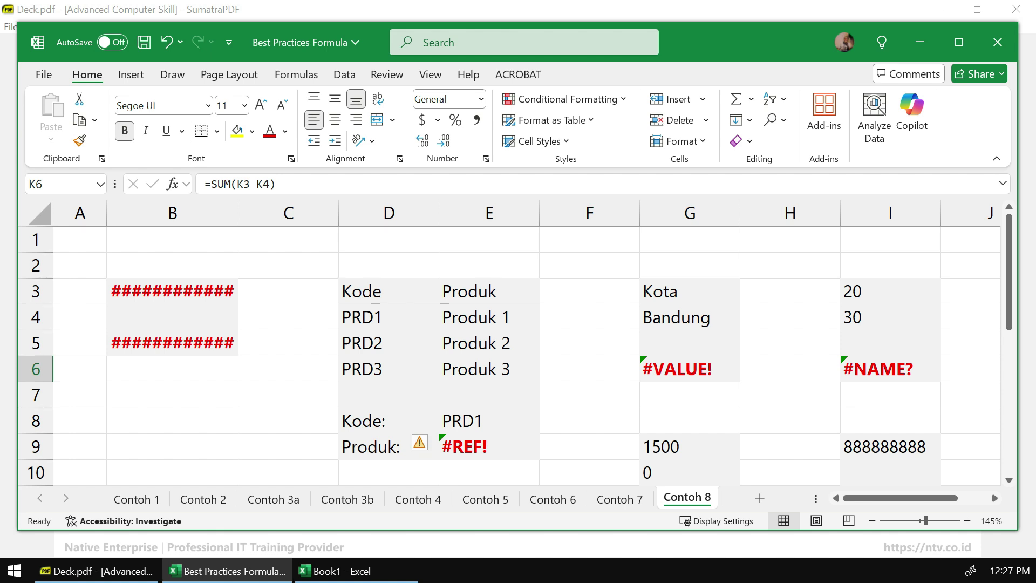
click(489, 446)
key(F2)
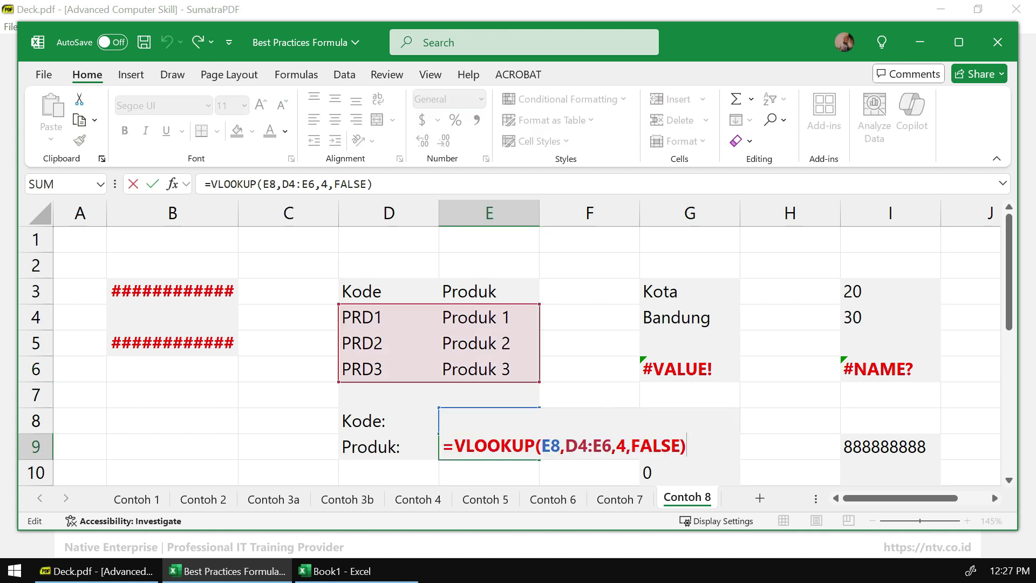
click(625, 445)
key(BackSpace)
text(2)
key(Return)
key(Up)
key(Up)
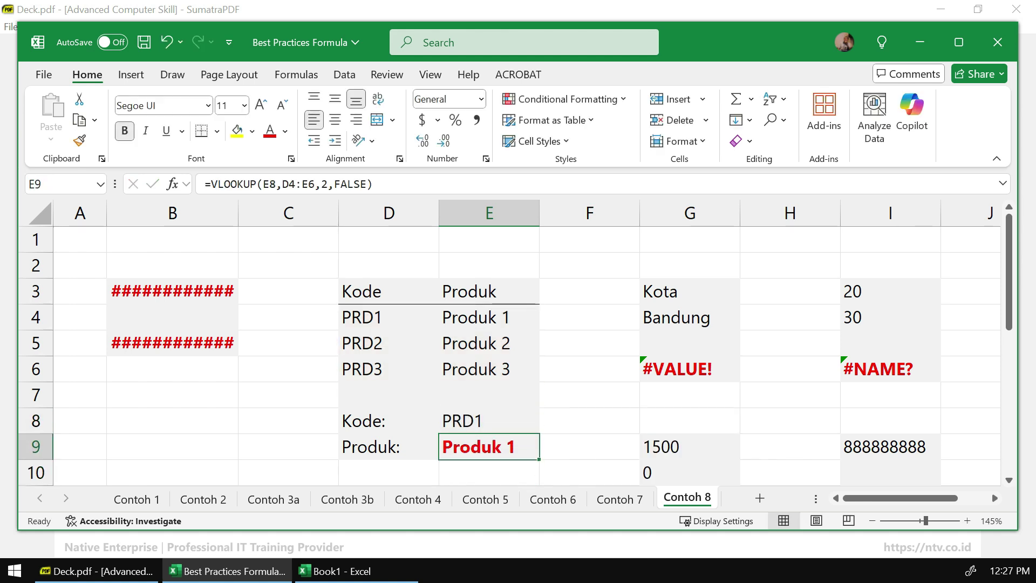
Change the product code in cell E8 to PRD8, a code missing from the lookup table
click(489, 420)
key(F2)
key(BackSpace)
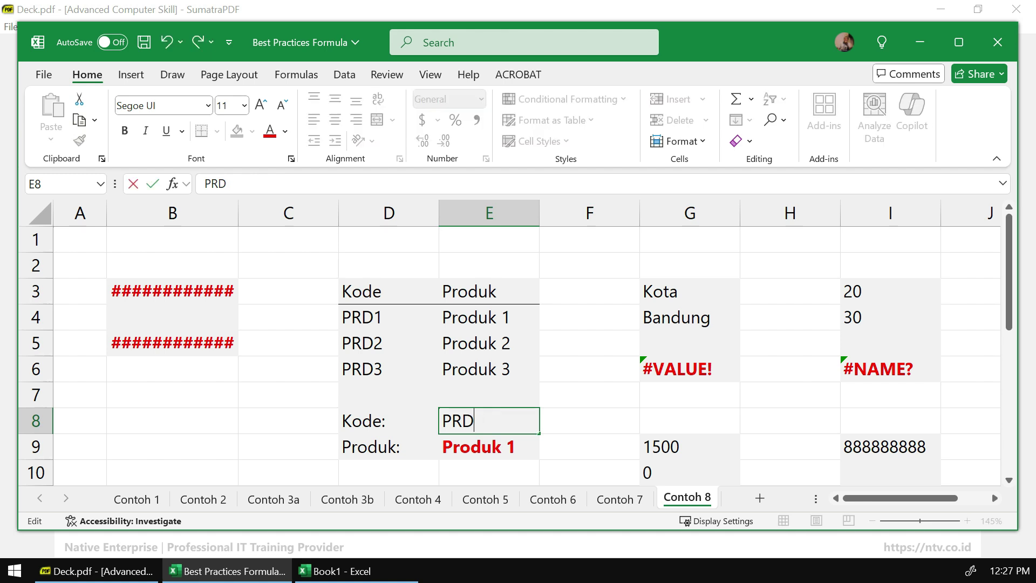
text(8)
key(Return)
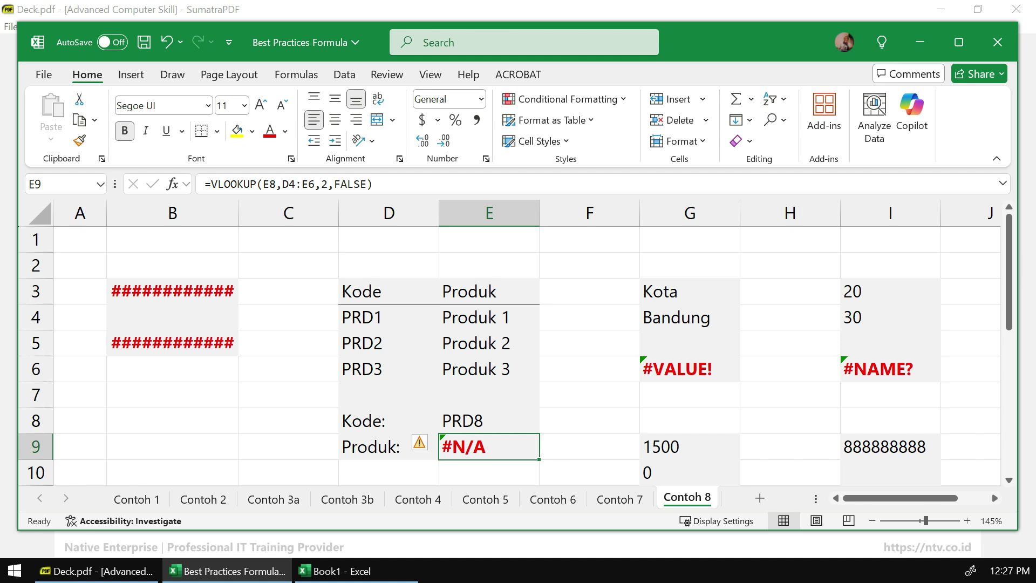
Review the references of cell E9's VLOOKUP formula and compare the code in E8 with the product table D4:E6
key(F2)
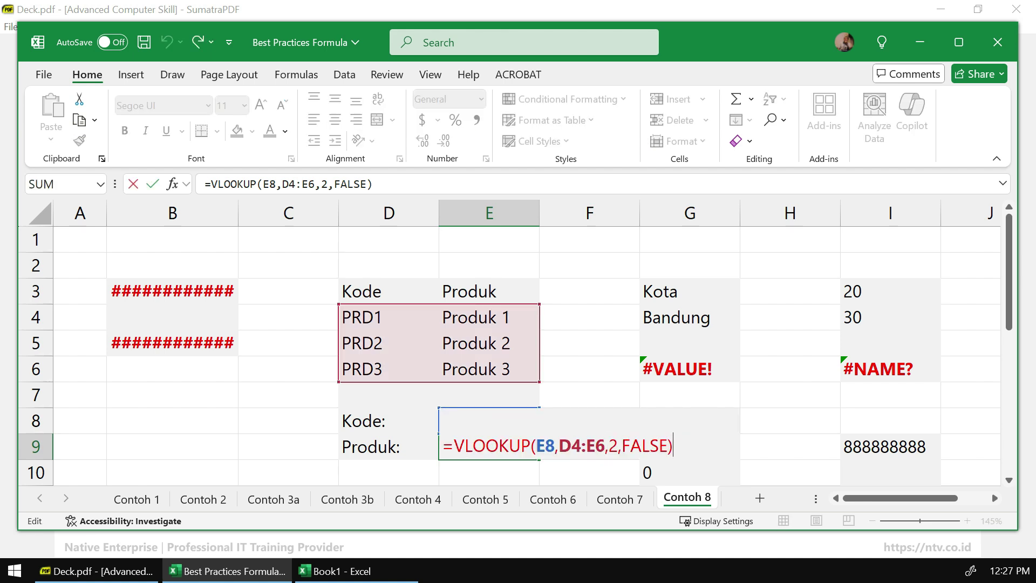
key(Return)
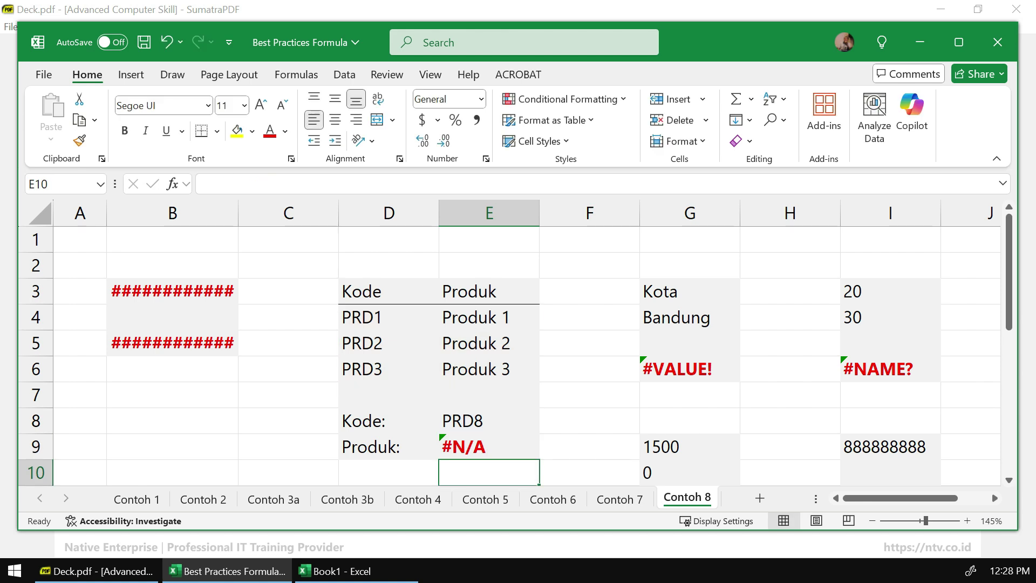
click(489, 421)
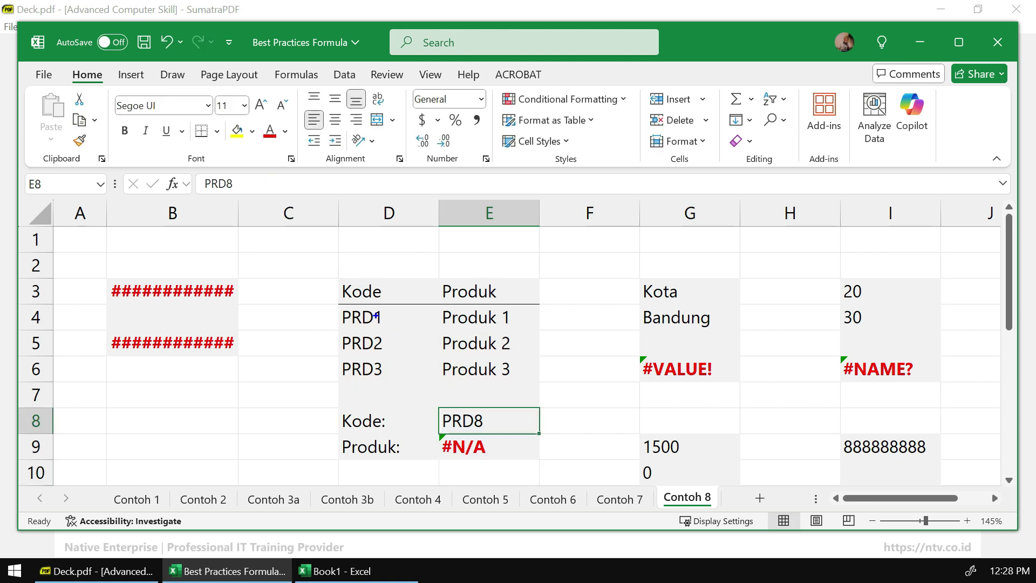
drag(329, 298, 560, 384)
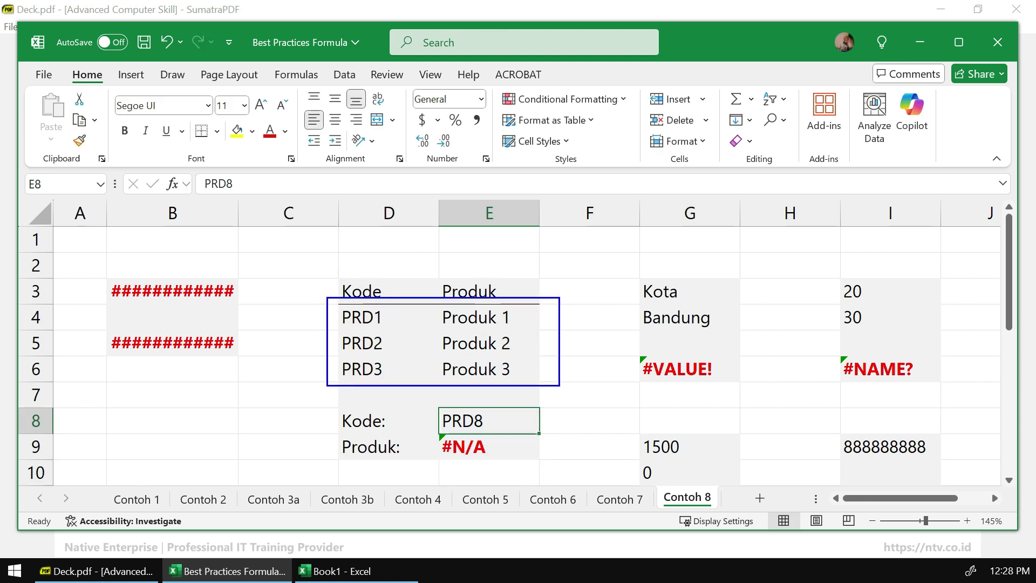
key(e)
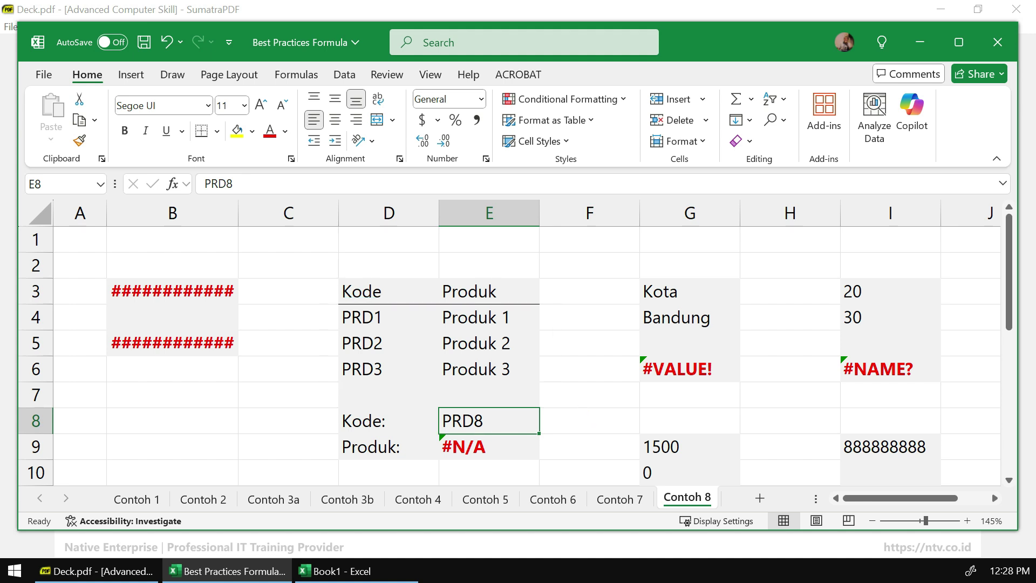
Zoom out to 115% to overview all error examples on the sheet, and switch to the Deck.pdf slides in SumatraPDF
ctrl+scroll(509, 342, down, 2)
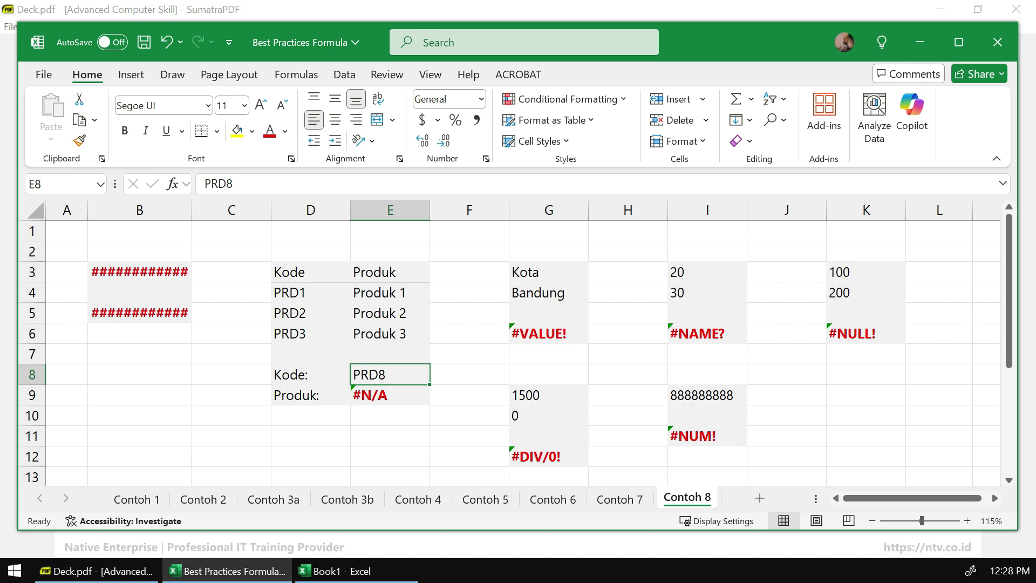
key(alt+Tab)
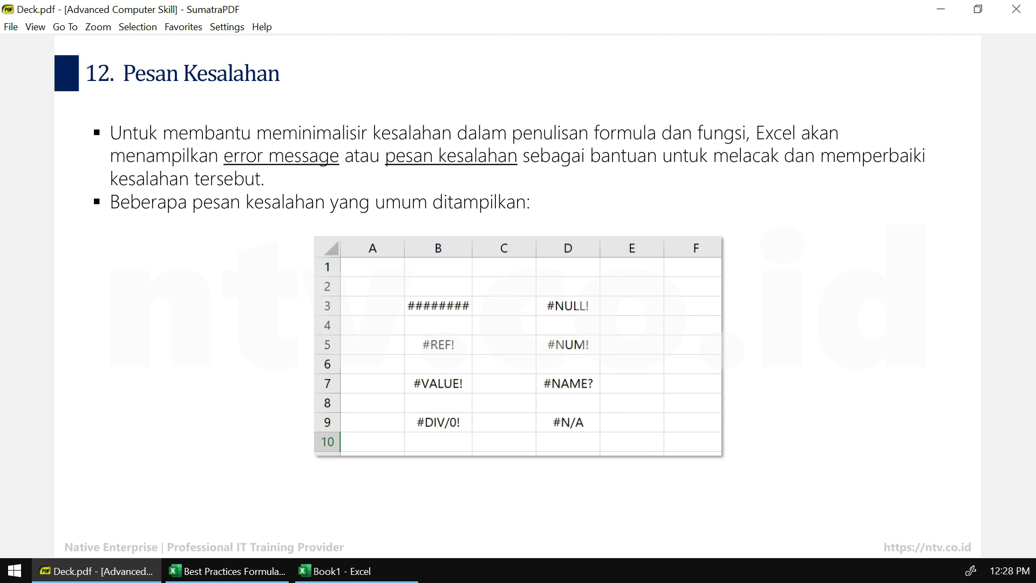